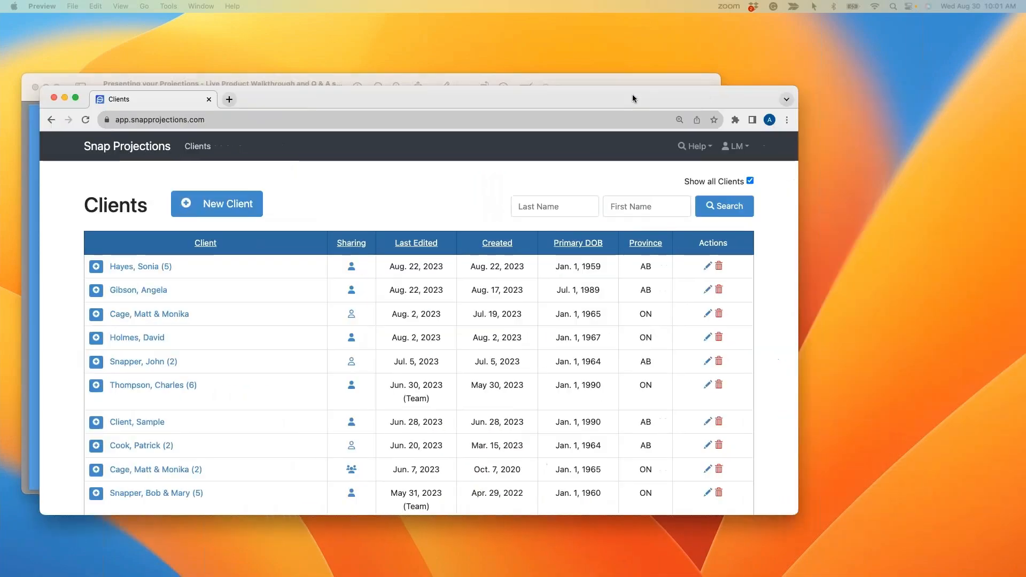
Maximize the browser window and open the Help Center from the help options
{"action": "left_click", "coordinate": [76, 98]}
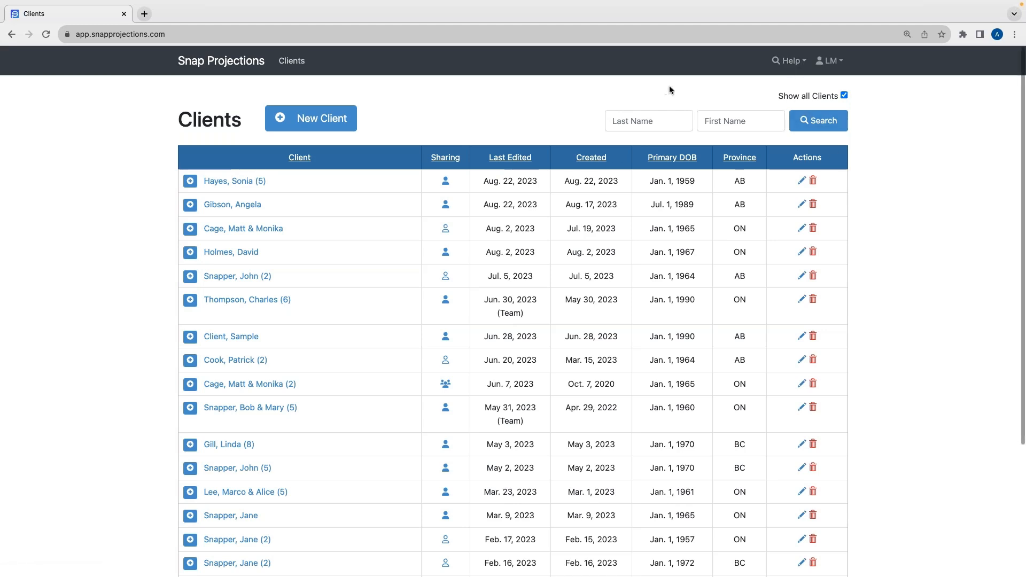
{"action": "left_click", "coordinate": [789, 62]}
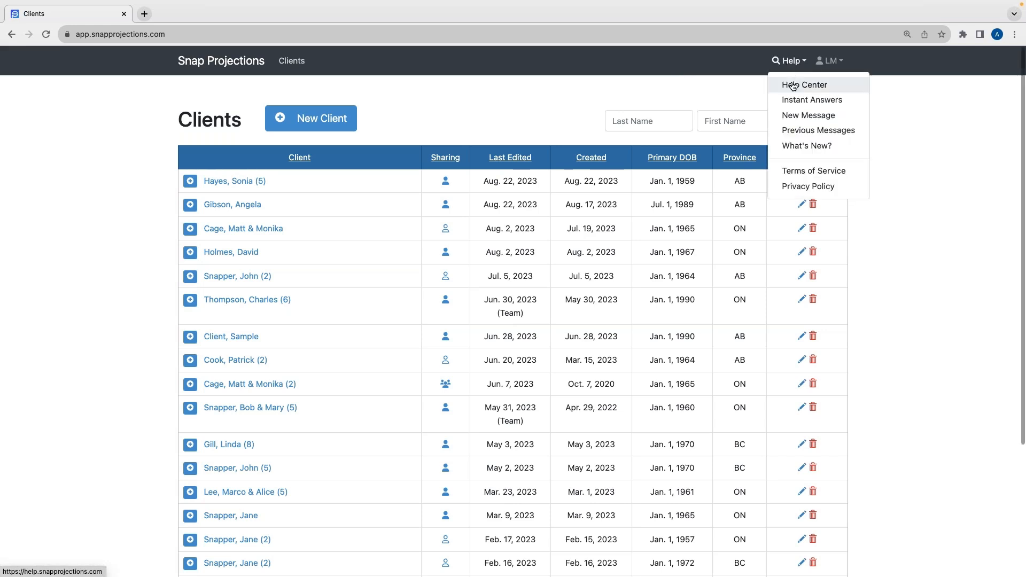
{"action": "left_click", "coordinate": [793, 86]}
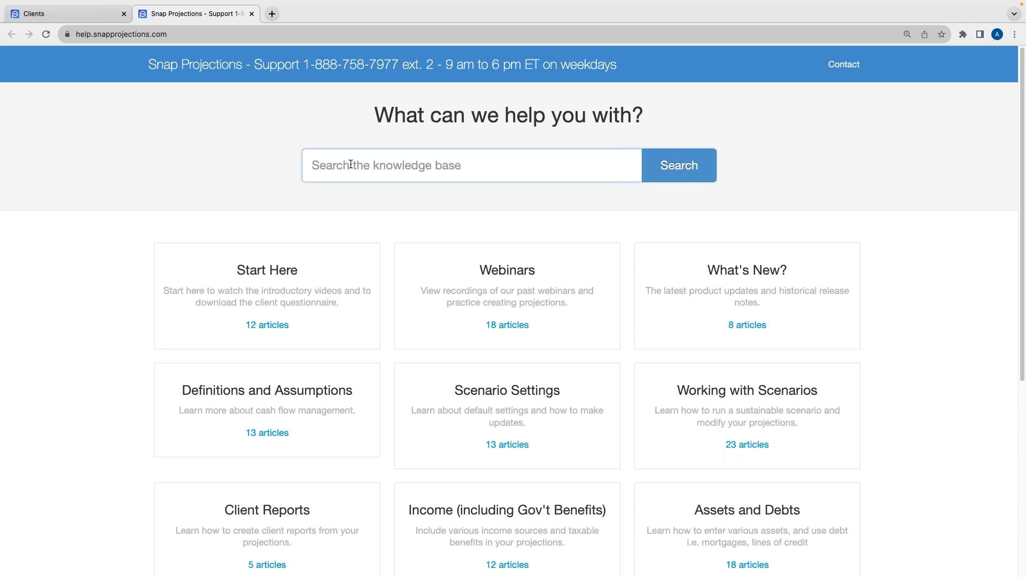
Search the knowledge base for RRSP and browse through the help categories
{"action": "type", "text": "RRSP"}
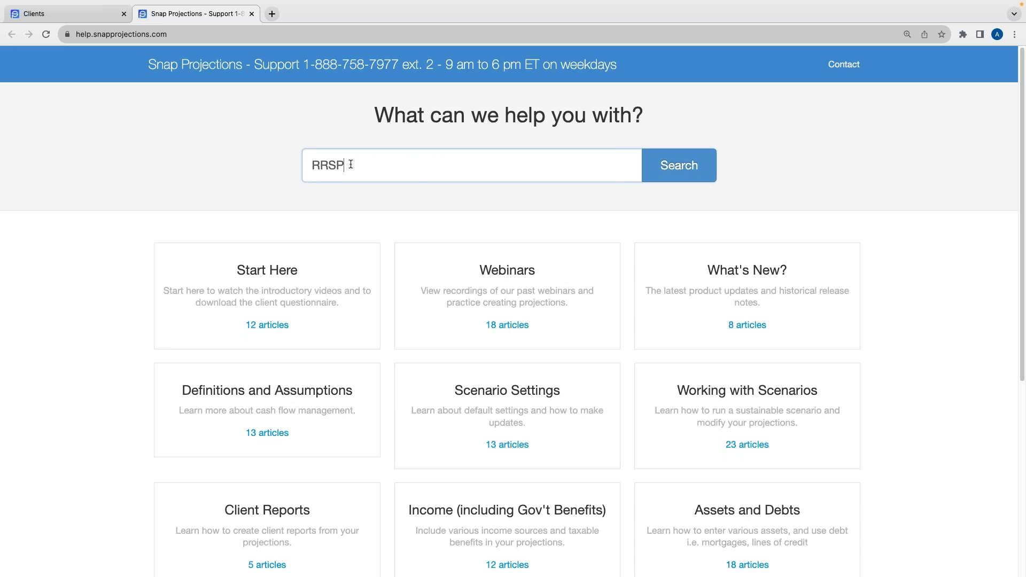
{"action": "left_click", "coordinate": [221, 188]}
{"action": "scroll", "coordinate": [411, 317], "scroll_direction": "down", "scroll_amount": 2}
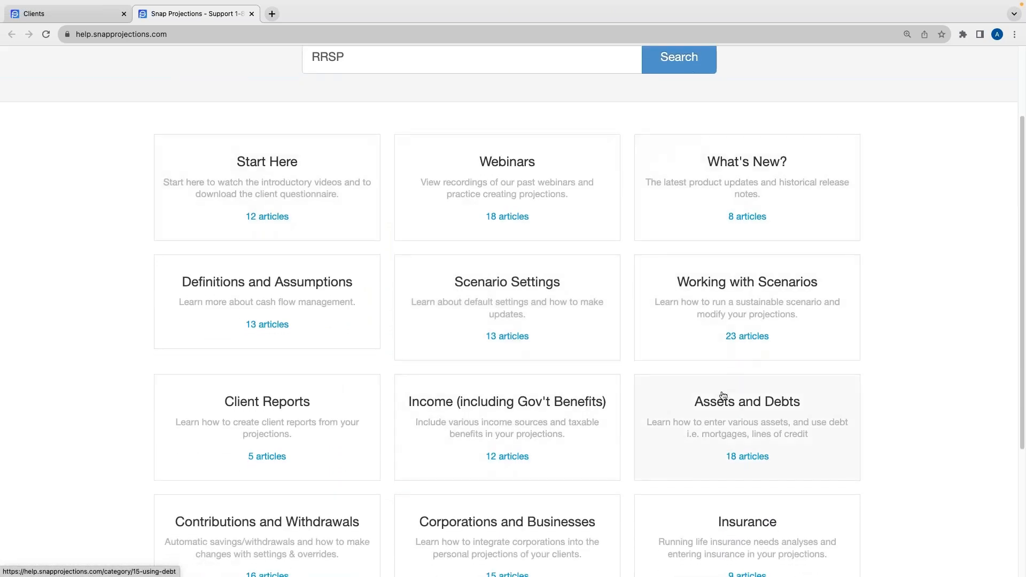
{"action": "scroll", "coordinate": [724, 393], "scroll_direction": "down", "scroll_amount": 2}
{"action": "scroll", "coordinate": [710, 392], "scroll_direction": "down", "scroll_amount": 1}
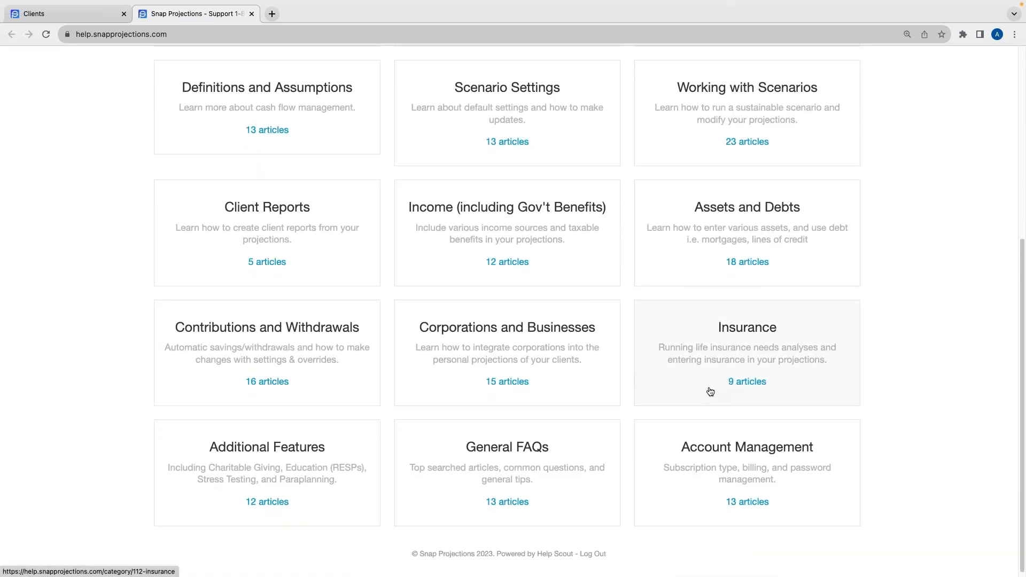
{"action": "scroll", "coordinate": [710, 391], "scroll_direction": "up", "scroll_amount": 1}
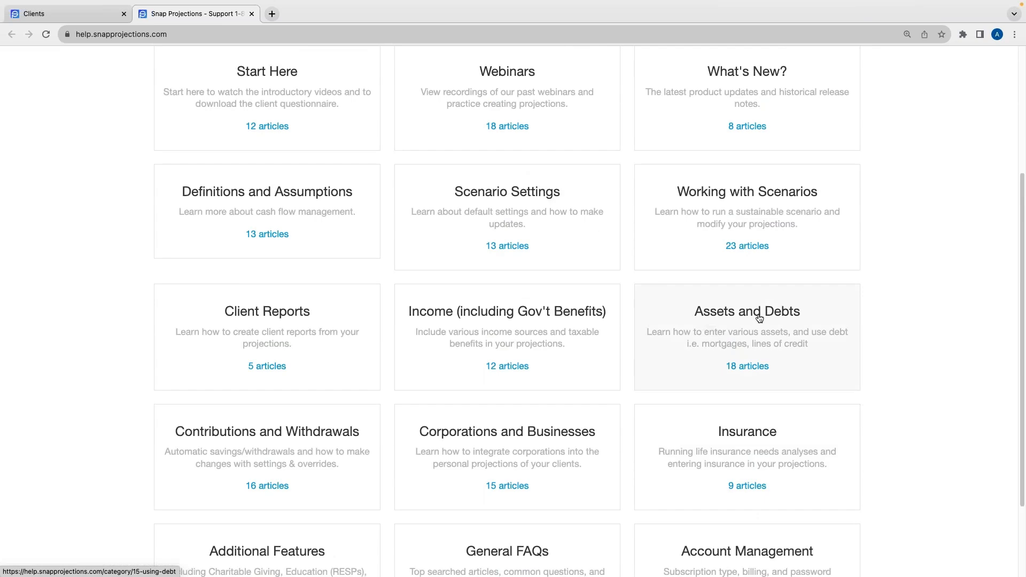
{"action": "scroll", "coordinate": [554, 320], "scroll_direction": "up", "scroll_amount": 3}
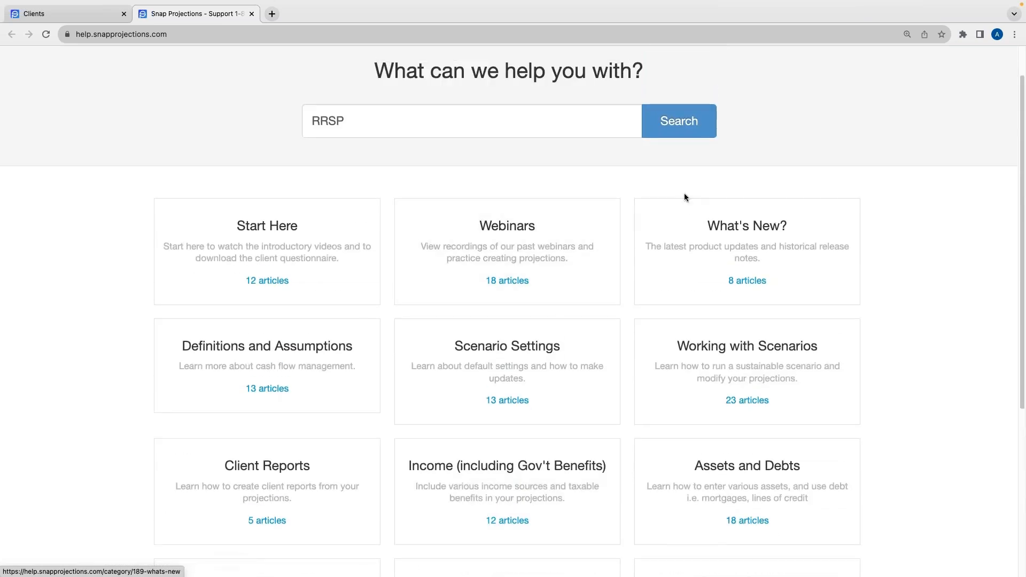
Open the What's New category and its What's New article, then return to the Clients tab
{"action": "left_click", "coordinate": [702, 253]}
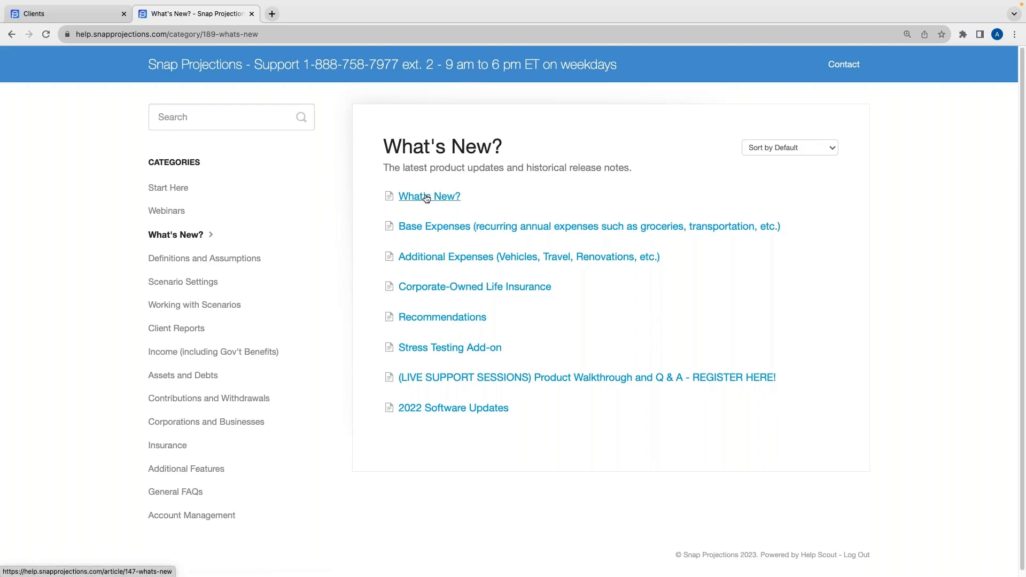
{"action": "left_click", "coordinate": [427, 197]}
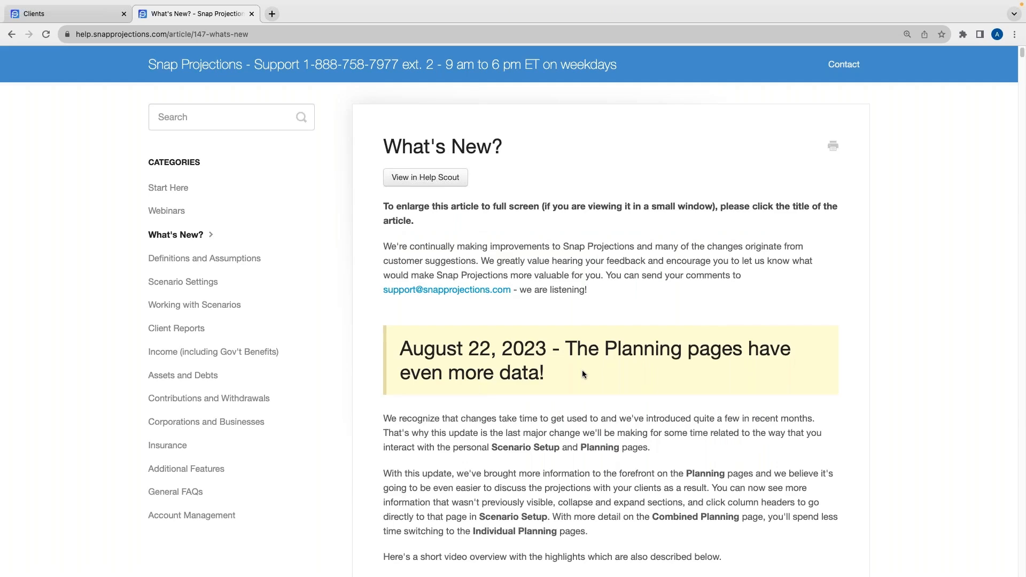
{"action": "left_click", "coordinate": [77, 16]}
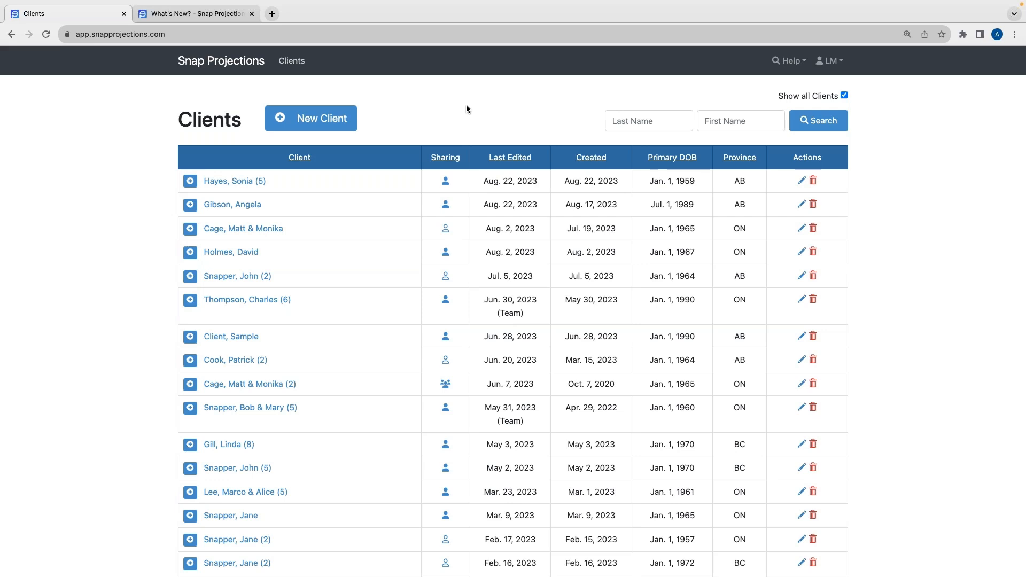
Start a new client and enter the primary client's first and last name
{"action": "left_click", "coordinate": [304, 123]}
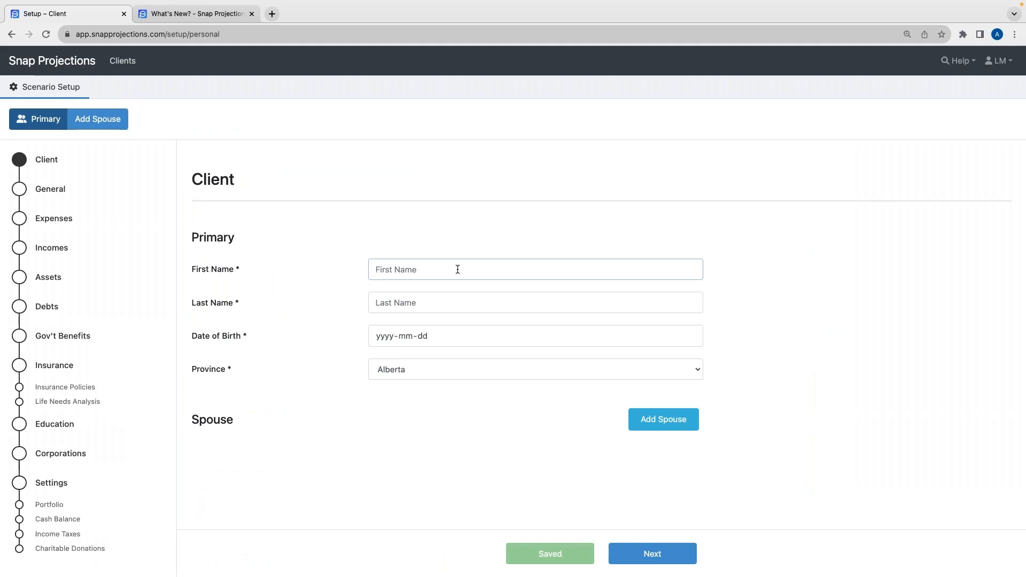
{"action": "key", "text": "Tab"}
{"action": "key", "text": "Tab"}
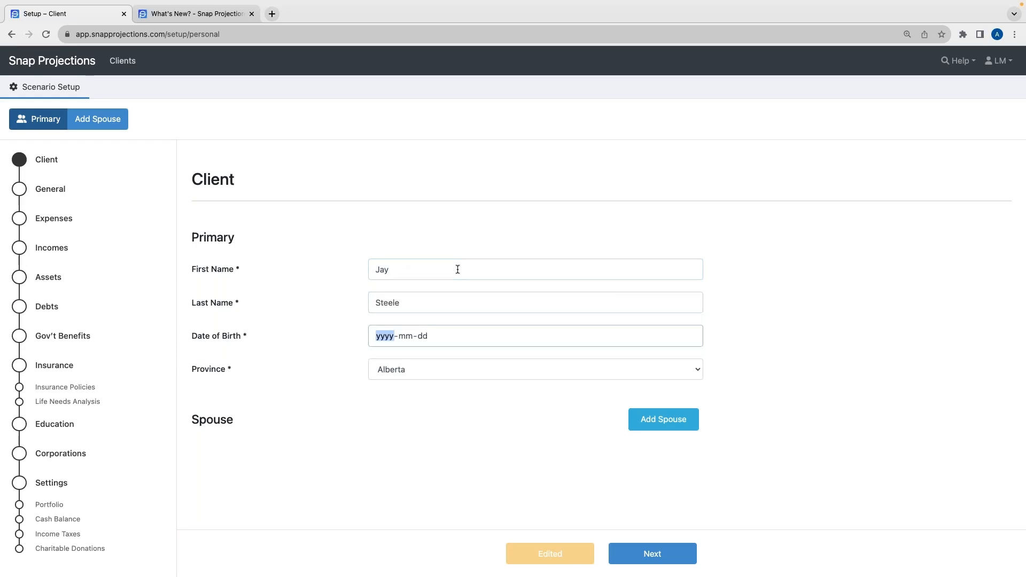
Enter the primary client's date of birth and set the province to Ontario
{"action": "type", "text": "1960-05-01"}
{"action": "left_click", "coordinate": [409, 371]}
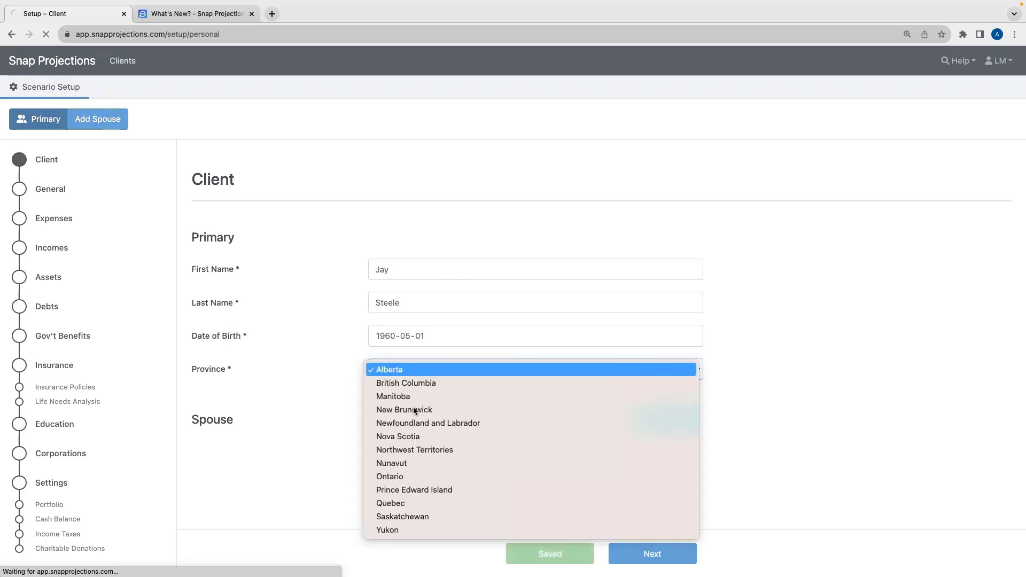
{"action": "left_click", "coordinate": [412, 376]}
{"action": "left_click", "coordinate": [405, 476]}
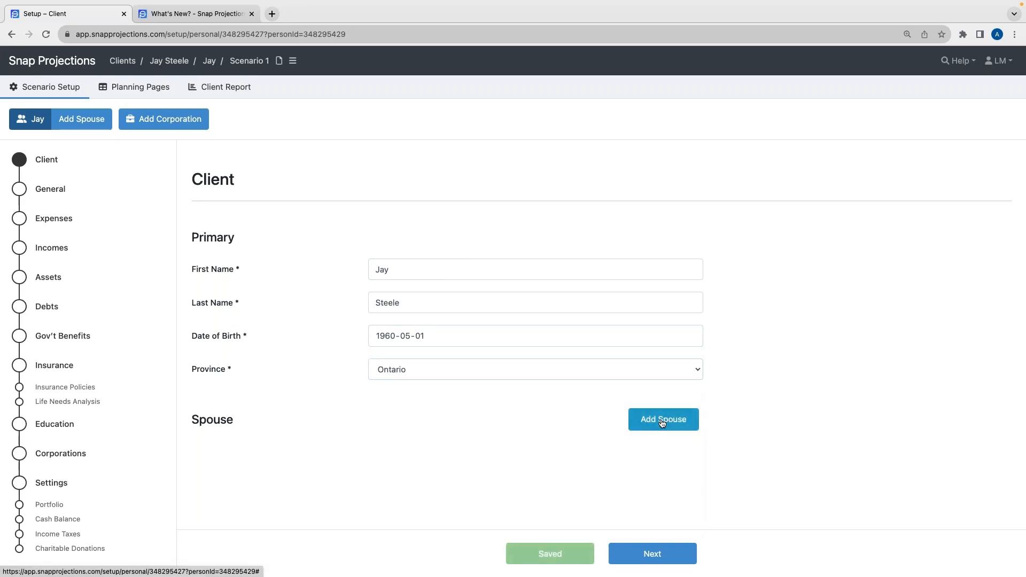
Add a spouse and enter the spouse's first name, last name and date of birth
{"action": "left_click", "coordinate": [662, 419]}
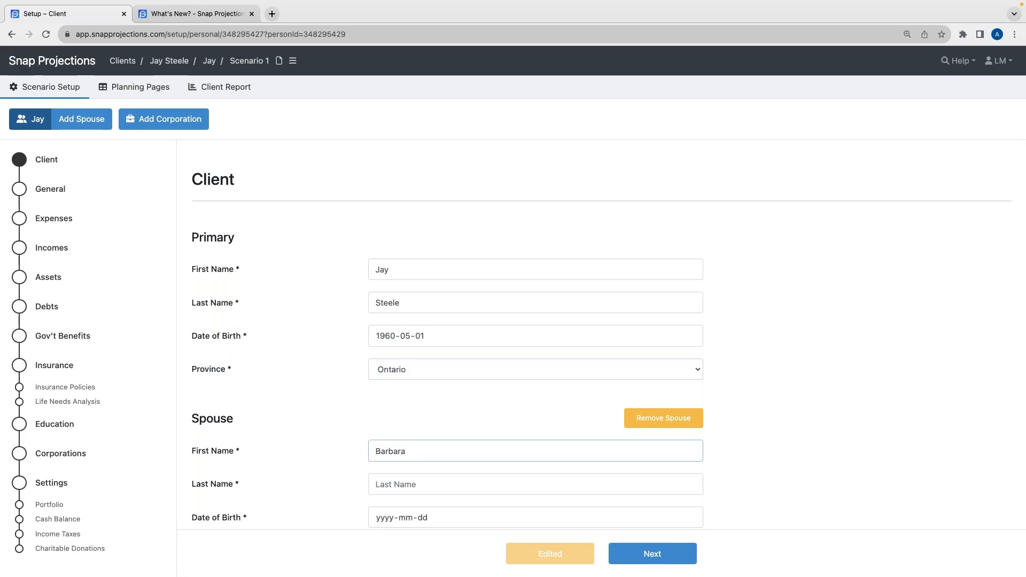
{"action": "key", "text": "Tab"}
{"action": "scroll", "coordinate": [395, 471], "scroll_direction": "down", "scroll_amount": 1}
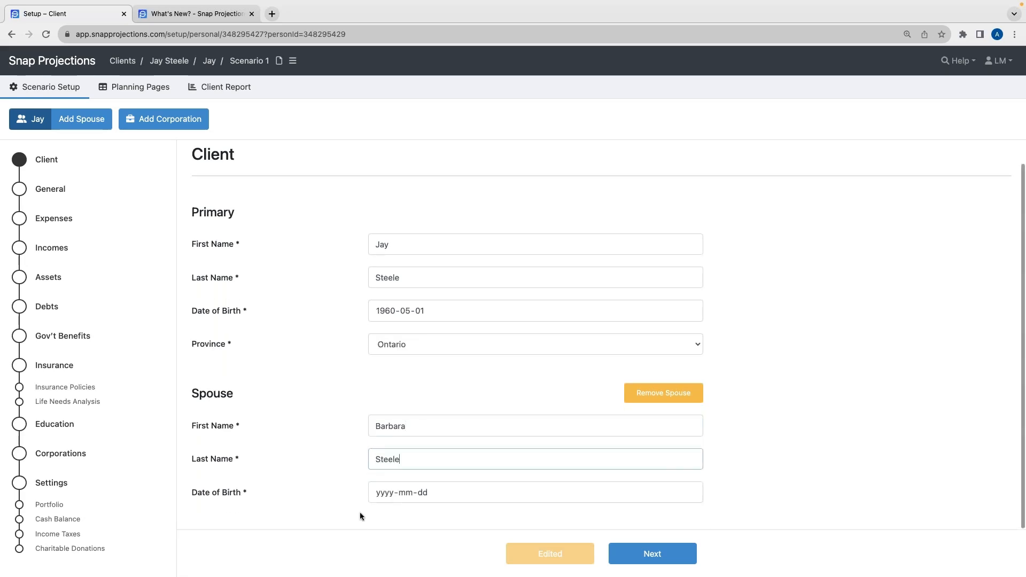
{"action": "type", "text": "1962-0"}
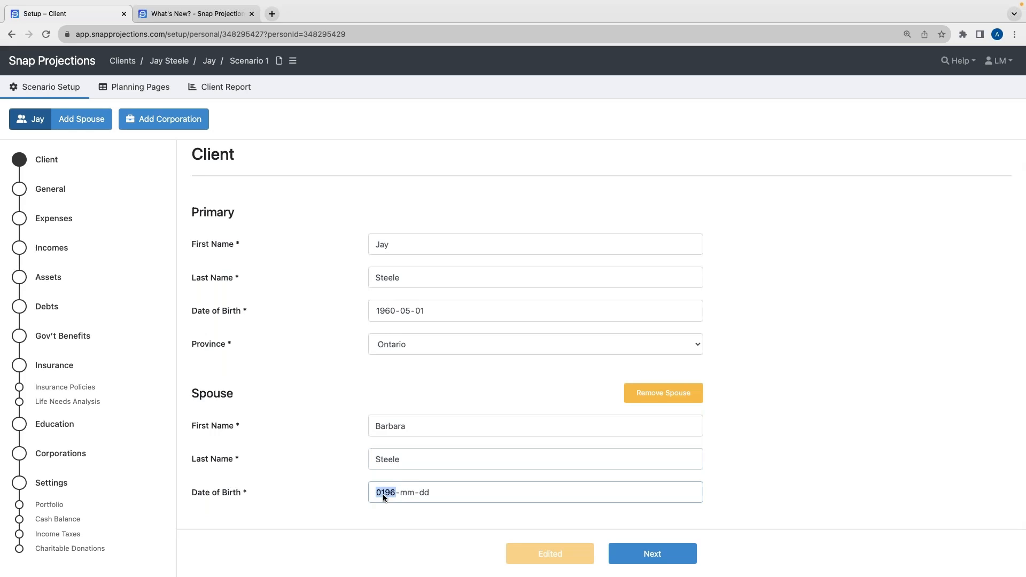
{"action": "type", "text": "6-01"}
{"action": "left_click", "coordinate": [318, 397]}
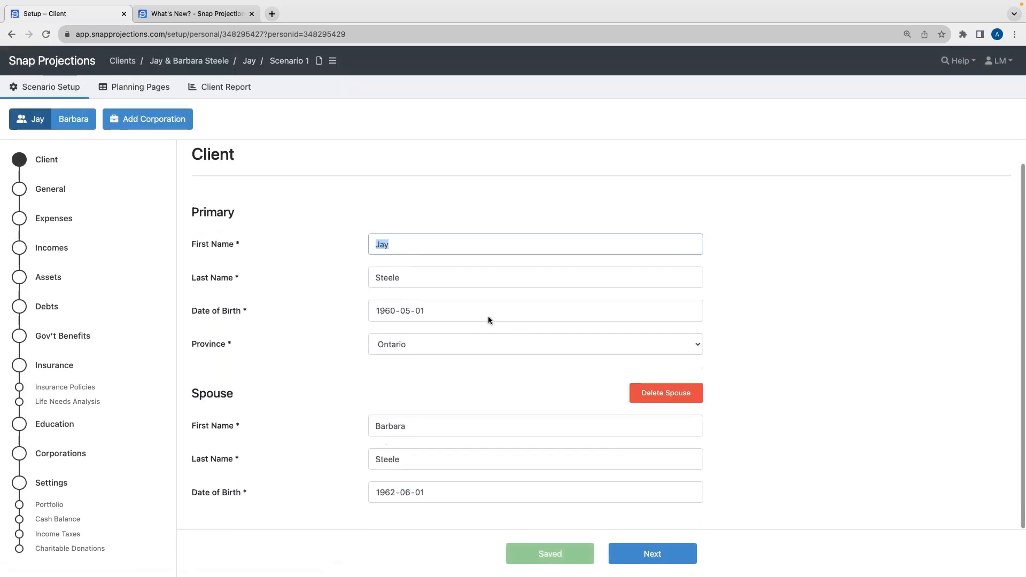
Switch between the primary client's and the spouse's views of the scenario setup
{"action": "left_click", "coordinate": [399, 250]}
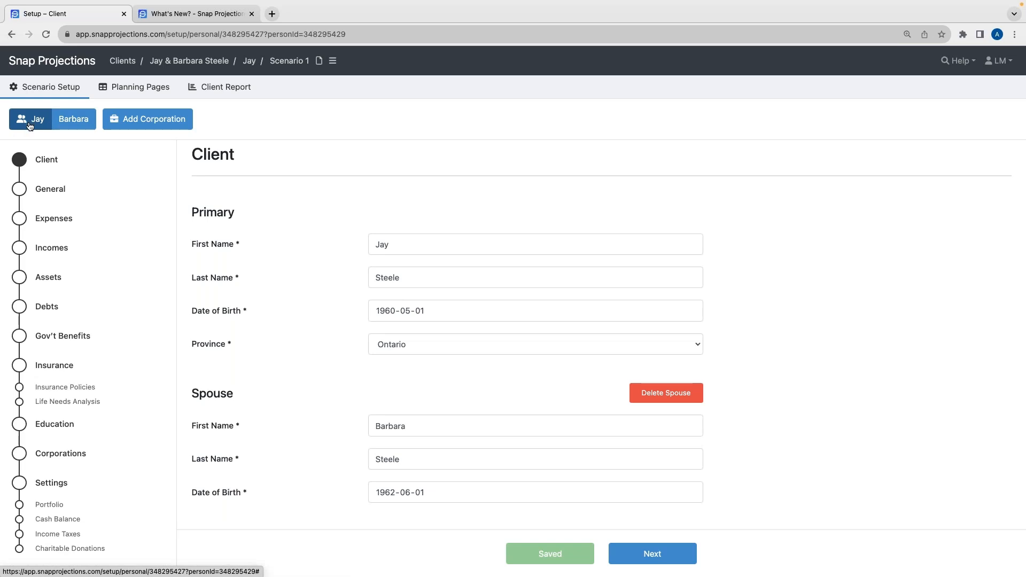
{"action": "left_click", "coordinate": [75, 121]}
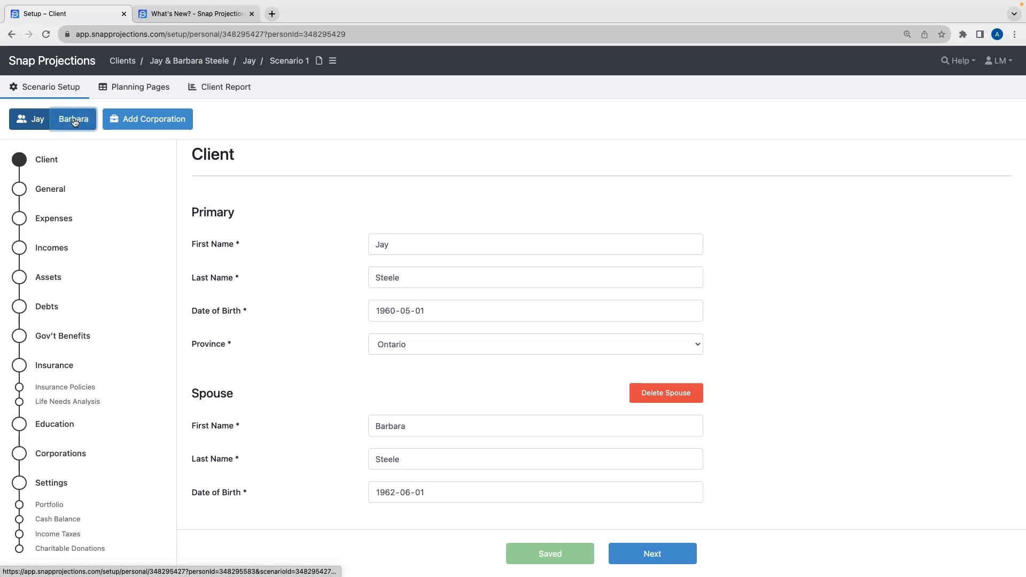
{"action": "left_click", "coordinate": [20, 121]}
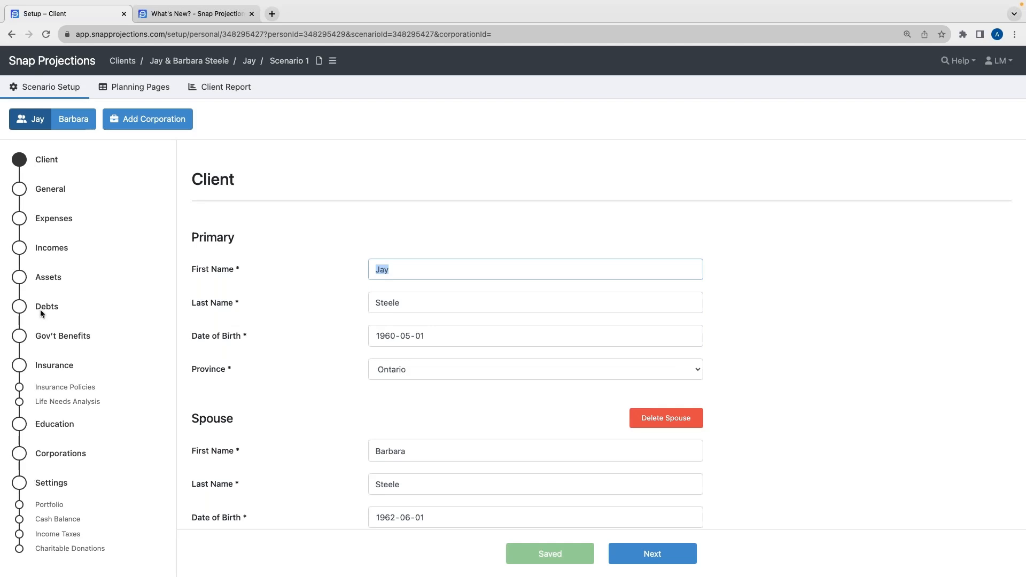
{"action": "left_click", "coordinate": [81, 123]}
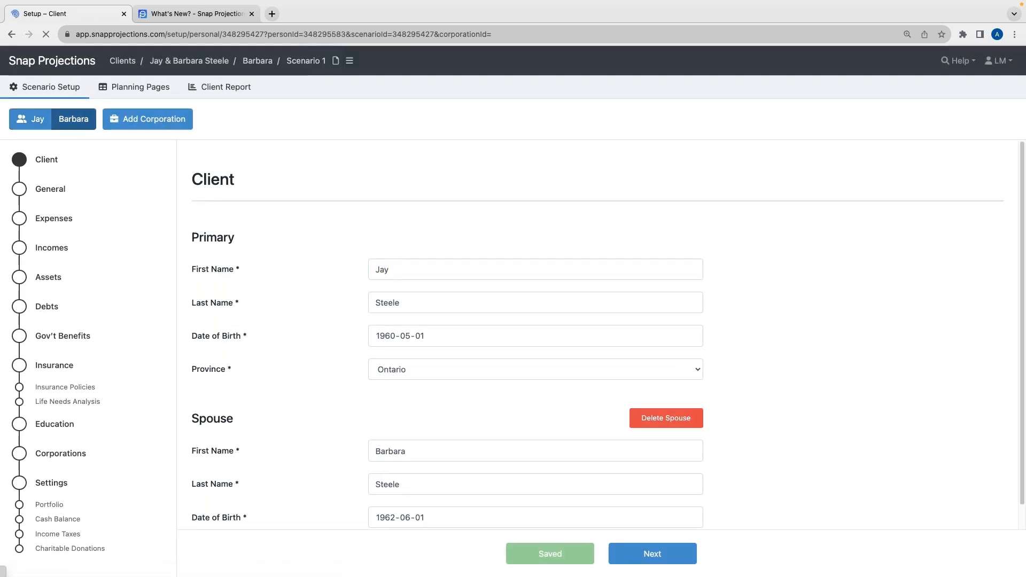
{"action": "left_click", "coordinate": [38, 122]}
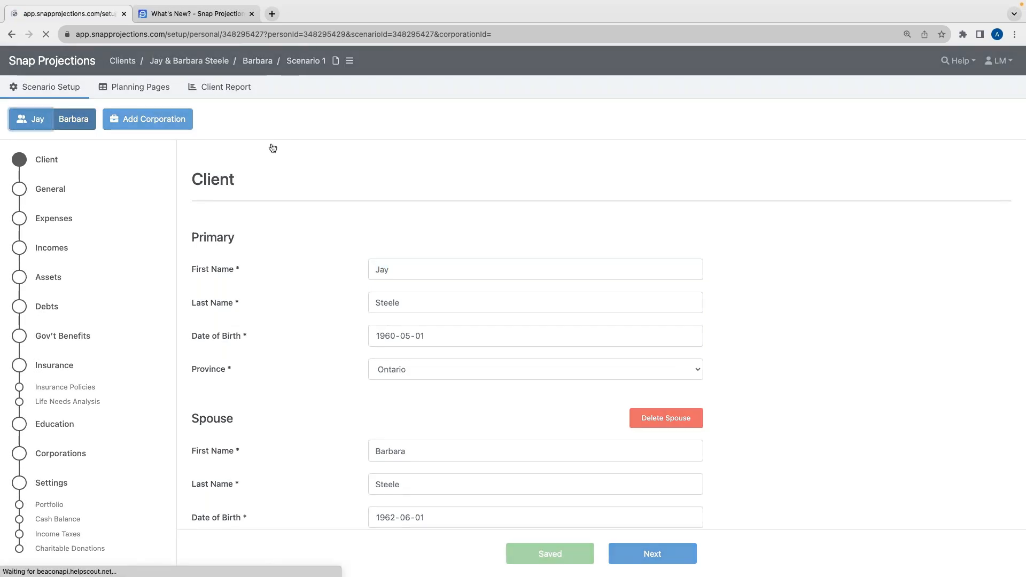
{"action": "left_click", "coordinate": [397, 207]}
{"action": "scroll", "coordinate": [459, 236], "scroll_direction": "down", "scroll_amount": 1}
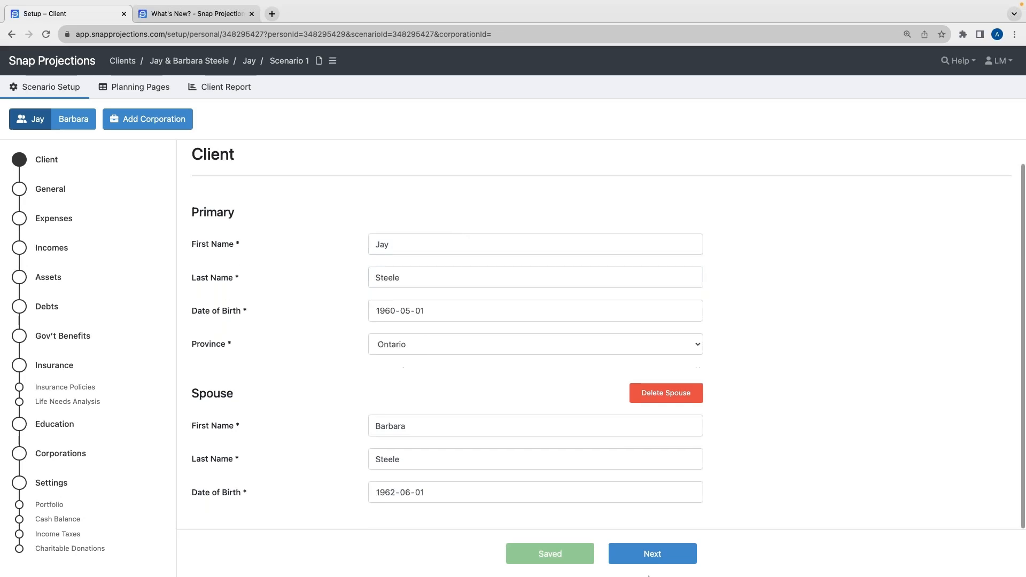
Go to the General page and review the ages, inflation and rates of return settings and their tooltips
{"action": "left_click", "coordinate": [650, 556]}
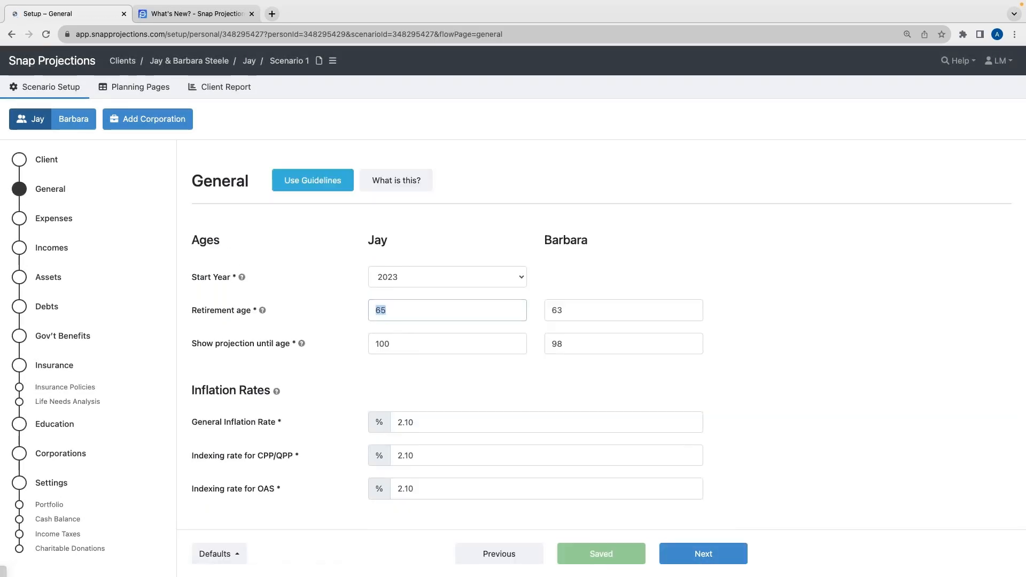
{"action": "scroll", "coordinate": [478, 238], "scroll_direction": "down", "scroll_amount": 1}
{"action": "scroll", "coordinate": [478, 237], "scroll_direction": "up", "scroll_amount": 1}
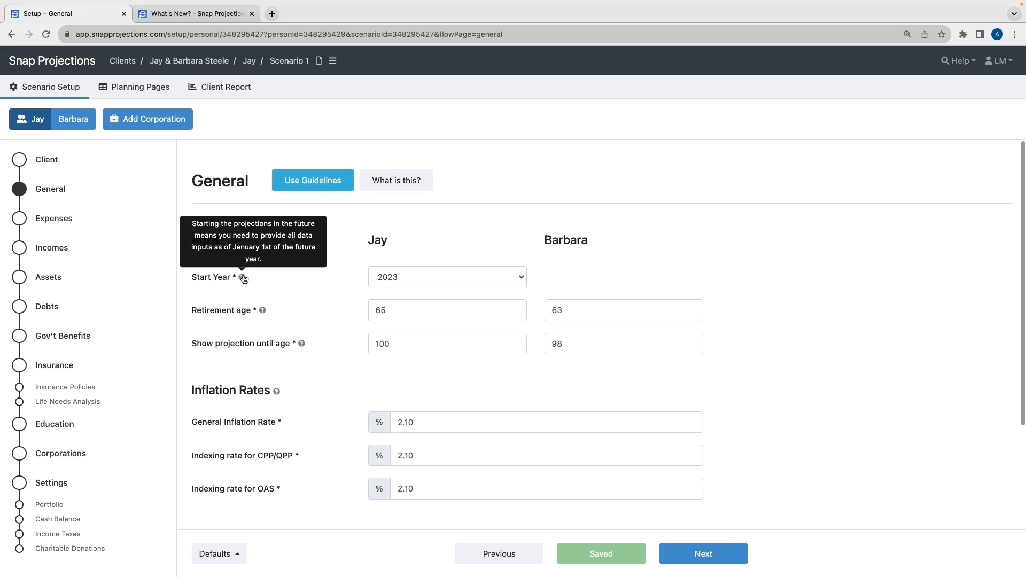
{"action": "mouse_move", "coordinate": [263, 317]}
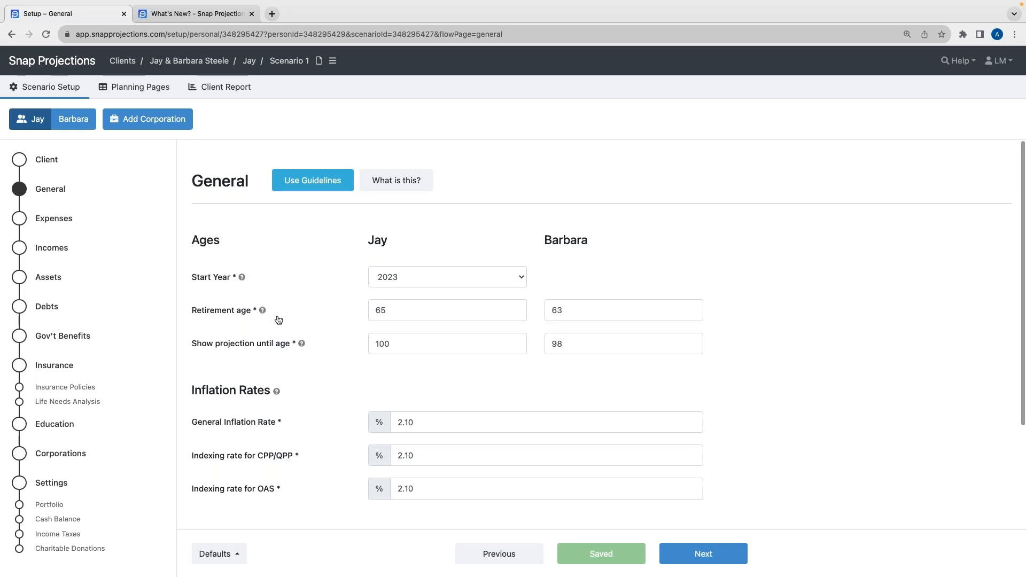
{"action": "mouse_move", "coordinate": [303, 347]}
{"action": "scroll", "coordinate": [322, 367], "scroll_direction": "down", "scroll_amount": 3}
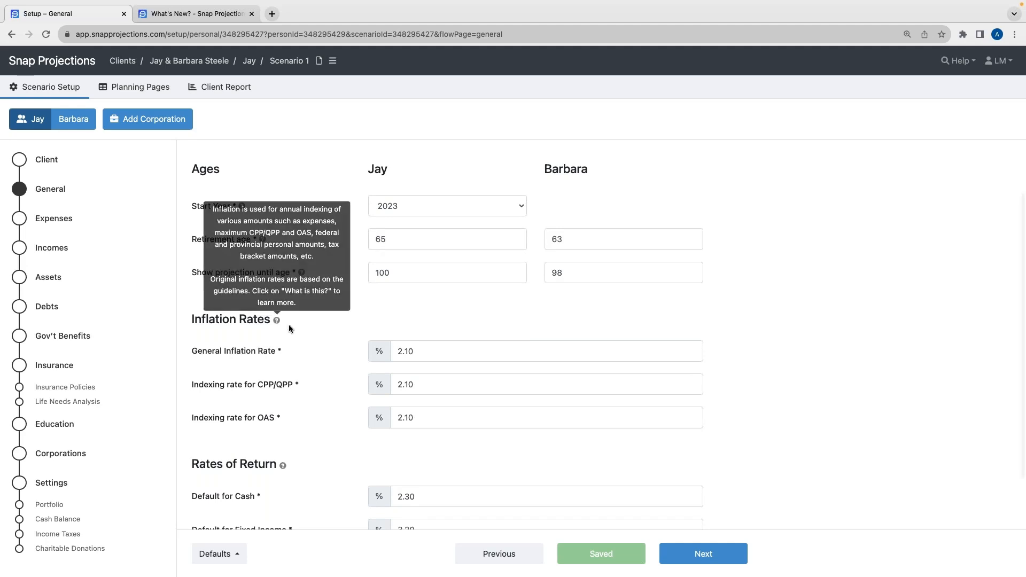
{"action": "scroll", "coordinate": [290, 328], "scroll_direction": "down", "scroll_amount": 3}
{"action": "mouse_move", "coordinate": [284, 394]}
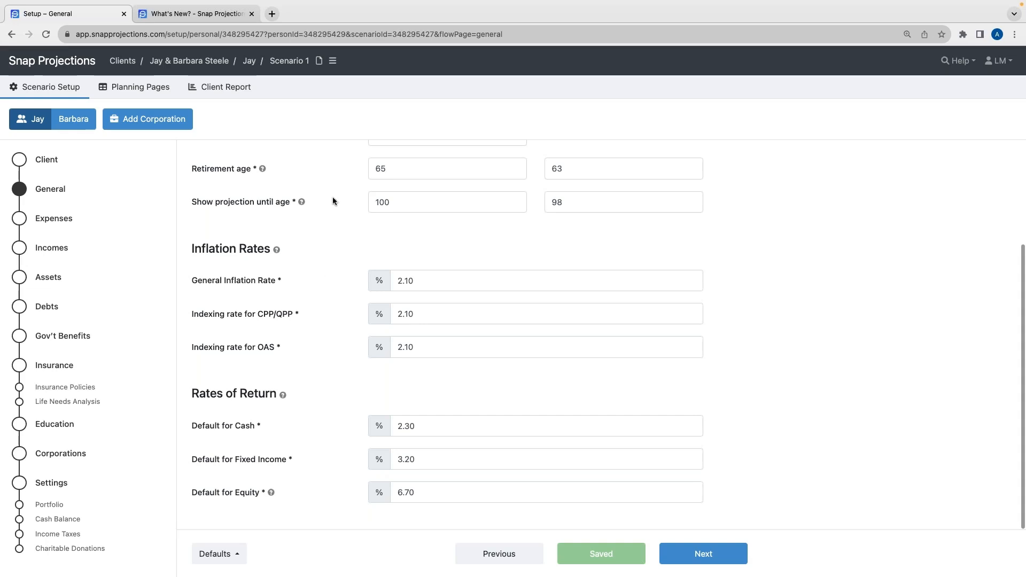
{"action": "scroll", "coordinate": [346, 267], "scroll_direction": "up", "scroll_amount": 3}
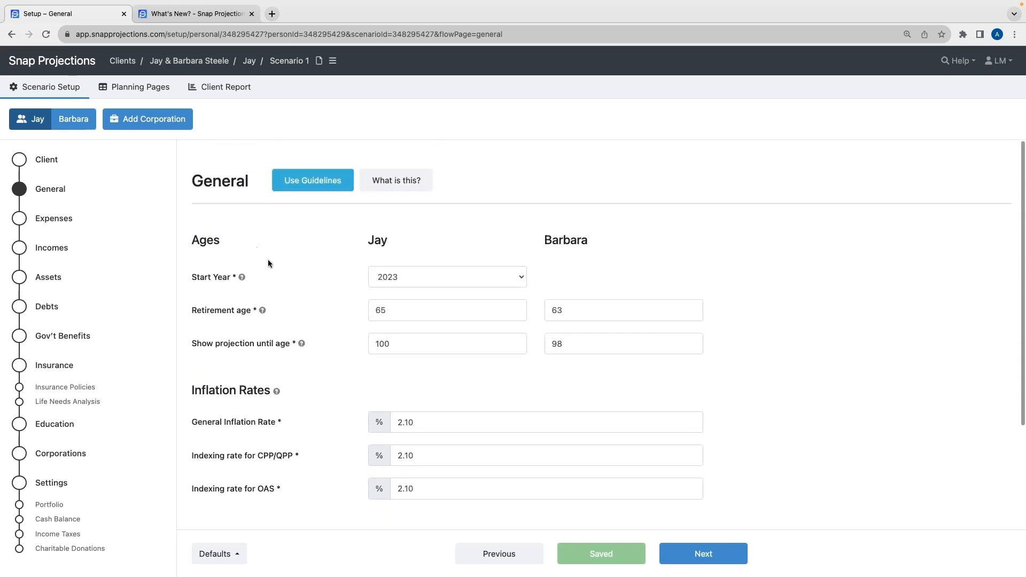
{"action": "scroll", "coordinate": [268, 260], "scroll_direction": "down", "scroll_amount": 3}
{"action": "scroll", "coordinate": [317, 250], "scroll_direction": "down", "scroll_amount": 2}
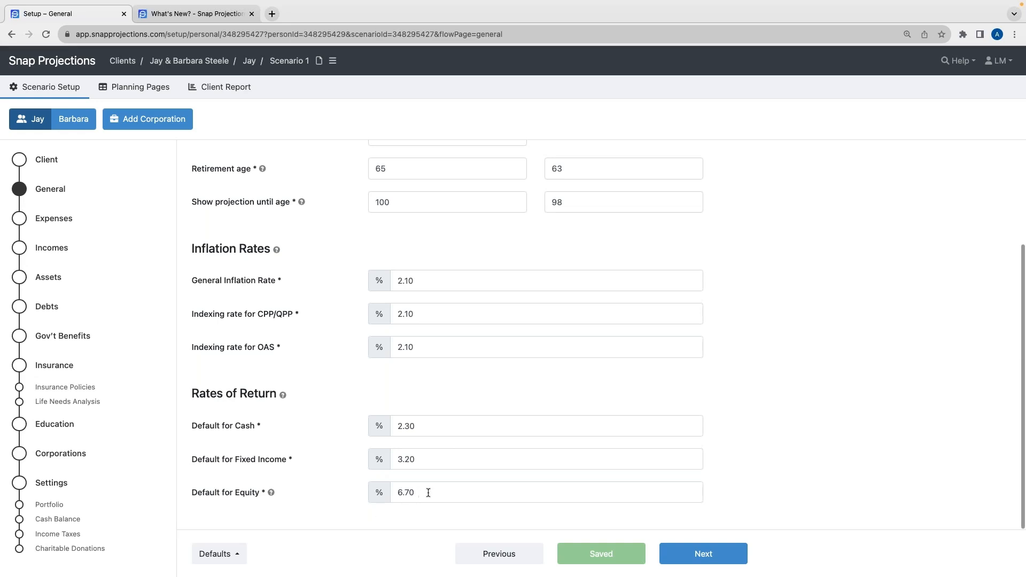
Set the default rates of return to 2.00% for cash, 2.5% for fixed income and 5.8% for equity
{"action": "left_click", "coordinate": [428, 424]}
{"action": "type", "text": "2.00"}
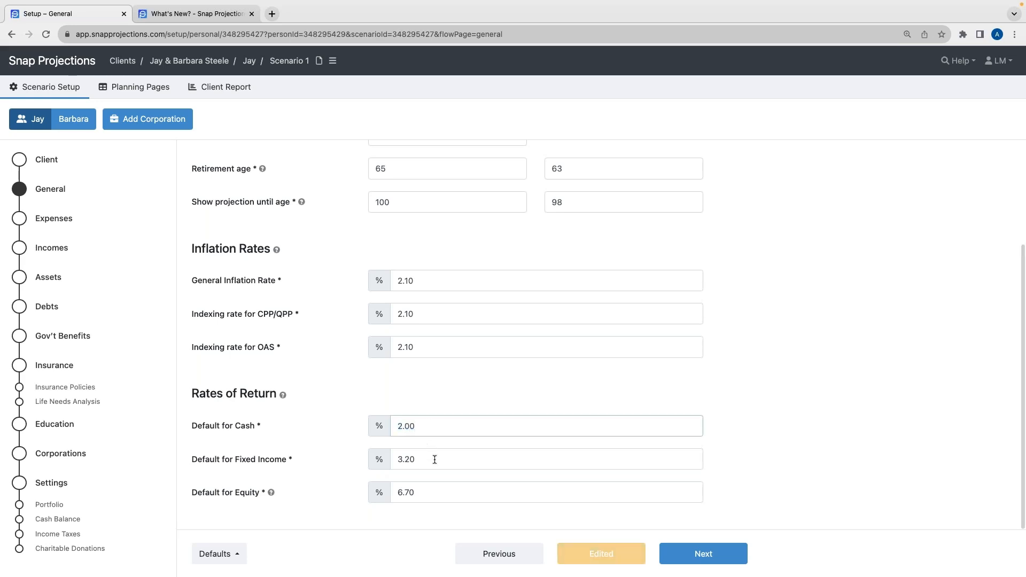
{"action": "left_click", "coordinate": [434, 459]}
{"action": "type", "text": "2.5"}
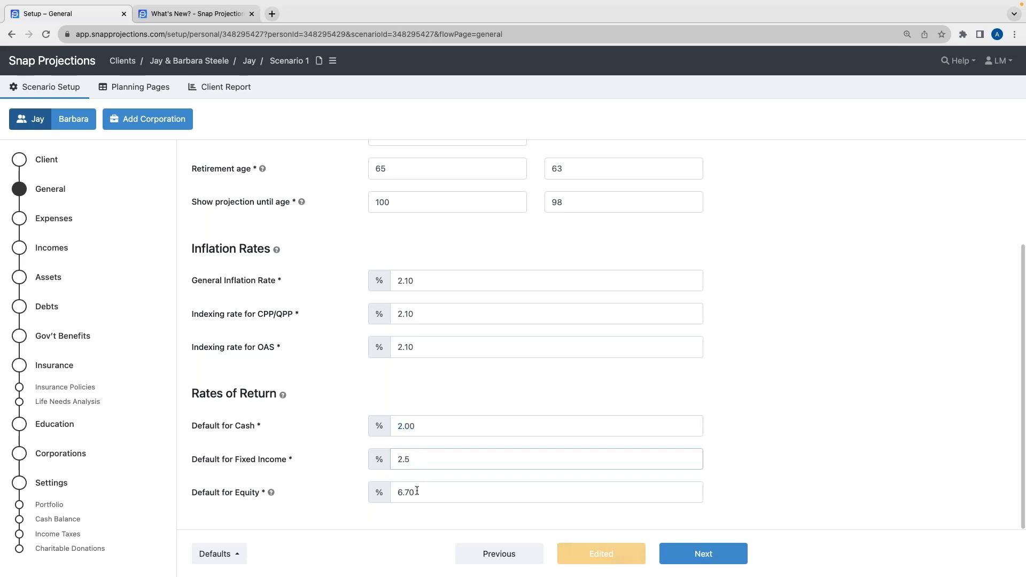
{"action": "left_click", "coordinate": [417, 490]}
{"action": "type", "text": "5.8"}
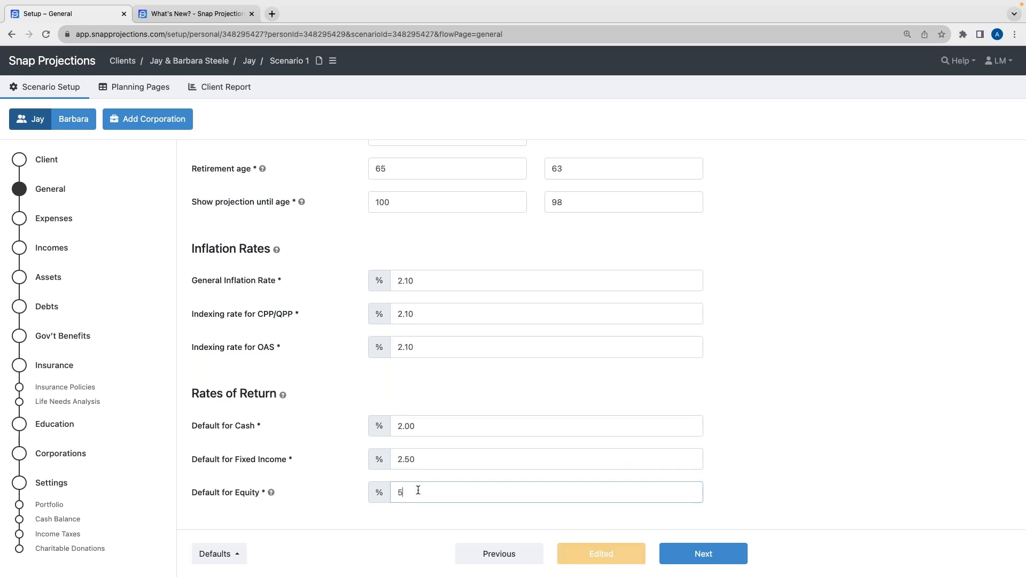
Set the default rate of return for equity to 5.87%
{"action": "key", "text": "BackSpace"}
{"action": "type", "text": "87"}
{"action": "left_click", "coordinate": [339, 437]}
{"action": "left_click", "coordinate": [346, 397]}
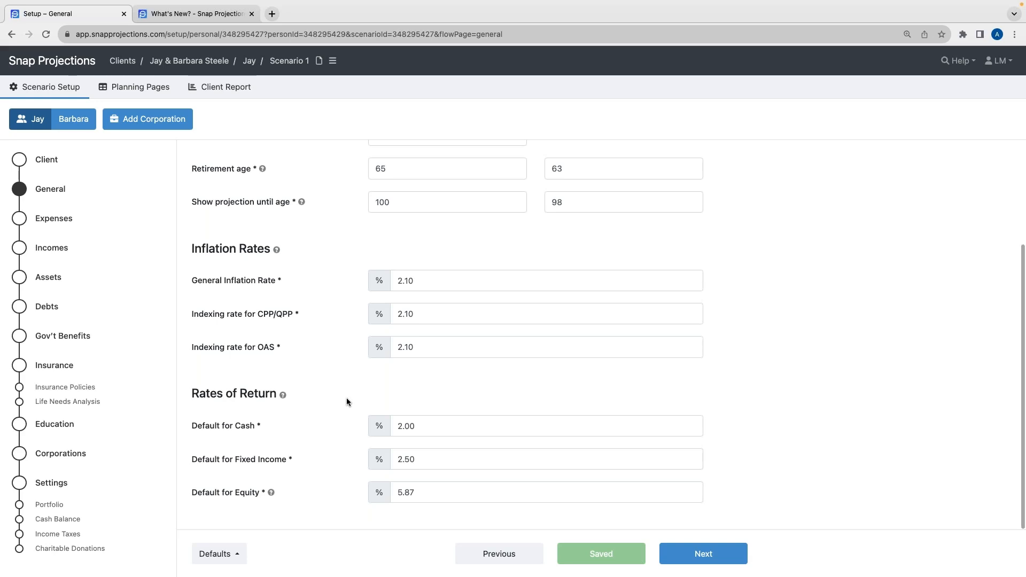
Save the current General page settings as defaults for new scenarios
{"action": "left_click", "coordinate": [222, 555]}
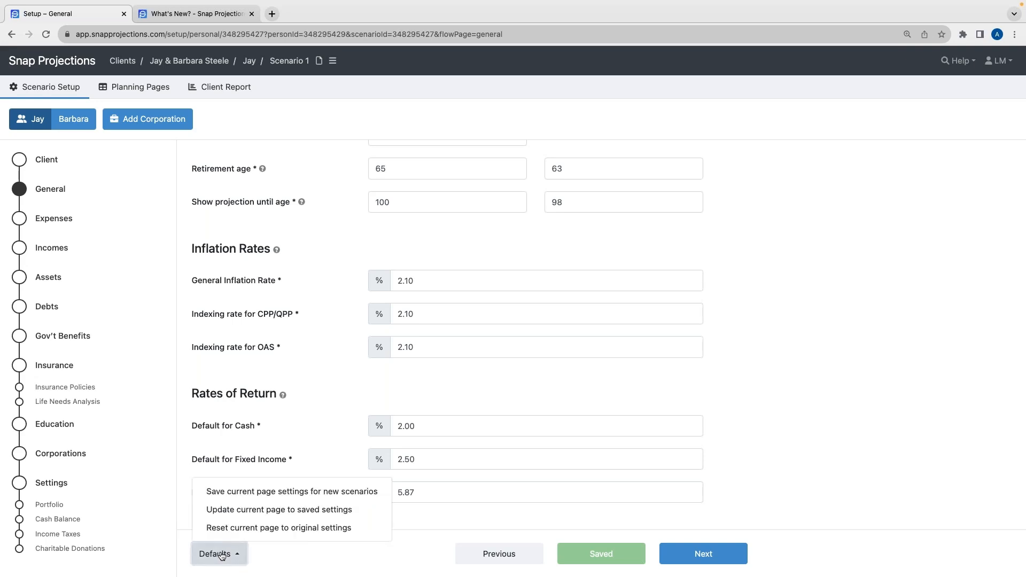
{"action": "left_click", "coordinate": [241, 492]}
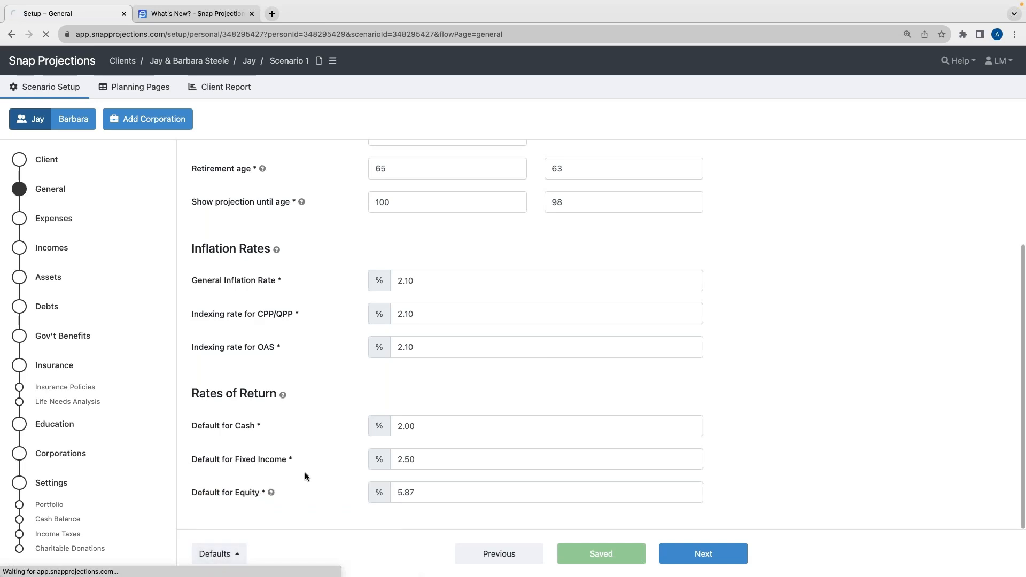
{"action": "scroll", "coordinate": [317, 485], "scroll_direction": "down", "scroll_amount": 3}
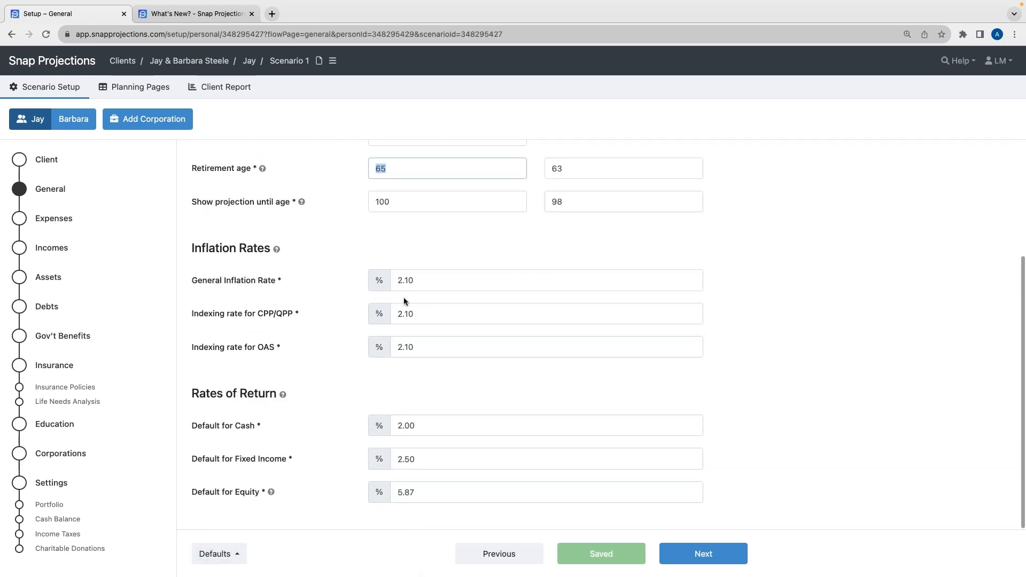
{"action": "left_click", "coordinate": [356, 364]}
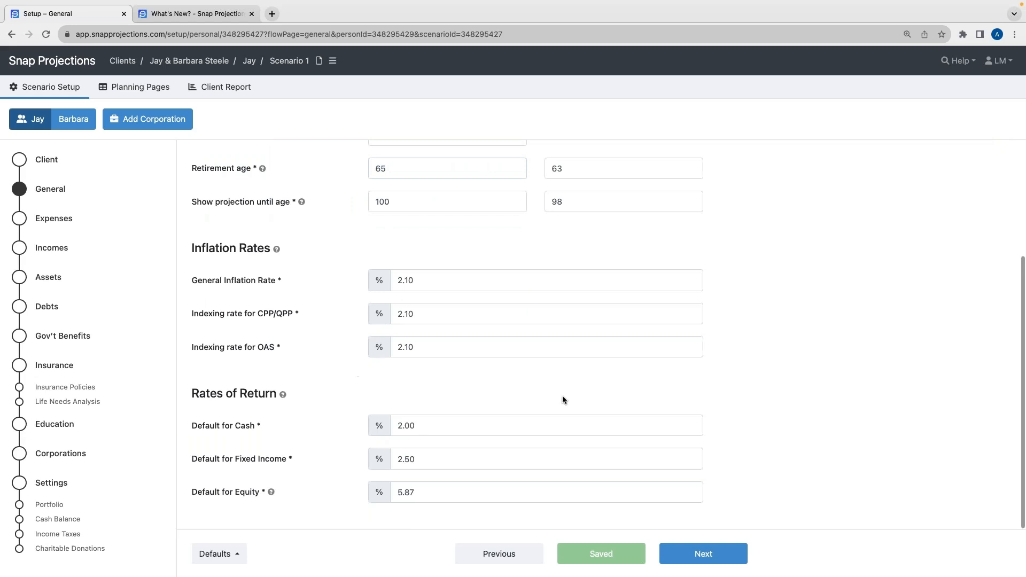
Go to the Expenses page and set the combined base expenses amount to 108,000
{"action": "left_click", "coordinate": [704, 553]}
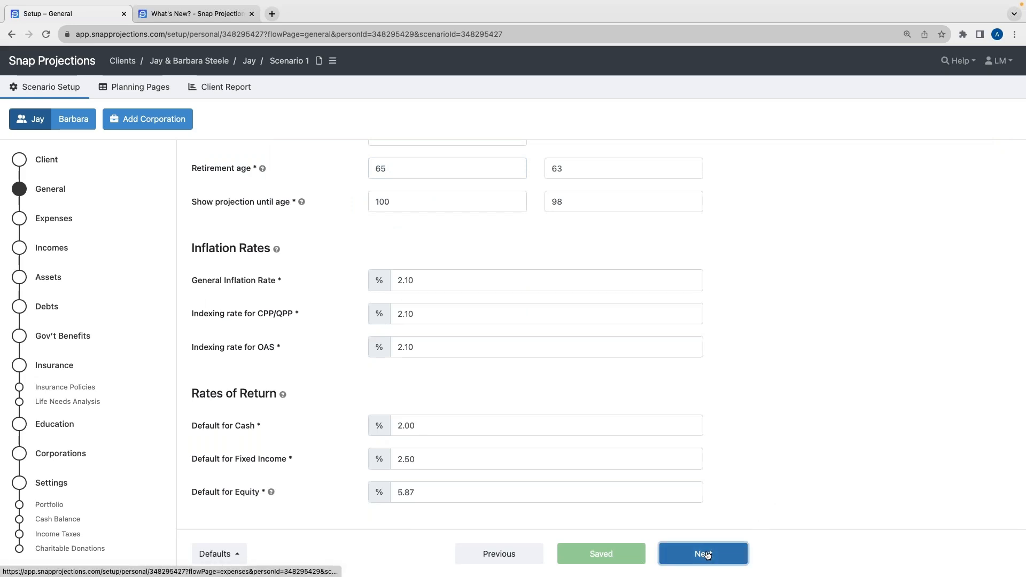
{"action": "left_click", "coordinate": [554, 317]}
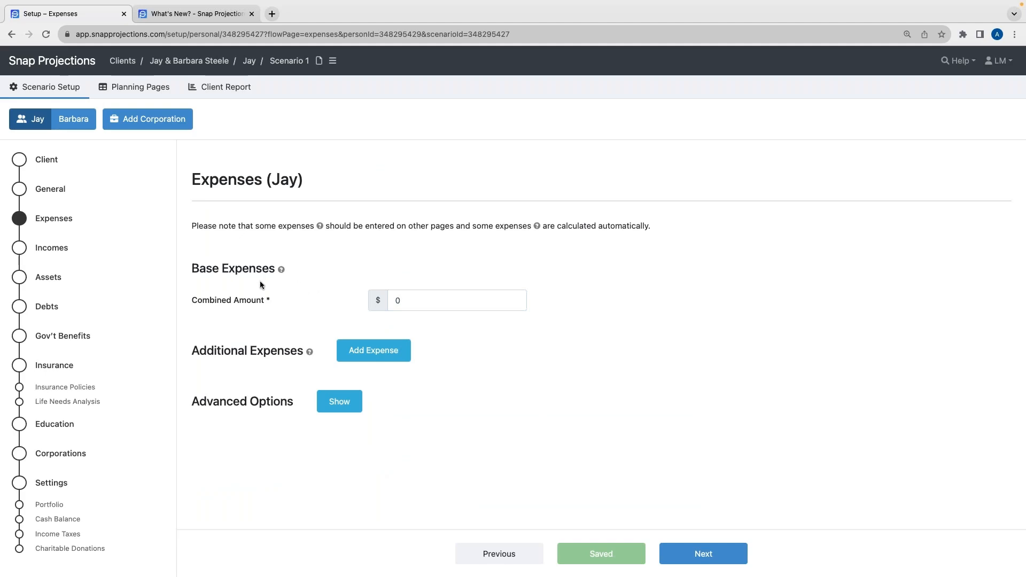
{"action": "left_click", "coordinate": [415, 303]}
{"action": "type", "text": "108000"}
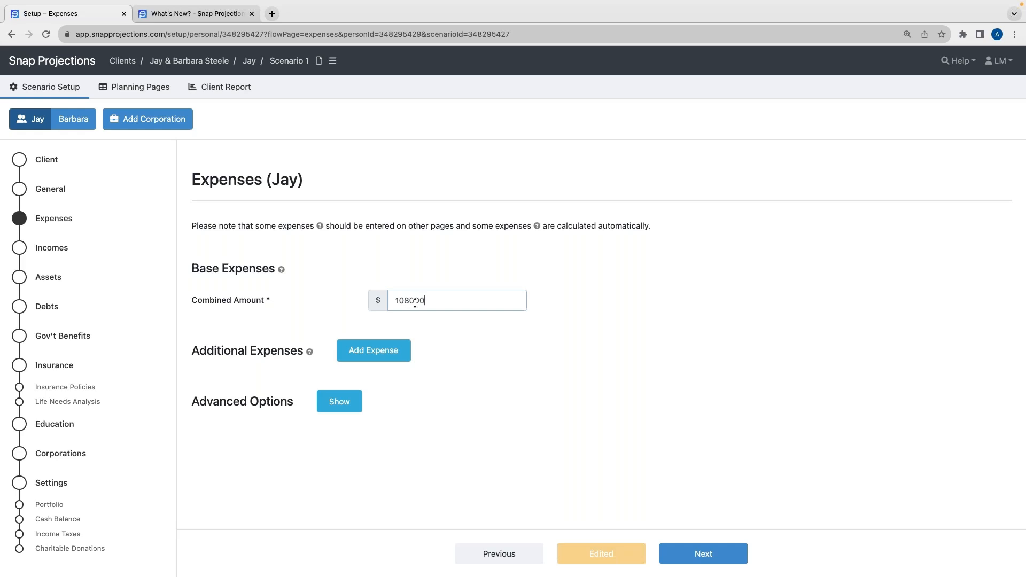
{"action": "left_click", "coordinate": [465, 323]}
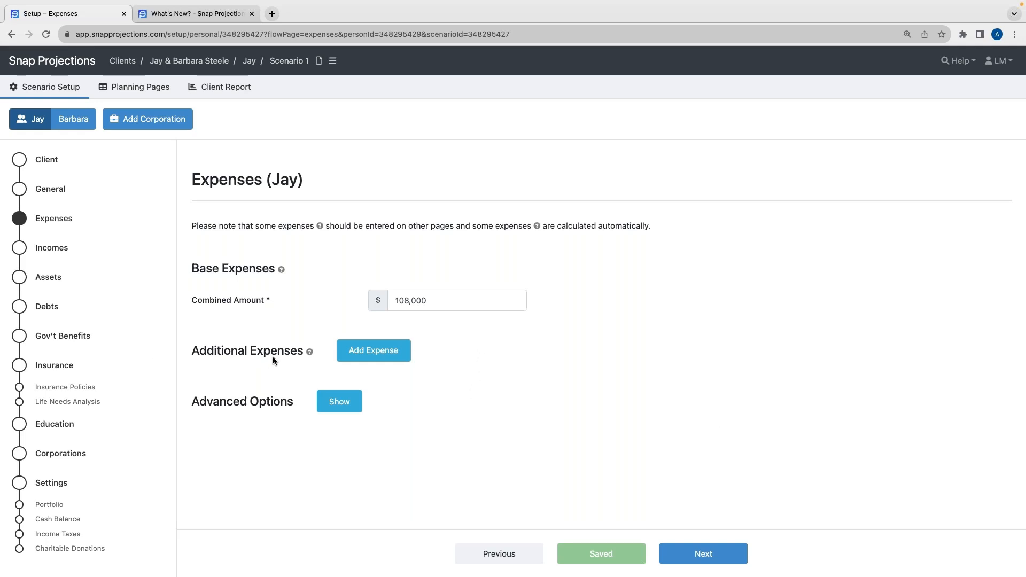
Add an additional expense described as Vacation with an amount of 10,000, marked as joint
{"action": "mouse_move", "coordinate": [308, 352]}
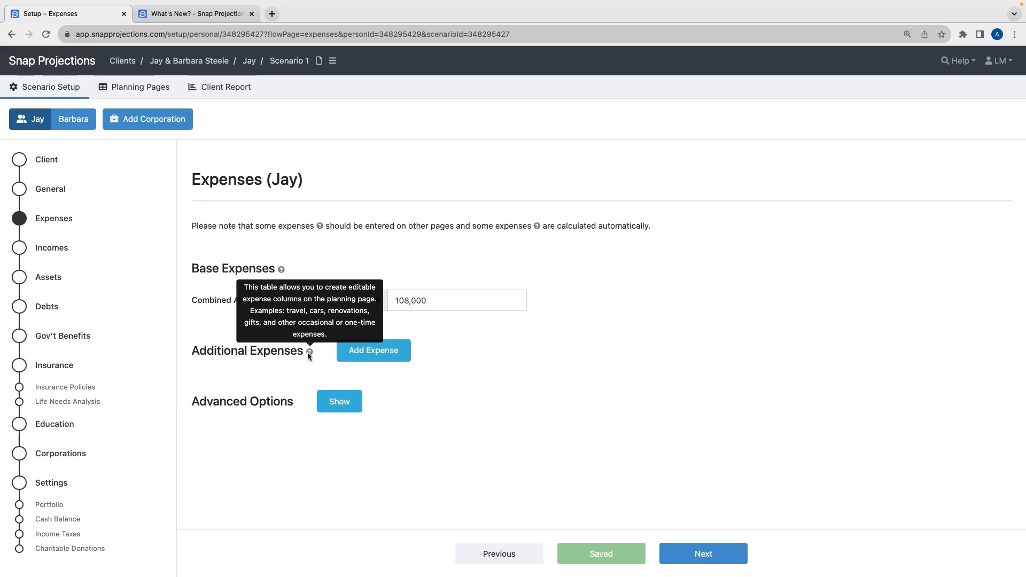
{"action": "left_click", "coordinate": [398, 350]}
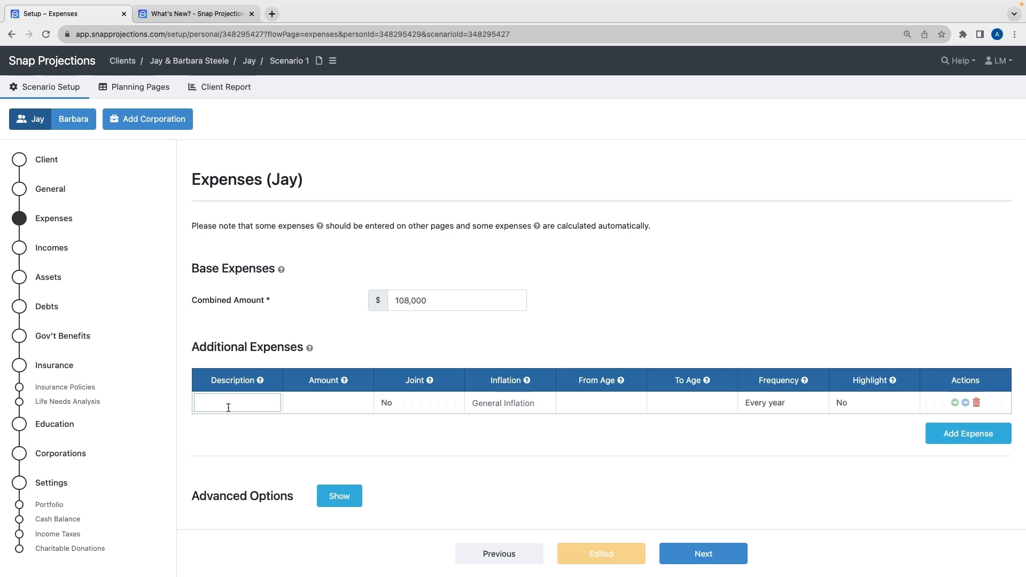
{"action": "type", "text": "Vacation"}
{"action": "key", "text": "Tab"}
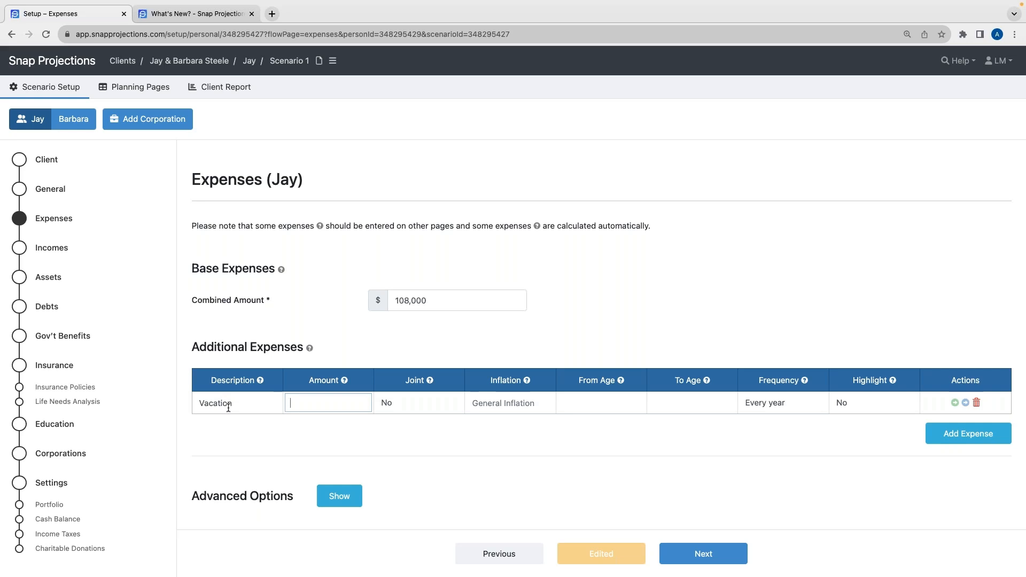
{"action": "type", "text": "10000"}
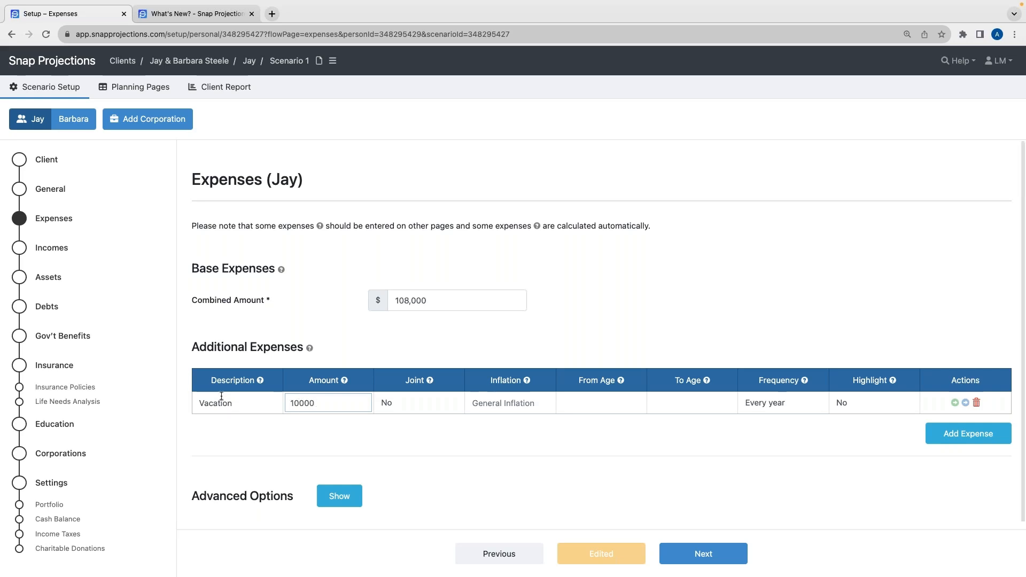
{"action": "key", "text": "Tab"}
{"action": "left_click", "coordinate": [415, 409]}
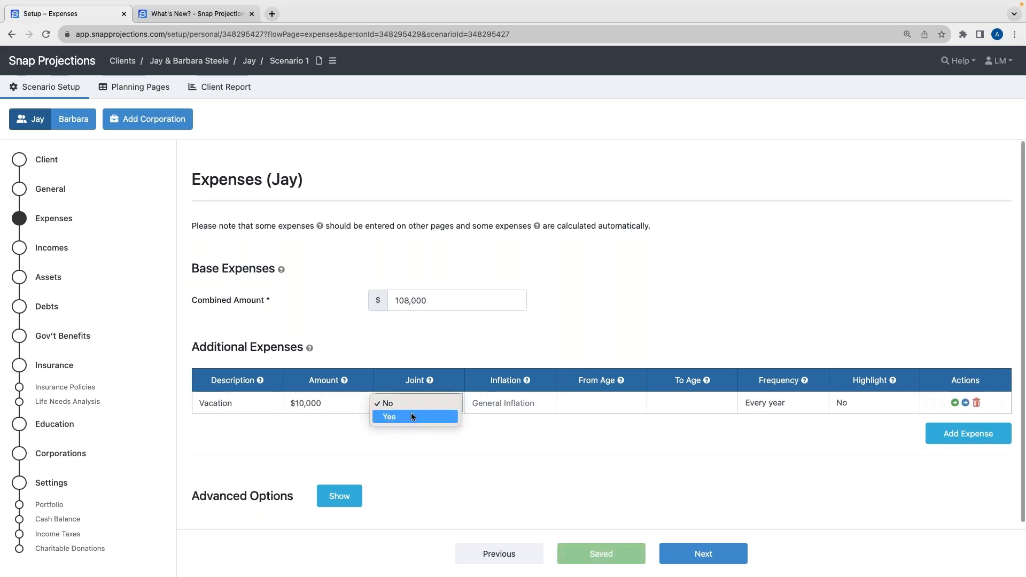
{"action": "left_click", "coordinate": [411, 416]}
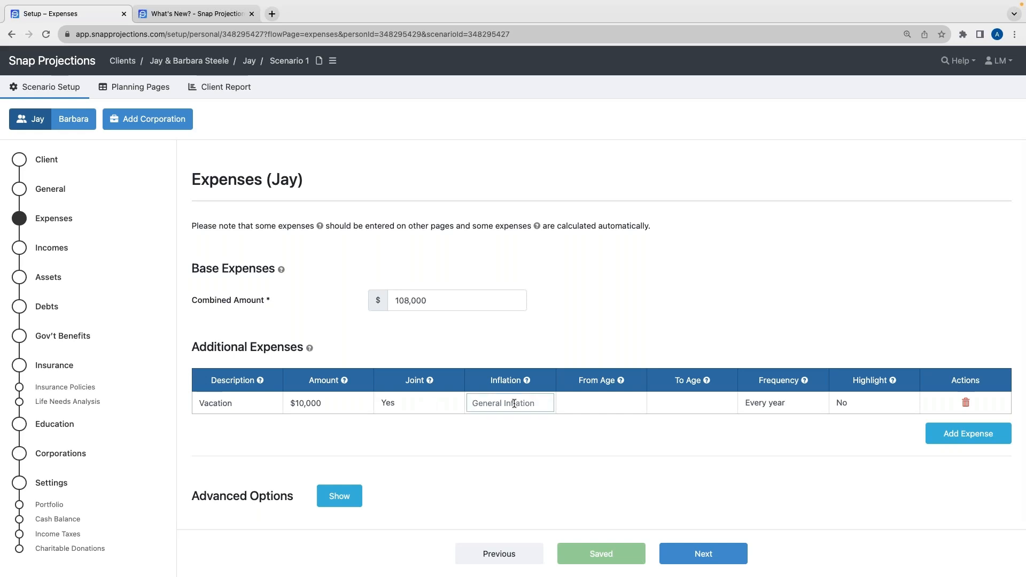
{"action": "type", "text": "2.1"}
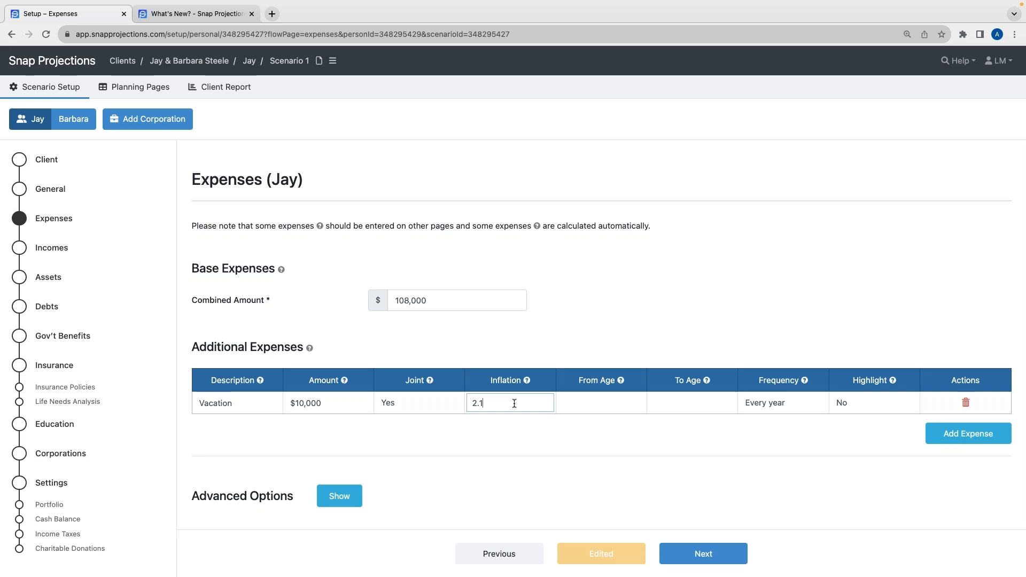
{"action": "key", "text": "BackSpace"}
{"action": "key", "text": "BackSpace"}
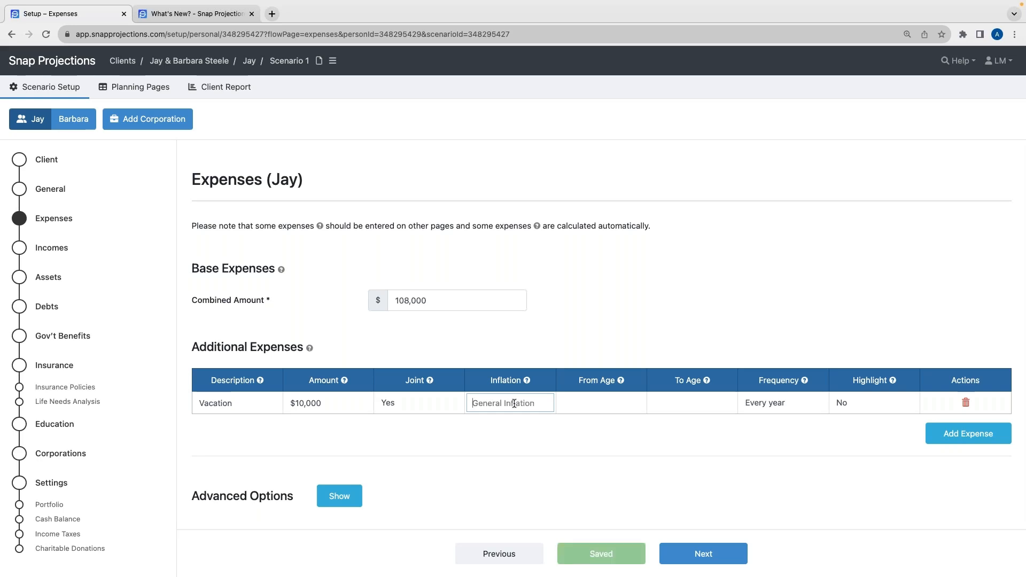
{"action": "left_click", "coordinate": [506, 426]}
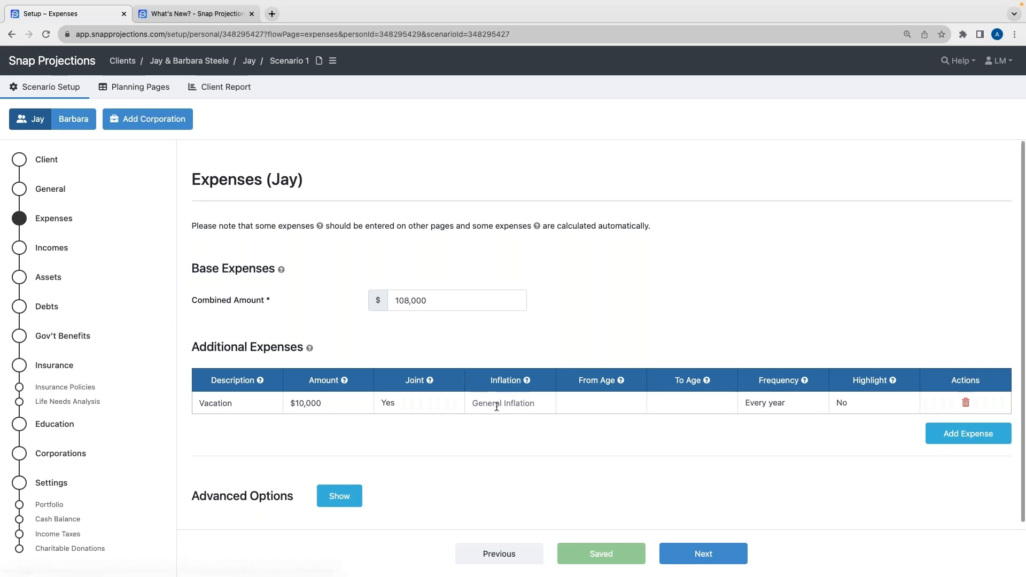
Set the Vacation expense to run until age 80
{"action": "left_click", "coordinate": [581, 402]}
{"action": "left_click", "coordinate": [668, 402]}
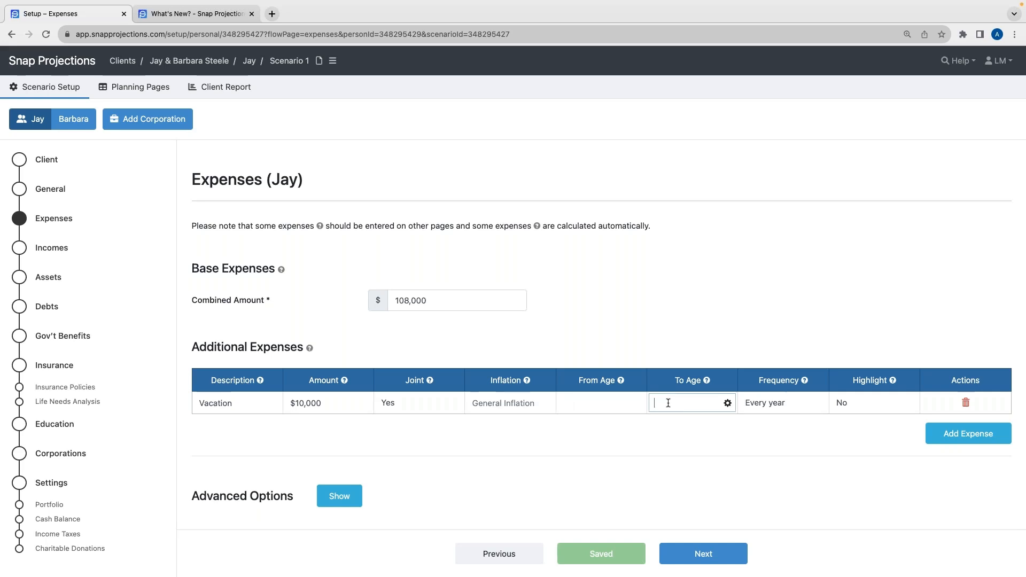
{"action": "type", "text": "80"}
{"action": "left_click", "coordinate": [685, 425]}
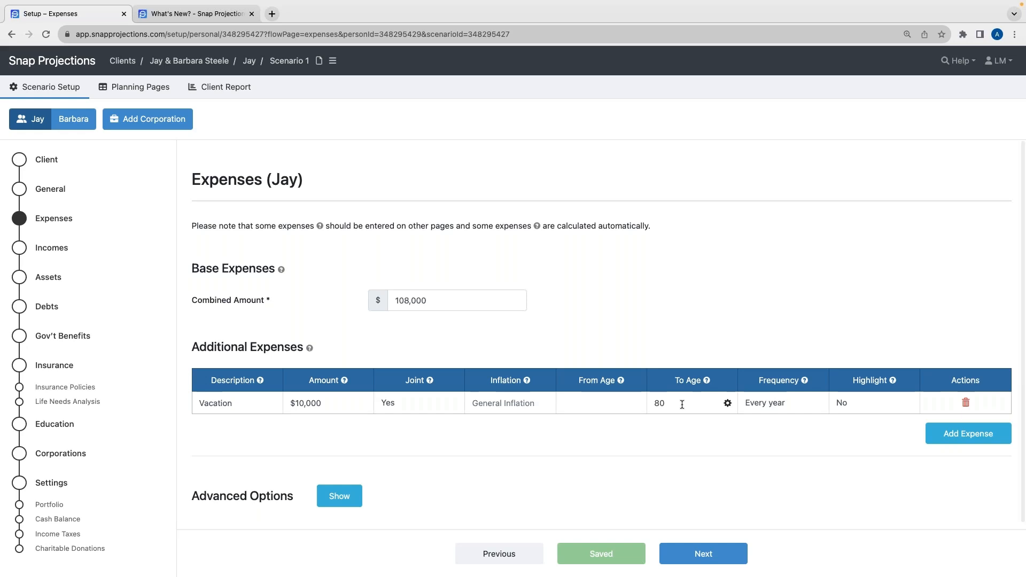
{"action": "left_click", "coordinate": [727, 404]}
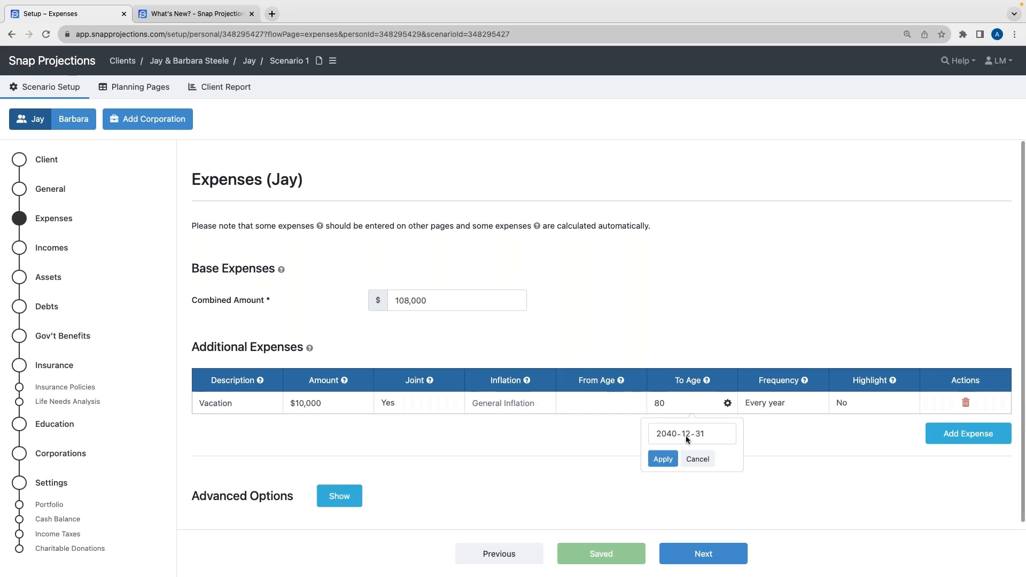
{"action": "left_click", "coordinate": [700, 460]}
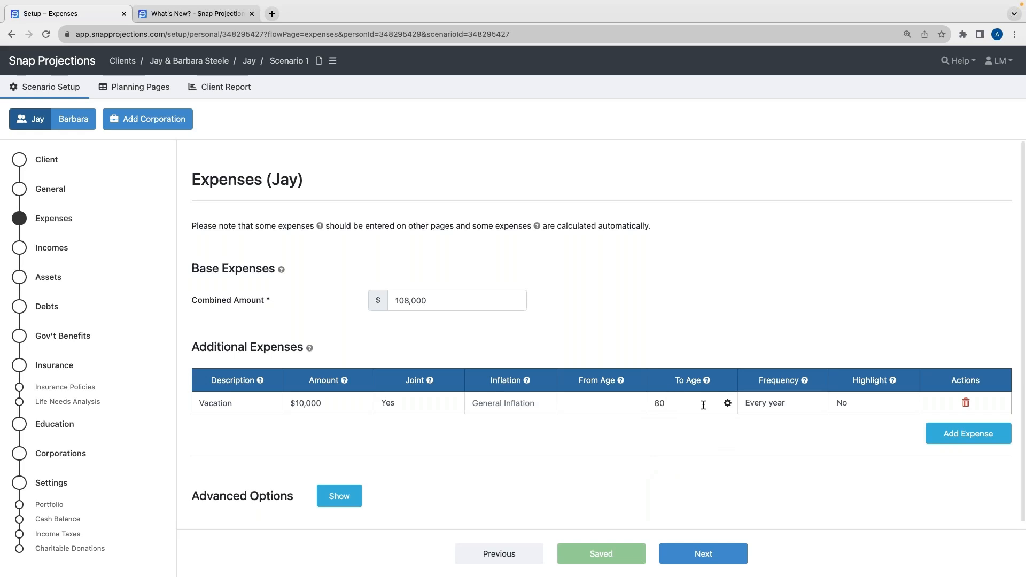
Set the Vacation expense's frequency to every 3 years and turn its highlight on
{"action": "left_click", "coordinate": [777, 406]}
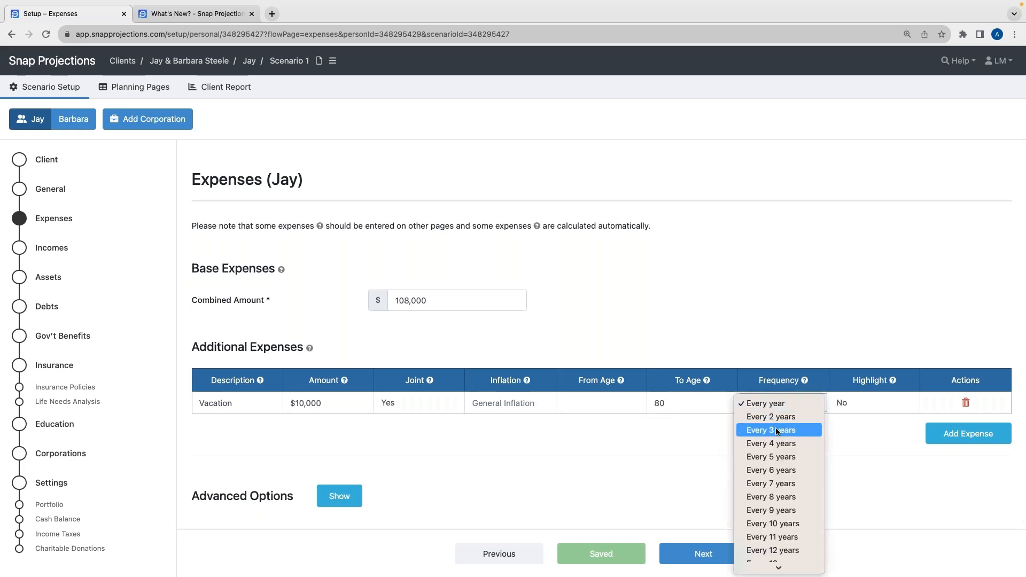
{"action": "left_click", "coordinate": [778, 431]}
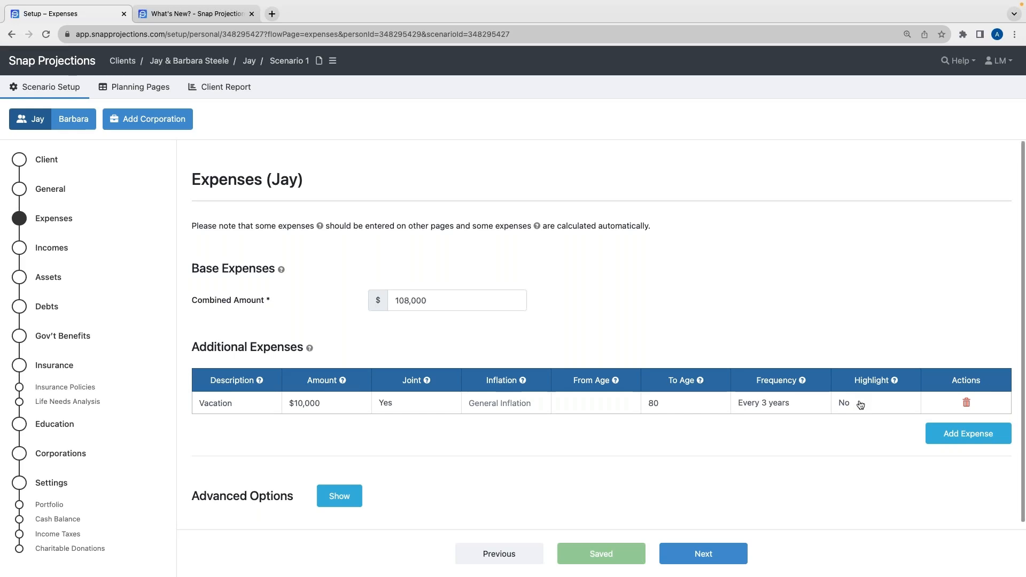
{"action": "left_click", "coordinate": [861, 405]}
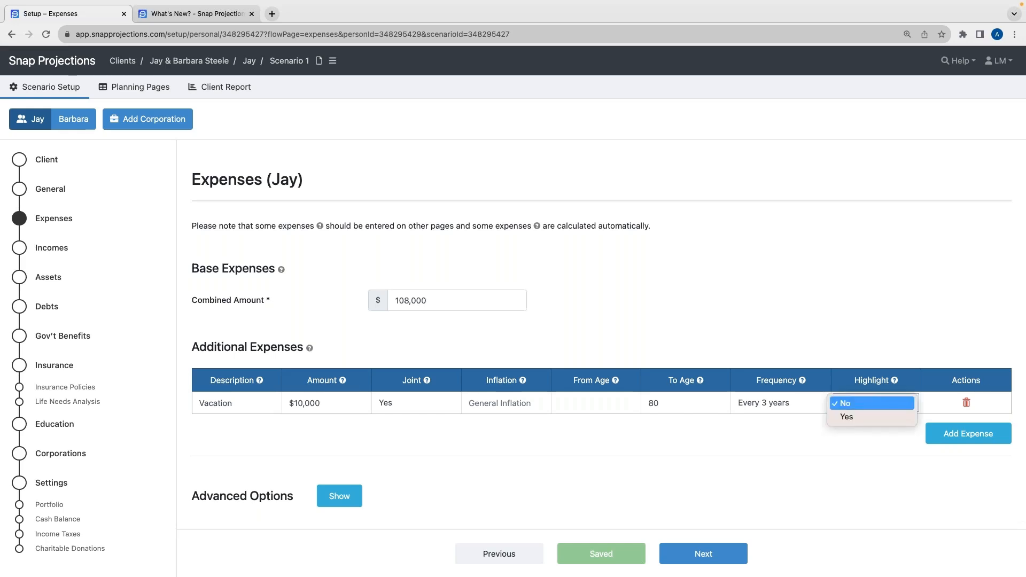
{"action": "left_click", "coordinate": [857, 417]}
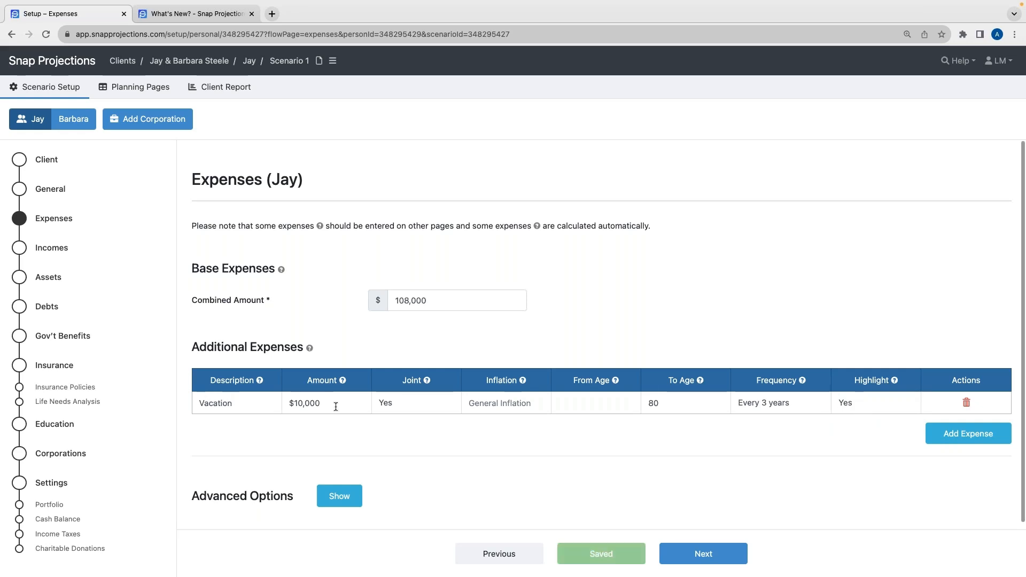
Go to the Incomes page and set the employment income amount to 90,000
{"action": "scroll", "coordinate": [509, 425], "scroll_direction": "down", "scroll_amount": 1}
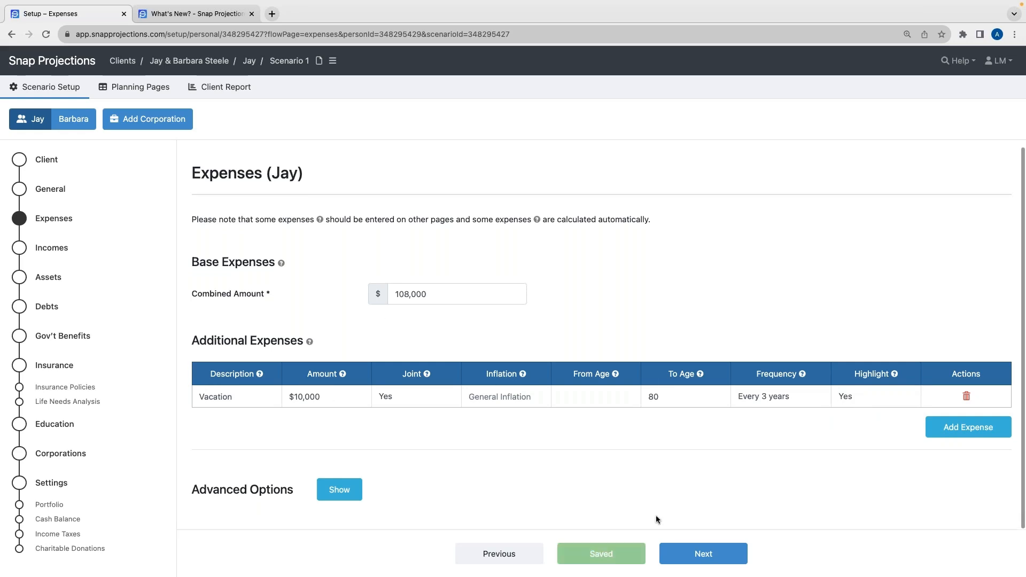
{"action": "left_click", "coordinate": [689, 552]}
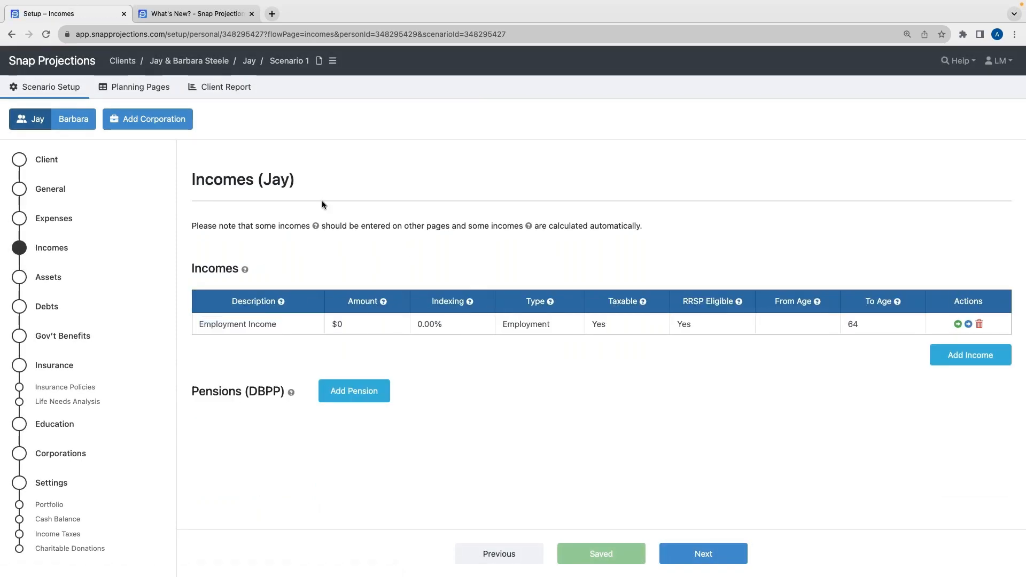
{"action": "double_click", "coordinate": [262, 179]}
{"action": "left_click", "coordinate": [263, 179]}
{"action": "left_click_drag", "start_coordinate": [263, 180], "coordinate": [291, 182]}
{"action": "left_click", "coordinate": [299, 183]}
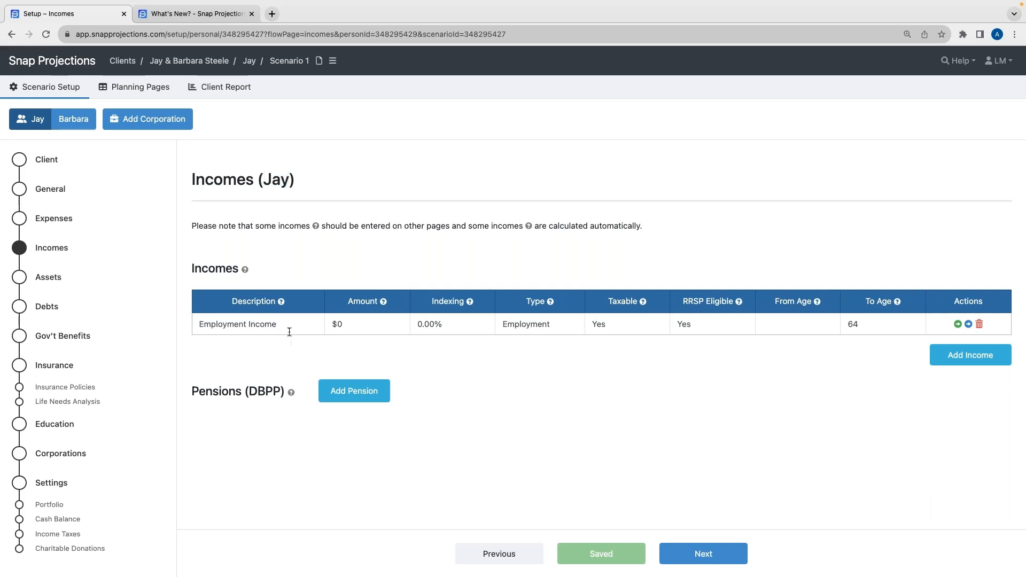
{"action": "left_click", "coordinate": [345, 325]}
{"action": "key", "text": "BackSpace"}
{"action": "type", "text": "90,000"}
Set the employment income's indexing to general inflation, keeping its type as Employment
{"action": "left_click", "coordinate": [438, 344]}
{"action": "left_click", "coordinate": [450, 324]}
{"action": "left_click", "coordinate": [410, 317]}
{"action": "left_click", "coordinate": [449, 324]}
{"action": "key", "text": "BackSpace"}
{"action": "left_click", "coordinate": [442, 352]}
{"action": "left_click", "coordinate": [531, 331]}
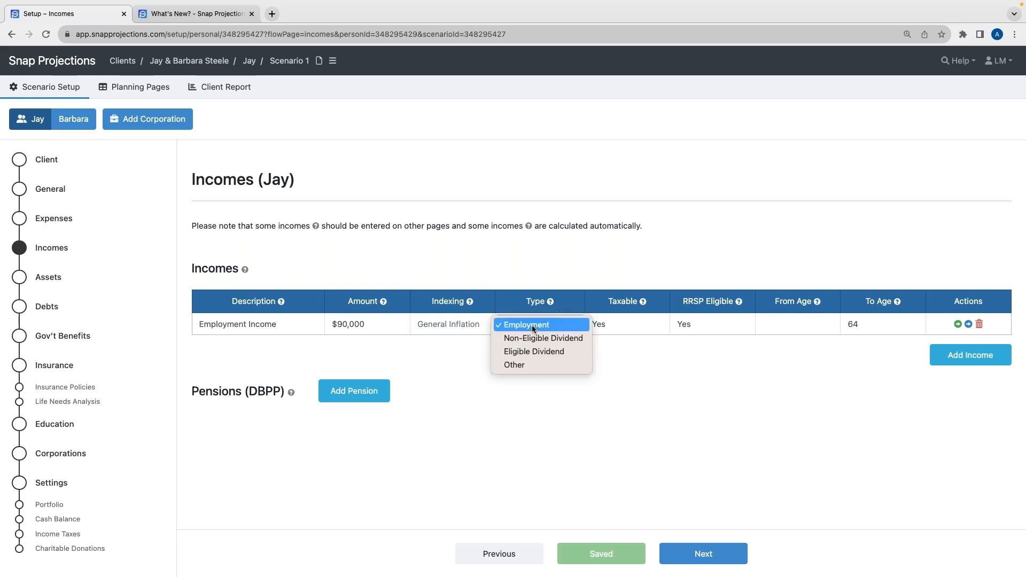
{"action": "left_click", "coordinate": [522, 326]}
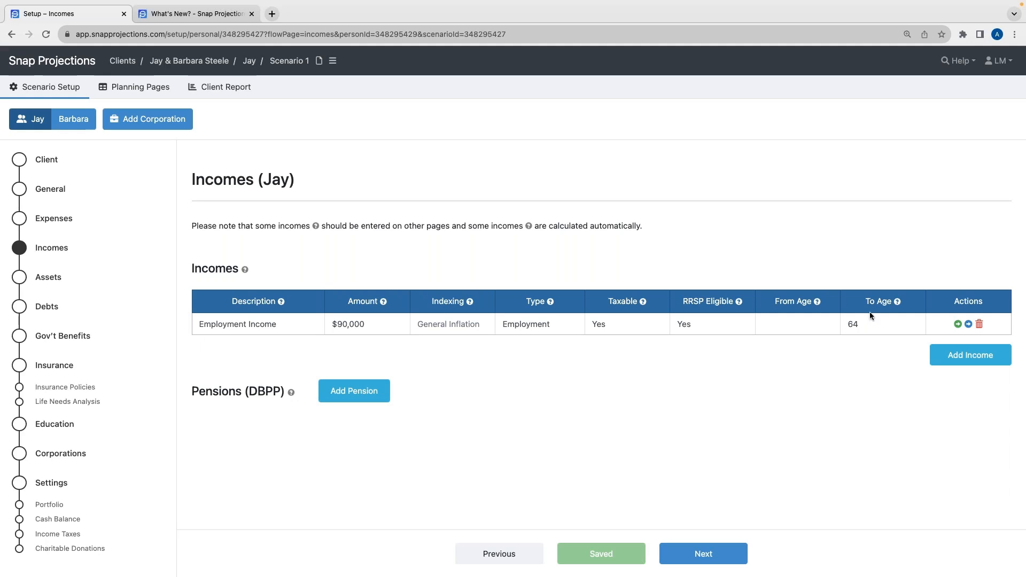
Inspect the end-date option for the employment income's To Age without changing it
{"action": "left_click", "coordinate": [915, 324]}
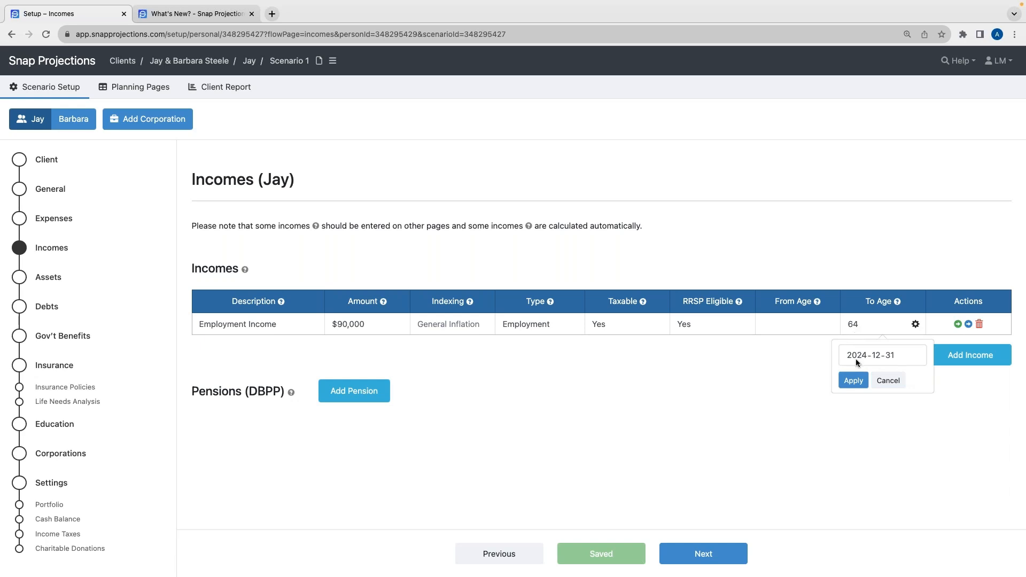
{"action": "left_click", "coordinate": [888, 381]}
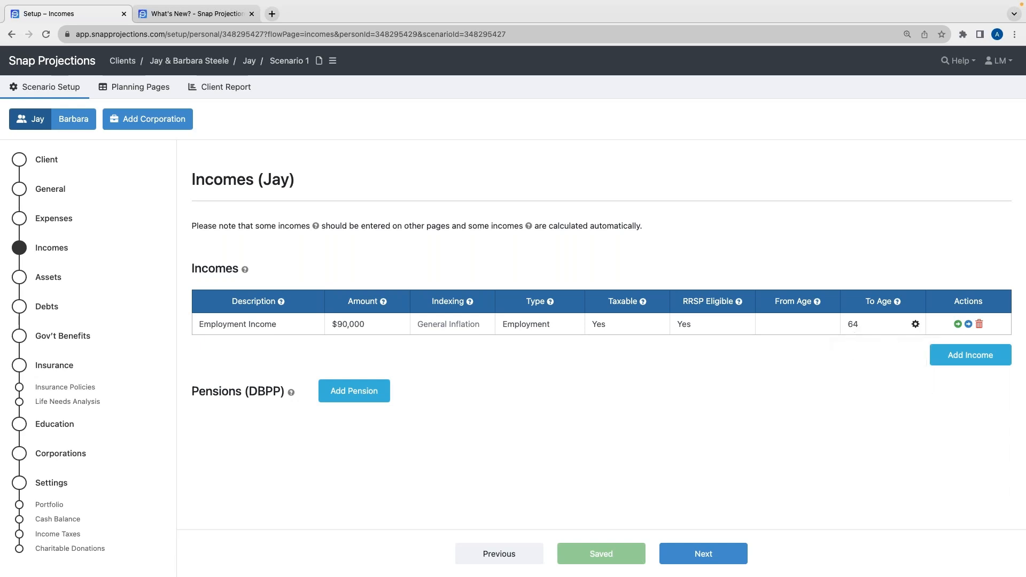
{"action": "left_click", "coordinate": [915, 324]}
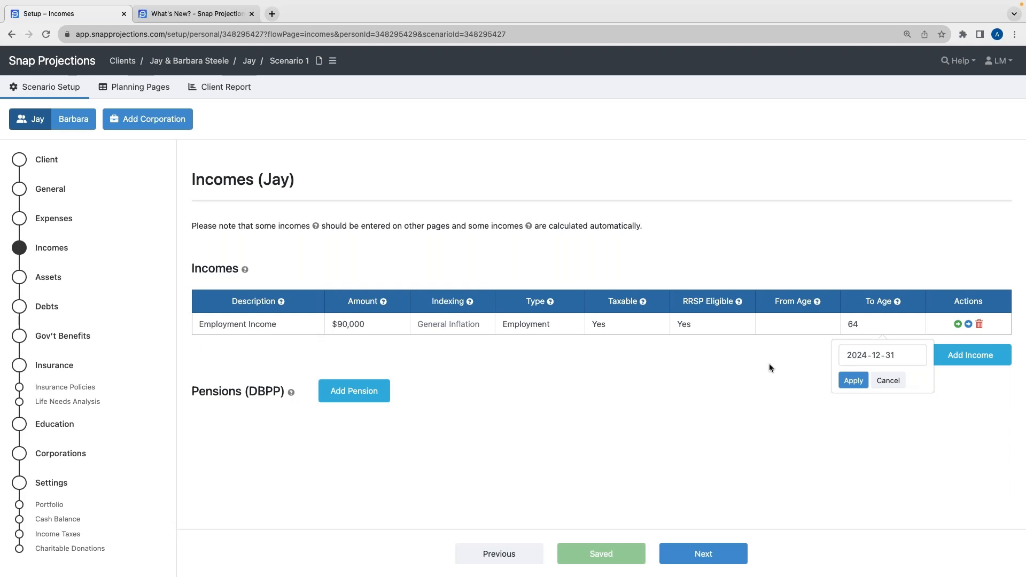
{"action": "left_click", "coordinate": [888, 380]}
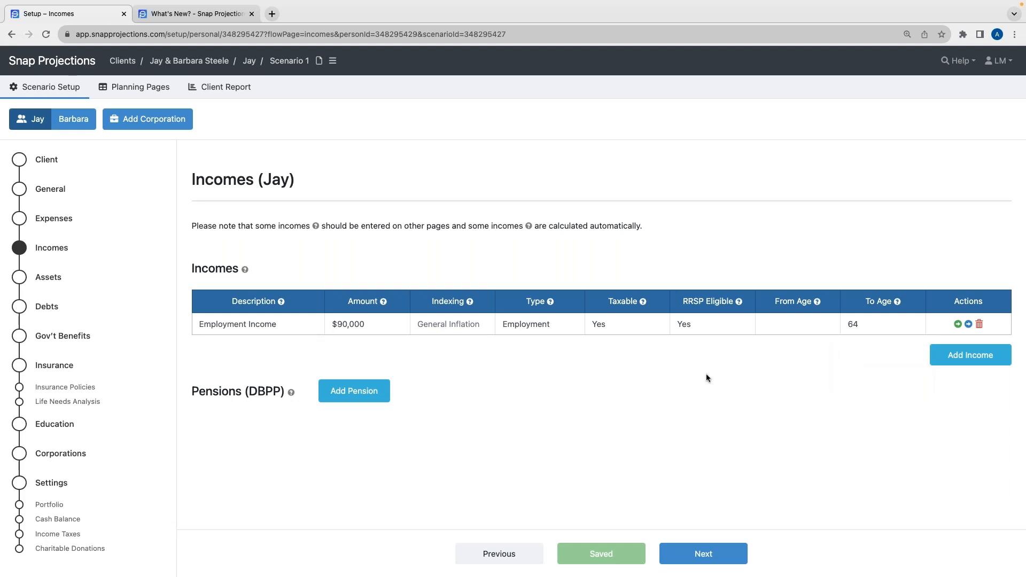
Add a defined benefit pension for Jay with the description DBPP
{"action": "left_click", "coordinate": [361, 398]}
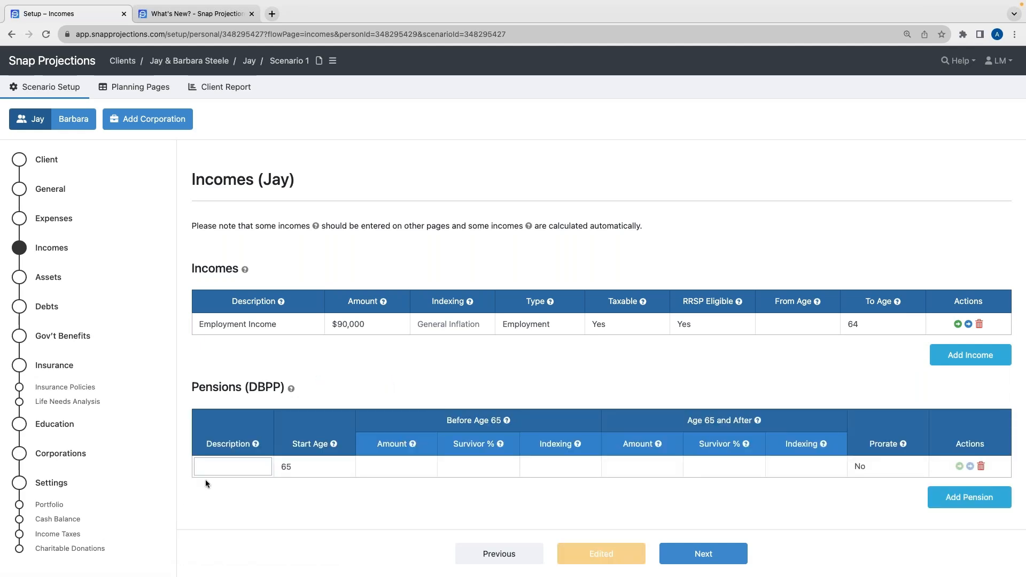
{"action": "type", "text": "DV"}
{"action": "type", "text": "B"}
{"action": "type", "text": "PP"}
{"action": "left_click_drag", "start_coordinate": [435, 419], "coordinate": [502, 417]}
{"action": "left_click", "coordinate": [503, 417]}
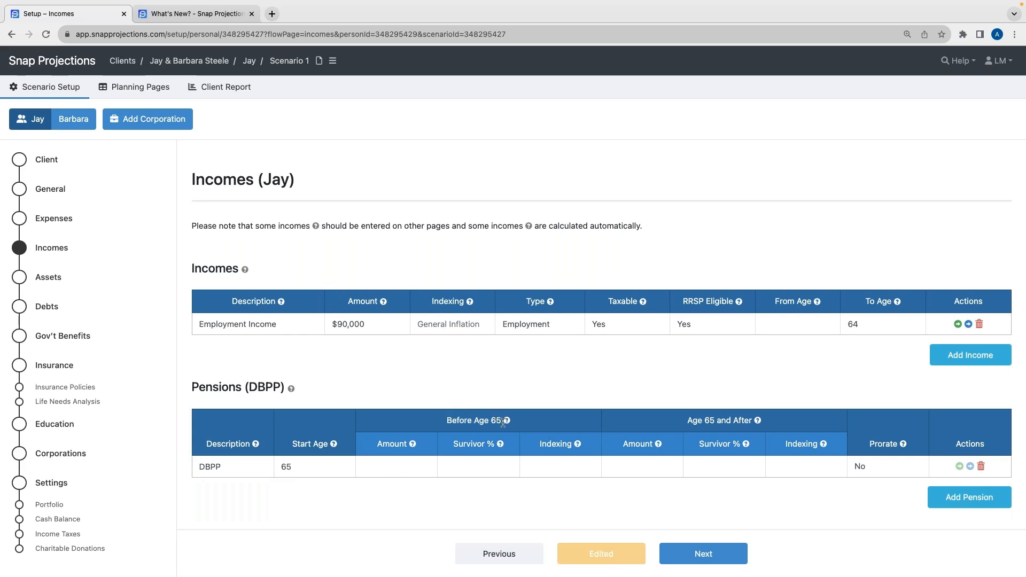
{"action": "mouse_move", "coordinate": [508, 422]}
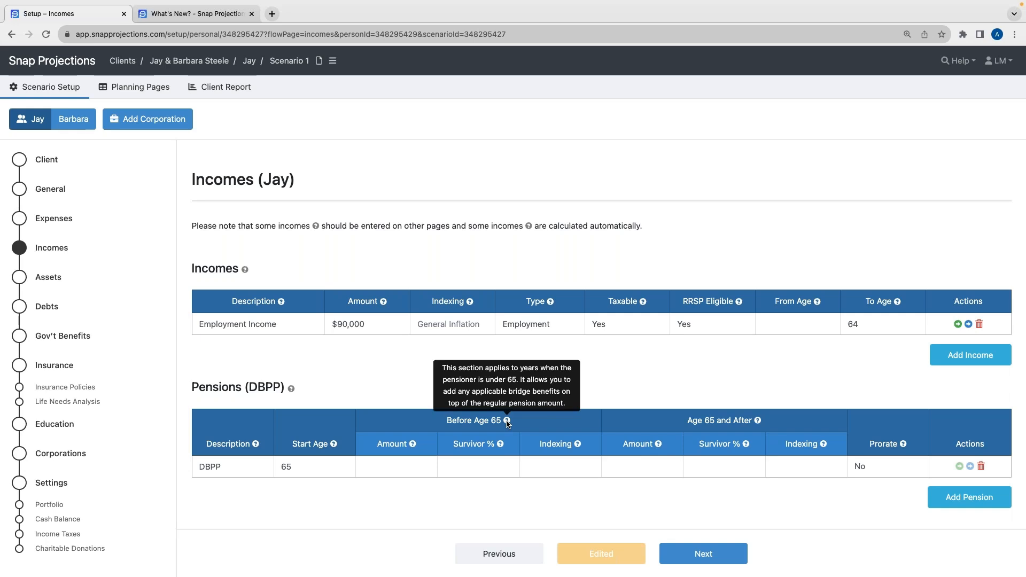
Set the DBPP's age-65-and-after amount to 55,000, survivor percentage to 80 and indexing to 2.00%
{"action": "left_click", "coordinate": [636, 463]}
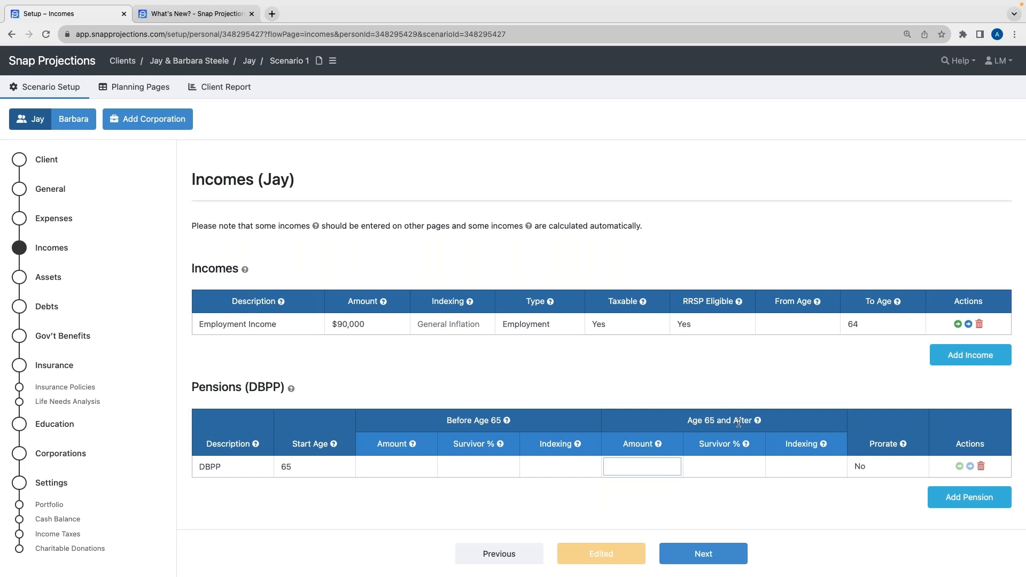
{"action": "type", "text": "55000"}
{"action": "left_click", "coordinate": [714, 472]}
{"action": "type", "text": "80"}
{"action": "left_click", "coordinate": [779, 468]}
{"action": "type", "text": "2.00"}
{"action": "left_click", "coordinate": [765, 494]}
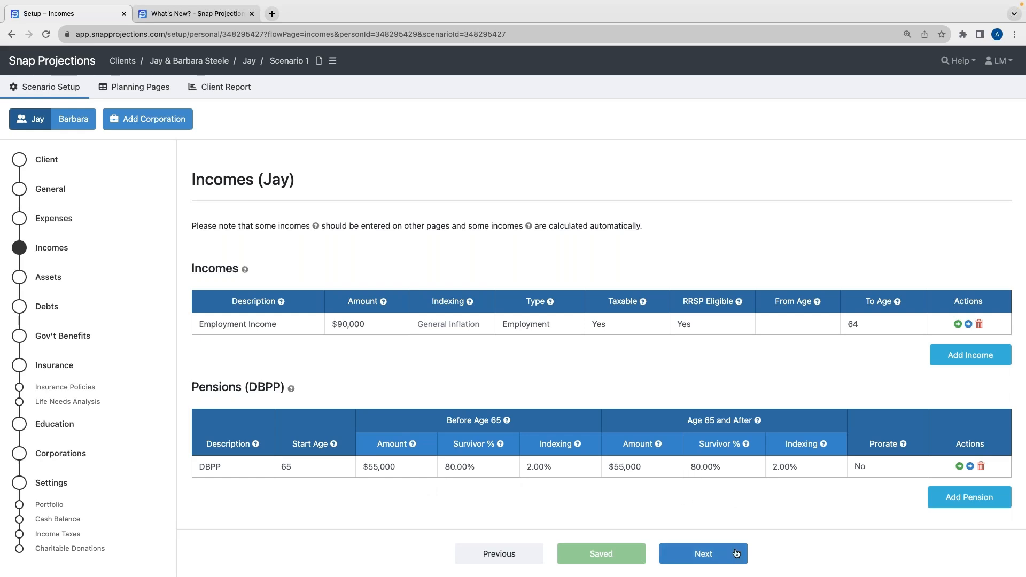
Switch to Barbara and set her employment income amount to 110,000
{"action": "left_click", "coordinate": [68, 120]}
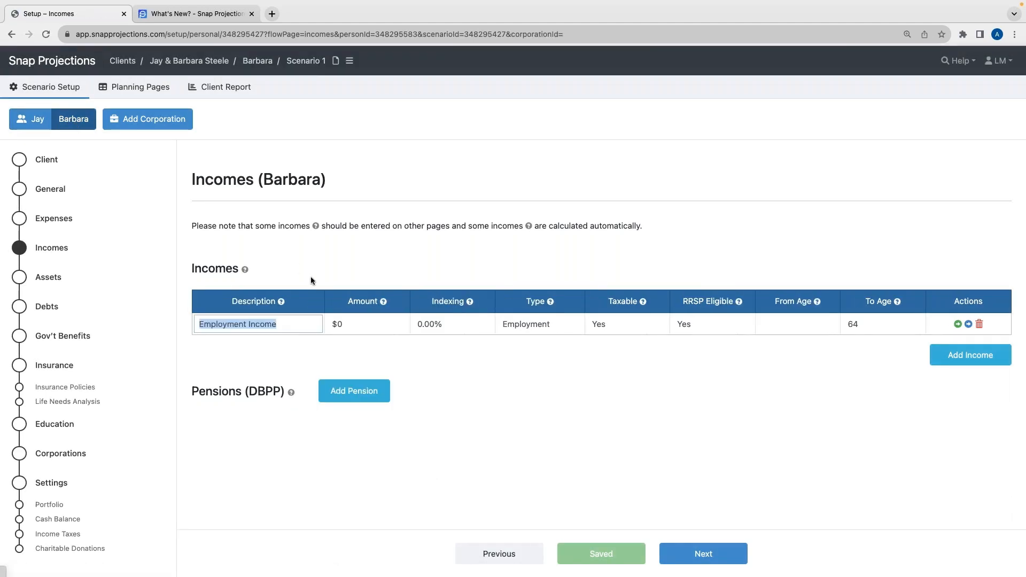
{"action": "left_click", "coordinate": [357, 326]}
{"action": "key", "text": "BackSpace"}
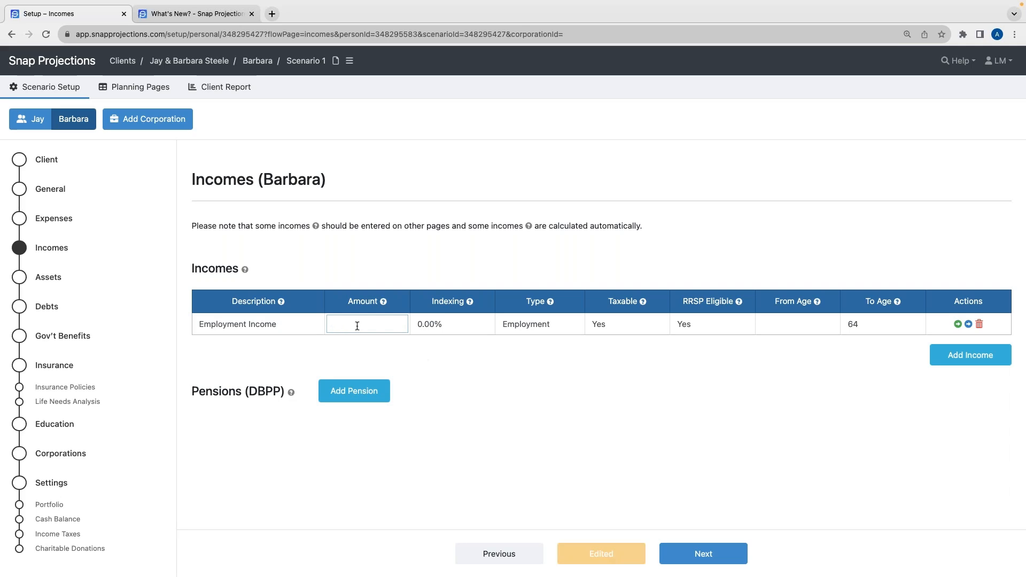
{"action": "type", "text": "100000"}
{"action": "key", "text": "BackSpace"}
{"action": "key", "text": "BackSpace"}
{"action": "type", "text": "10000"}
Set Barbara's employment income indexing to general inflation
{"action": "left_click", "coordinate": [467, 325]}
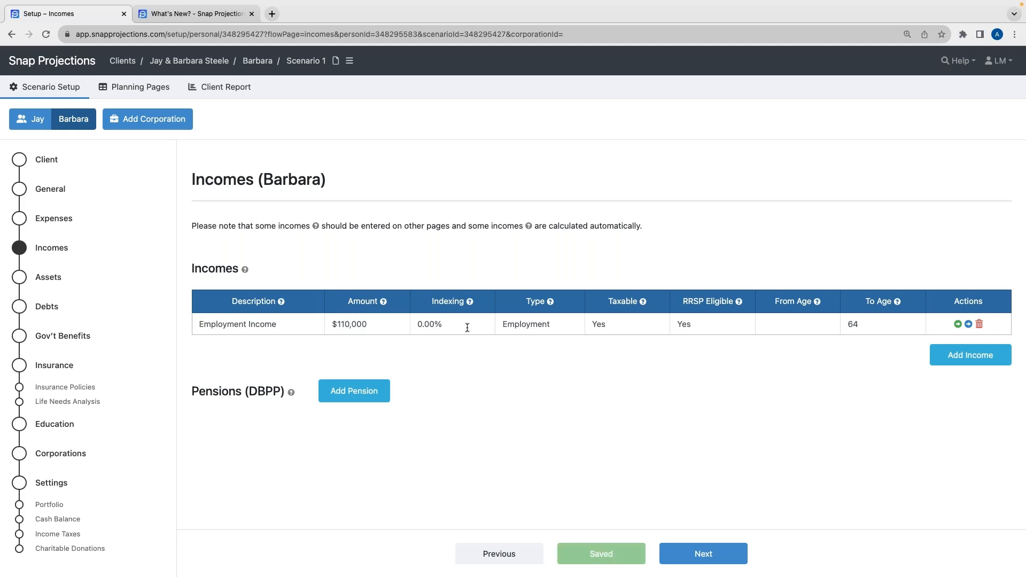
{"action": "key", "text": "BackSpace"}
{"action": "left_click", "coordinate": [479, 358]}
Check the income's end-date option and Barbara's retirement age on the General page before returning to Incomes
{"action": "left_click", "coordinate": [915, 323]}
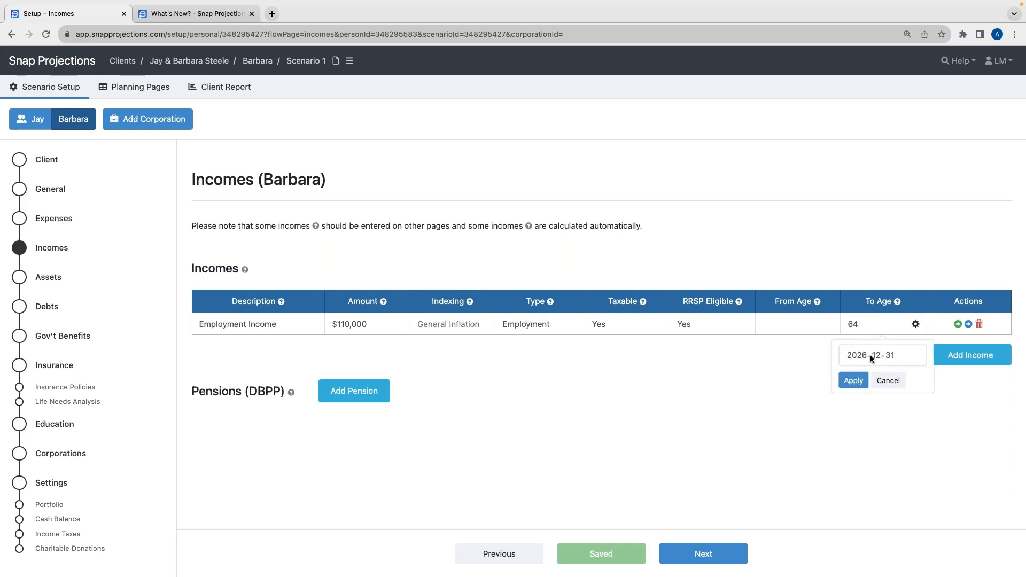
{"action": "left_click", "coordinate": [888, 385]}
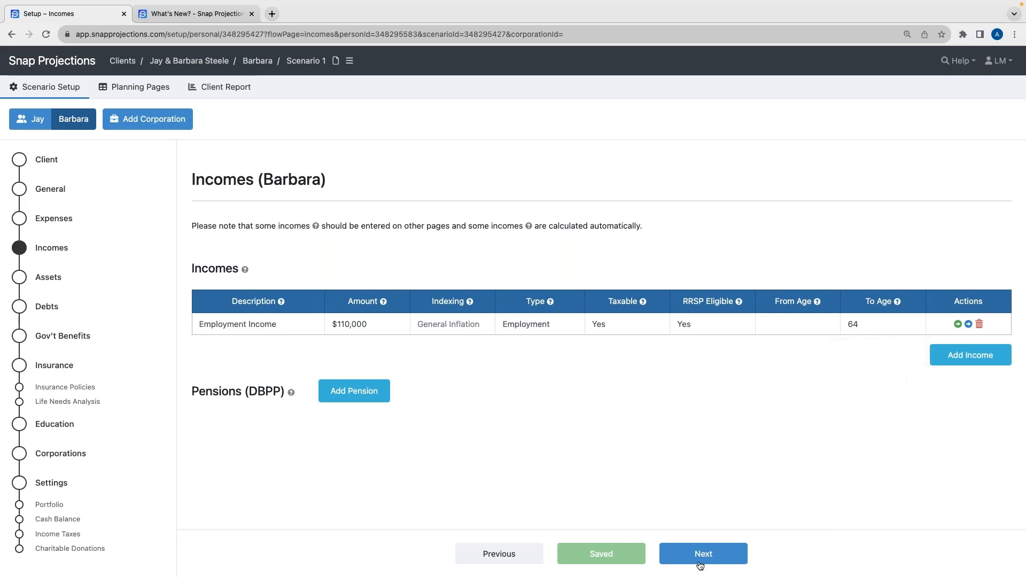
{"action": "left_click", "coordinate": [49, 190]}
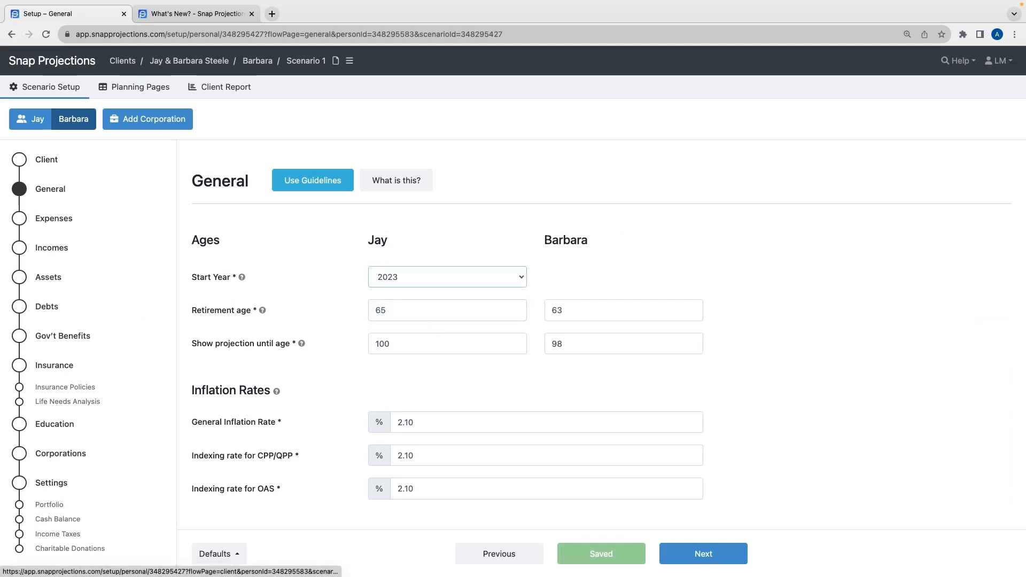
{"action": "left_click", "coordinate": [50, 247]}
Set Barbara's employment income To Age to 62
{"action": "left_click", "coordinate": [883, 331]}
{"action": "type", "text": "62"}
{"action": "left_click", "coordinate": [844, 350]}
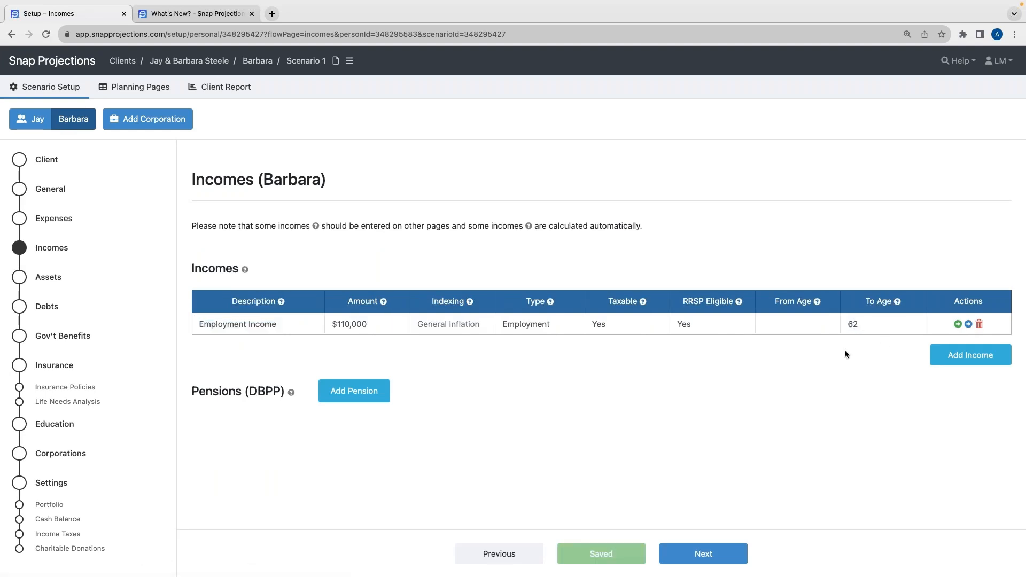
{"action": "left_click", "coordinate": [915, 324]}
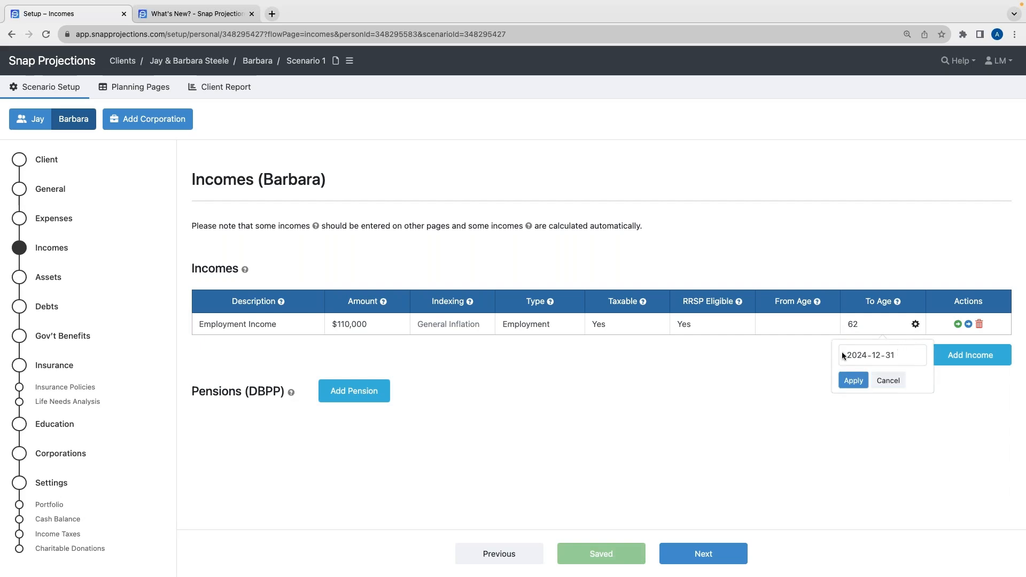
{"action": "left_click", "coordinate": [888, 380]}
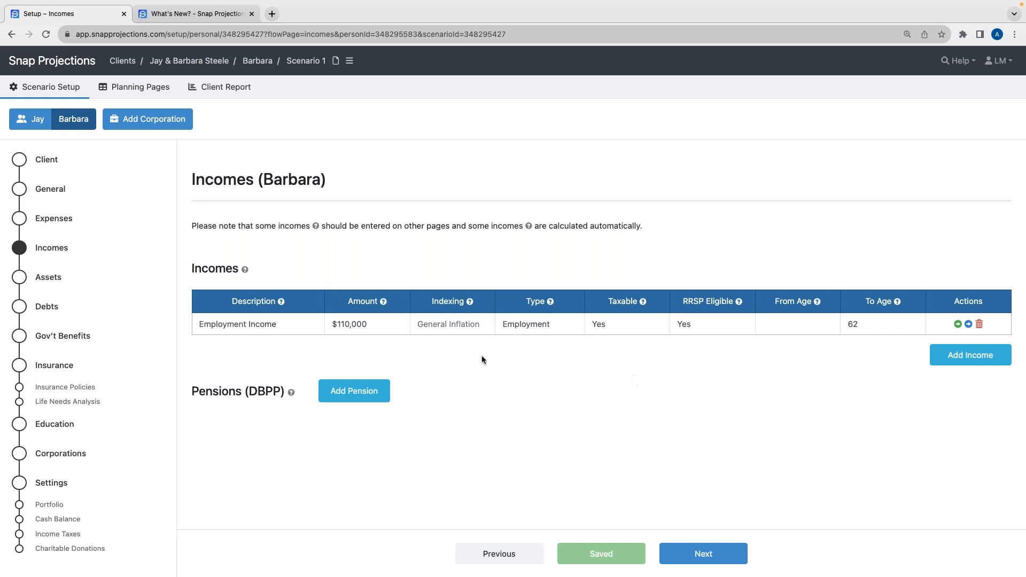
Go to Barbara's Assets page and delete the default capital asset
{"action": "left_click", "coordinate": [707, 553]}
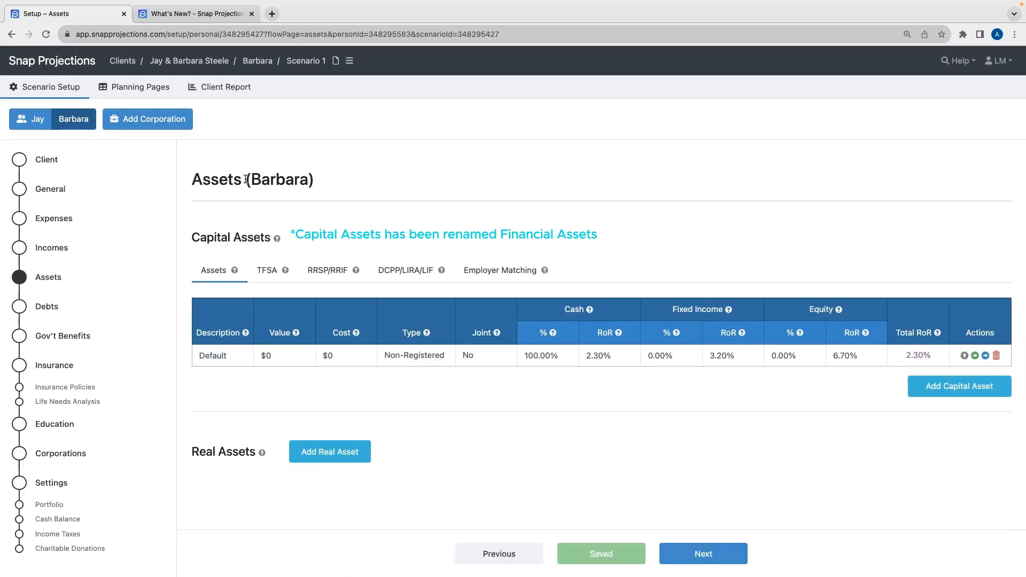
{"action": "left_click_drag", "start_coordinate": [250, 178], "coordinate": [315, 179]}
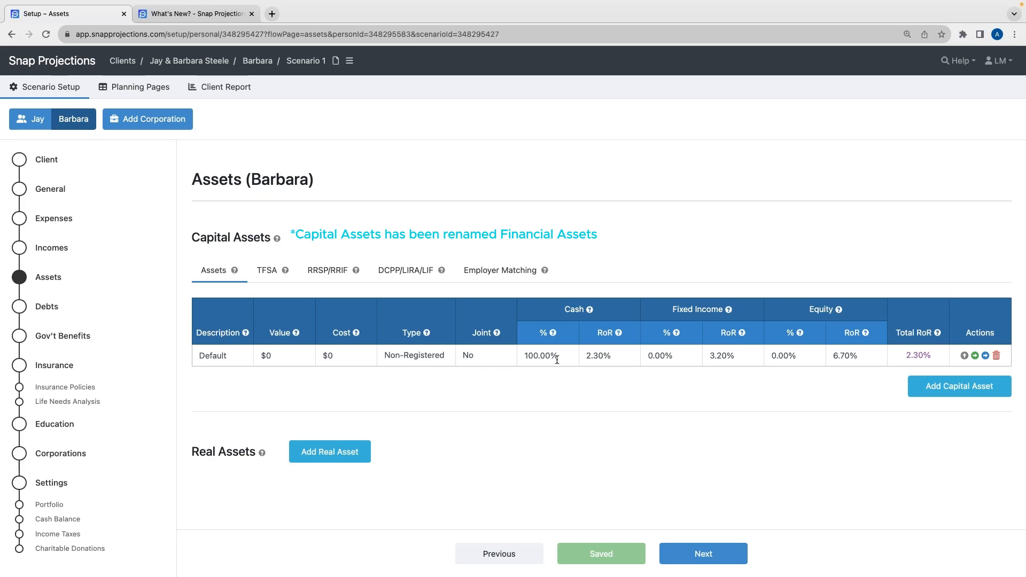
{"action": "left_click", "coordinate": [996, 356]}
{"action": "left_click", "coordinate": [612, 184]}
Add a capital asset named RRSP worth 375,000 with type RRSP/RRIF
{"action": "left_click", "coordinate": [941, 366]}
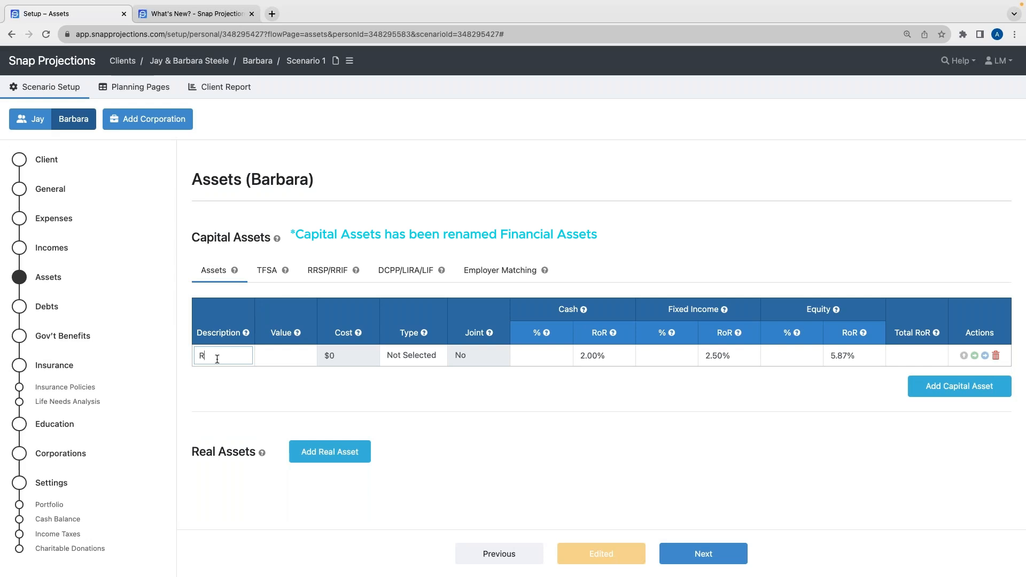
{"action": "type", "text": "P"}
{"action": "key", "text": "Tab"}
{"action": "type", "text": "375000"}
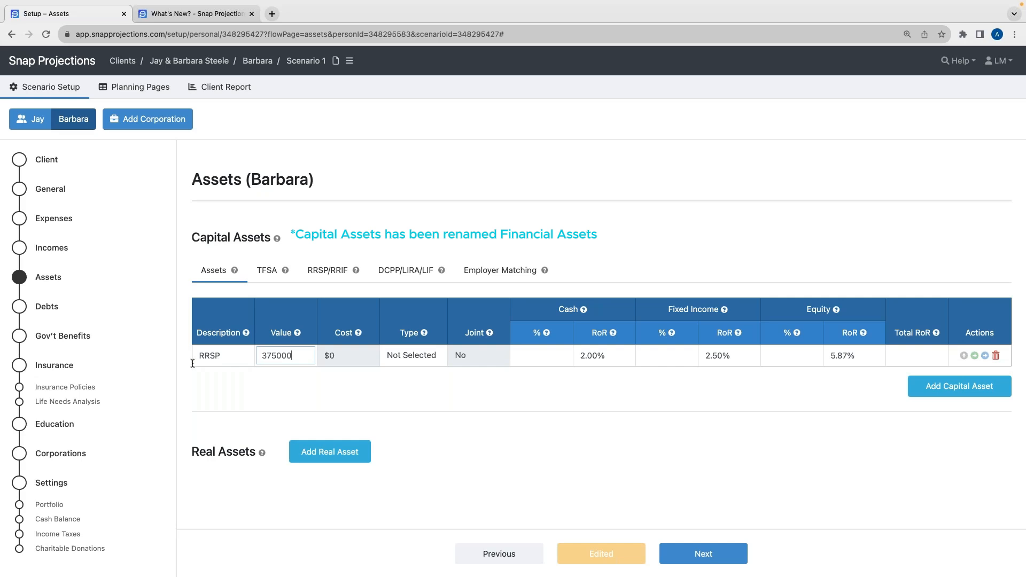
{"action": "left_click", "coordinate": [394, 356]}
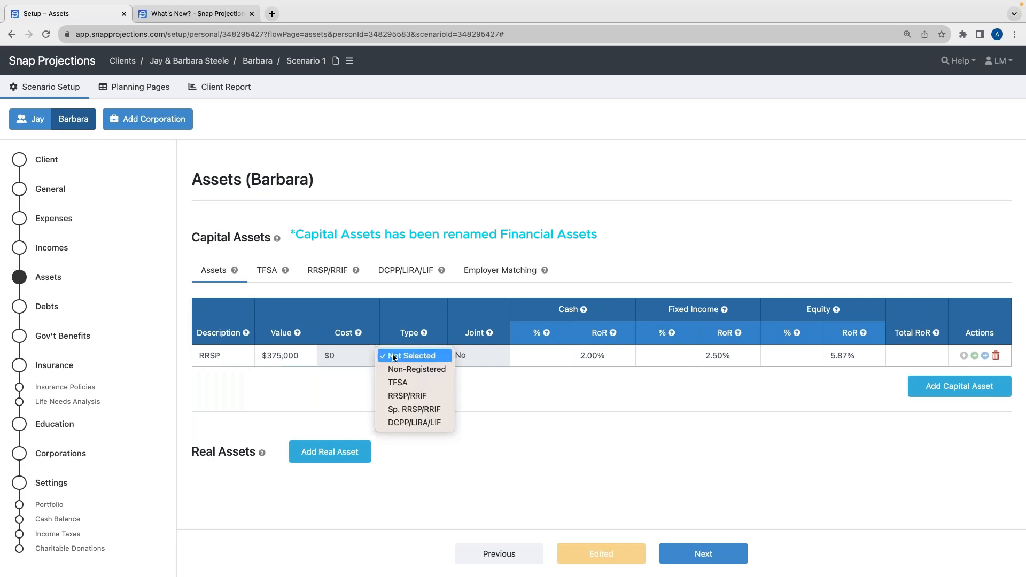
{"action": "left_click", "coordinate": [399, 396]}
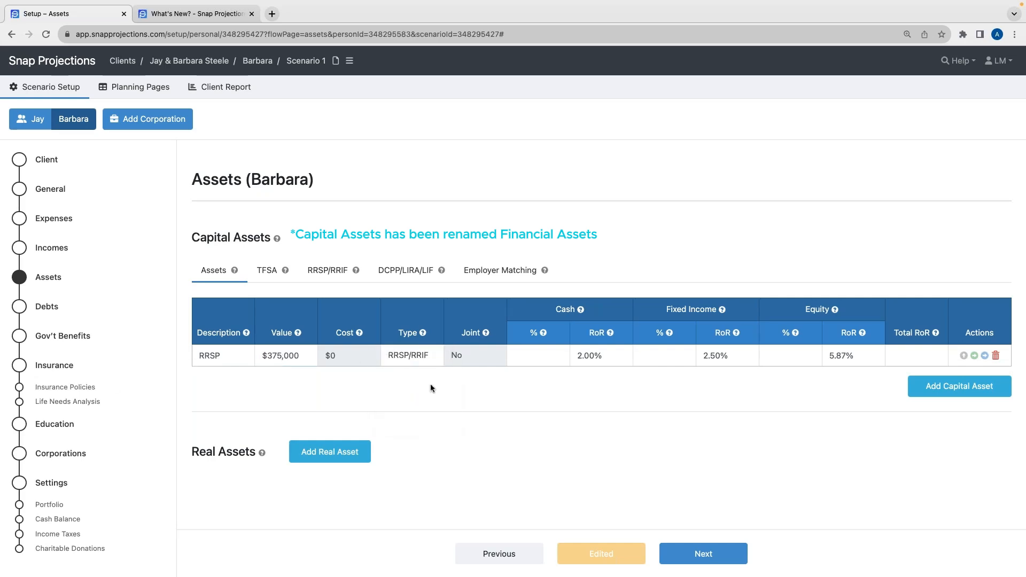
Allocate the RRSP as 0% cash, 30% fixed income and 70% equity
{"action": "left_click", "coordinate": [541, 359]}
{"action": "left_click", "coordinate": [640, 356]}
{"action": "left_click", "coordinate": [764, 355]}
{"action": "left_click", "coordinate": [758, 370]}
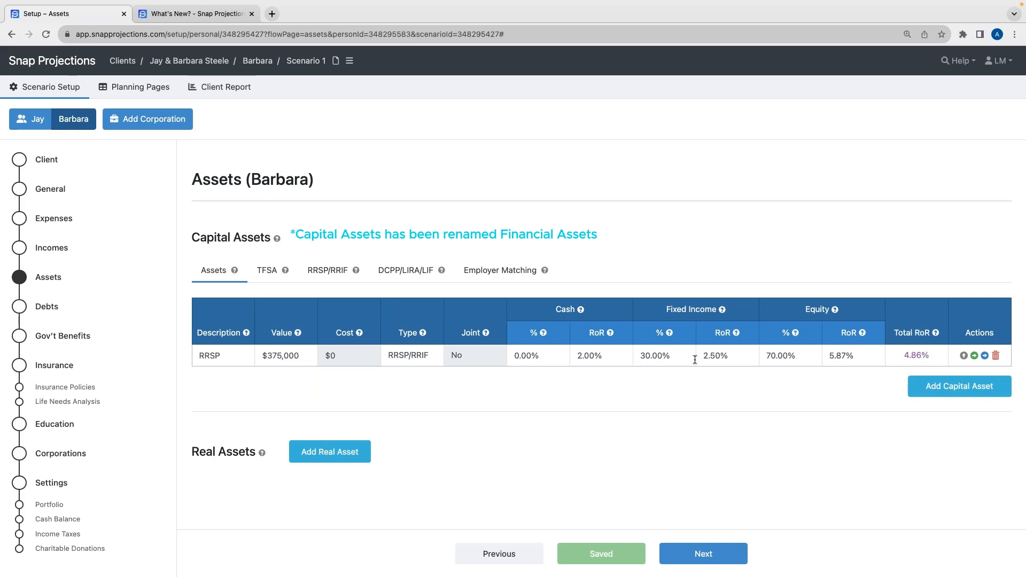
Add a capital asset named TFSA worth 85,000 with type TFSA
{"action": "left_click", "coordinate": [954, 392]}
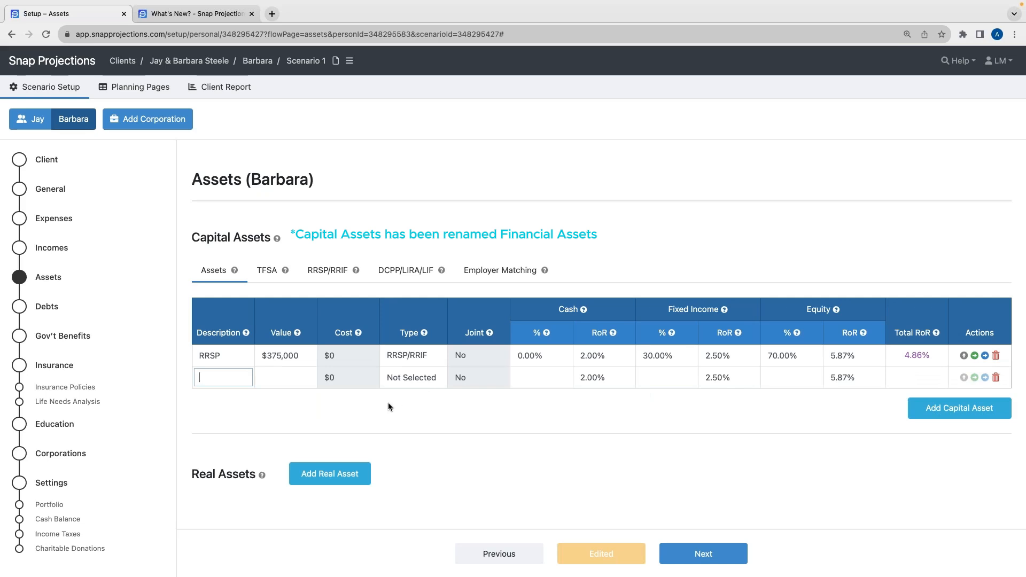
{"action": "type", "text": "TFSA"}
{"action": "left_click", "coordinate": [290, 379]}
{"action": "type", "text": "85000"}
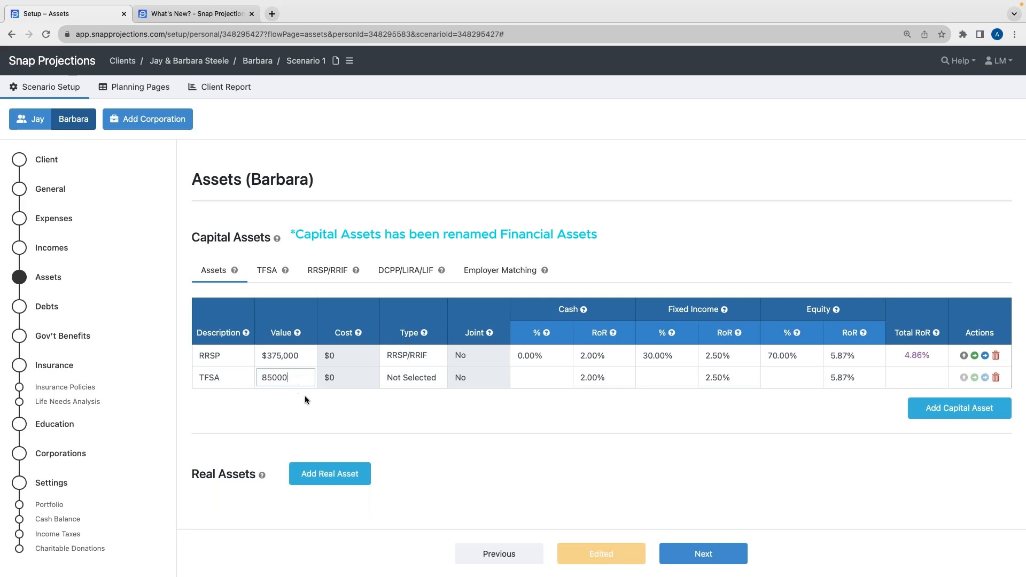
{"action": "left_click", "coordinate": [403, 379]}
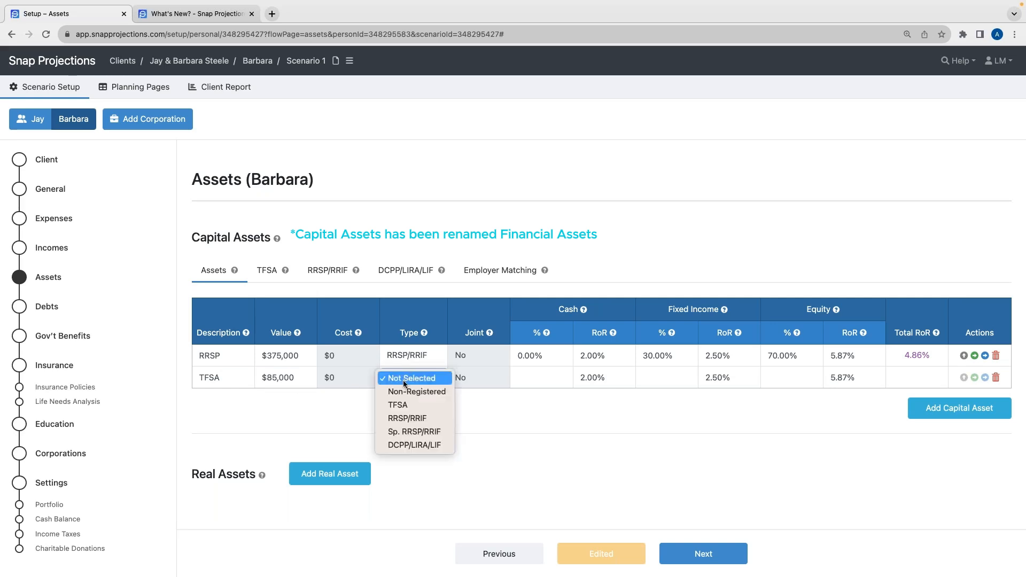
{"action": "left_click", "coordinate": [405, 409]}
Allocate the TFSA as 0% cash, 30% fixed income and 70% equity
{"action": "left_click", "coordinate": [678, 375]}
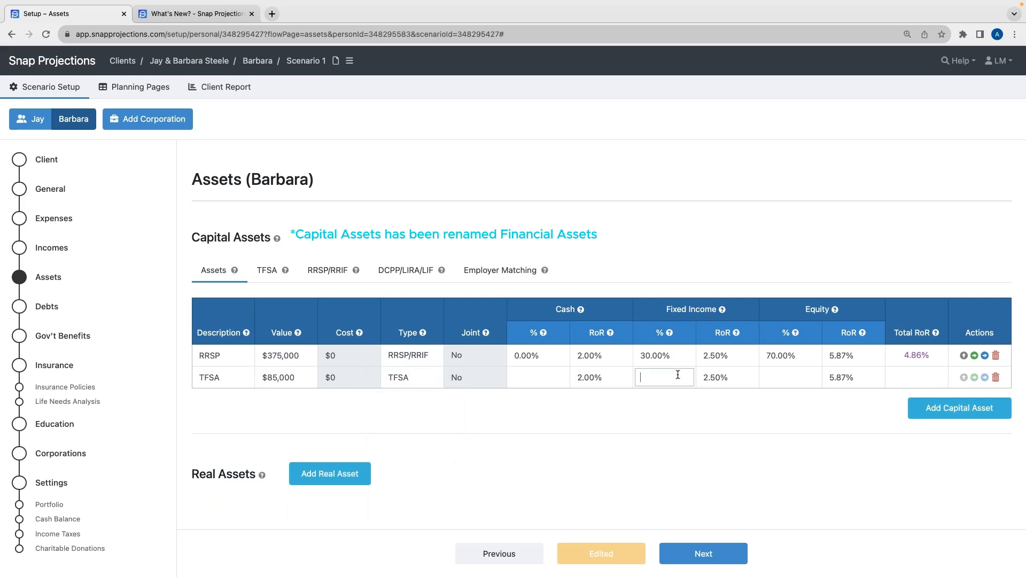
{"action": "type", "text": "30"}
{"action": "left_click", "coordinate": [797, 381]}
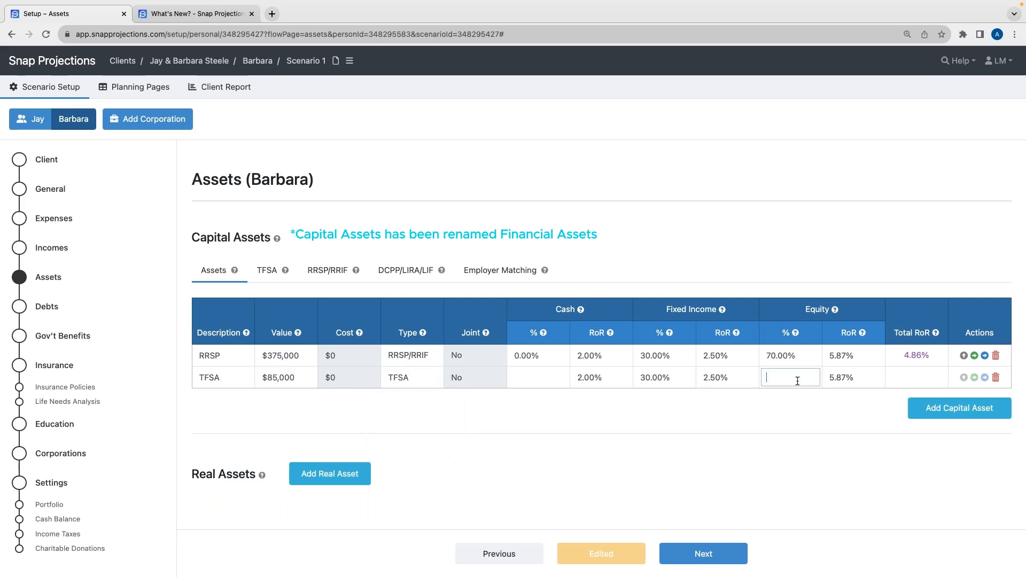
{"action": "left_click", "coordinate": [763, 404]}
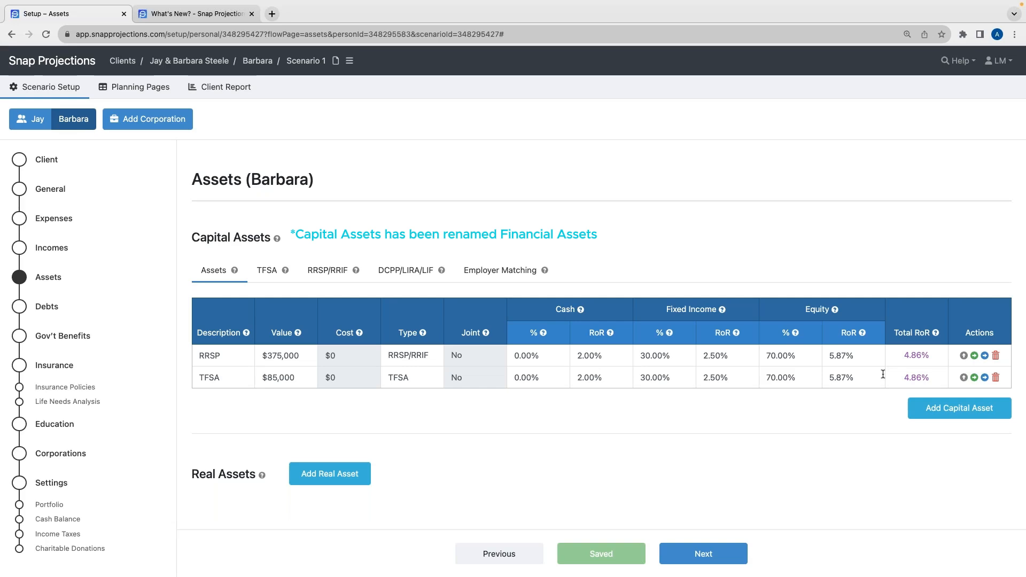
Add a capital asset named Open worth 20,000 with type Non-Registered
{"action": "left_click", "coordinate": [958, 411]}
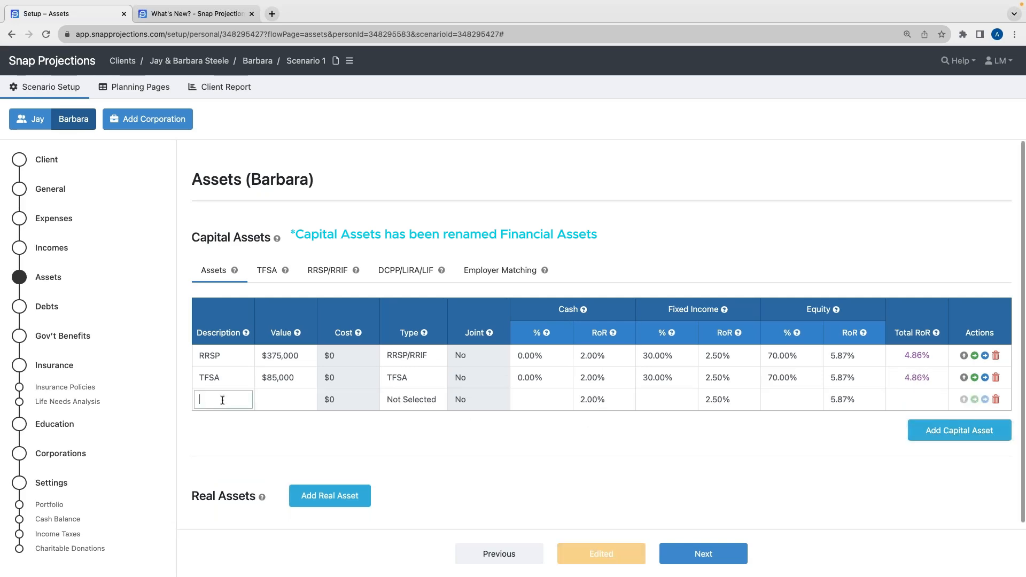
{"action": "type", "text": "N"}
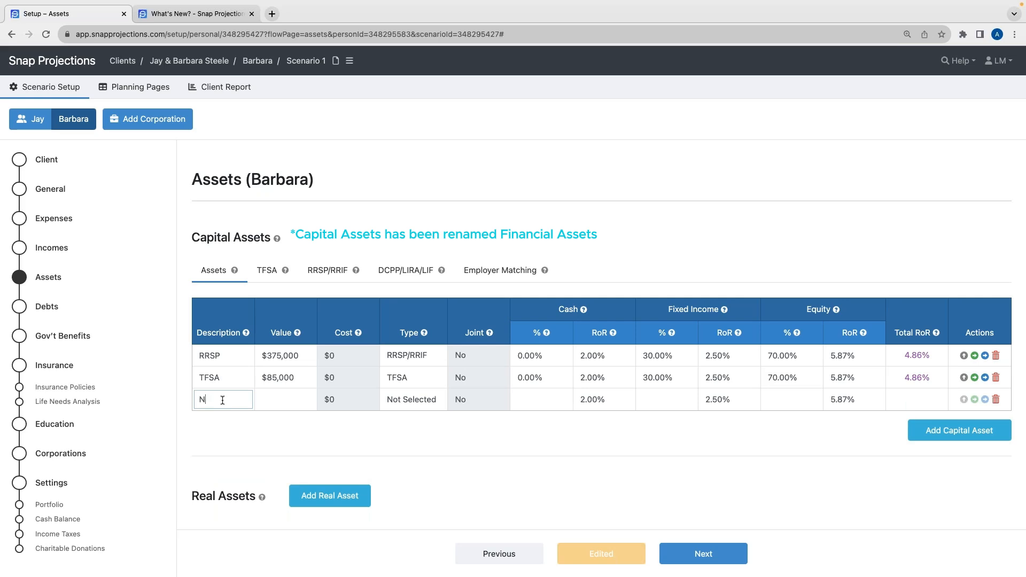
{"action": "key", "text": "BackSpace"}
{"action": "key", "text": "BackSpace"}
{"action": "key", "text": "BackSpace"}
{"action": "left_click", "coordinate": [277, 403]}
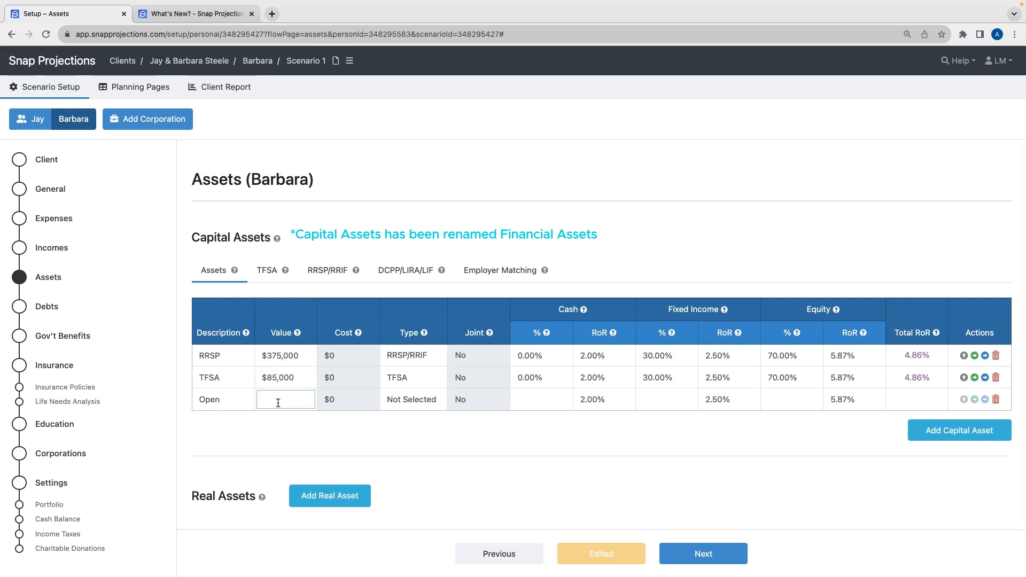
{"action": "type", "text": "20000"}
{"action": "left_click", "coordinate": [295, 426]}
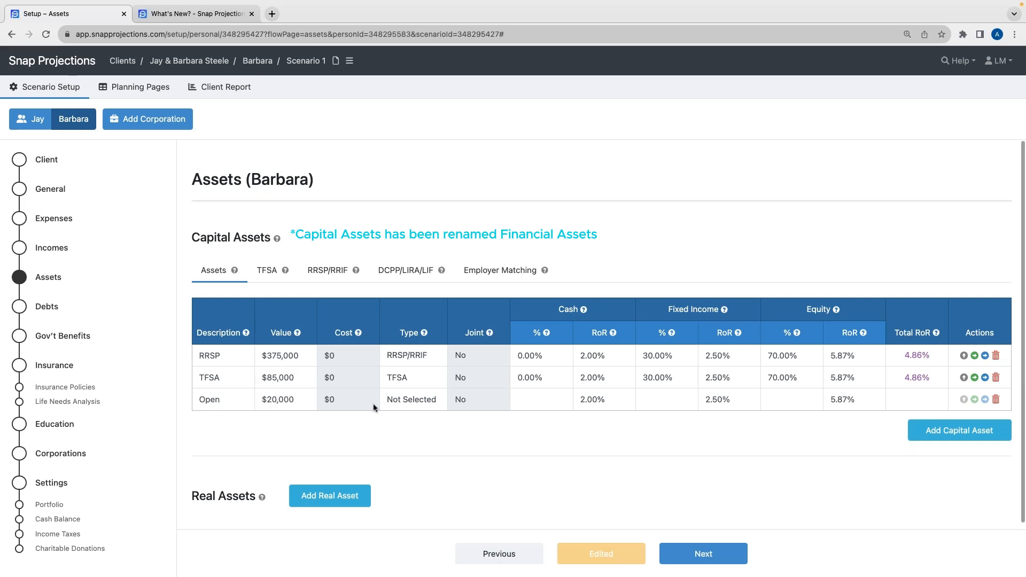
{"action": "left_click", "coordinate": [404, 404]}
{"action": "left_click", "coordinate": [422, 414]}
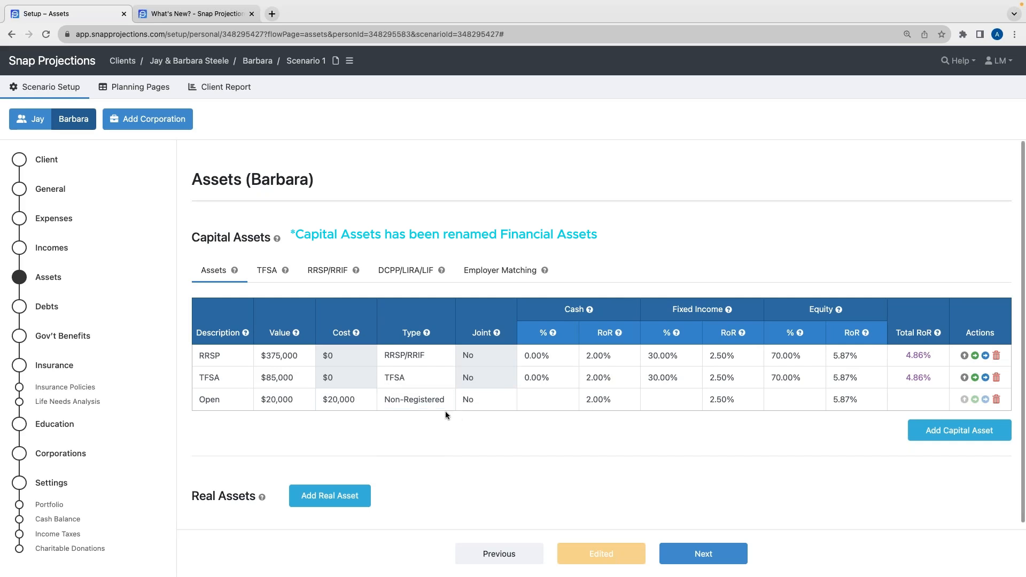
Make the Open asset joint and allocate it 30% fixed income and 70% equity
{"action": "left_click", "coordinate": [486, 402]}
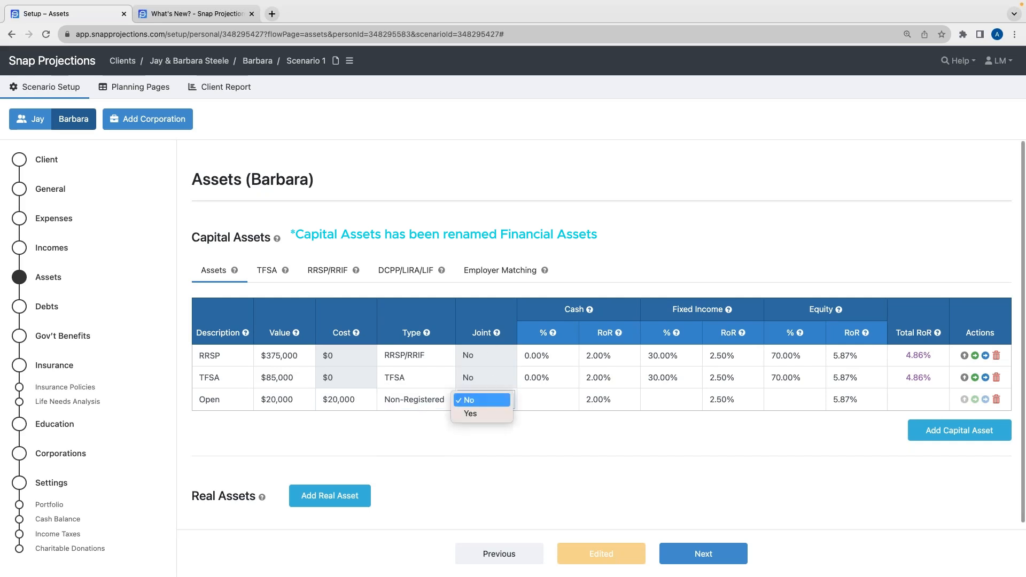
{"action": "left_click", "coordinate": [483, 412]}
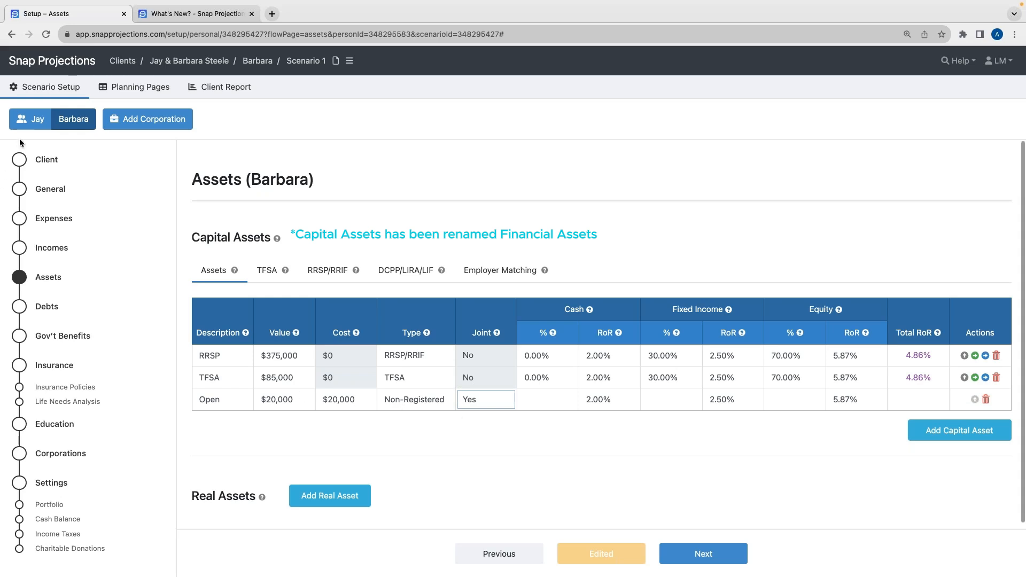
{"action": "left_click", "coordinate": [651, 402]}
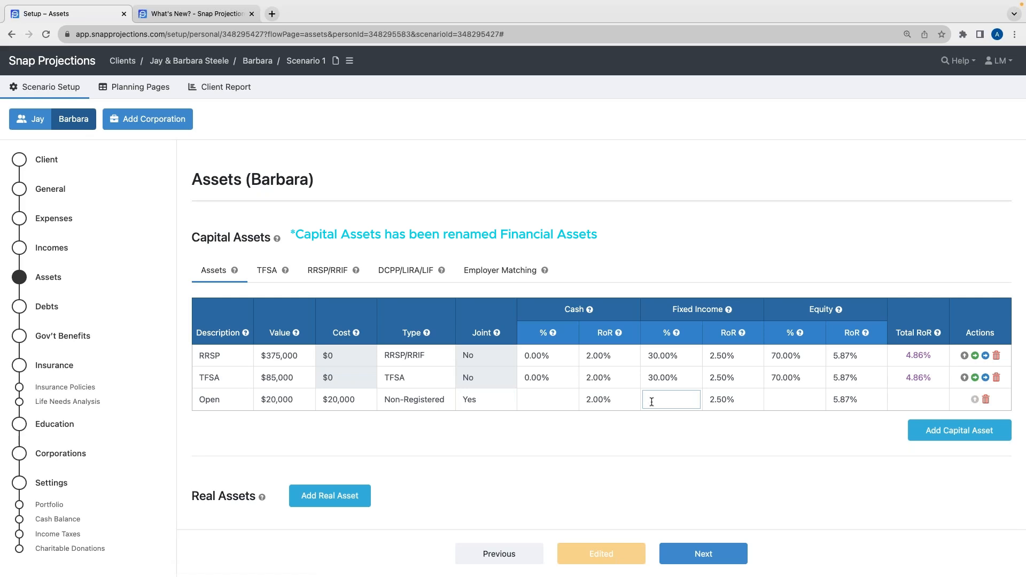
{"action": "type", "text": "30"}
{"action": "left_click", "coordinate": [792, 405]}
{"action": "type", "text": "70"}
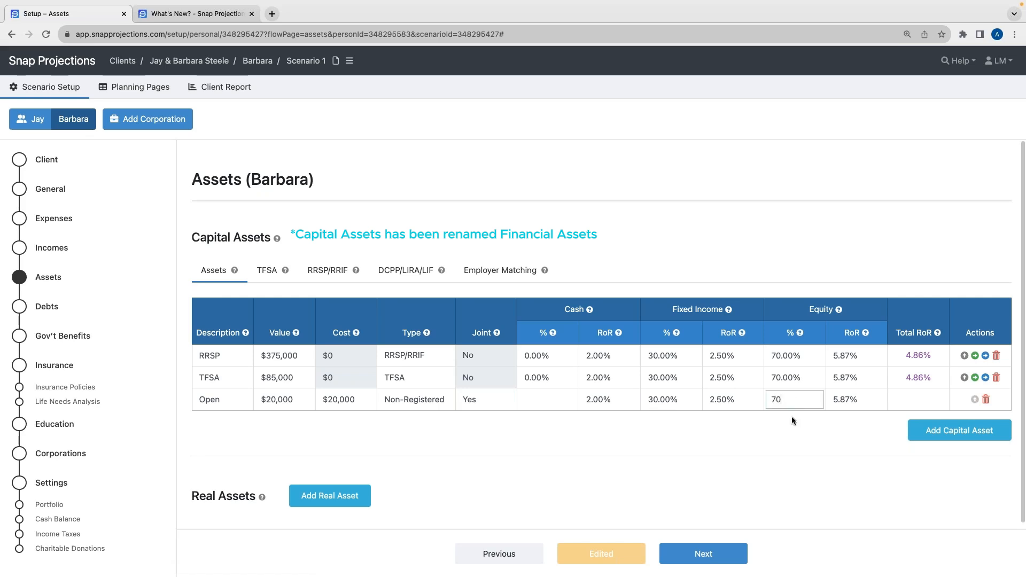
{"action": "left_click", "coordinate": [791, 420]}
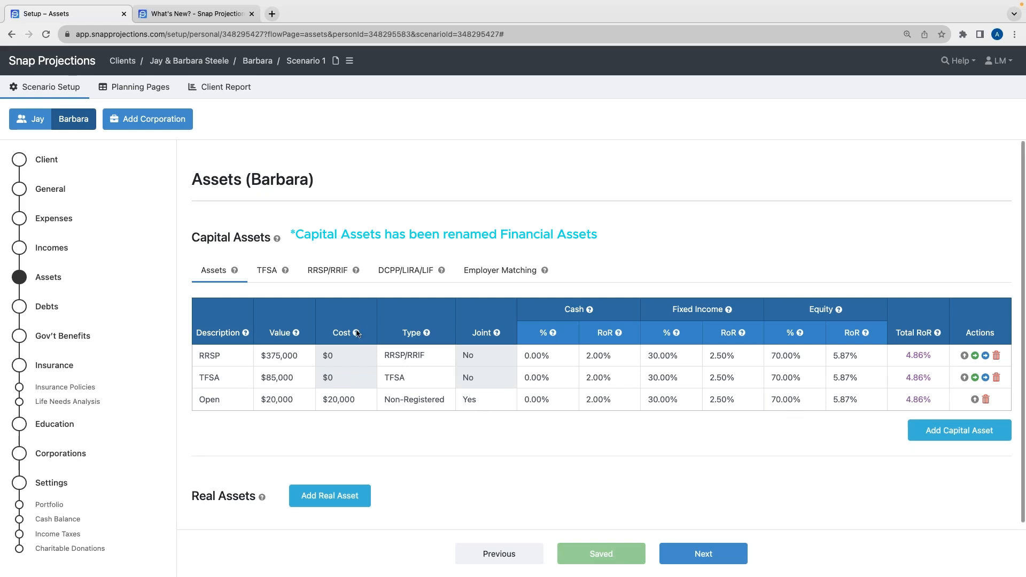
Copy the RRSP and TFSA assets to Jay and delete Jay's Default asset
{"action": "mouse_move", "coordinate": [356, 336]}
{"action": "scroll", "coordinate": [405, 449], "scroll_direction": "down", "scroll_amount": 1}
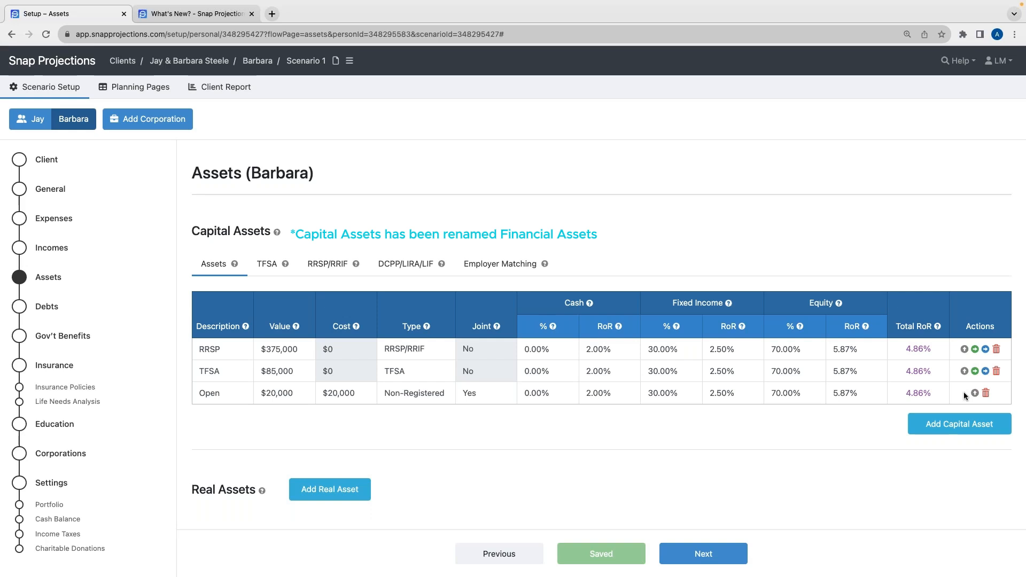
{"action": "left_click", "coordinate": [975, 351]}
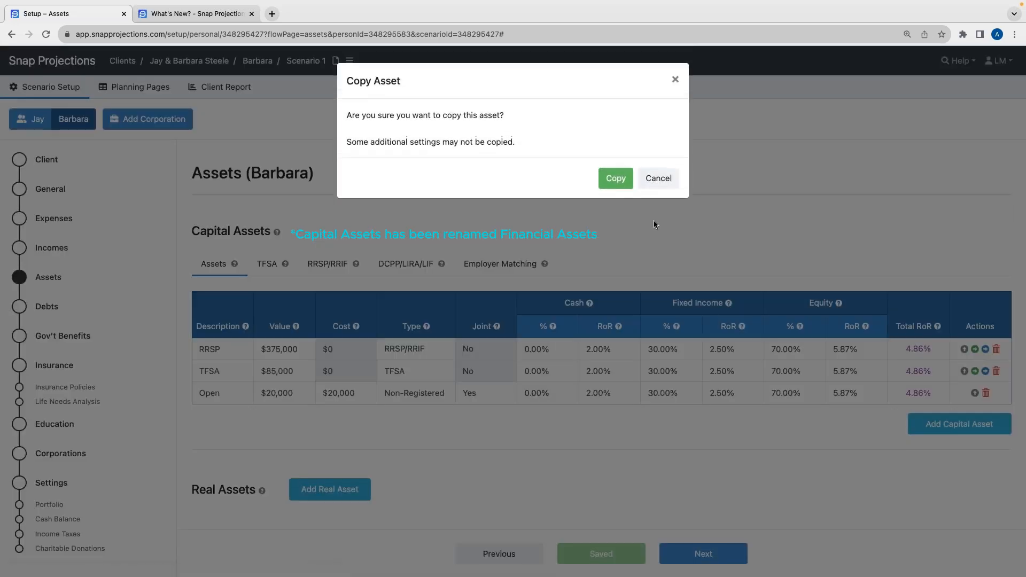
{"action": "left_click", "coordinate": [616, 179]}
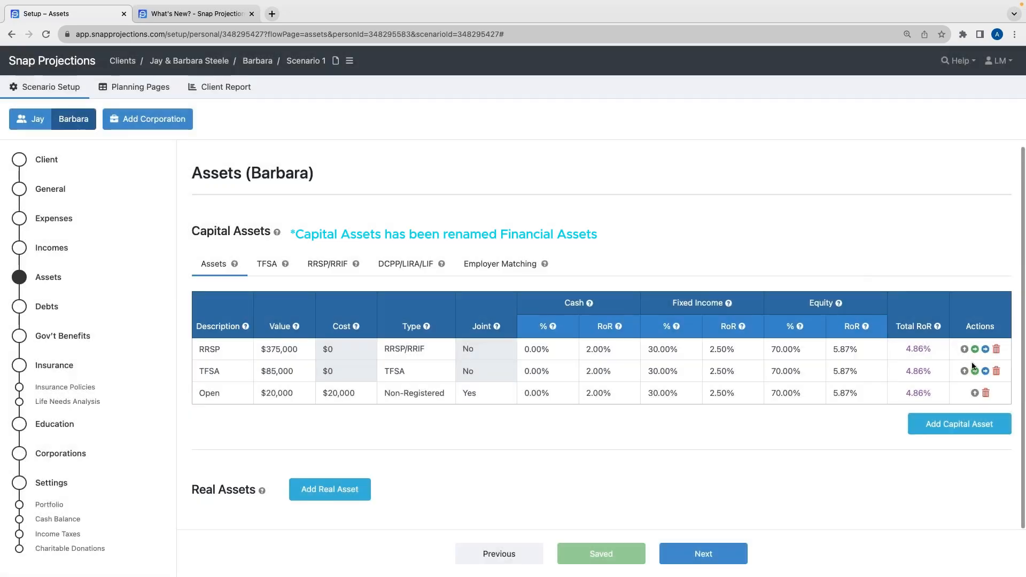
{"action": "left_click", "coordinate": [975, 371]}
{"action": "left_click", "coordinate": [615, 176]}
{"action": "left_click", "coordinate": [34, 124]}
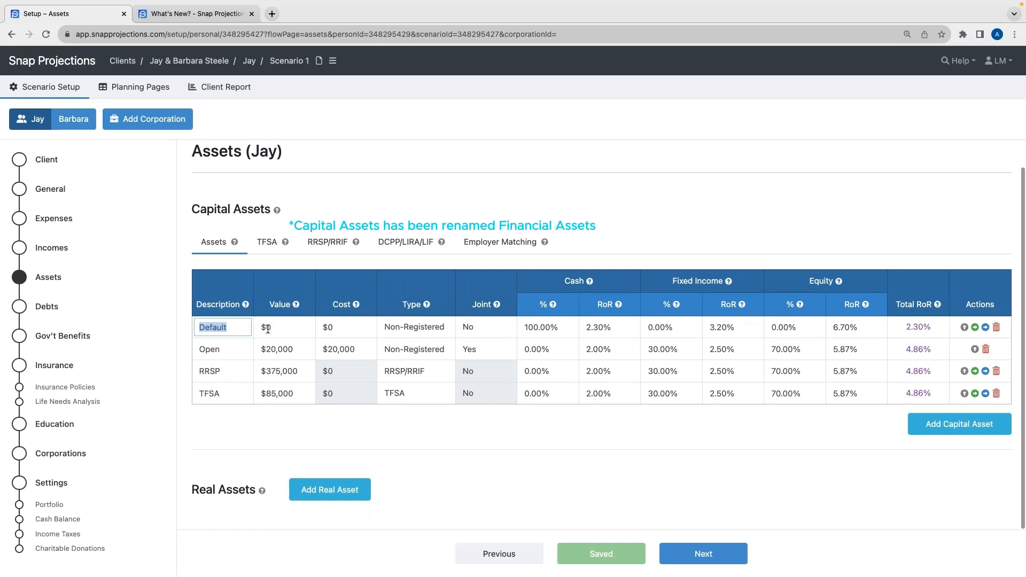
{"action": "left_click", "coordinate": [997, 327]}
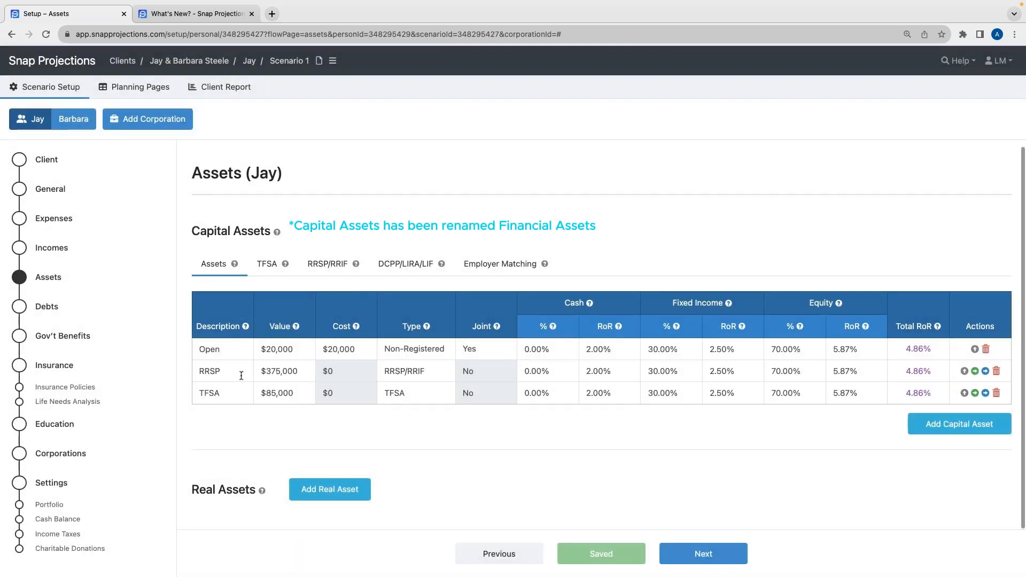
Set Jay's RRSP value to 150,000
{"action": "double_click", "coordinate": [302, 372]}
{"action": "key", "text": "BackSpace"}
{"action": "type", "text": "1500"}
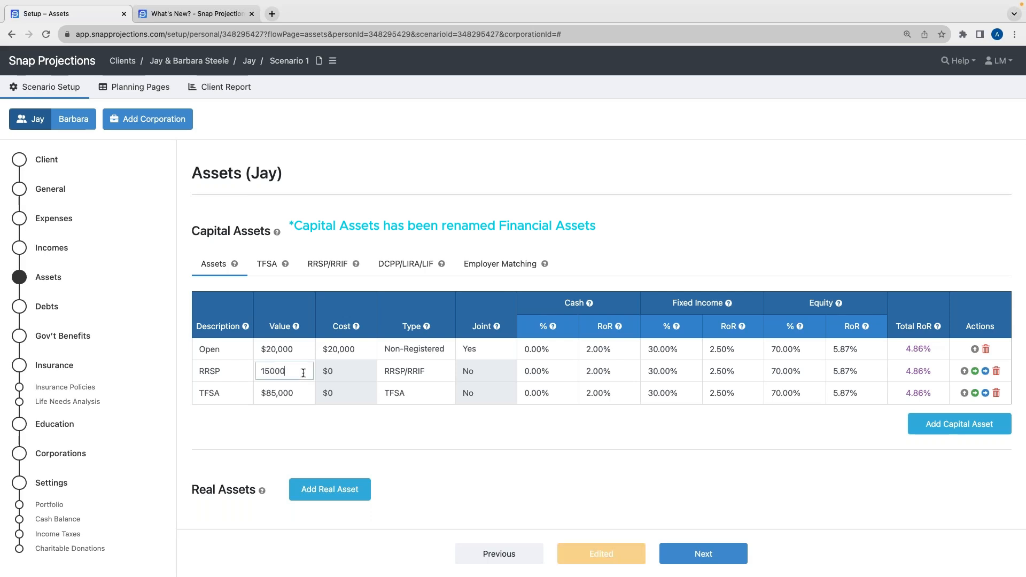
{"action": "left_click", "coordinate": [278, 411]}
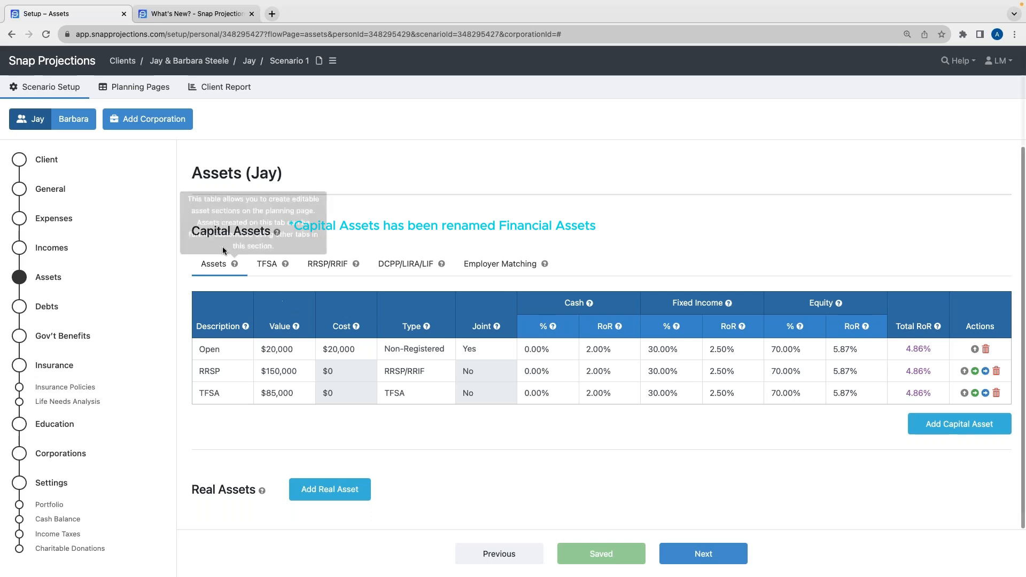
Reorder Jay's assets as RRSP, TFSA, Open and save the order
{"action": "left_click", "coordinate": [965, 372]}
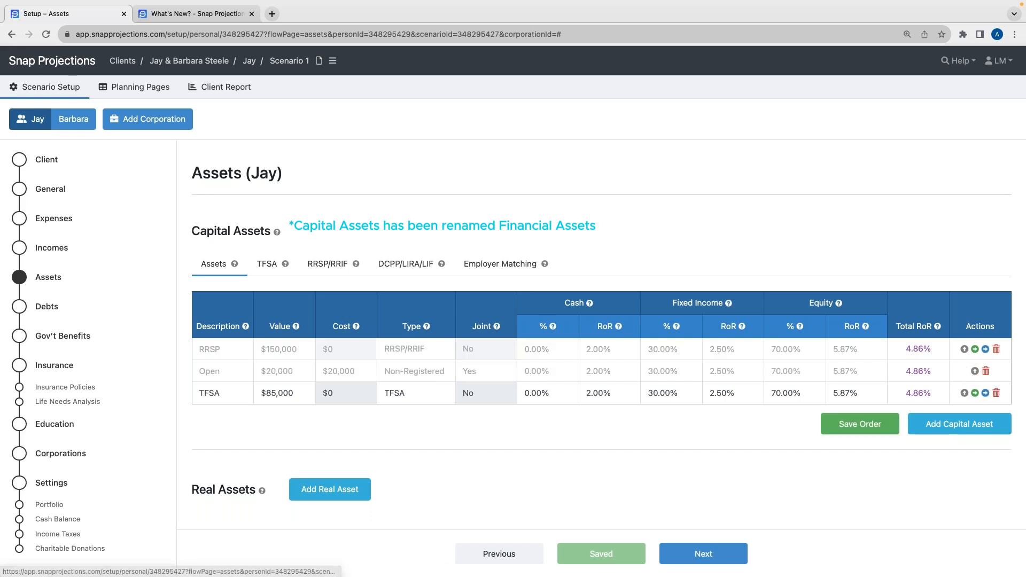
{"action": "left_click", "coordinate": [965, 393]}
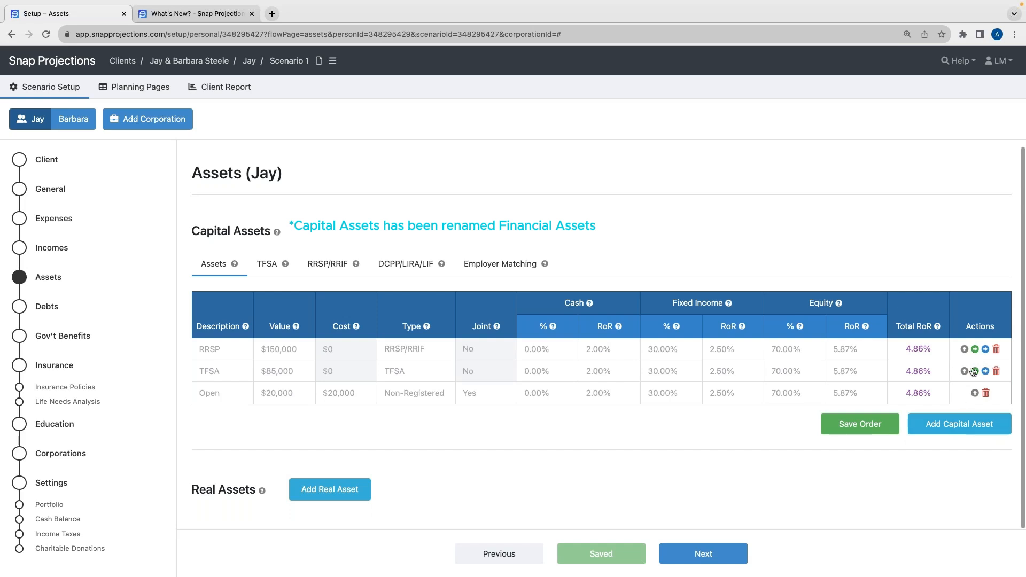
{"action": "left_click", "coordinate": [870, 426]}
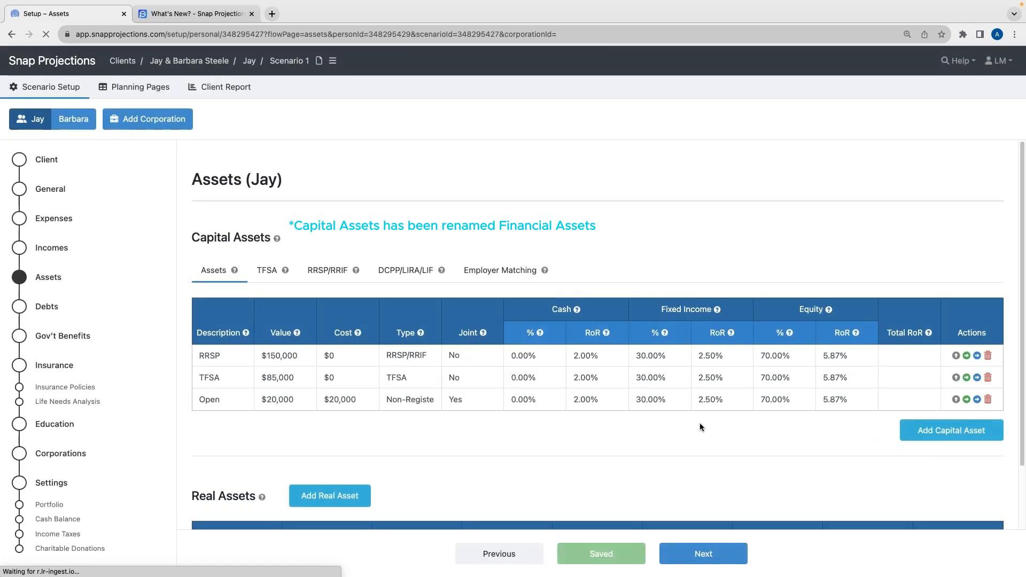
{"action": "scroll", "coordinate": [742, 431], "scroll_direction": "down", "scroll_amount": 1}
{"action": "left_click", "coordinate": [742, 432]}
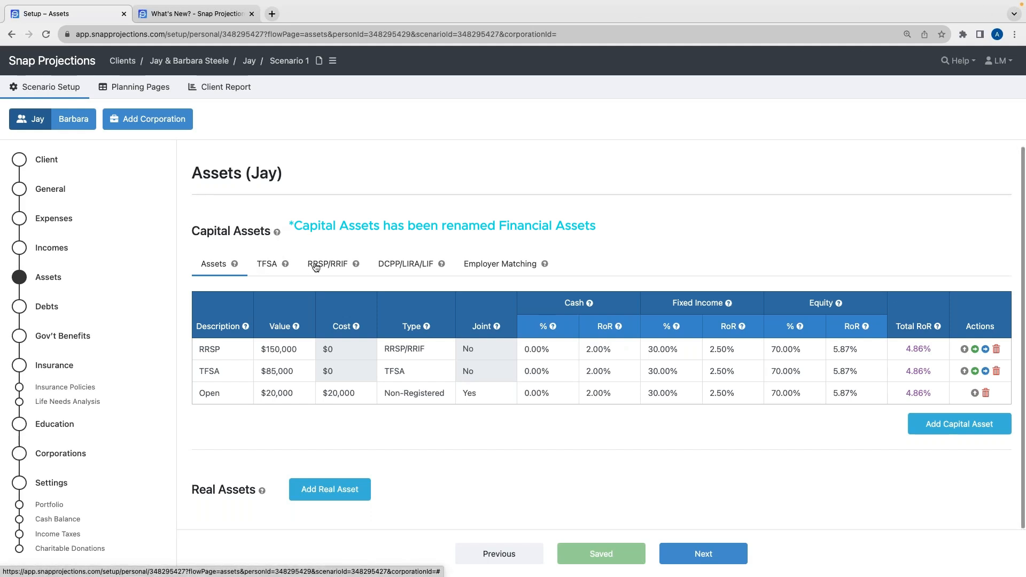
Examine Jay's TFSA contribution room for 2023
{"action": "left_click", "coordinate": [267, 265]}
{"action": "left_click", "coordinate": [223, 323]}
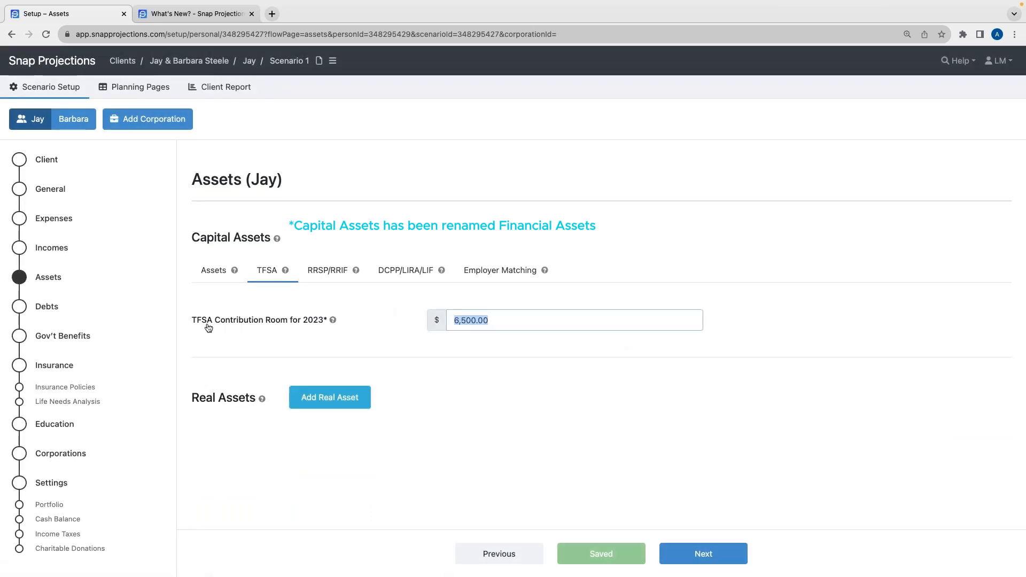
{"action": "left_click", "coordinate": [496, 322]}
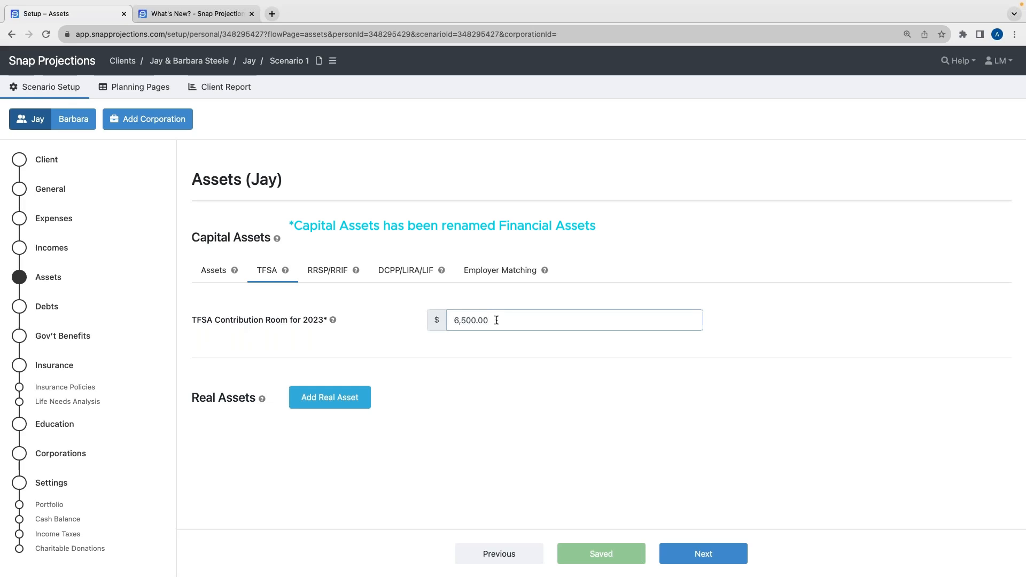
{"action": "double_click", "coordinate": [456, 320]}
{"action": "left_click_drag", "start_coordinate": [472, 320], "coordinate": [499, 321]}
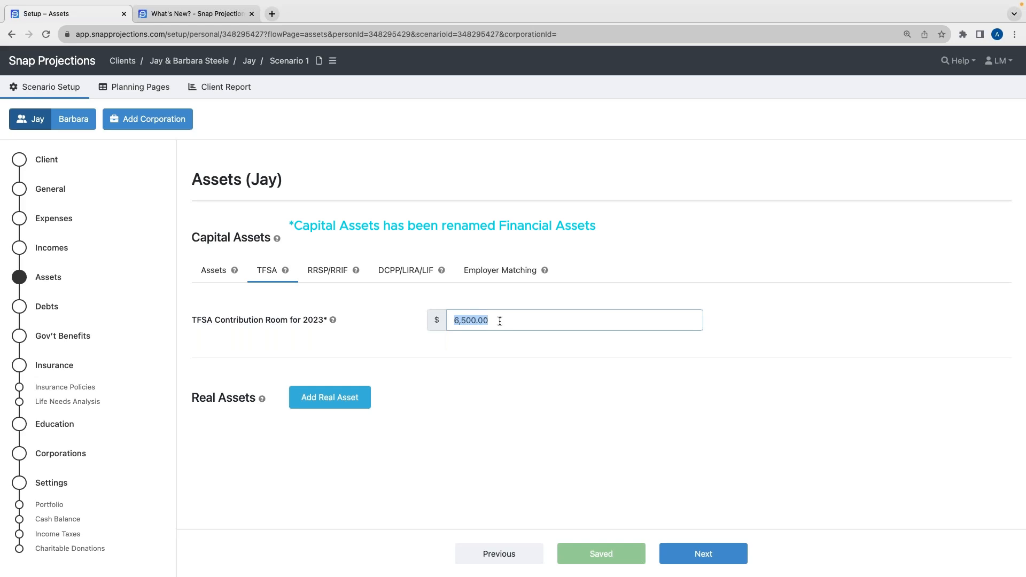
{"action": "left_click", "coordinate": [478, 296]}
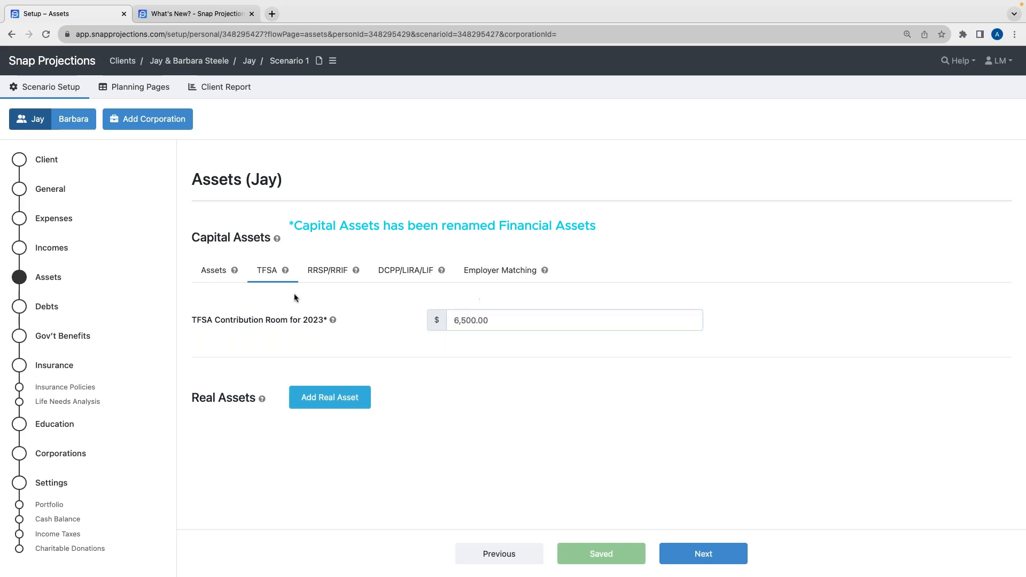
Set Jay's RRSP contribution room for 2023 to 20,000
{"action": "left_click", "coordinate": [324, 272]}
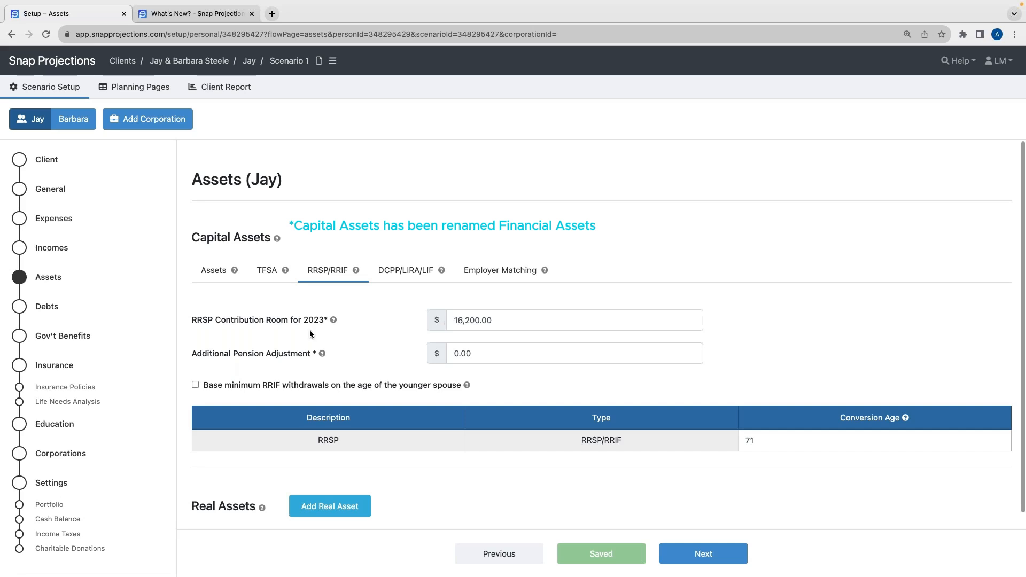
{"action": "double_click", "coordinate": [452, 322]}
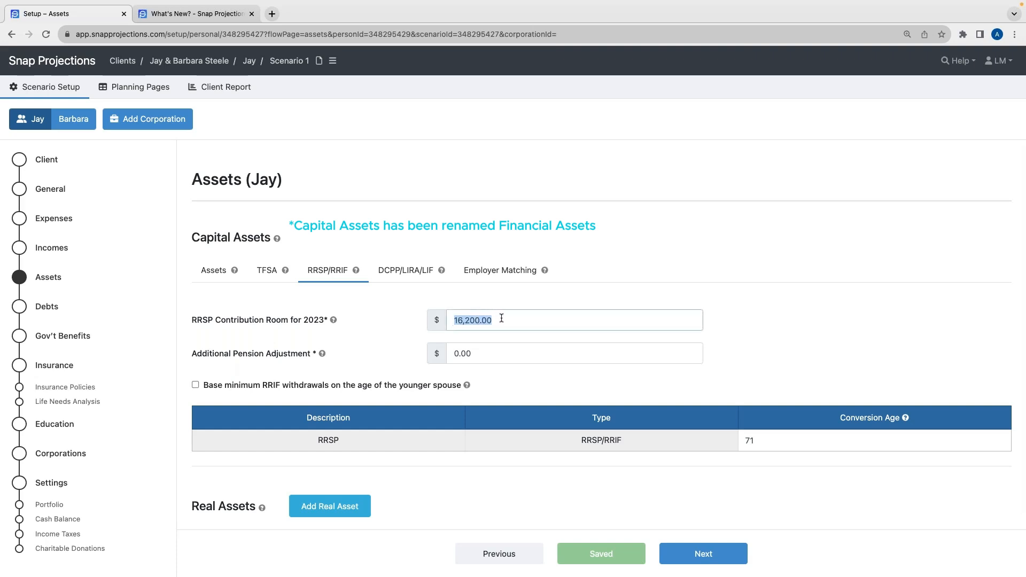
{"action": "key", "text": "BackSpace"}
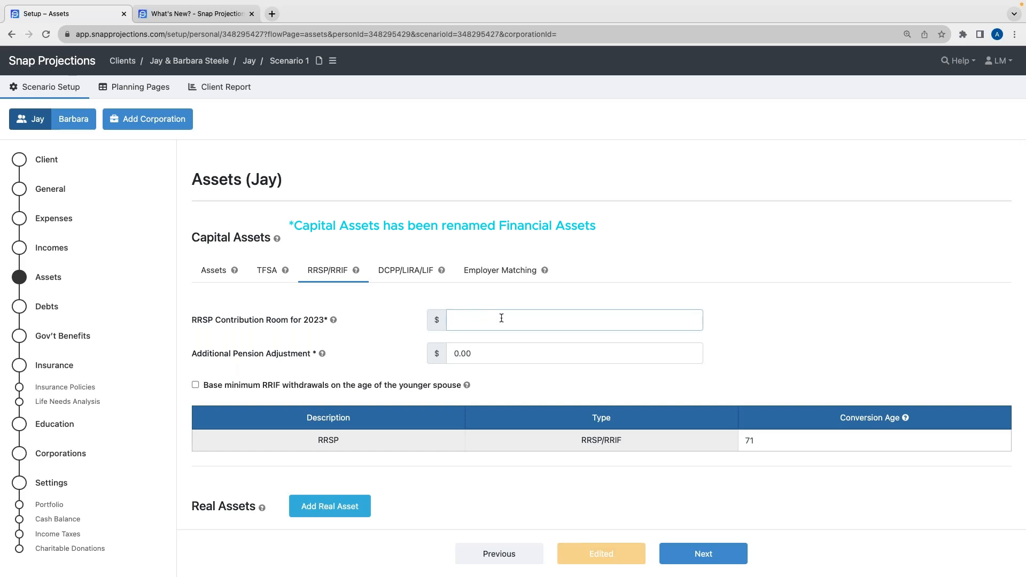
{"action": "type", "text": "20,000"}
{"action": "left_click", "coordinate": [389, 322]}
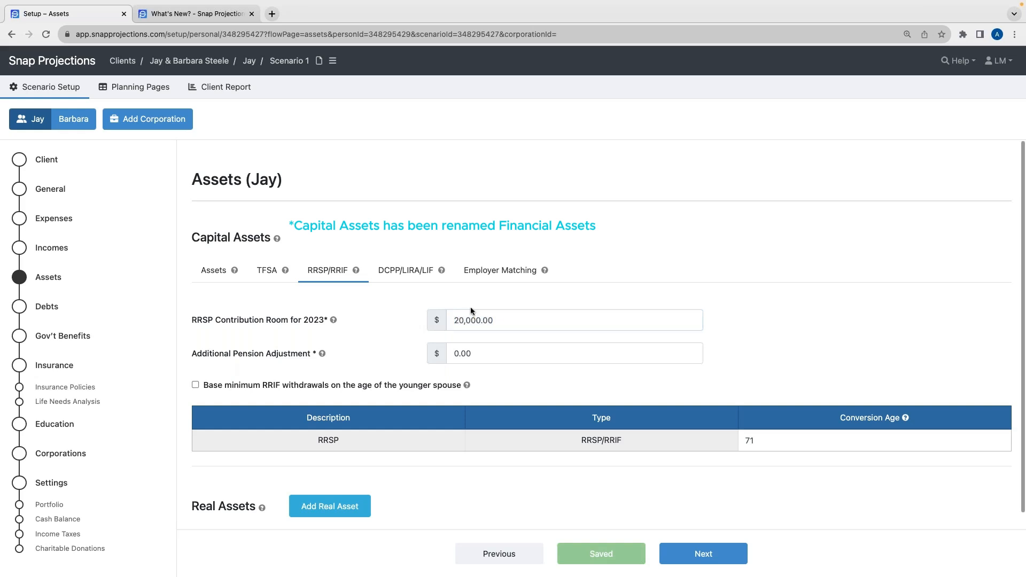
Set Barbara's RRSP contribution room for 2023 to 20,000
{"action": "left_click", "coordinate": [75, 118]}
{"action": "left_click", "coordinate": [267, 270]}
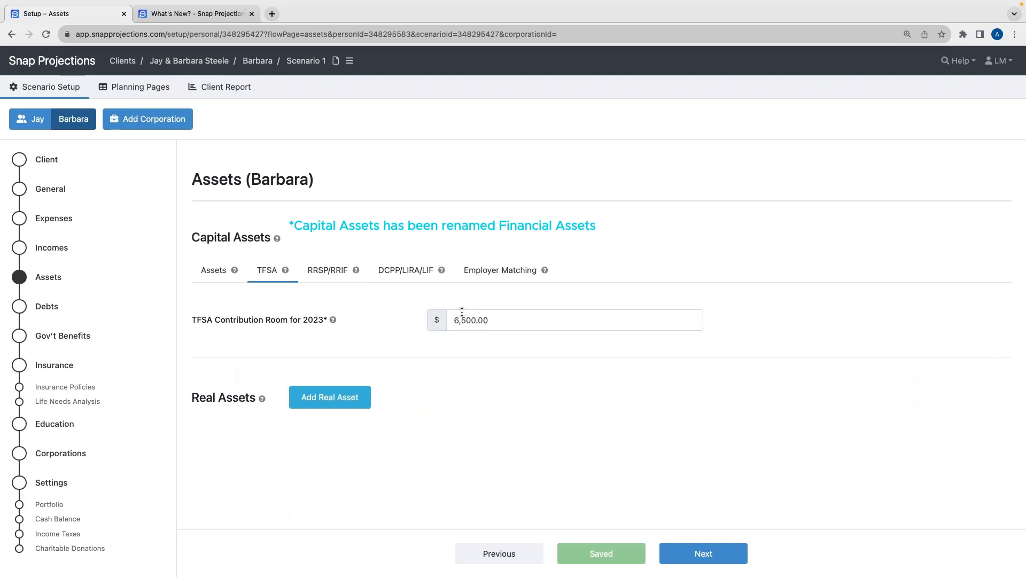
{"action": "left_click", "coordinate": [323, 272]}
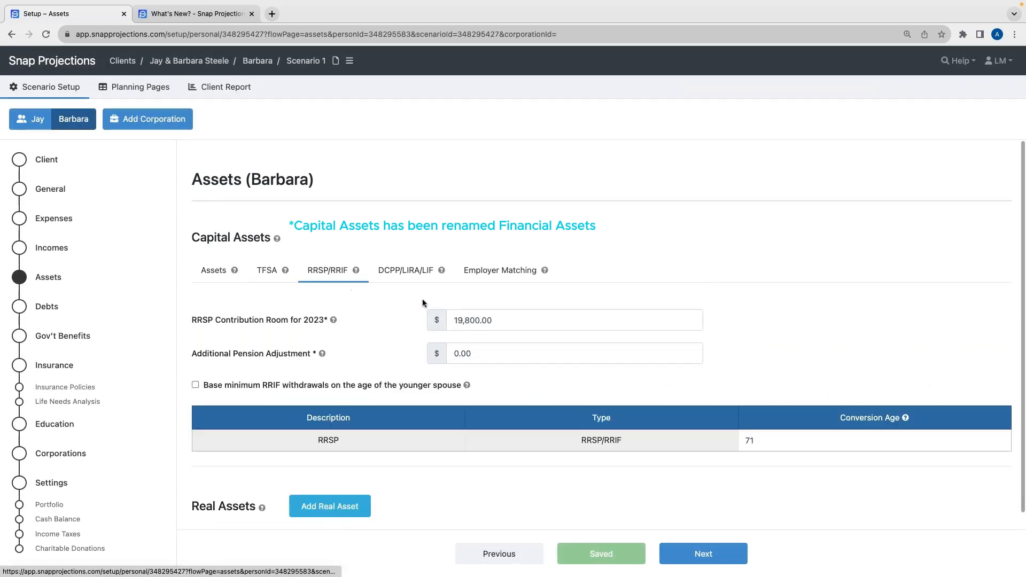
{"action": "left_click", "coordinate": [452, 320]}
{"action": "type", "text": "20000"}
{"action": "left_click", "coordinate": [376, 331]}
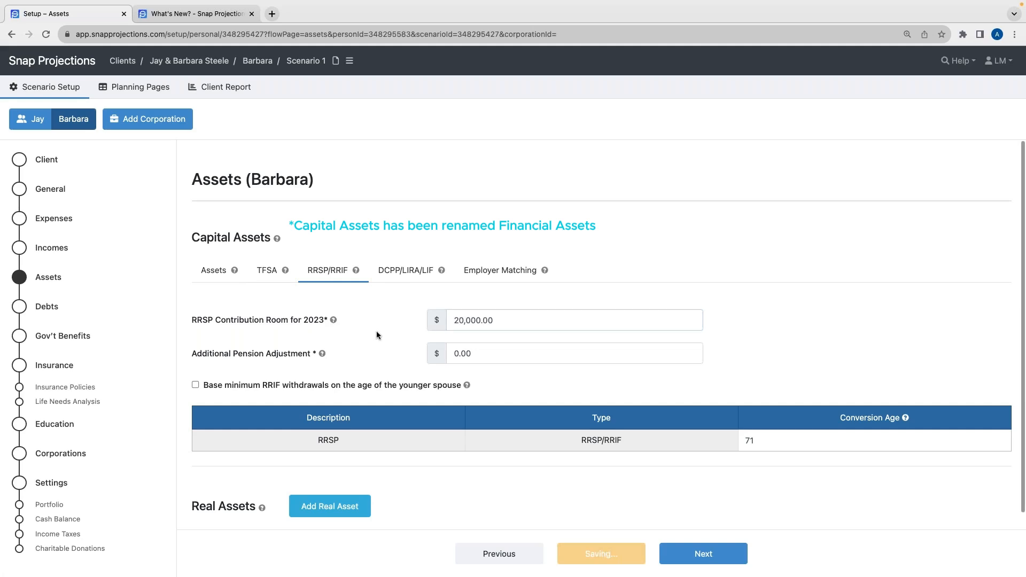
Set Jay's additional pension adjustment to 9,000
{"action": "scroll", "coordinate": [390, 440], "scroll_direction": "down", "scroll_amount": 1}
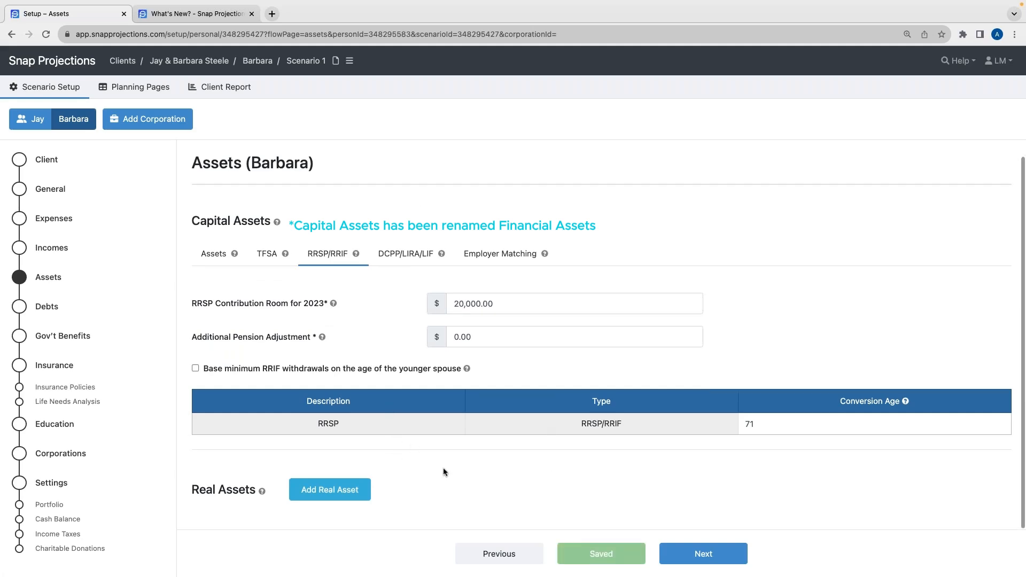
{"action": "left_click", "coordinate": [217, 259]}
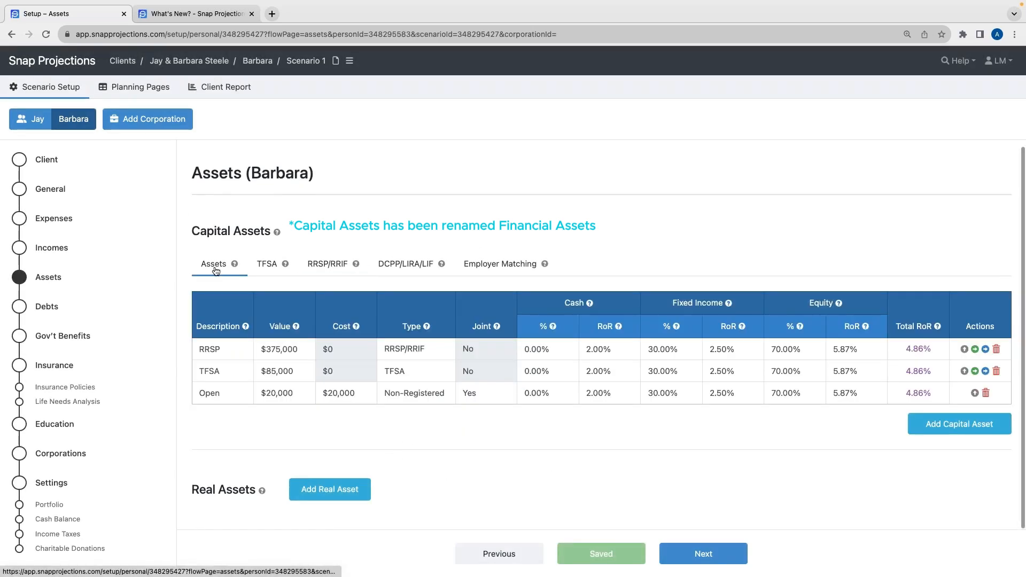
{"action": "left_click", "coordinate": [32, 119]}
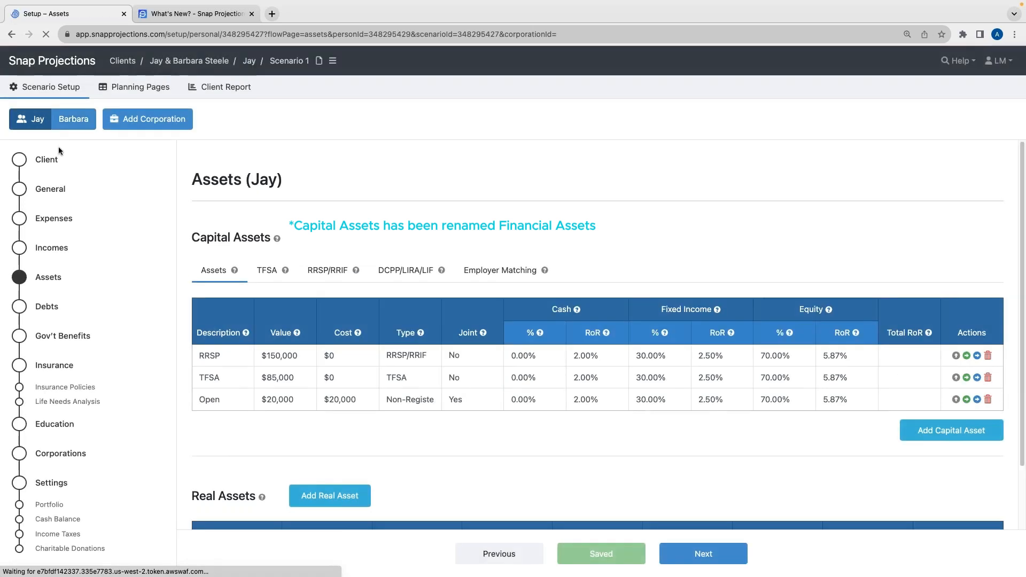
{"action": "left_click", "coordinate": [331, 272]}
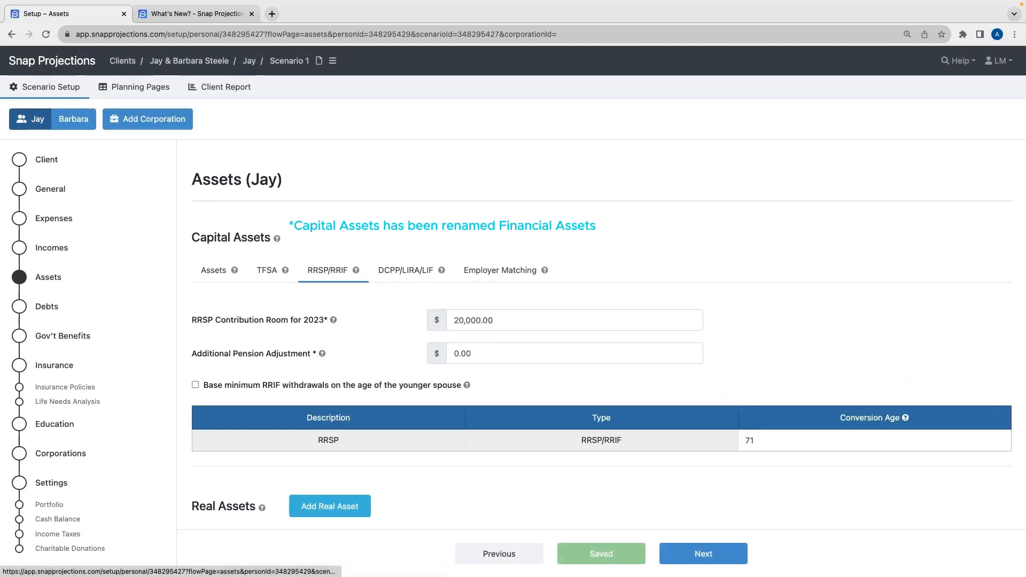
{"action": "left_click", "coordinate": [488, 353]}
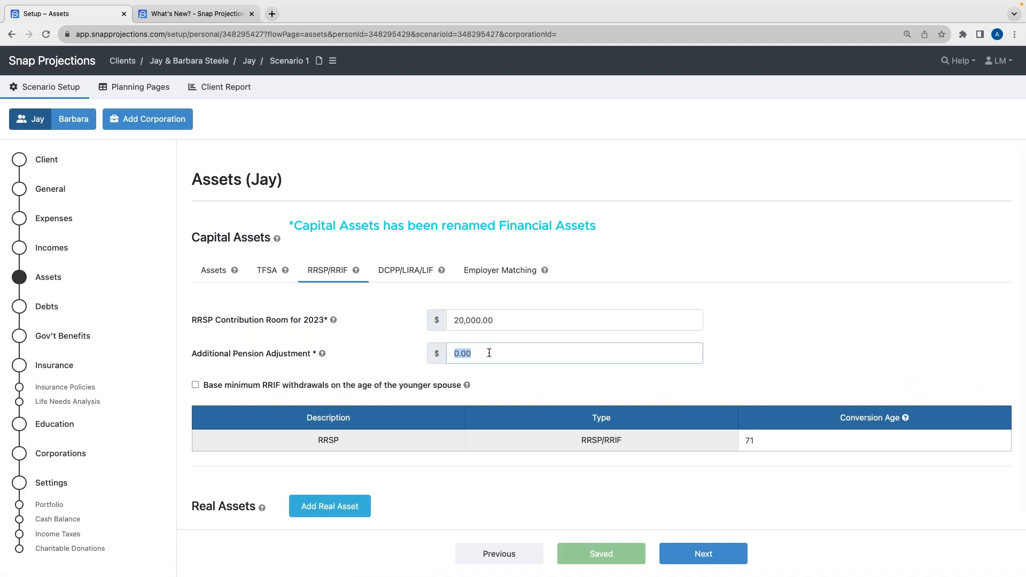
{"action": "left_click", "coordinate": [395, 339]}
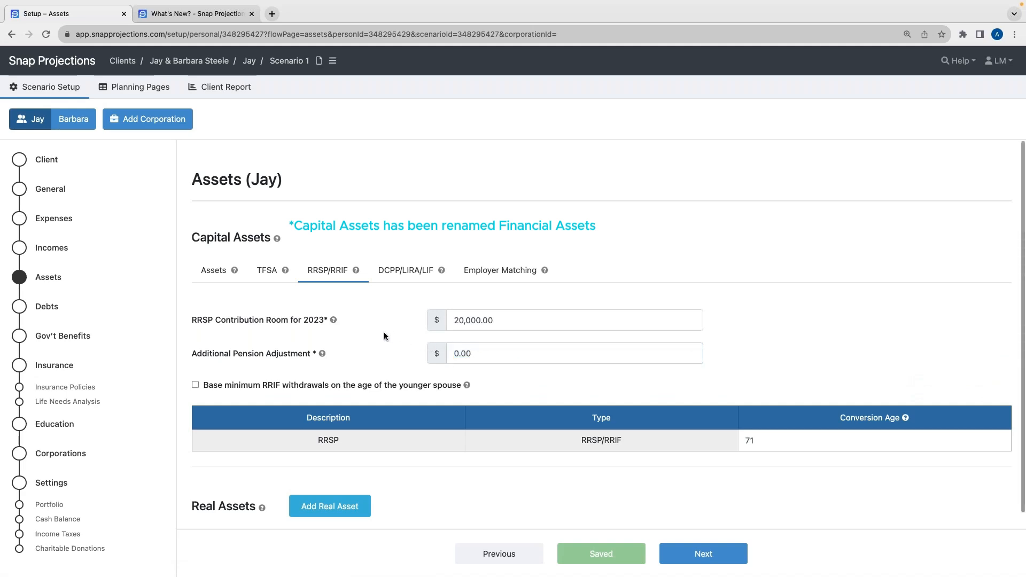
{"action": "left_click", "coordinate": [467, 352]}
{"action": "type", "text": "9000"}
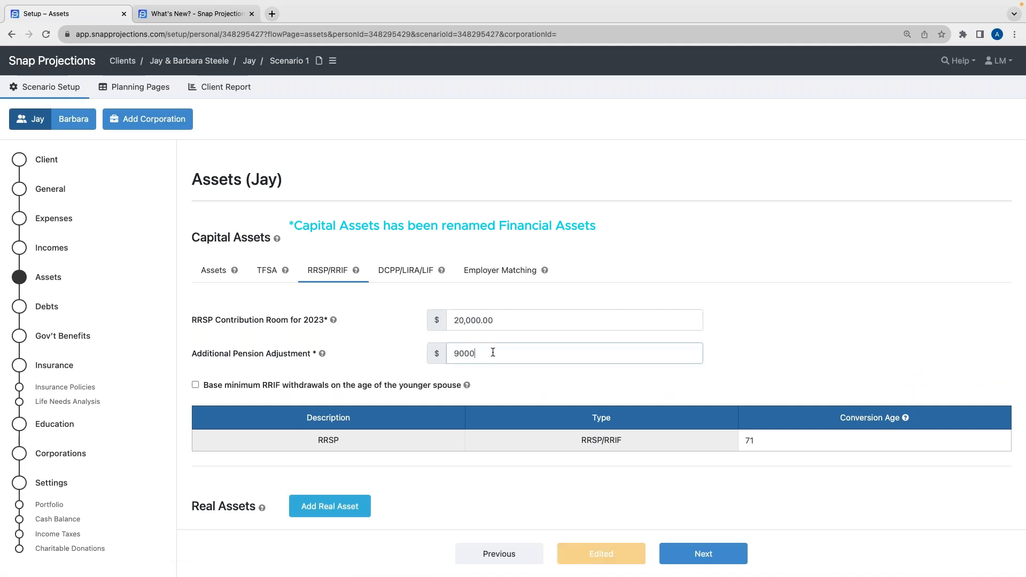
{"action": "left_click", "coordinate": [404, 341]}
{"action": "mouse_move", "coordinate": [323, 355]}
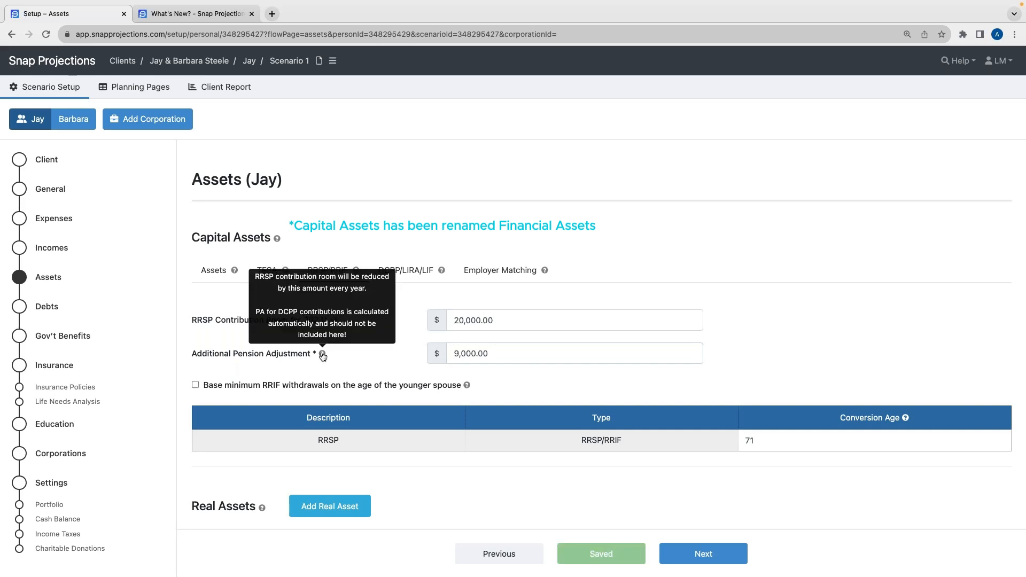
Review Jay's RRSP/RRIF contribution room, pension adjustment and RRSP conversion age fields
{"action": "left_click", "coordinate": [372, 351]}
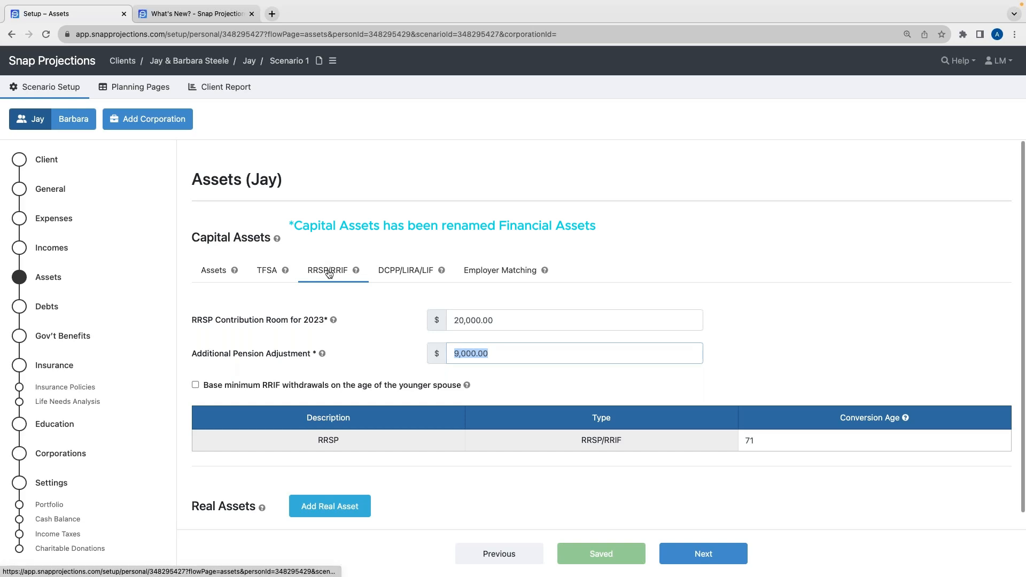
{"action": "left_click", "coordinate": [383, 321]}
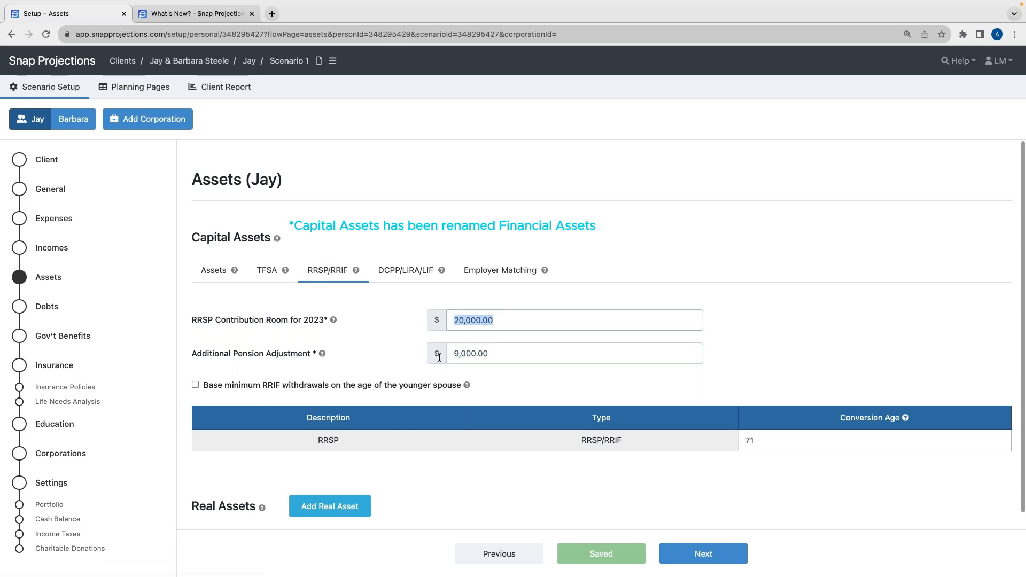
{"action": "left_click", "coordinate": [402, 349]}
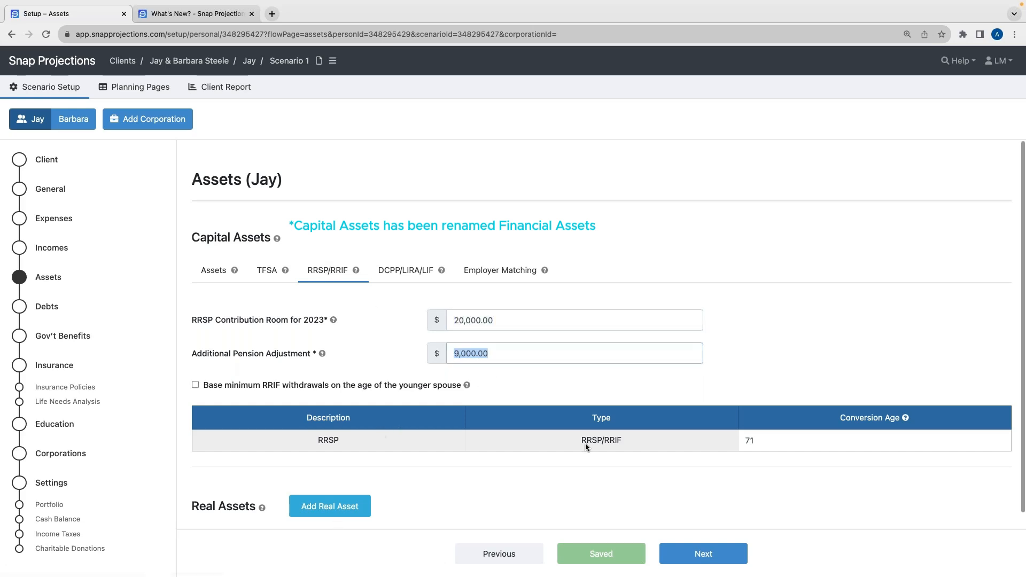
{"action": "left_click", "coordinate": [756, 438]}
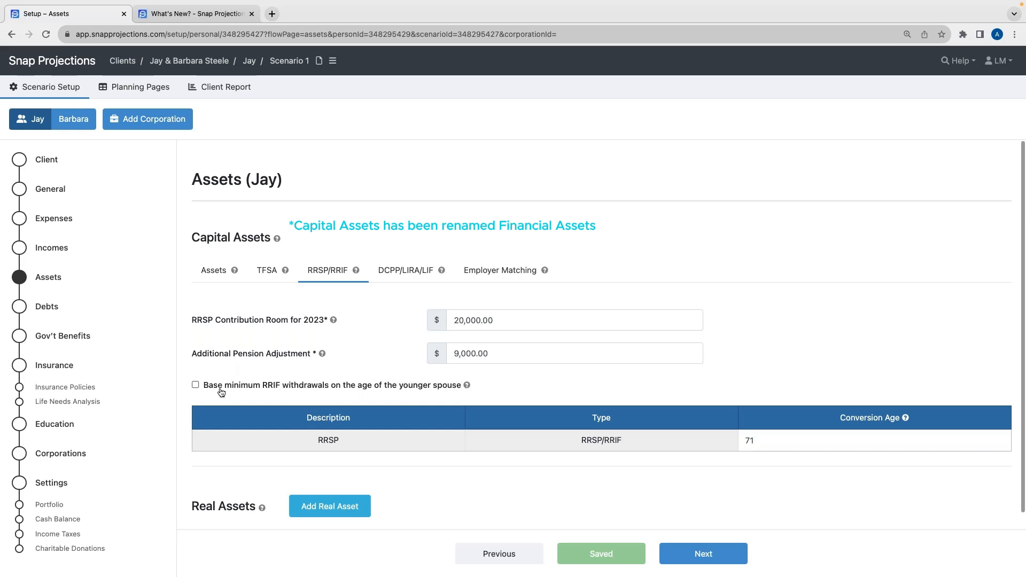
Add a real asset named Home with a value of 550,000 for Jay
{"action": "left_click", "coordinate": [218, 277]}
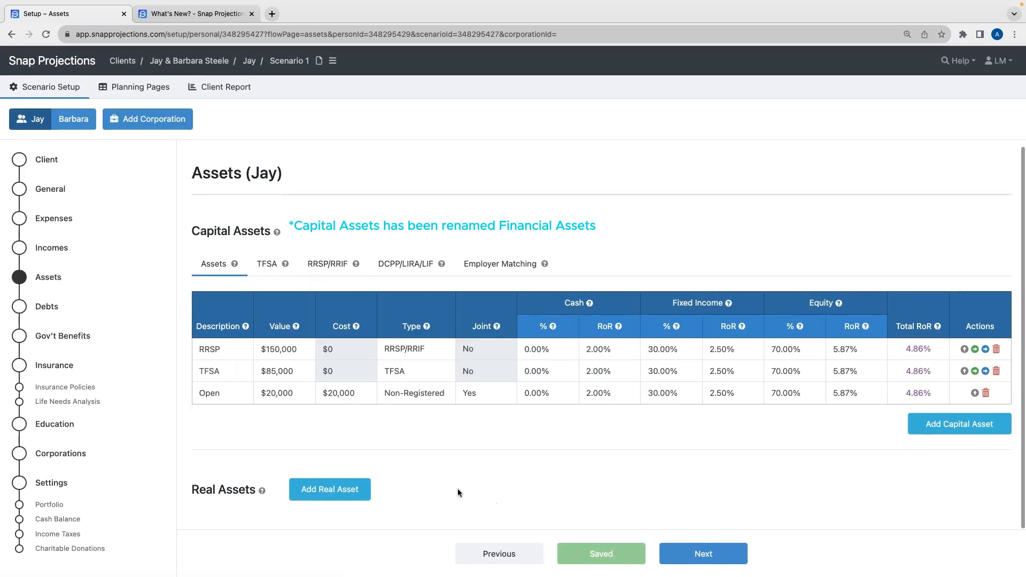
{"action": "left_click", "coordinate": [337, 491]}
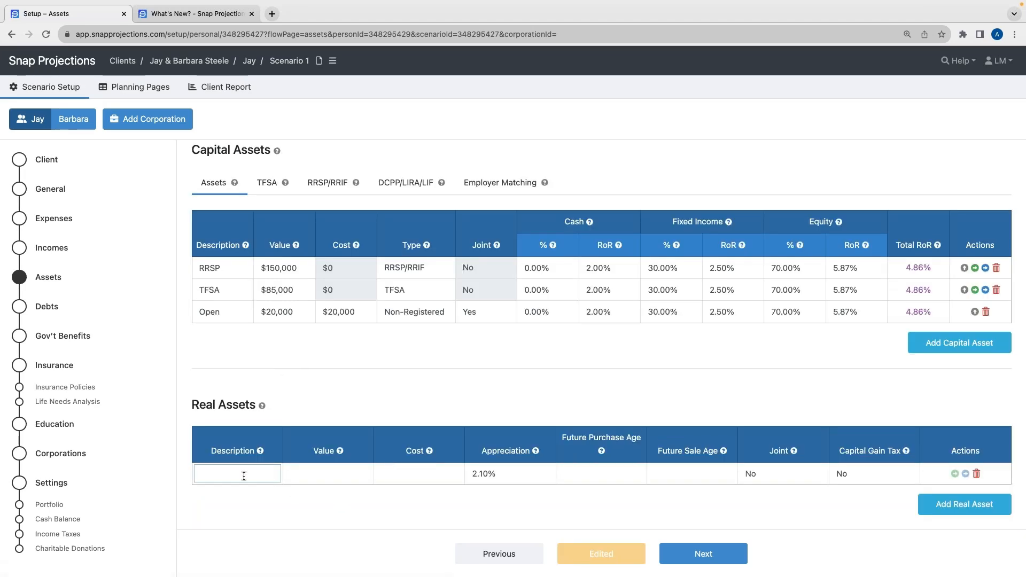
{"action": "key", "text": "Tab"}
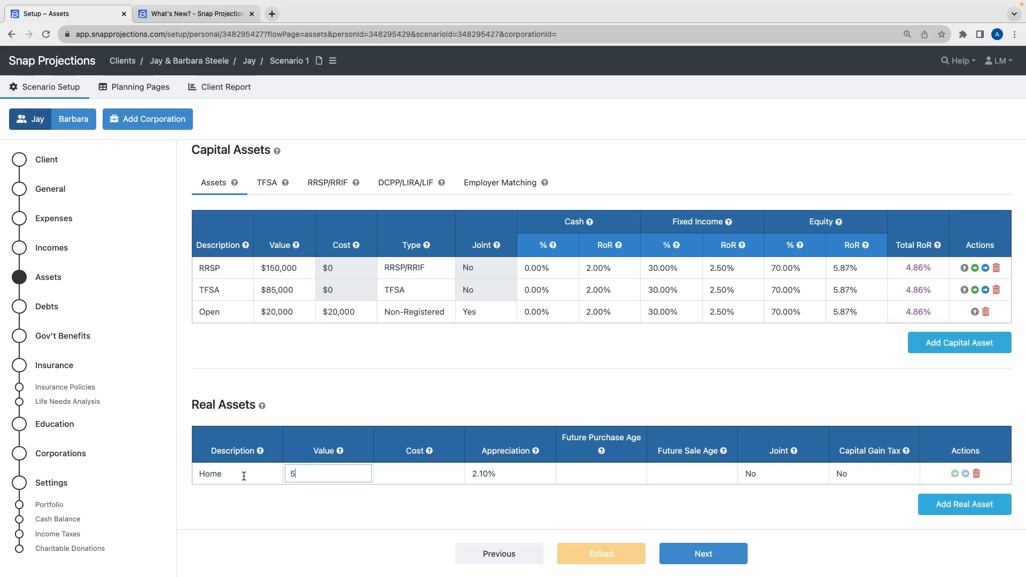
{"action": "type", "text": "550000"}
{"action": "left_click", "coordinate": [299, 514]}
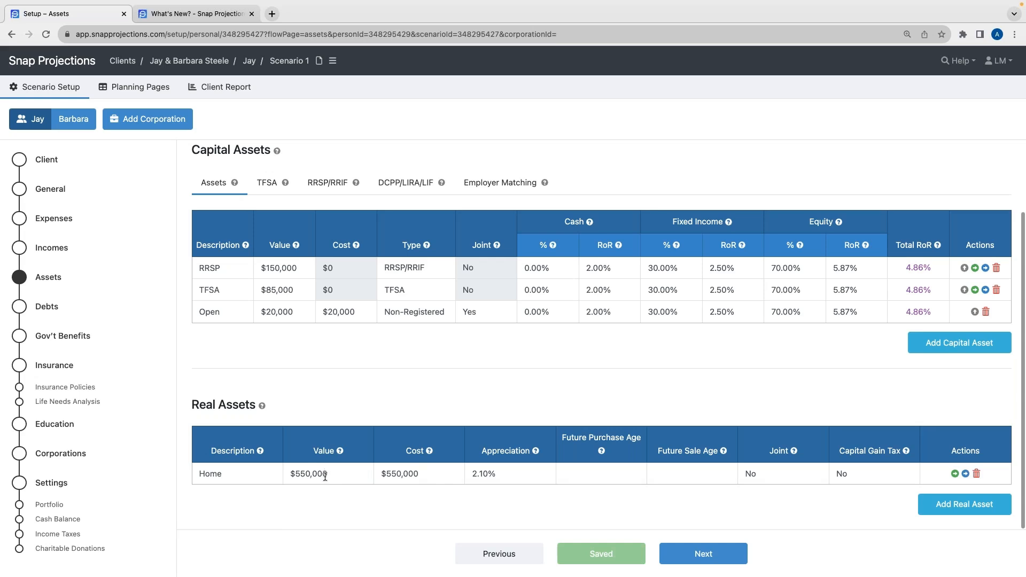
Examine the real asset's column help and the future purchase and sale age options
{"action": "mouse_move", "coordinate": [341, 456]}
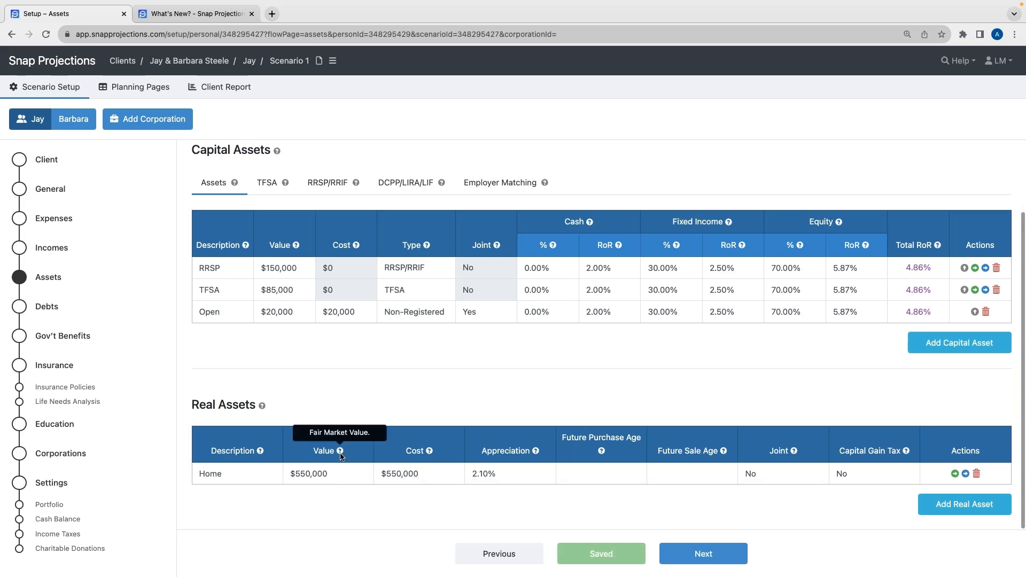
{"action": "mouse_move", "coordinate": [430, 453]}
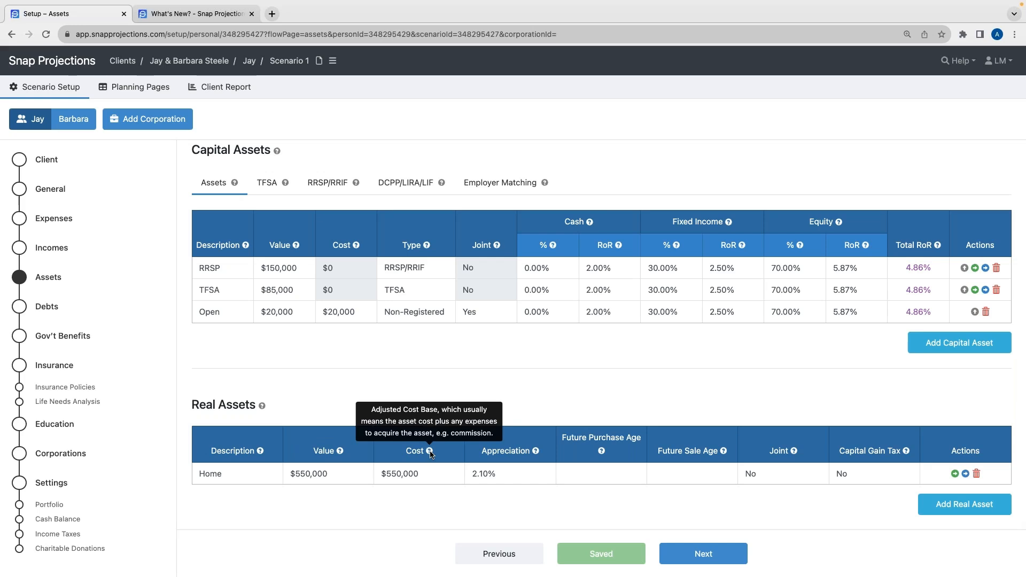
{"action": "mouse_move", "coordinate": [586, 464]}
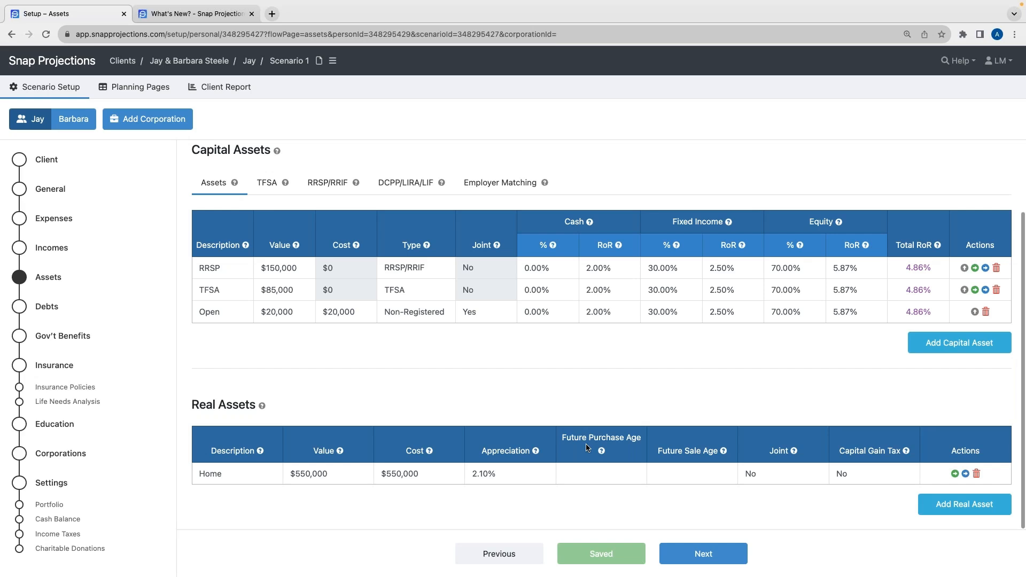
{"action": "mouse_move", "coordinate": [691, 475]}
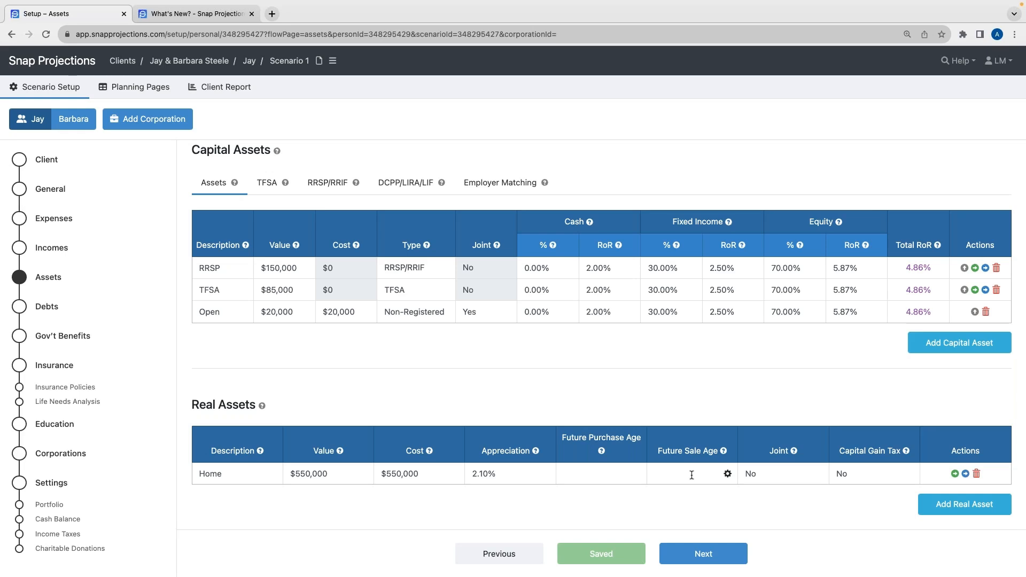
{"action": "left_click", "coordinate": [606, 475]}
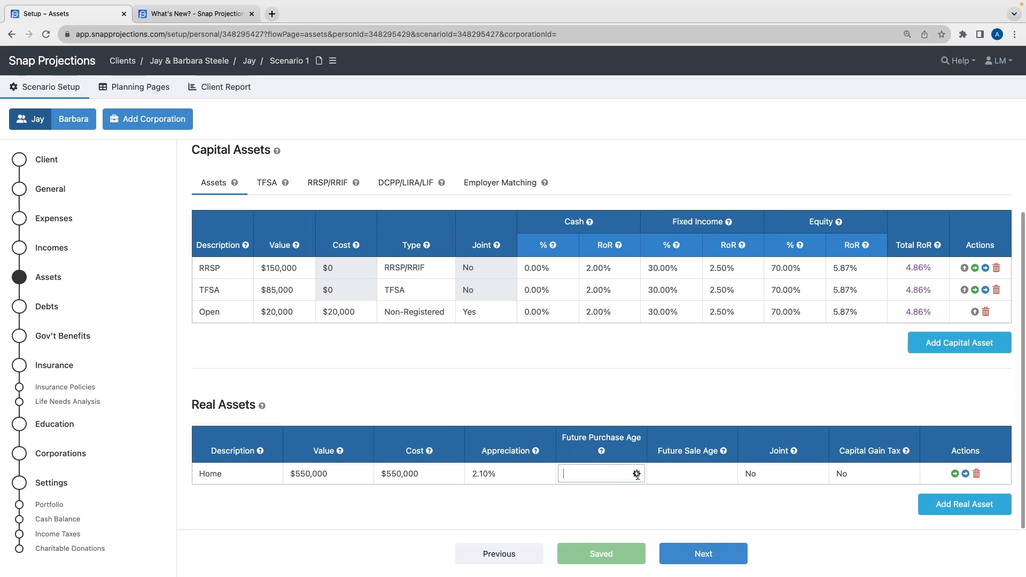
{"action": "left_click", "coordinate": [677, 477]}
{"action": "left_click", "coordinate": [638, 476]}
{"action": "left_click", "coordinate": [607, 446]}
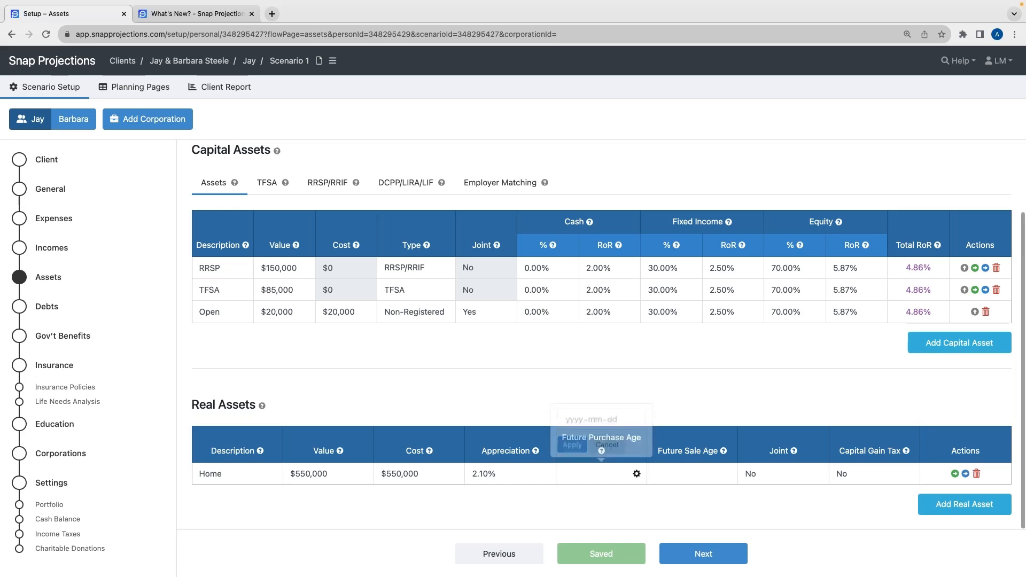
{"action": "left_click", "coordinate": [728, 473]}
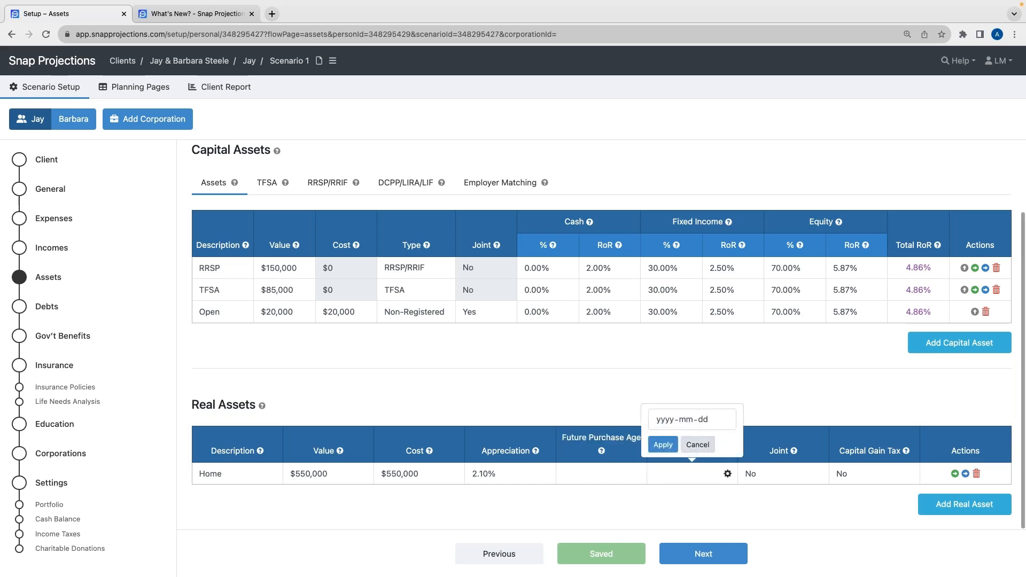
{"action": "left_click", "coordinate": [698, 444]}
Mark the Home real asset as jointly owned
{"action": "left_click", "coordinate": [772, 473]}
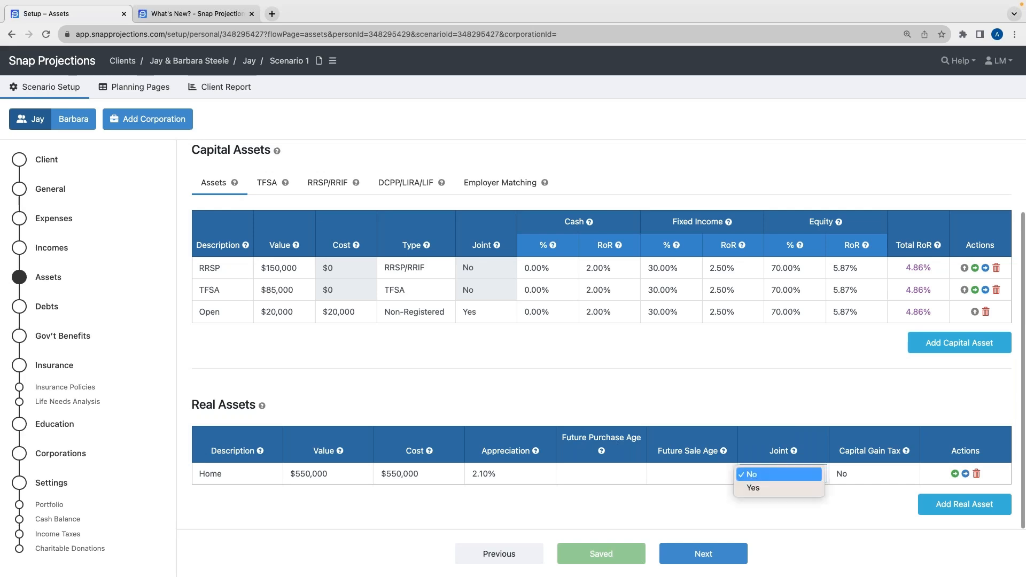
{"action": "left_click", "coordinate": [763, 489]}
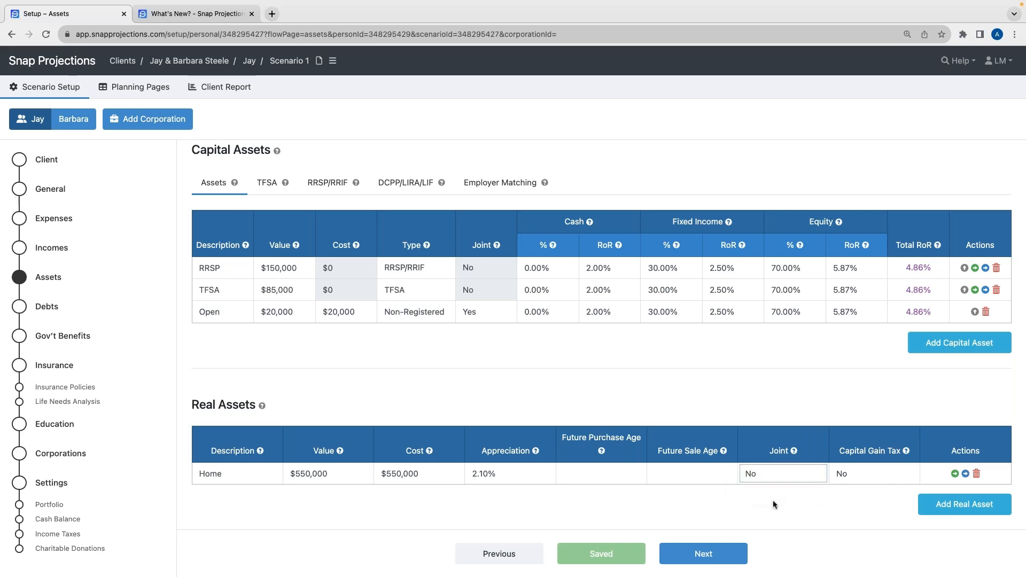
{"action": "left_click", "coordinate": [857, 481]}
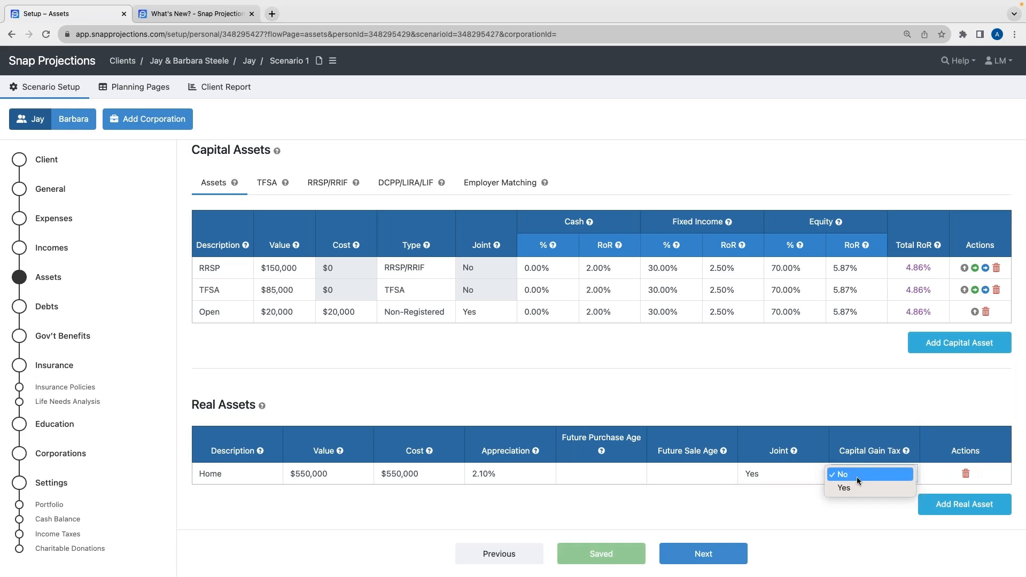
{"action": "left_click", "coordinate": [802, 481]}
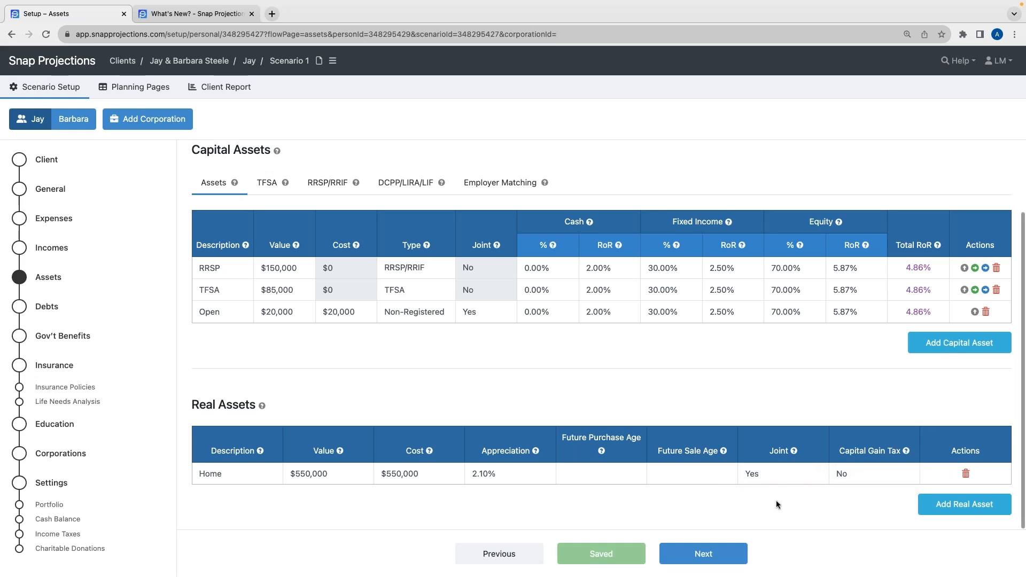
{"action": "left_click", "coordinate": [419, 475]}
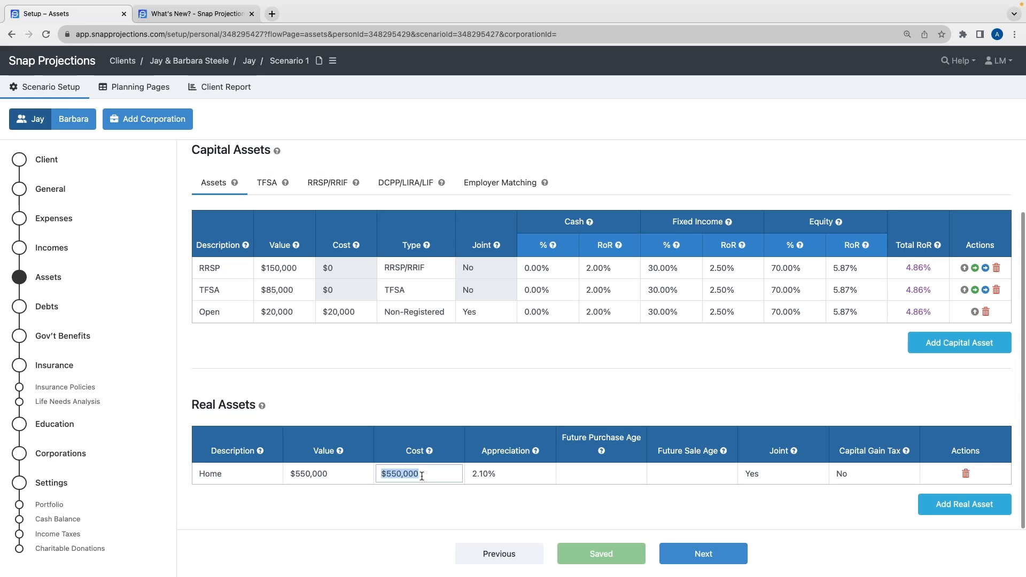
{"action": "left_click", "coordinate": [446, 498]}
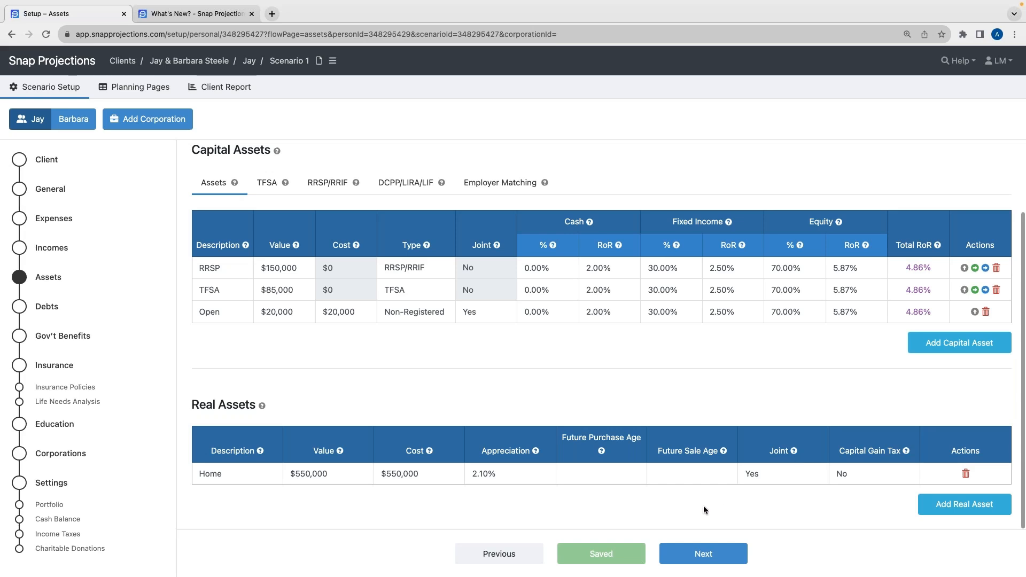
On the Debts page, add a Mortgage with a 72,000 balance, 1,200 monthly payment and 3.5% interest rate
{"action": "left_click", "coordinate": [699, 555]}
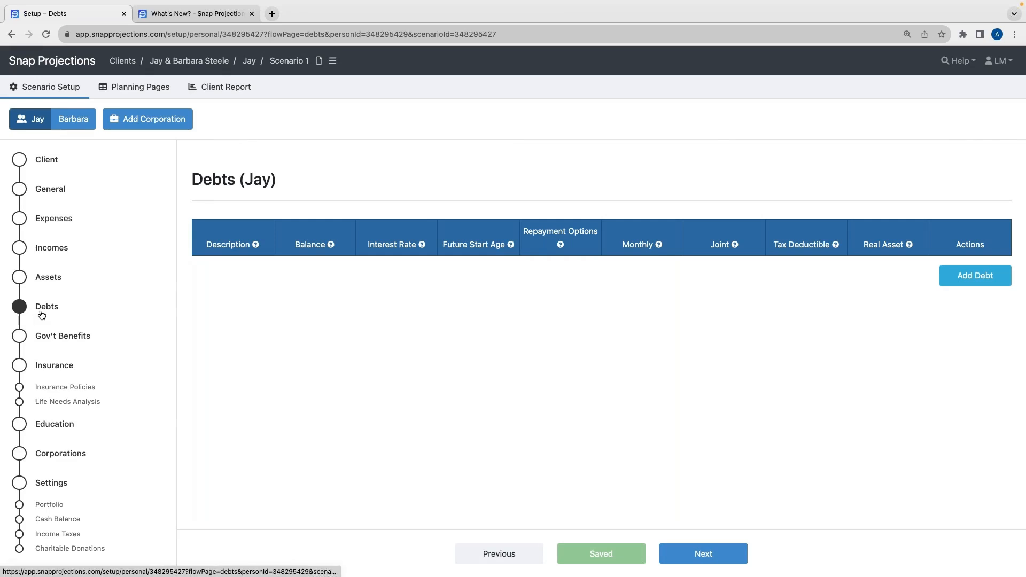
{"action": "left_click", "coordinate": [965, 282]}
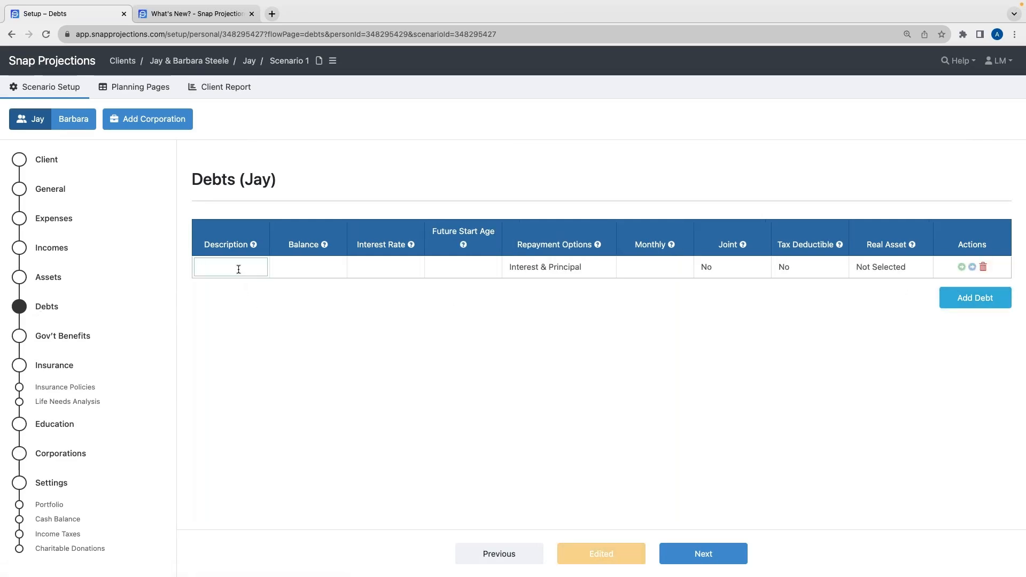
{"action": "type", "text": "Mortgage"}
{"action": "key", "text": "Tab"}
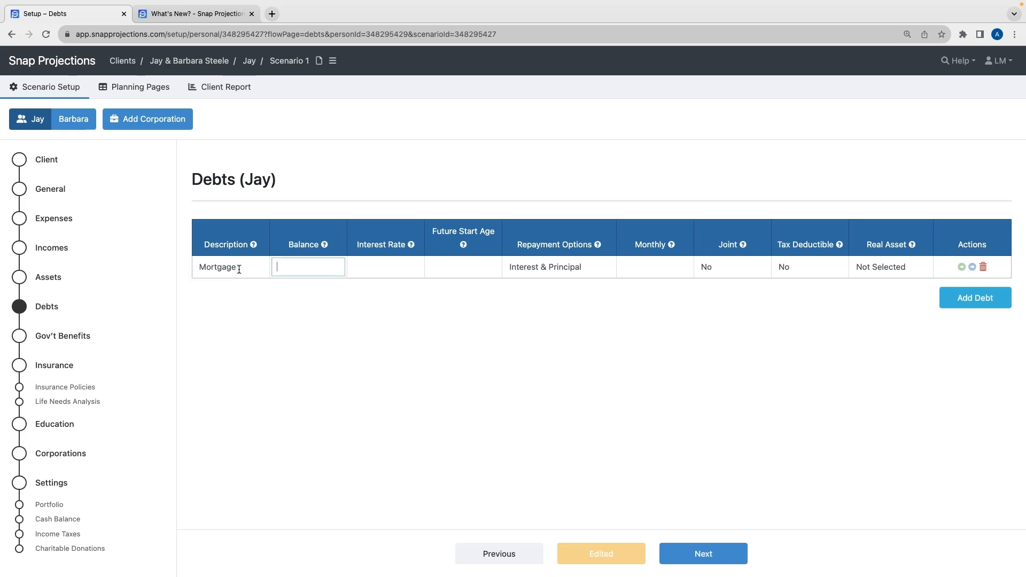
{"action": "type", "text": "72000"}
{"action": "key", "text": "Tab"}
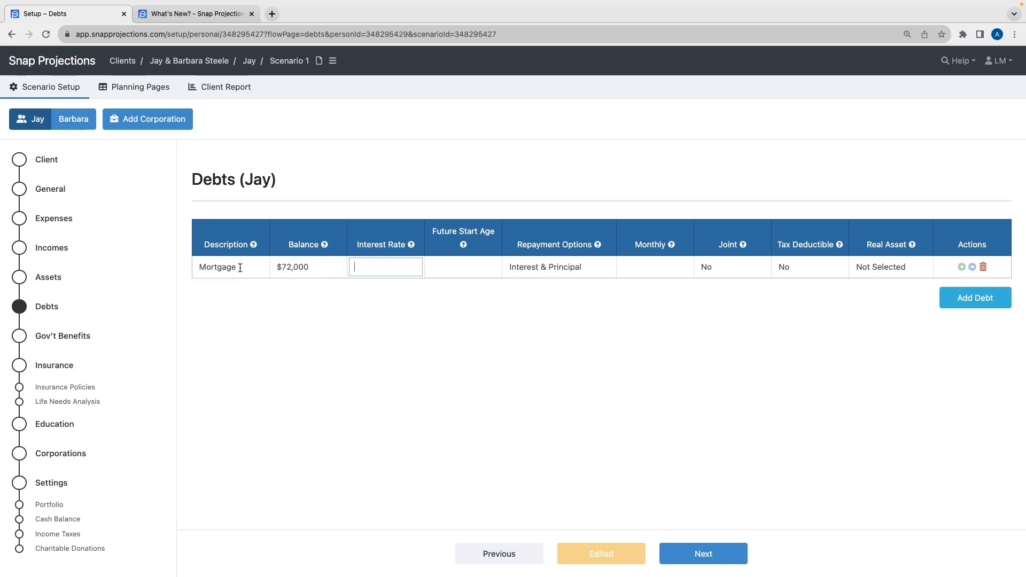
{"action": "left_click", "coordinate": [653, 266]}
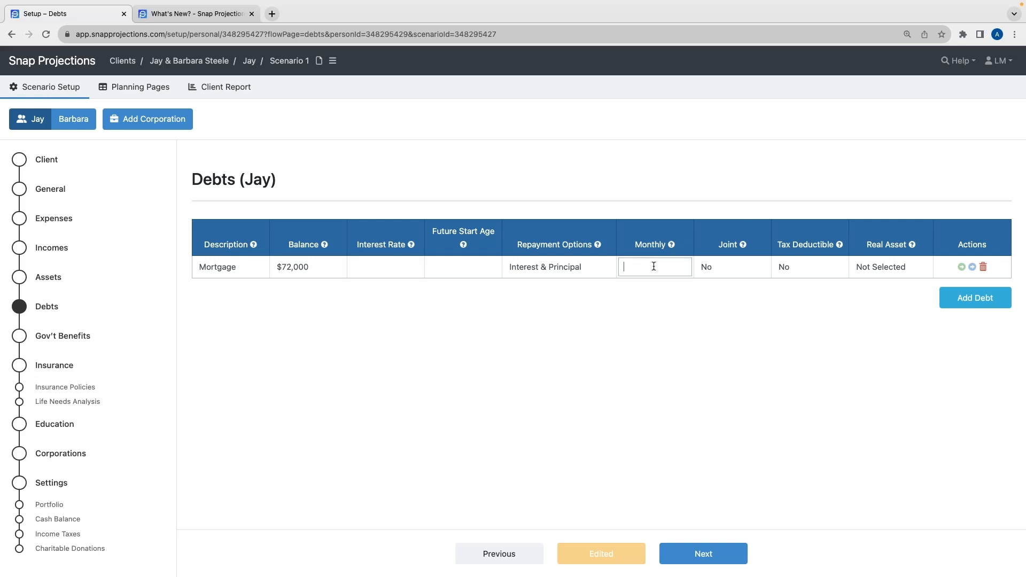
{"action": "type", "text": "1200"}
{"action": "left_click", "coordinate": [387, 268]}
{"action": "type", "text": "3.5"}
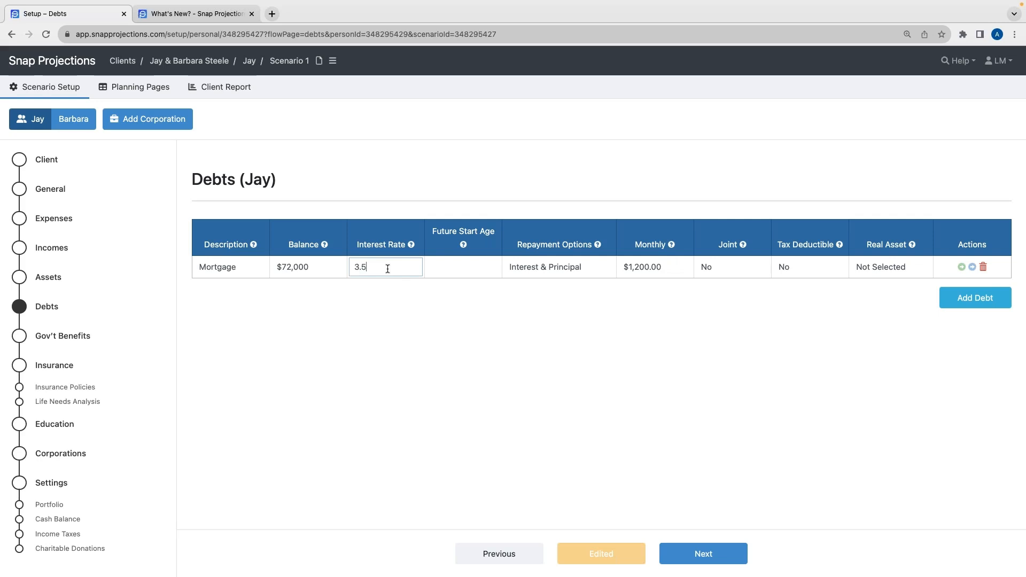
Examine the mortgage's future start age options
{"action": "left_click", "coordinate": [447, 311]}
{"action": "left_click_drag", "start_coordinate": [432, 231], "coordinate": [495, 232]}
{"action": "left_click", "coordinate": [450, 274]}
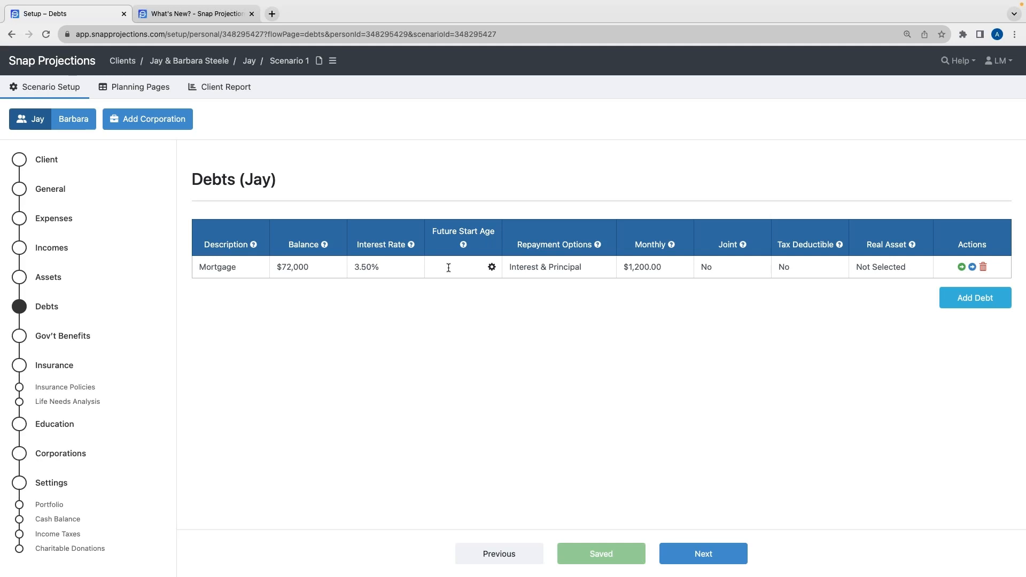
{"action": "left_click", "coordinate": [445, 267]}
{"action": "left_click", "coordinate": [491, 266]}
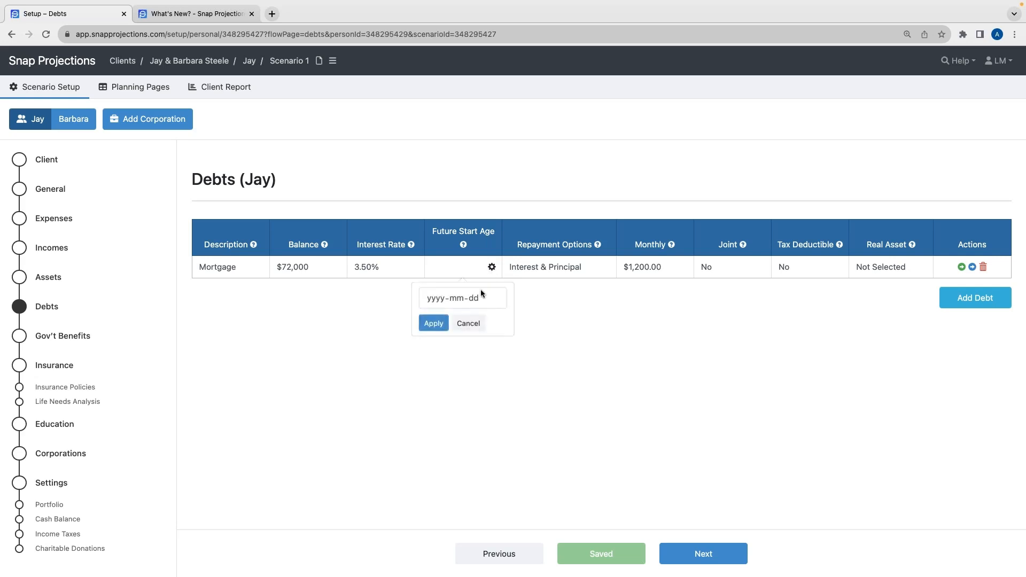
{"action": "left_click", "coordinate": [469, 323]}
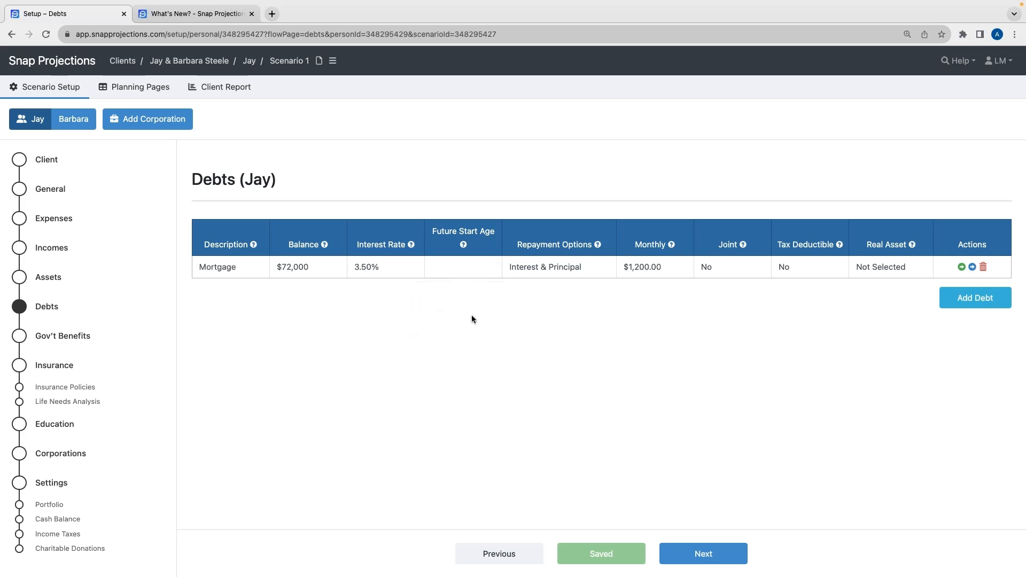
{"action": "left_click", "coordinate": [460, 266]}
{"action": "left_click", "coordinate": [493, 297]}
Mark the mortgage as joint and link it to the Home real asset
{"action": "left_click", "coordinate": [737, 267]}
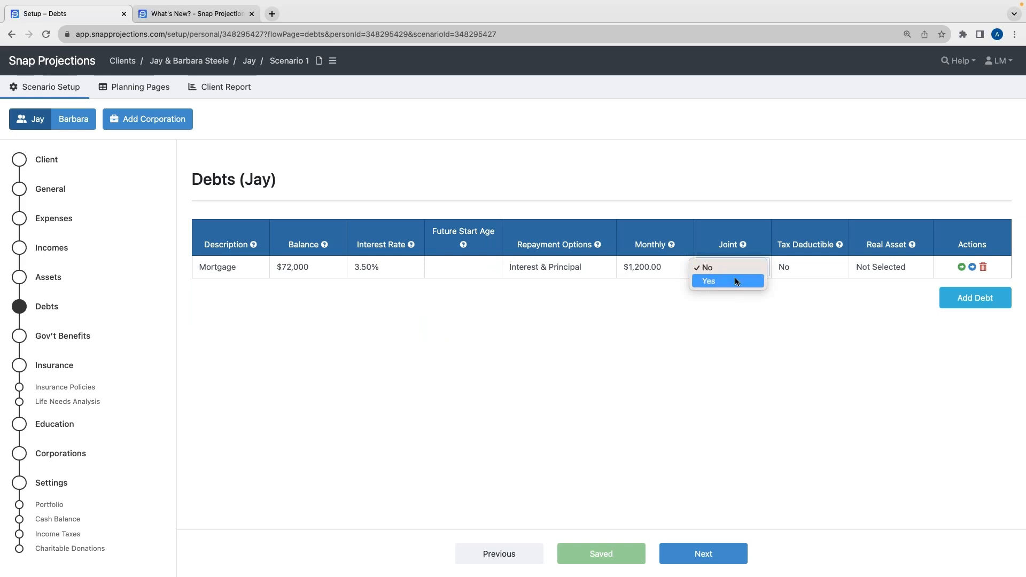
{"action": "left_click", "coordinate": [735, 281]}
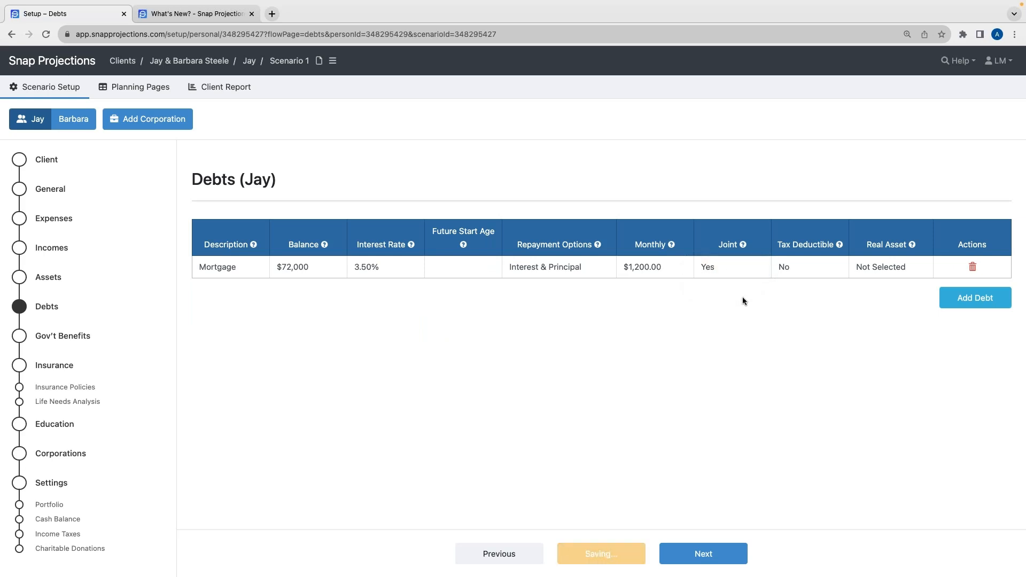
{"action": "mouse_move", "coordinate": [840, 247]}
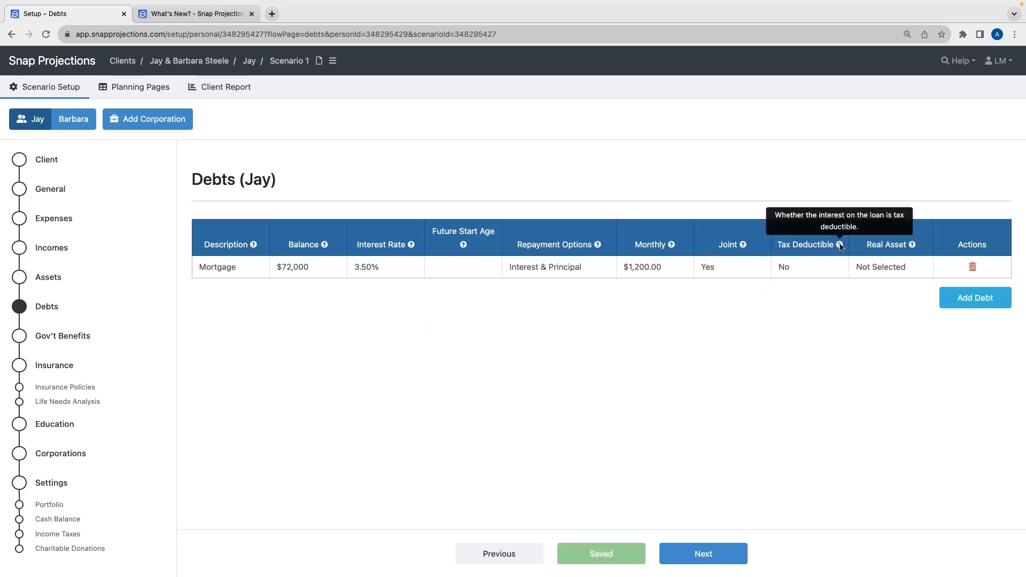
{"action": "left_click", "coordinate": [888, 271]}
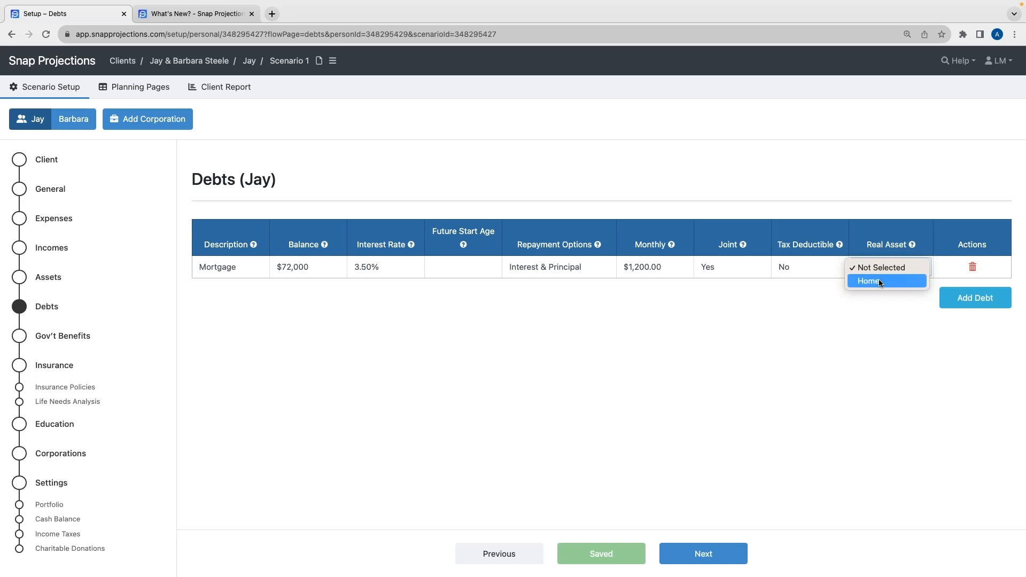
{"action": "left_click", "coordinate": [878, 279]}
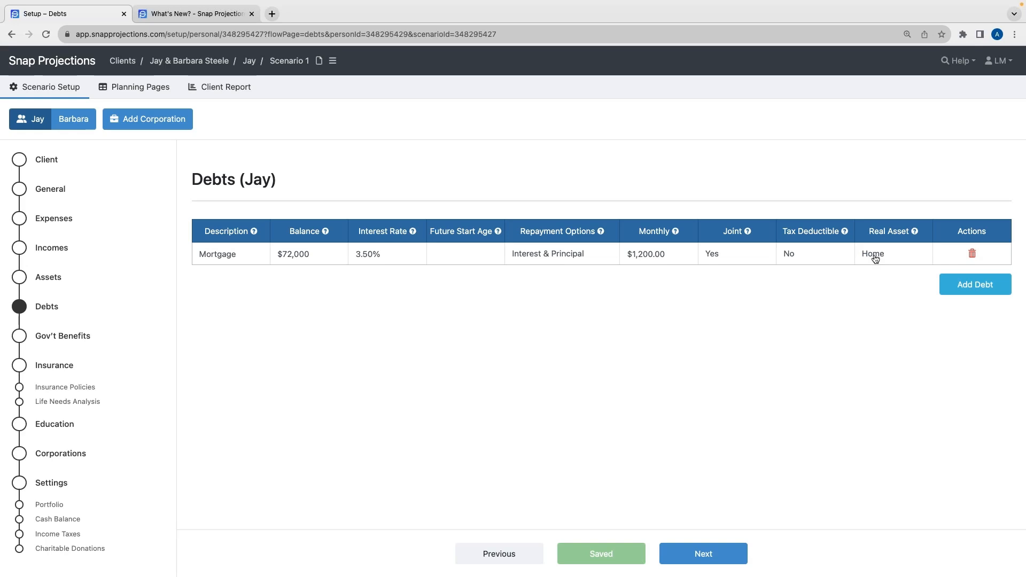
Go to Jay's Gov't Benefits page and set his CPP percent of maximum at age 65 to 75
{"action": "mouse_move", "coordinate": [325, 231]}
{"action": "left_click", "coordinate": [705, 555]}
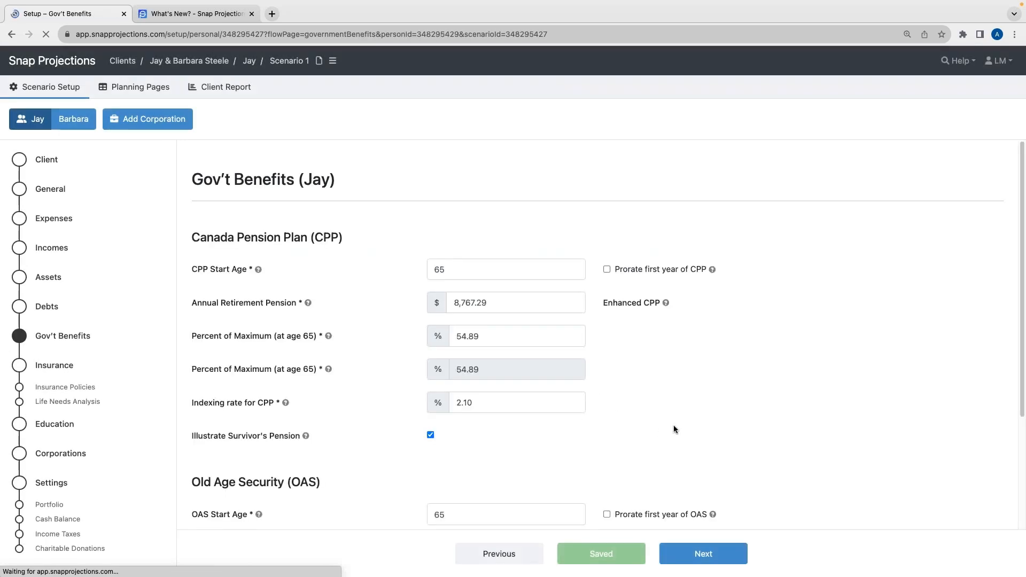
{"action": "left_click", "coordinate": [692, 366]}
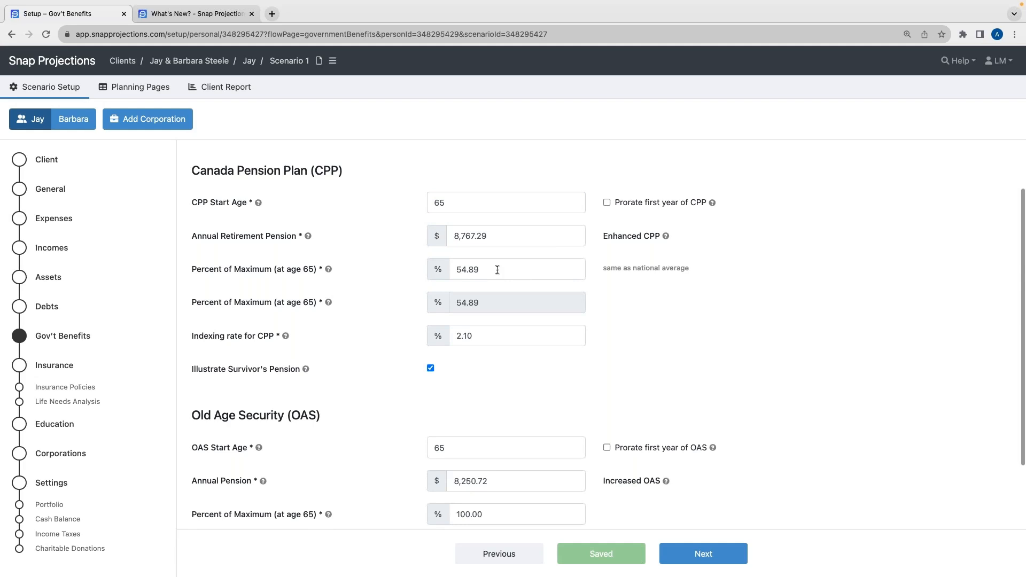
{"action": "left_click_drag", "start_coordinate": [602, 269], "coordinate": [700, 282]}
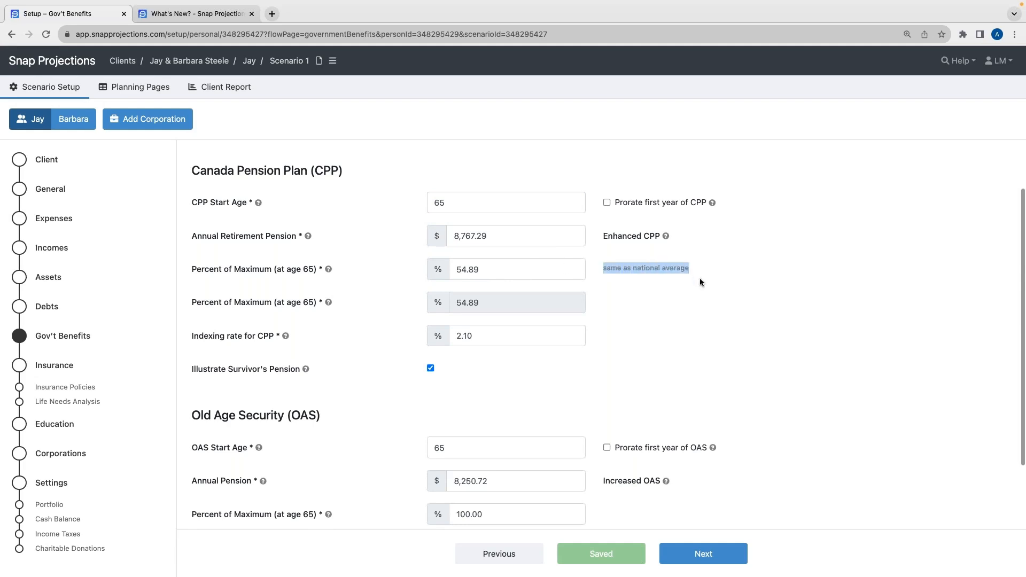
{"action": "left_click", "coordinate": [686, 295]}
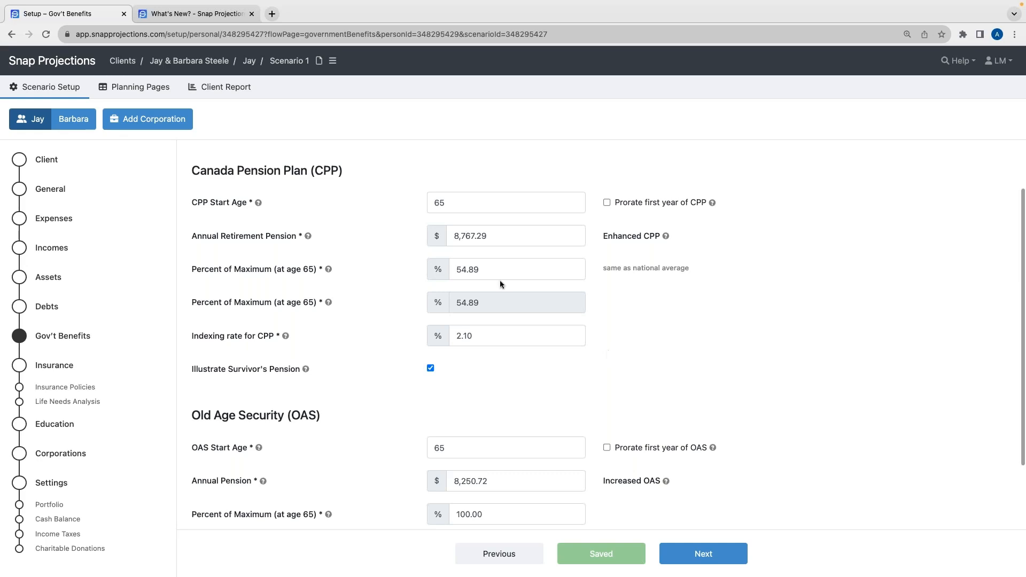
{"action": "double_click", "coordinate": [488, 270]}
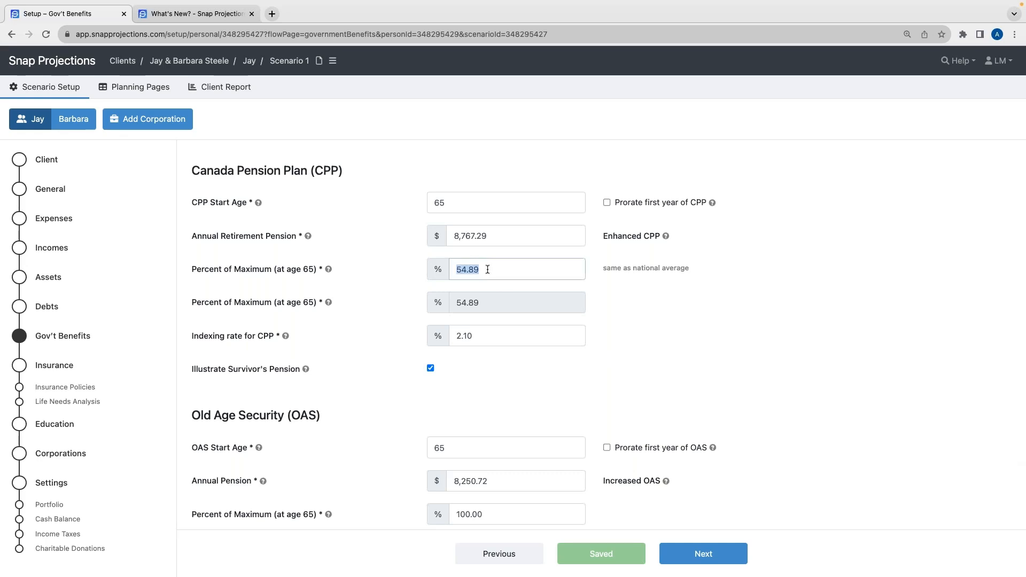
{"action": "type", "text": "75"}
{"action": "left_click", "coordinate": [635, 319]}
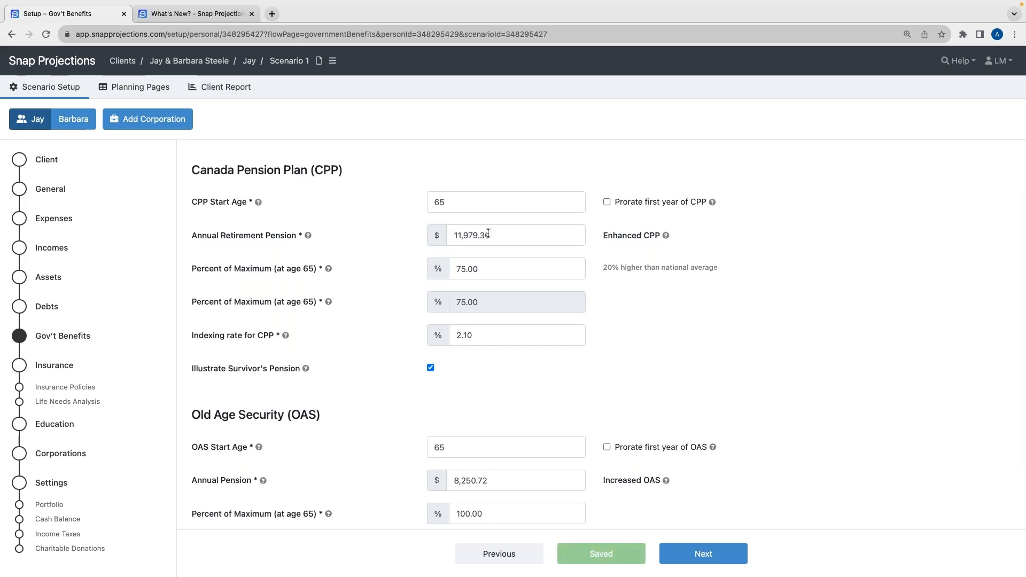
Review Jay's CPP indexing rate and Old Age Security settings
{"action": "scroll", "coordinate": [488, 233], "scroll_direction": "up", "scroll_amount": 2}
{"action": "scroll", "coordinate": [512, 338], "scroll_direction": "down", "scroll_amount": 5}
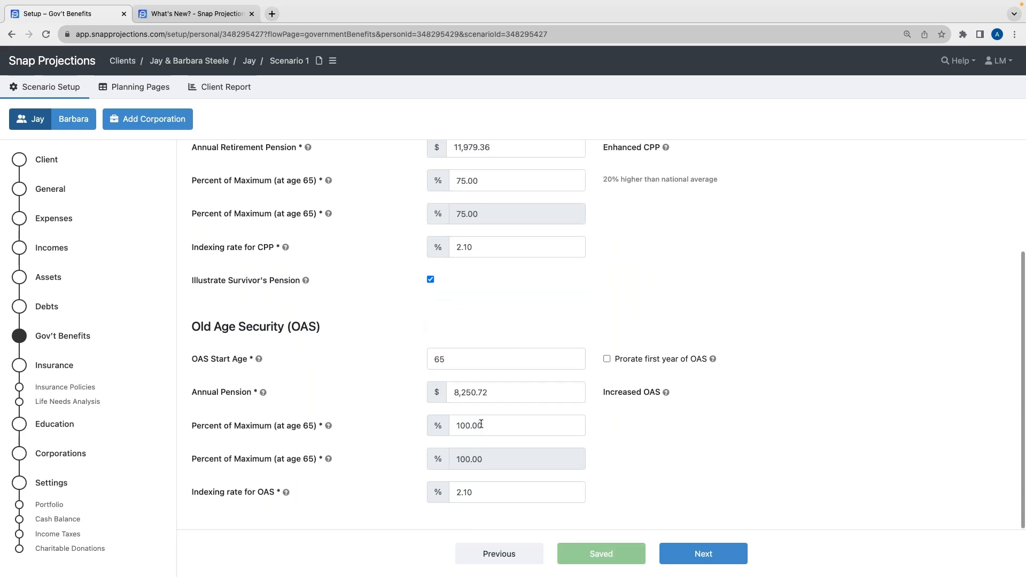
{"action": "scroll", "coordinate": [482, 308], "scroll_direction": "up", "scroll_amount": 4}
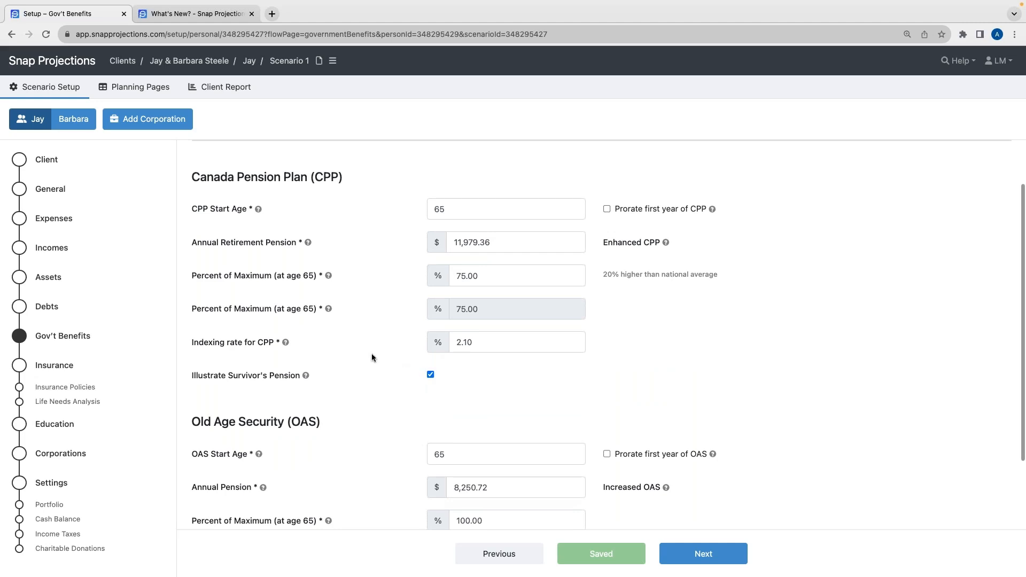
{"action": "double_click", "coordinate": [480, 343]}
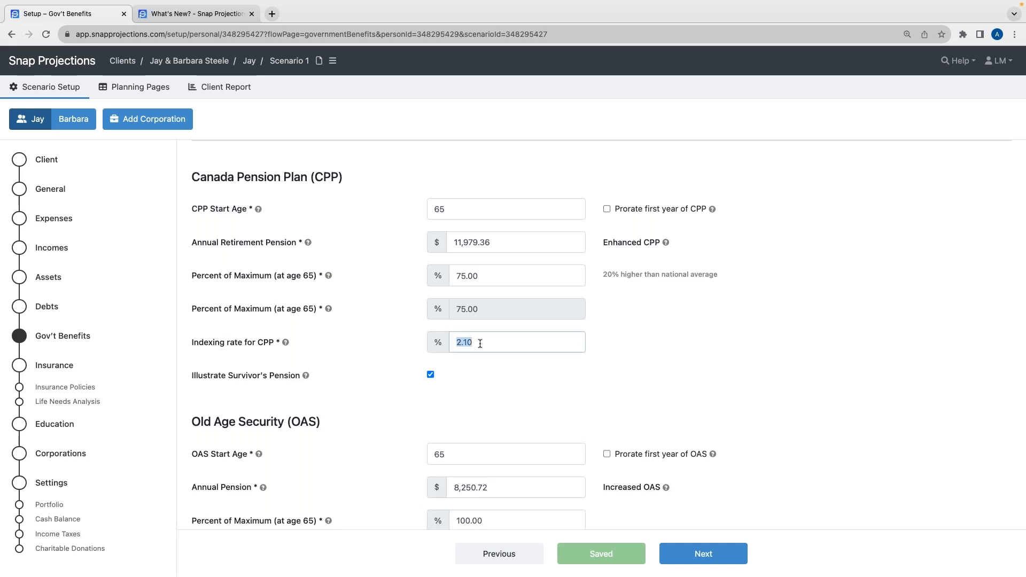
{"action": "left_click", "coordinate": [488, 368]}
{"action": "scroll", "coordinate": [487, 367], "scroll_direction": "down", "scroll_amount": 1}
{"action": "scroll", "coordinate": [488, 369], "scroll_direction": "down", "scroll_amount": 1}
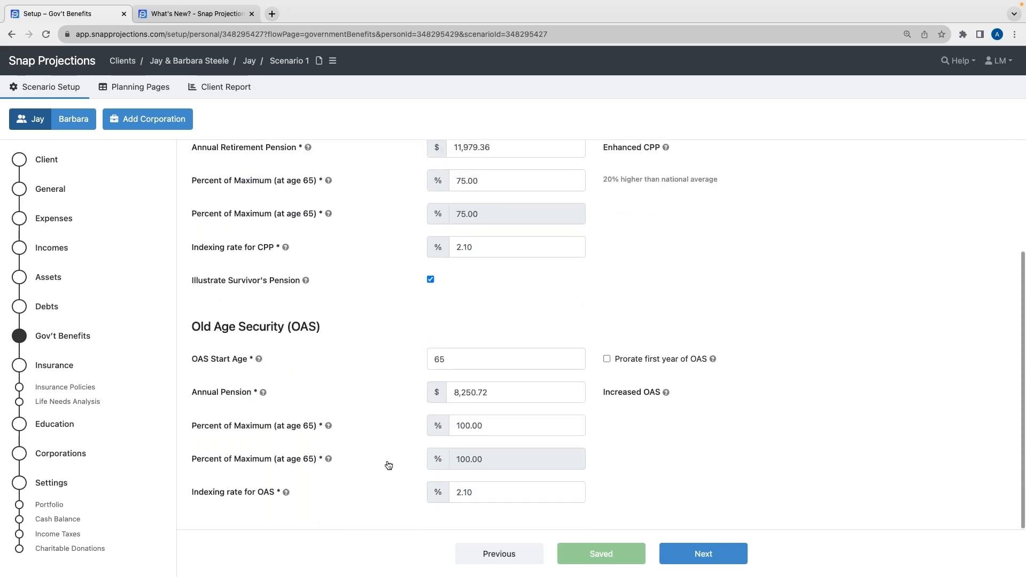
{"action": "scroll", "coordinate": [389, 467], "scroll_direction": "up", "scroll_amount": 3}
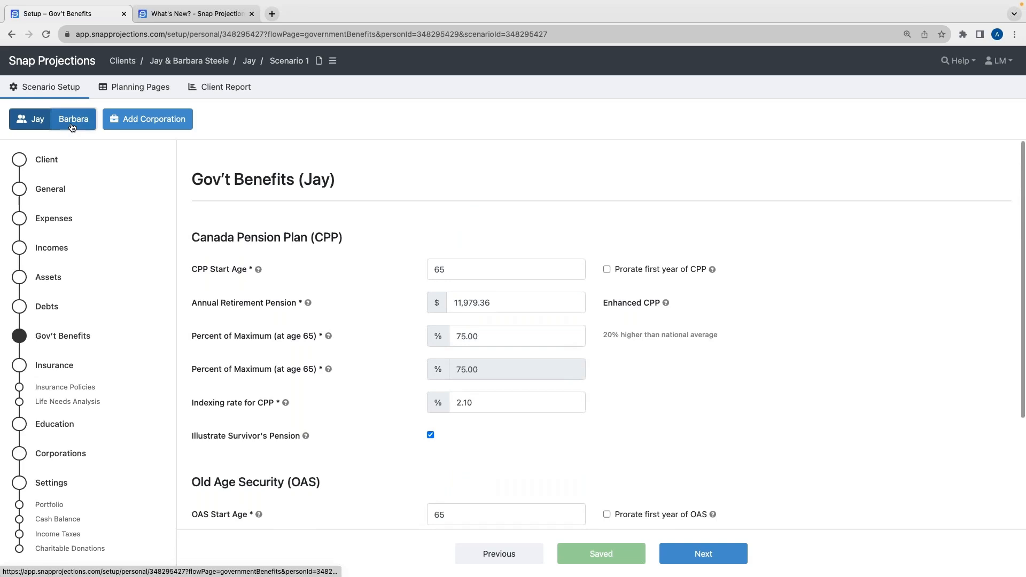
Switch to Barbara and set her CPP percent of maximum at age 65 to 75.00
{"action": "left_click", "coordinate": [72, 120]}
{"action": "left_click", "coordinate": [496, 334]}
{"action": "type", "text": "75.00"}
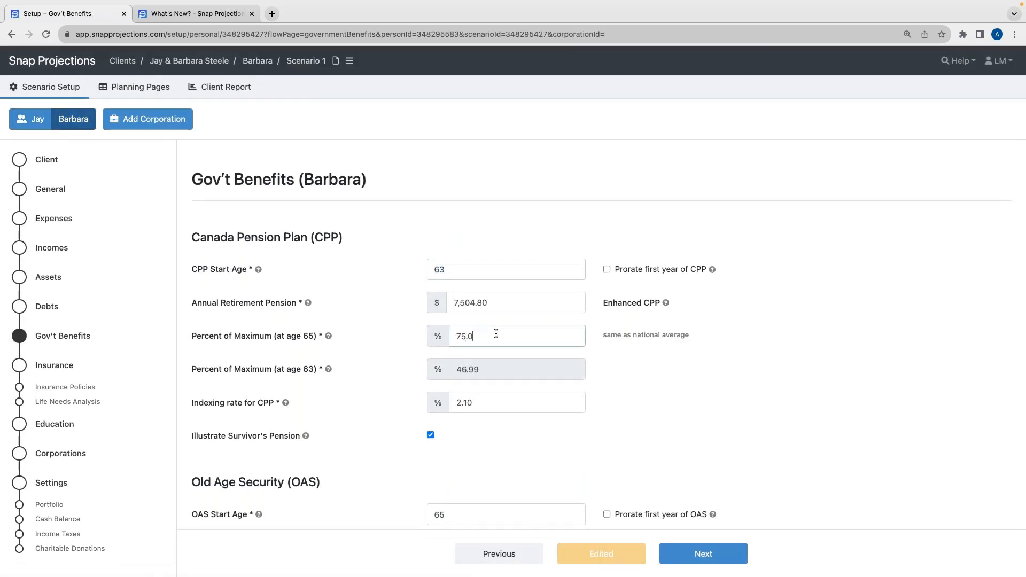
{"action": "left_click", "coordinate": [688, 396]}
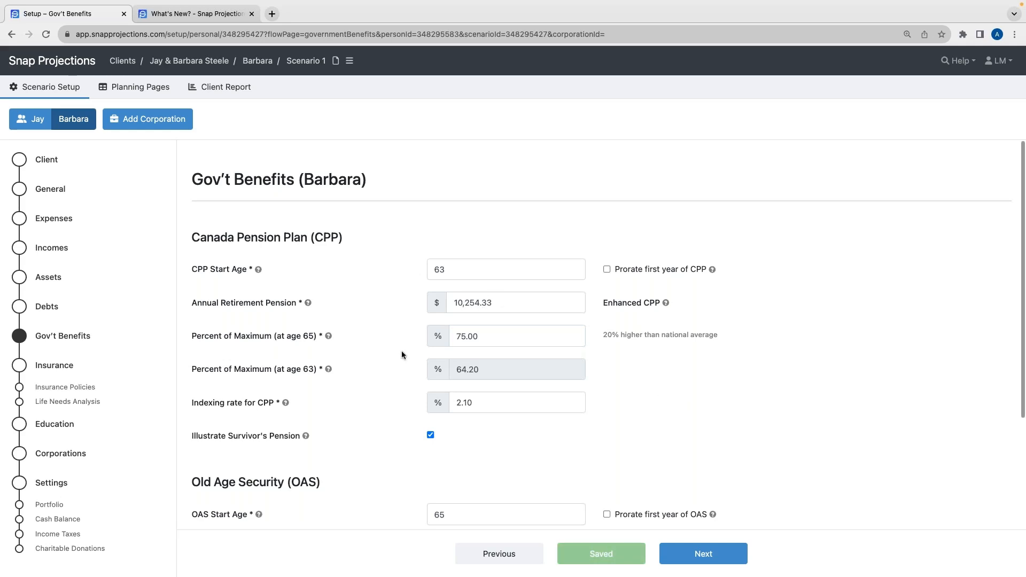
Set Barbara's CPP start age to 65
{"action": "double_click", "coordinate": [463, 272]}
{"action": "type", "text": "65"}
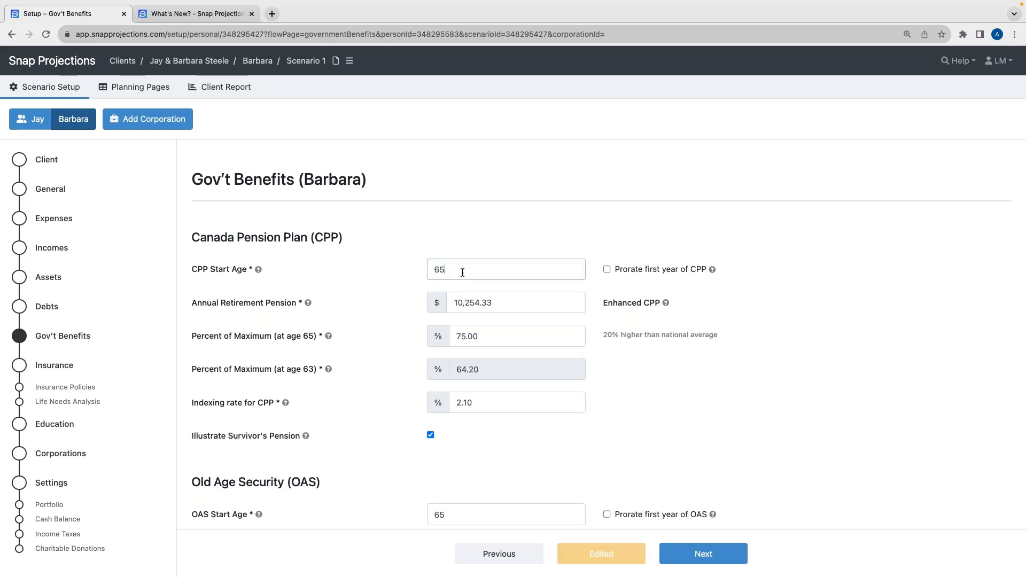
{"action": "left_click", "coordinate": [370, 276]}
{"action": "left_click", "coordinate": [371, 276]}
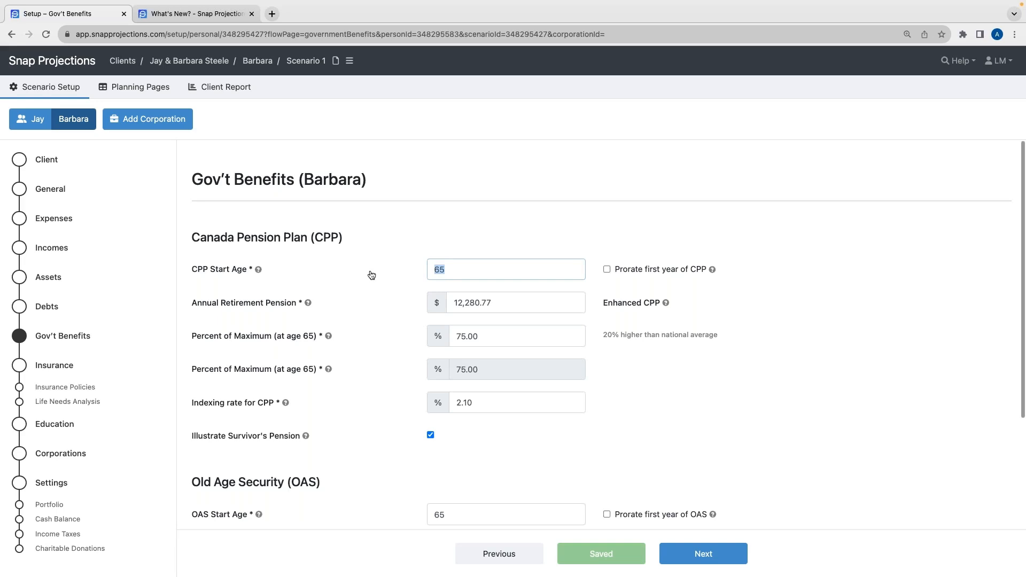
{"action": "left_click", "coordinate": [390, 241]}
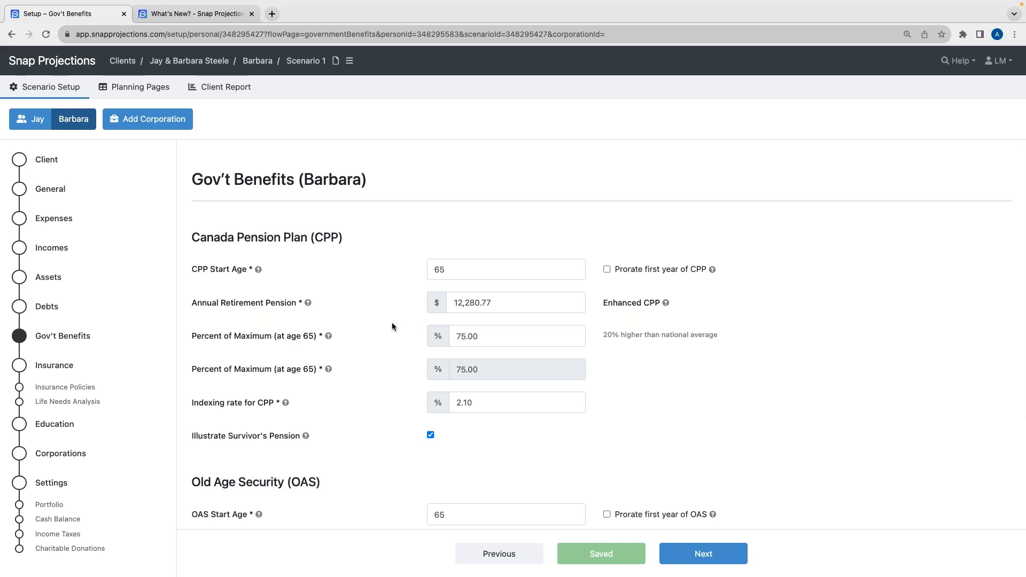
Review Barbara's CPP and Old Age Security settings
{"action": "scroll", "coordinate": [392, 325], "scroll_direction": "down", "scroll_amount": 2}
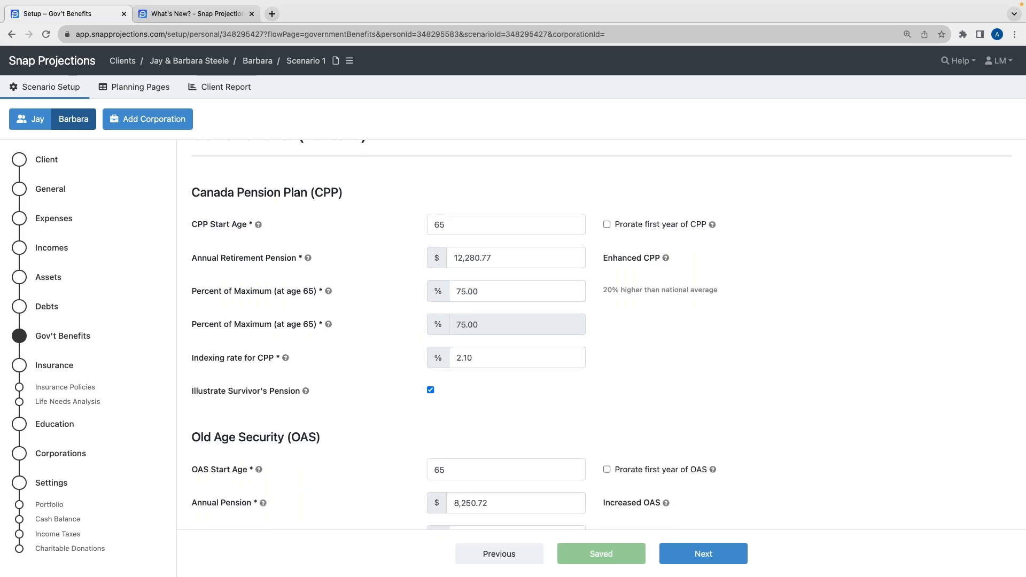
{"action": "scroll", "coordinate": [394, 317], "scroll_direction": "up", "scroll_amount": 2}
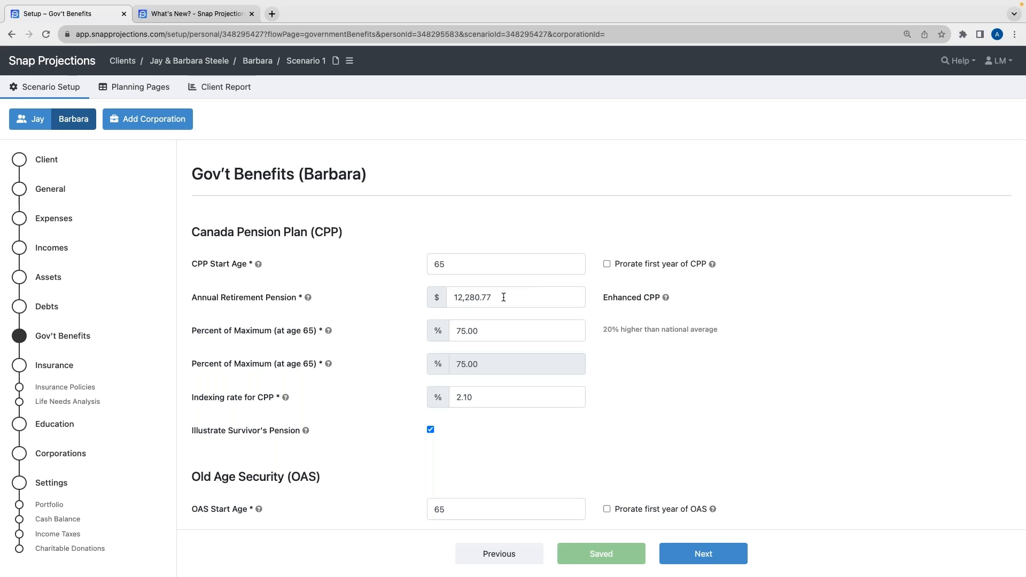
{"action": "triple_click", "coordinate": [647, 375]}
{"action": "scroll", "coordinate": [644, 396], "scroll_direction": "down", "scroll_amount": 3}
{"action": "left_click", "coordinate": [646, 283]}
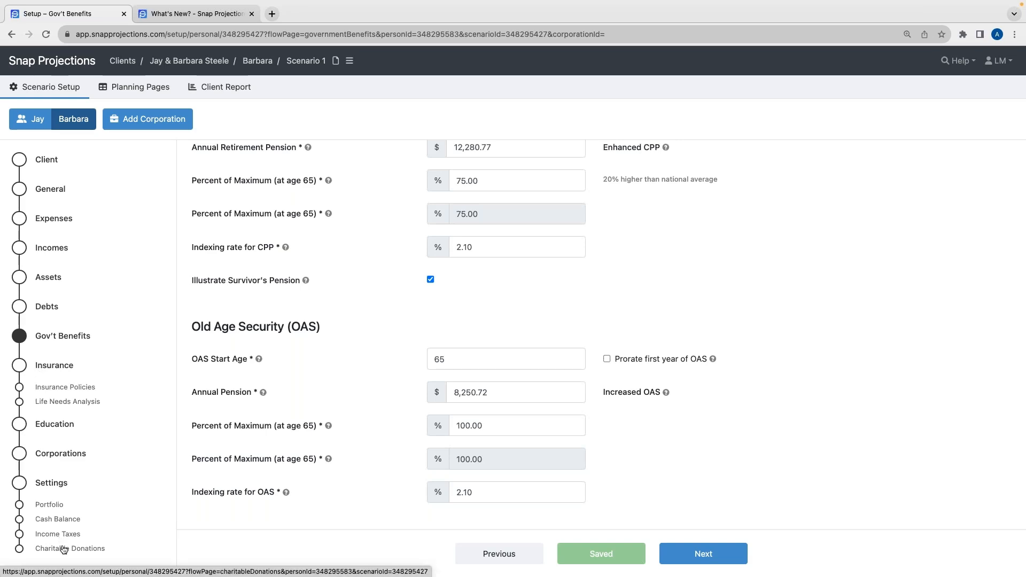
Open the Planning Pages to review the combined scenario projection
{"action": "left_click", "coordinate": [130, 88]}
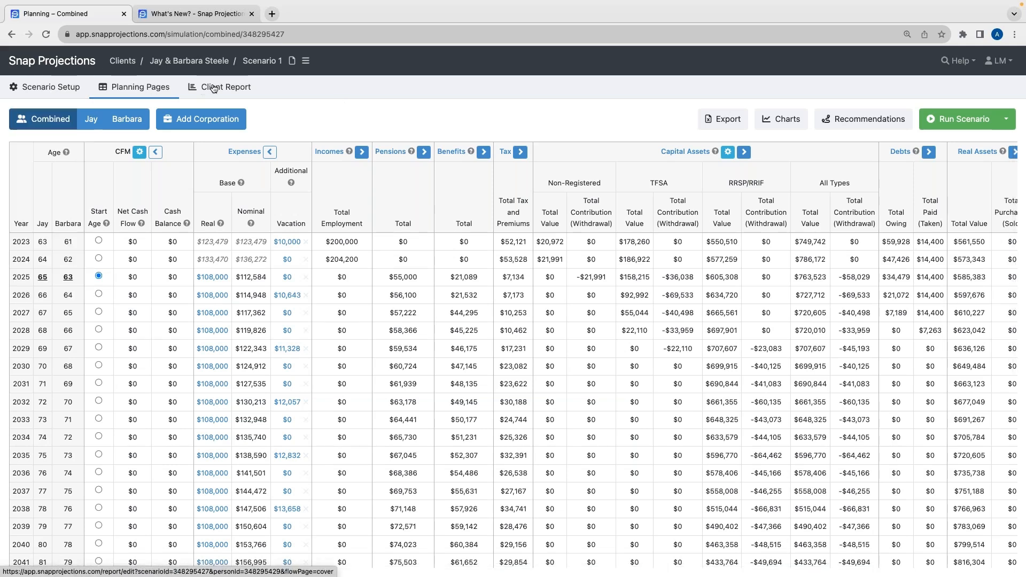
{"action": "mouse_move", "coordinate": [74, 91]}
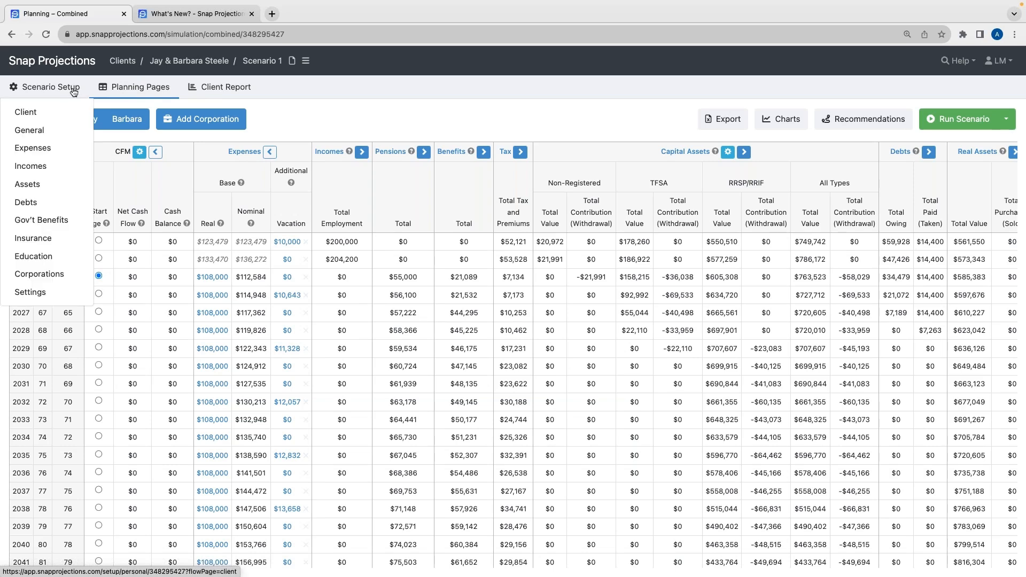
{"action": "mouse_move", "coordinate": [30, 297]}
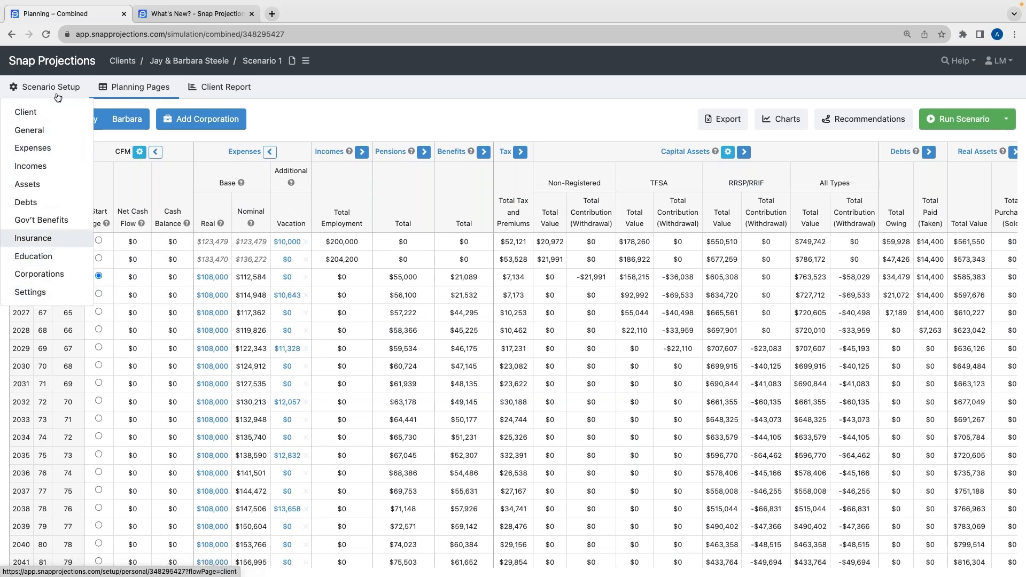
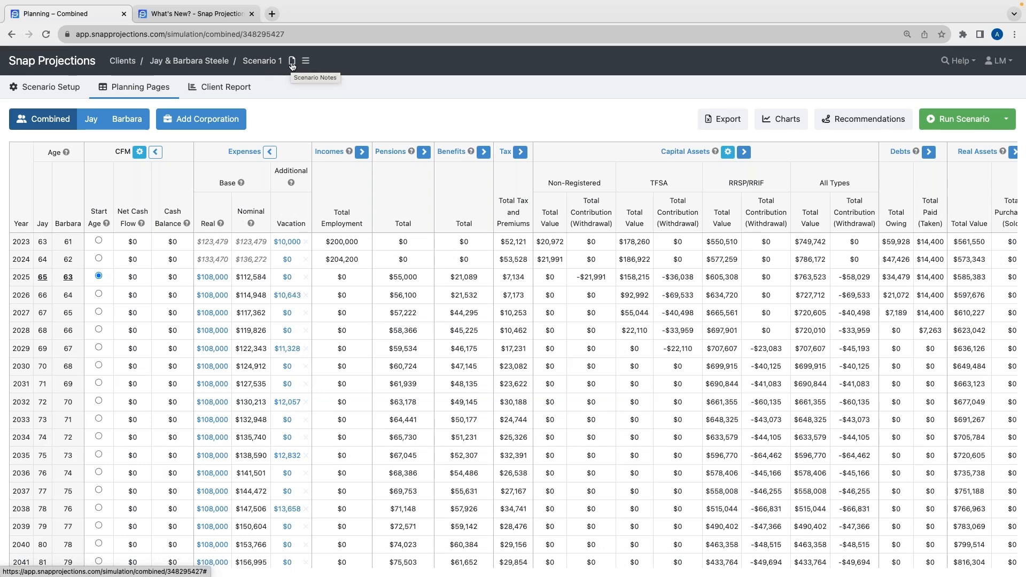
Check the scenario notes and the scenario options menu without making changes
{"action": "left_click", "coordinate": [292, 63]}
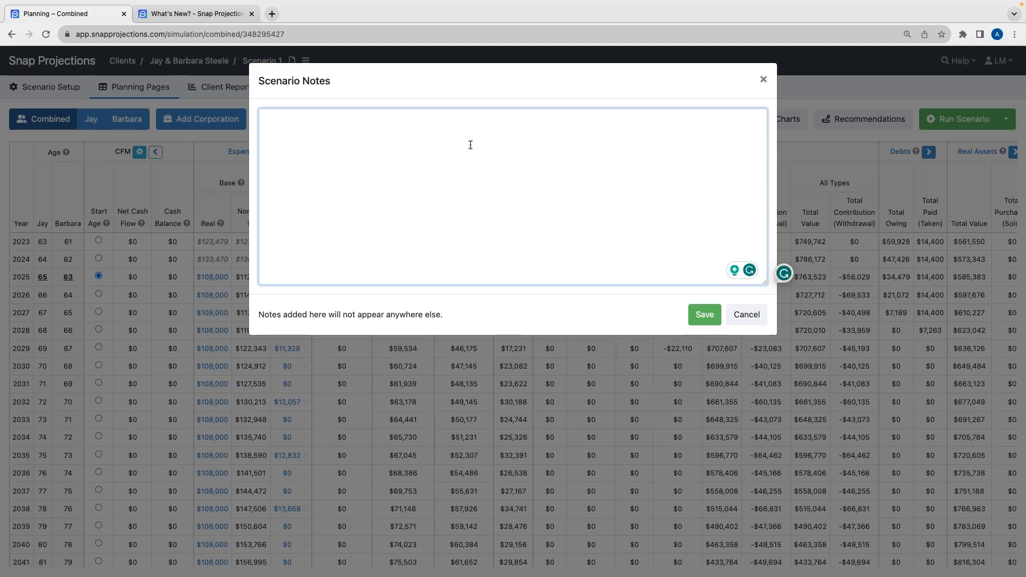
{"action": "left_click", "coordinate": [763, 80]}
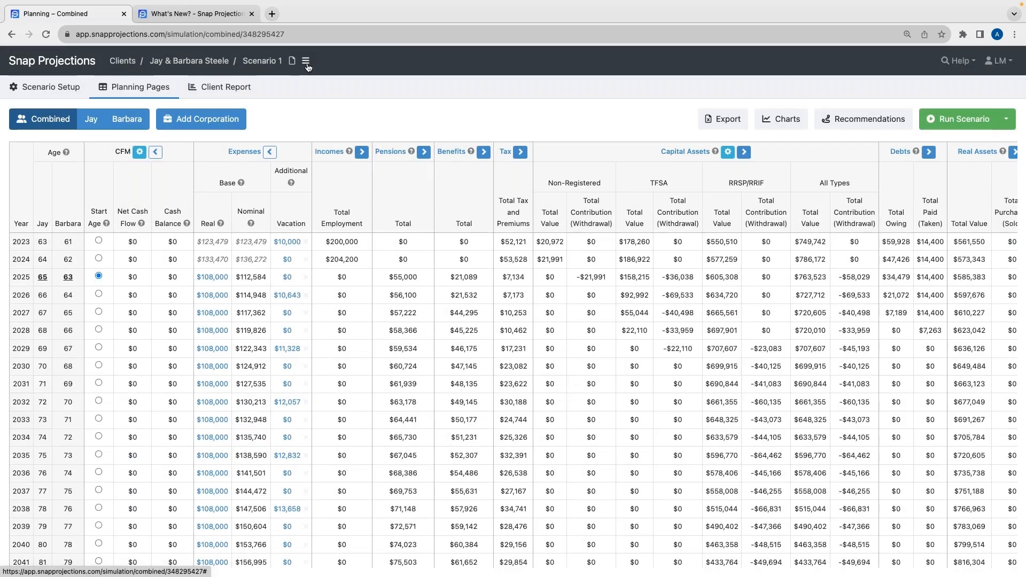
{"action": "left_click", "coordinate": [306, 62]}
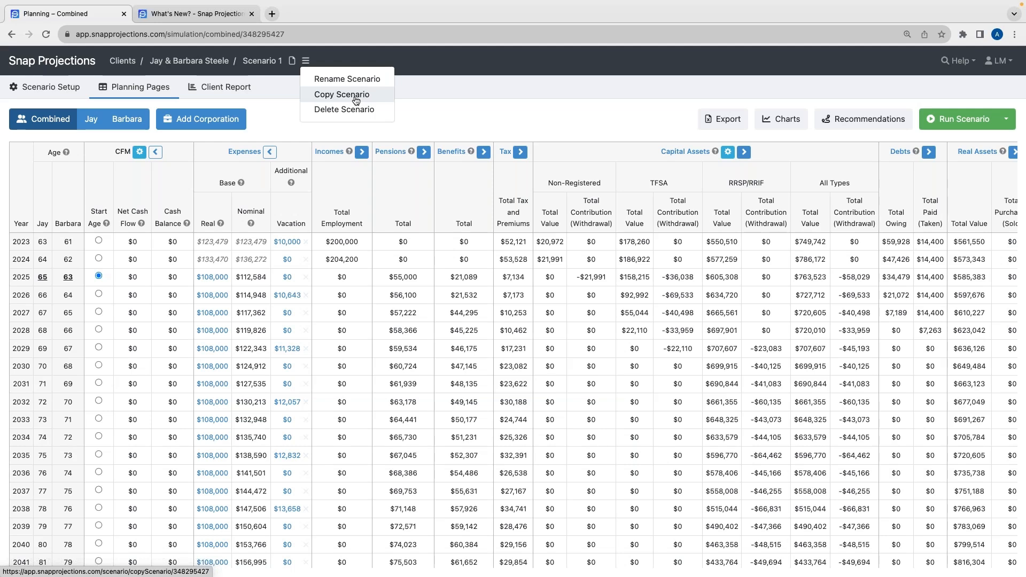
{"action": "left_click", "coordinate": [414, 99]}
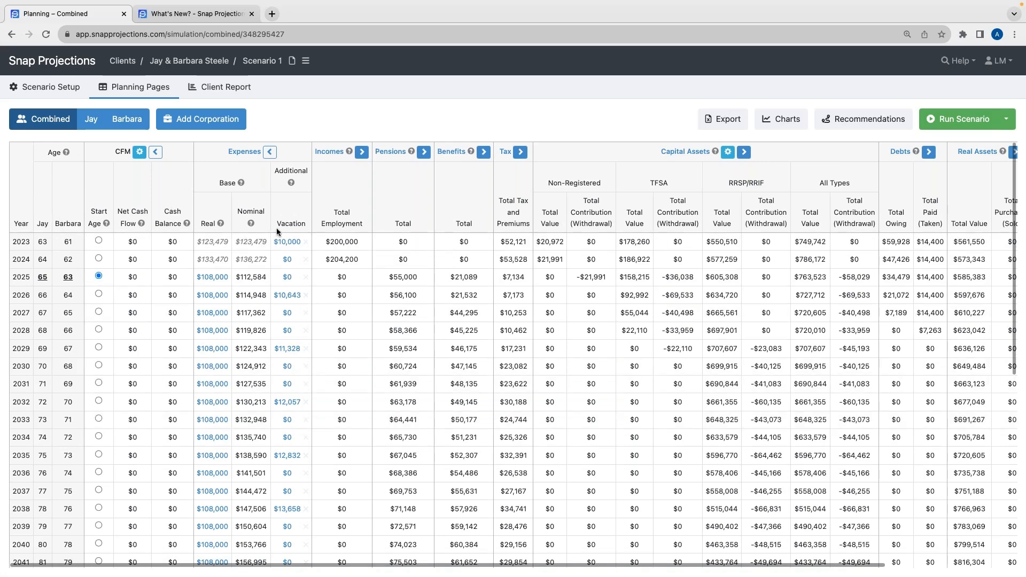
Scroll through the combined projection's years and columns to review the results
{"action": "scroll", "coordinate": [278, 228], "scroll_direction": "right", "scroll_amount": 3}
{"action": "scroll", "coordinate": [283, 229], "scroll_direction": "left", "scroll_amount": 3}
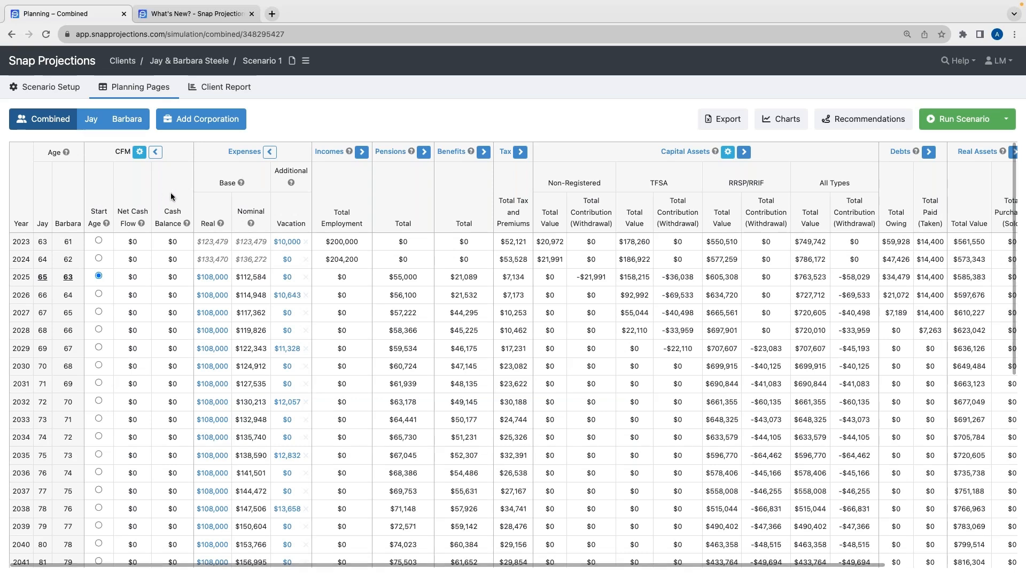
{"action": "scroll", "coordinate": [127, 370], "scroll_direction": "down", "scroll_amount": 10}
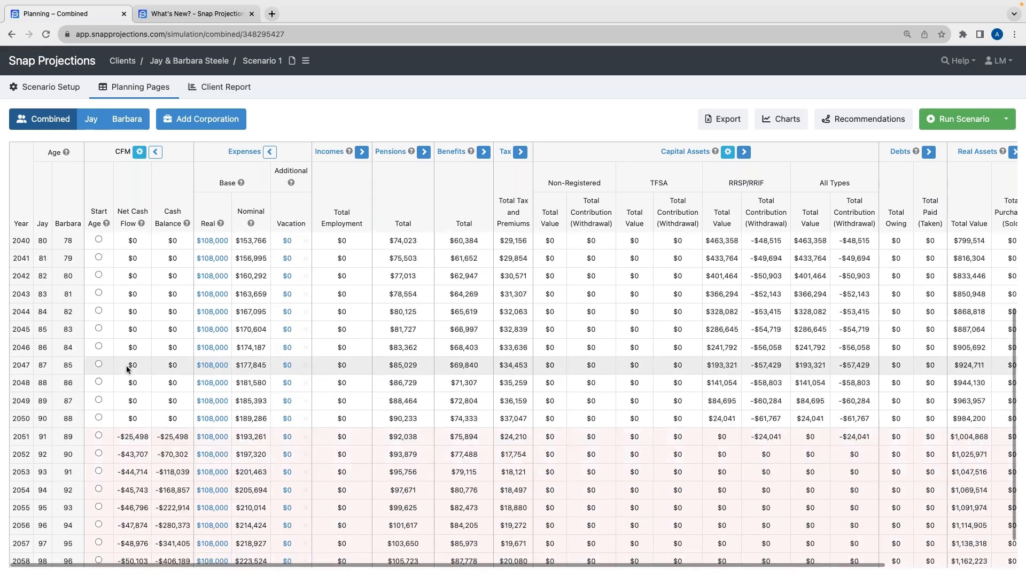
{"action": "scroll", "coordinate": [128, 370], "scroll_direction": "up", "scroll_amount": 10}
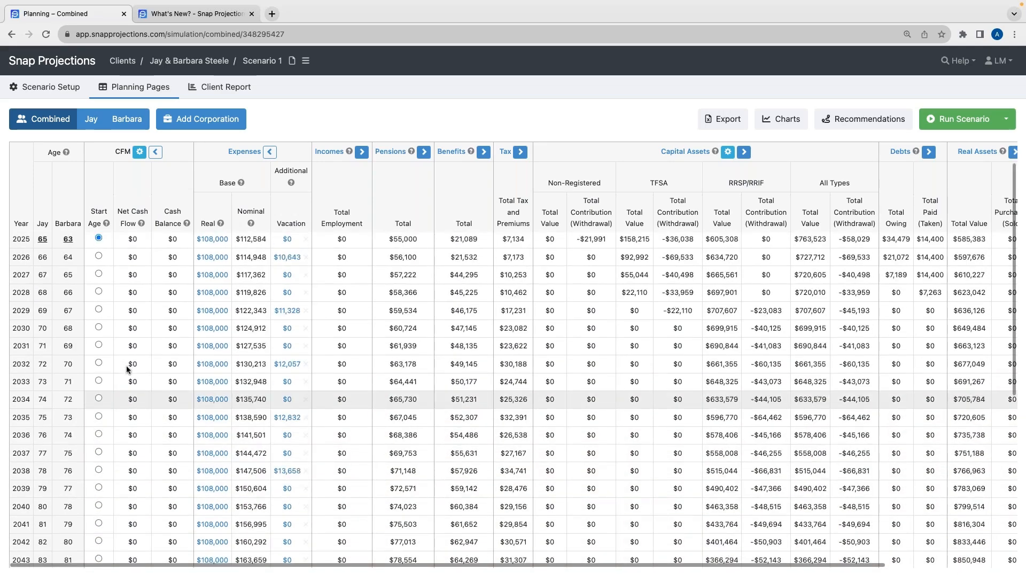
{"action": "scroll", "coordinate": [129, 367], "scroll_direction": "down", "scroll_amount": 7}
{"action": "scroll", "coordinate": [128, 369], "scroll_direction": "down", "scroll_amount": 3}
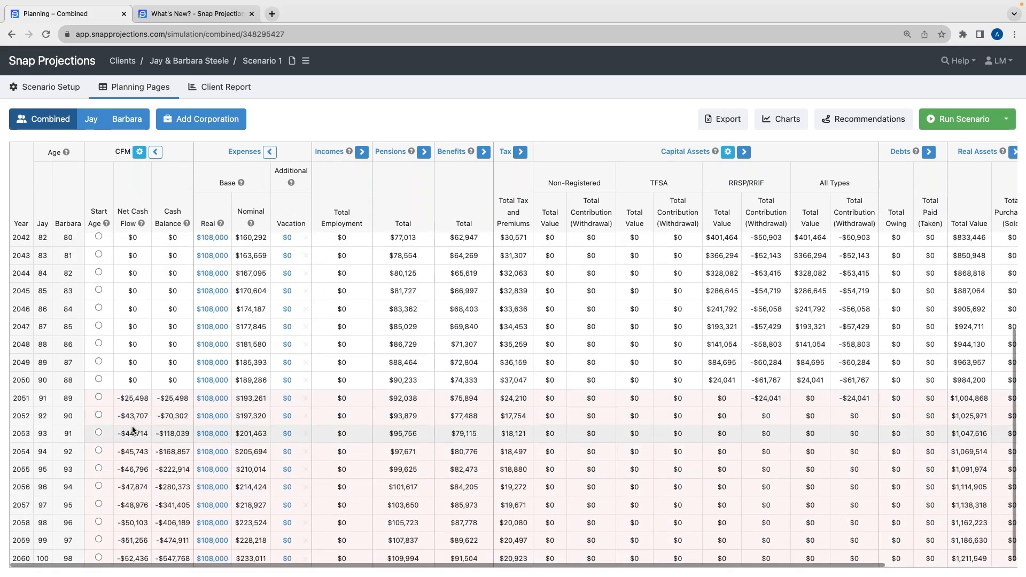
{"action": "scroll", "coordinate": [133, 428], "scroll_direction": "up", "scroll_amount": 10}
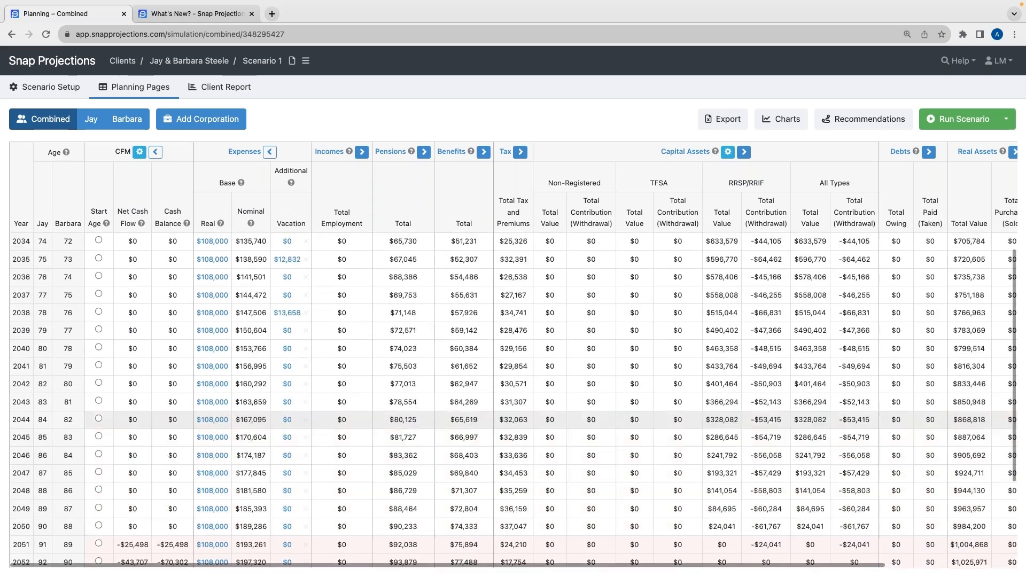
{"action": "scroll", "coordinate": [133, 433], "scroll_direction": "up", "scroll_amount": 1}
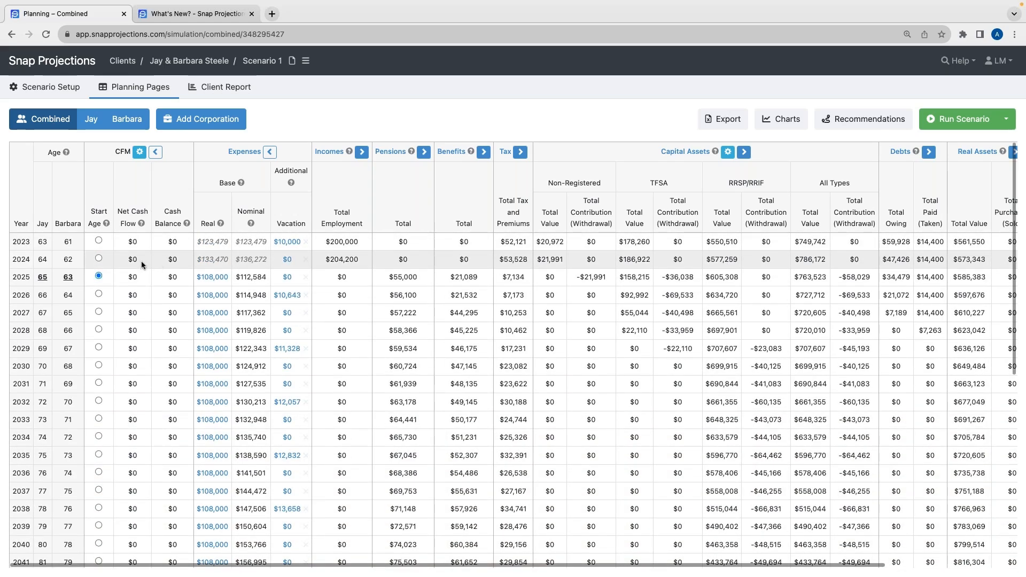
{"action": "scroll", "coordinate": [222, 161], "scroll_direction": "right", "scroll_amount": 2}
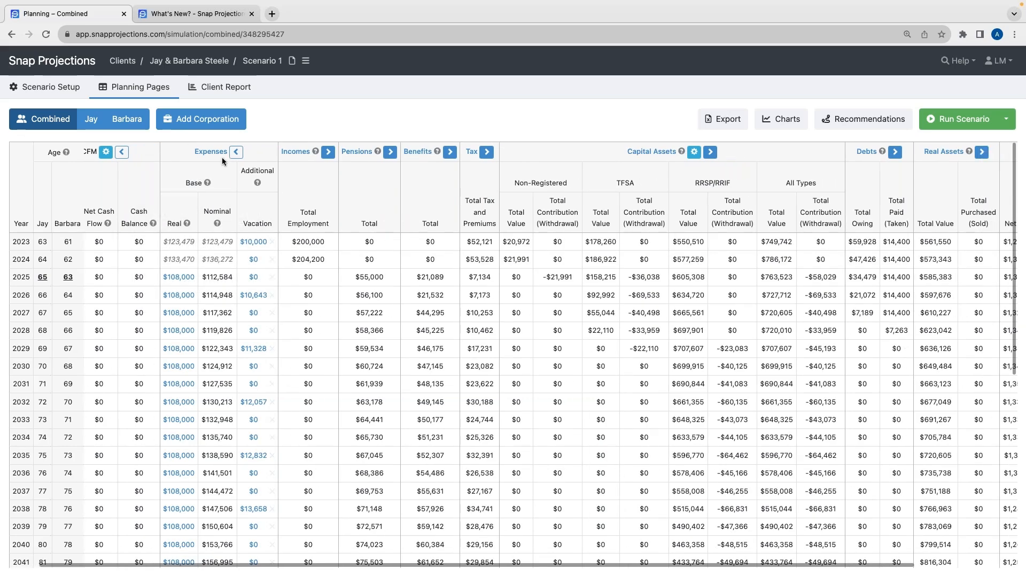
{"action": "scroll", "coordinate": [189, 209], "scroll_direction": "left", "scroll_amount": 2}
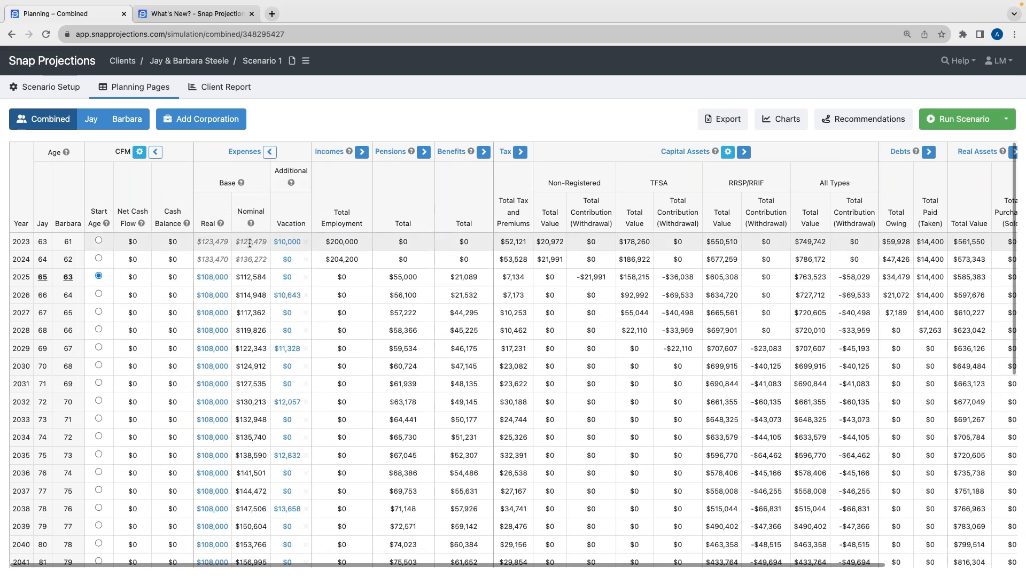
Review the combined projection's tax, asset, debt and balance columns
{"action": "mouse_move", "coordinate": [248, 253]}
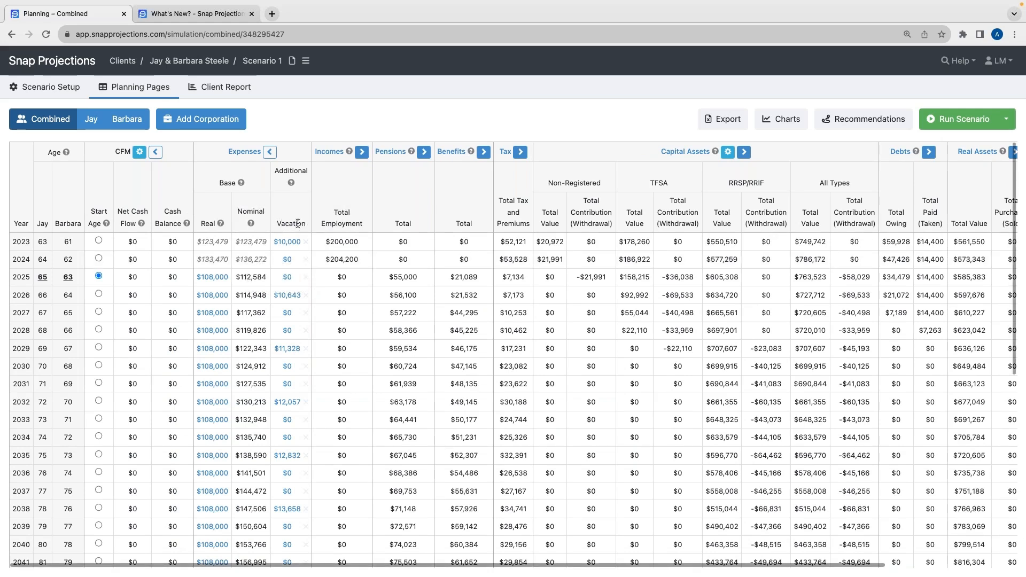
{"action": "left_click_drag", "start_coordinate": [308, 223], "coordinate": [275, 225]}
{"action": "left_click", "coordinate": [283, 215]}
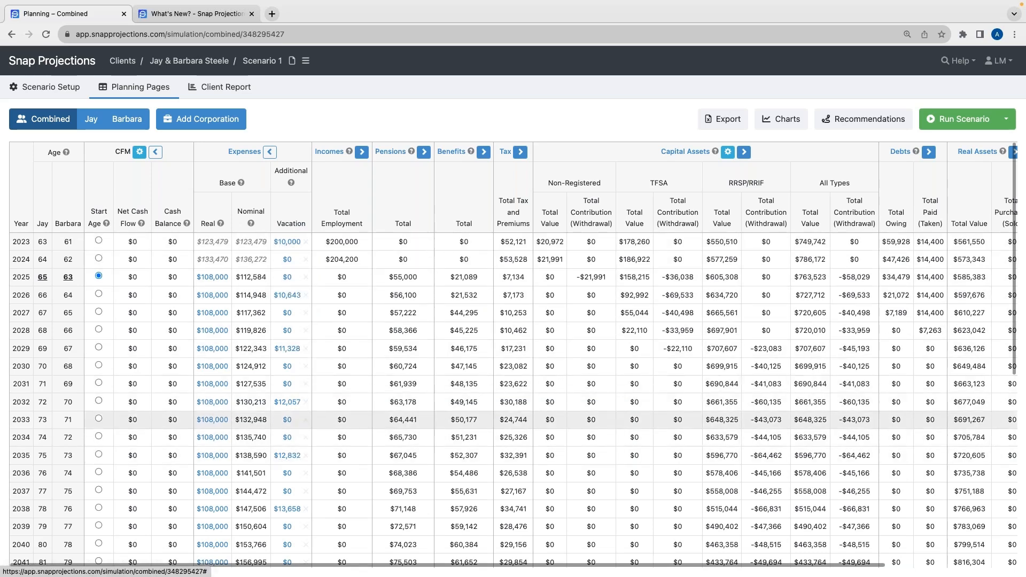
{"action": "scroll", "coordinate": [245, 319], "scroll_direction": "right", "scroll_amount": 2}
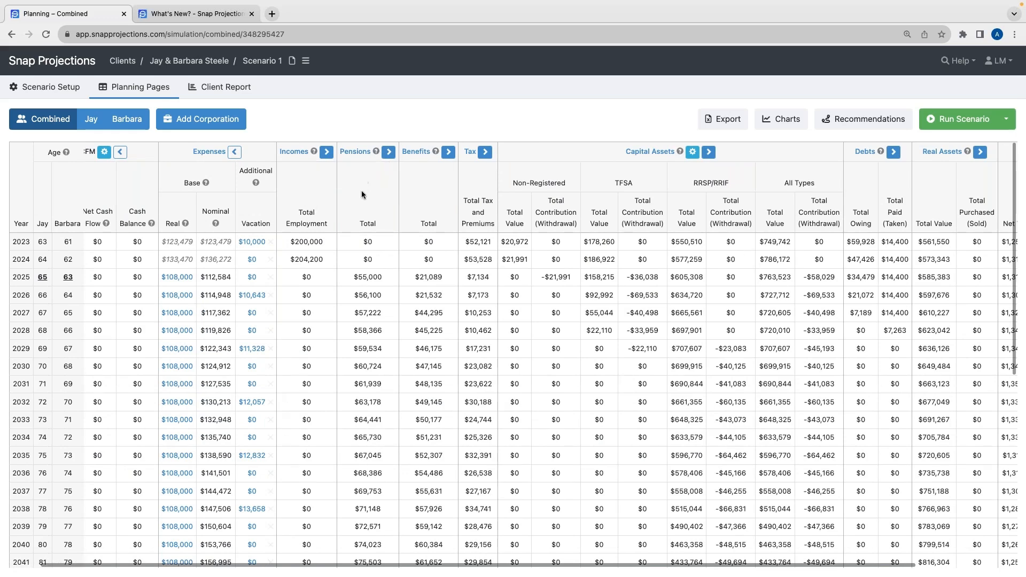
{"action": "scroll", "coordinate": [362, 220], "scroll_direction": "right", "scroll_amount": 2}
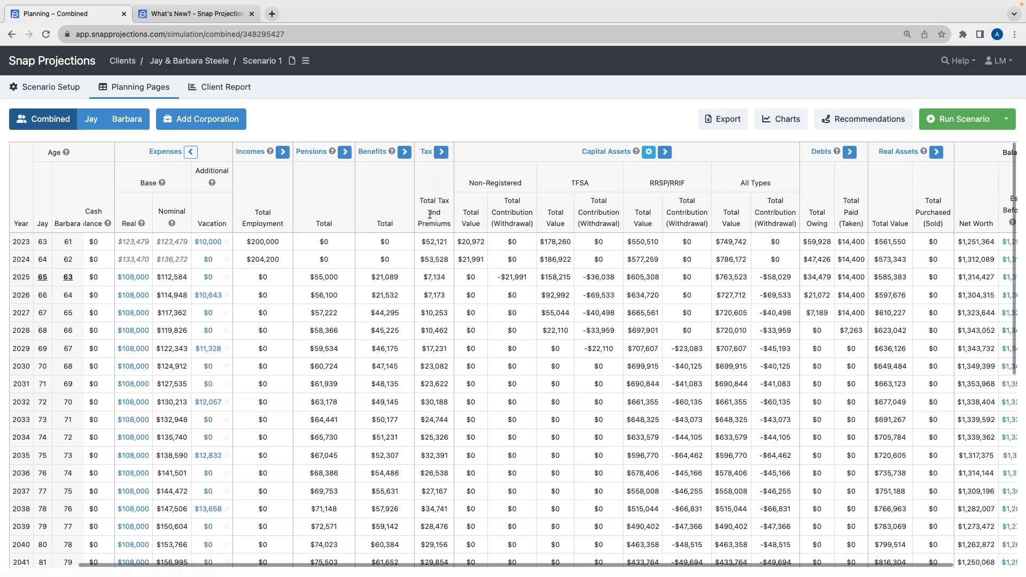
{"action": "scroll", "coordinate": [430, 214], "scroll_direction": "right", "scroll_amount": 1}
{"action": "scroll", "coordinate": [430, 215], "scroll_direction": "right", "scroll_amount": 5}
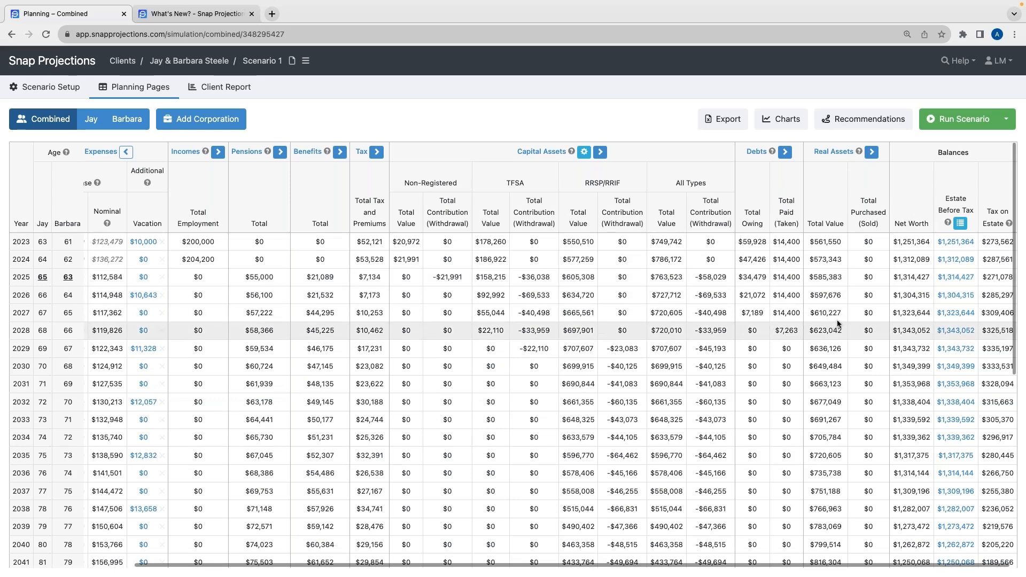
{"action": "left_click_drag", "start_coordinate": [965, 153], "coordinate": [972, 152]}
{"action": "left_click", "coordinate": [973, 153]}
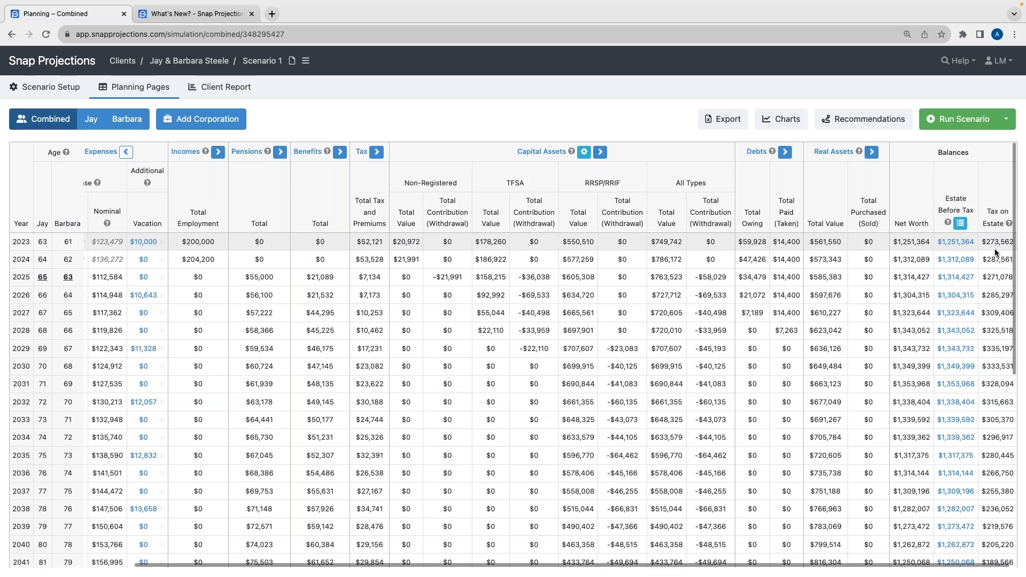
{"action": "scroll", "coordinate": [838, 245], "scroll_direction": "left", "scroll_amount": 5}
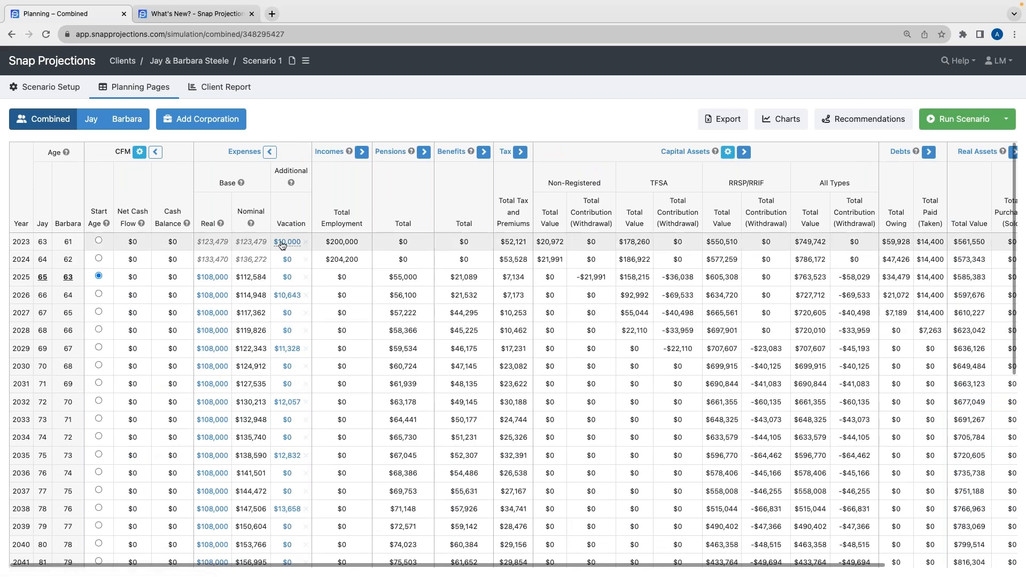
Inspect the 2025 base expense and 2023 vacation expense editors without changing them
{"action": "left_click", "coordinate": [212, 283]}
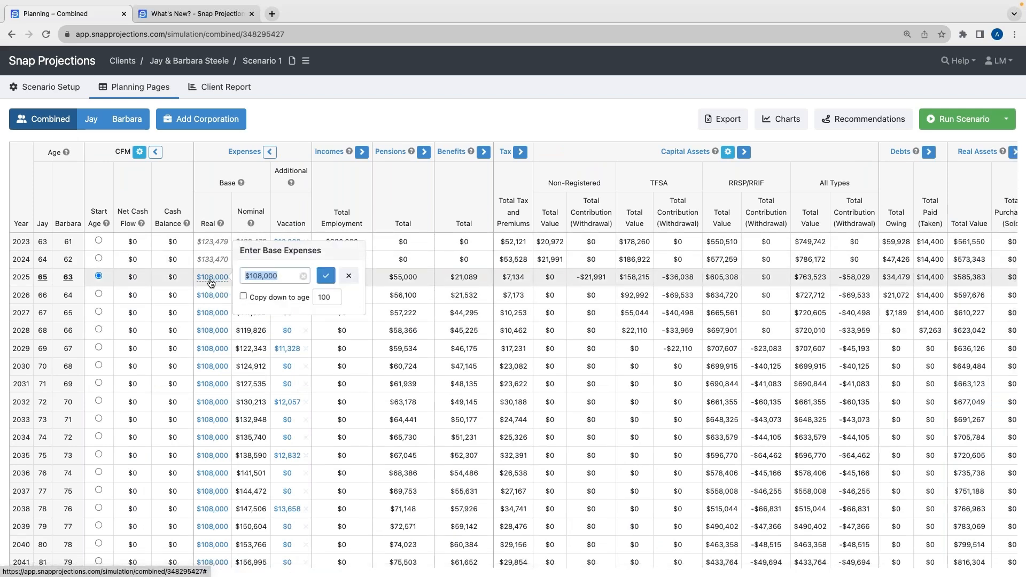
{"action": "left_click", "coordinate": [350, 276]}
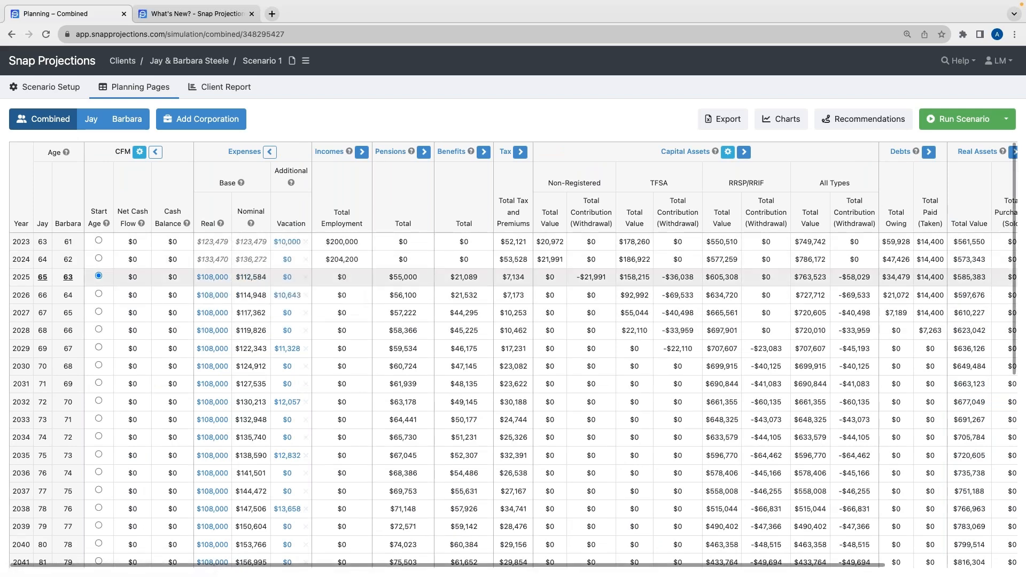
{"action": "left_click", "coordinate": [287, 242]}
{"action": "left_click", "coordinate": [422, 222]}
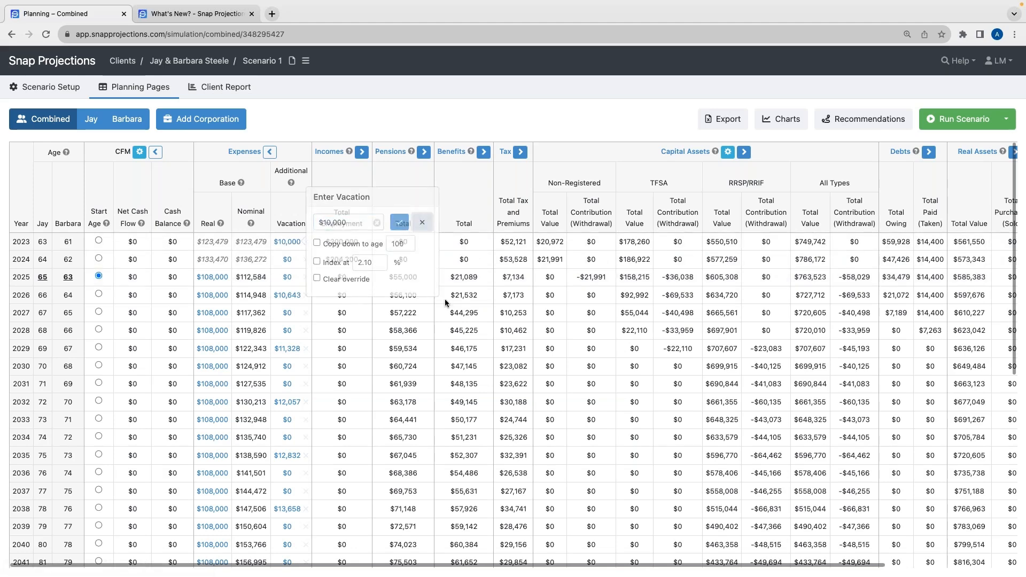
Open the 2024 Net Worth & Estate Summary and close it
{"action": "scroll", "coordinate": [458, 328], "scroll_direction": "right", "scroll_amount": 1}
{"action": "scroll", "coordinate": [458, 328], "scroll_direction": "right", "scroll_amount": 5}
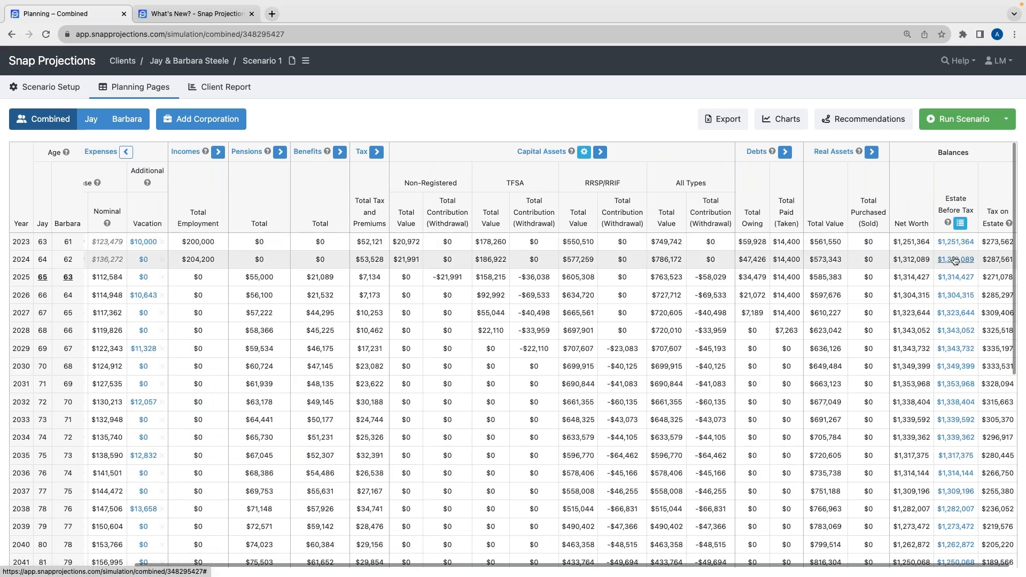
{"action": "left_click", "coordinate": [955, 260]}
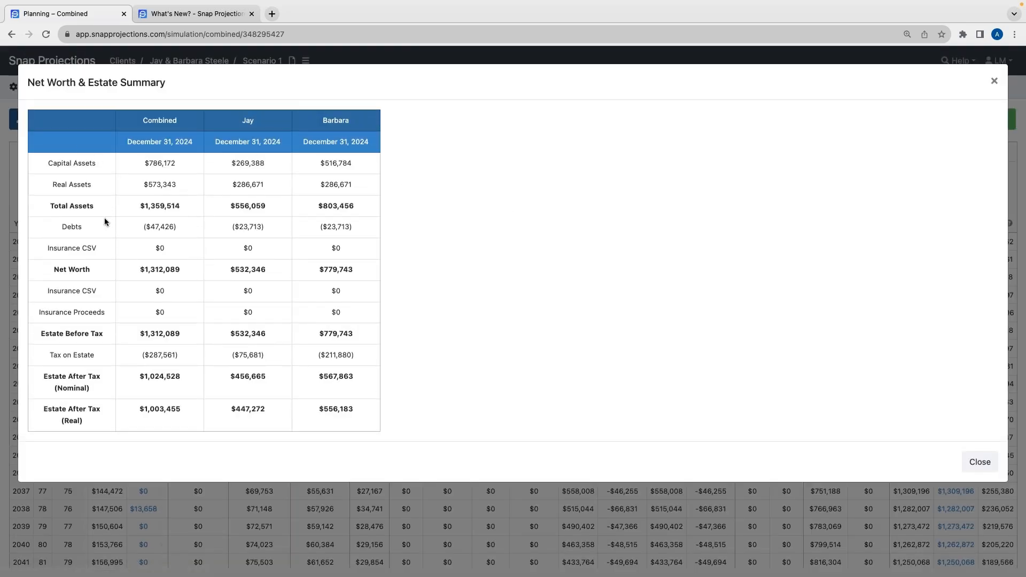
{"action": "left_click", "coordinate": [987, 465]}
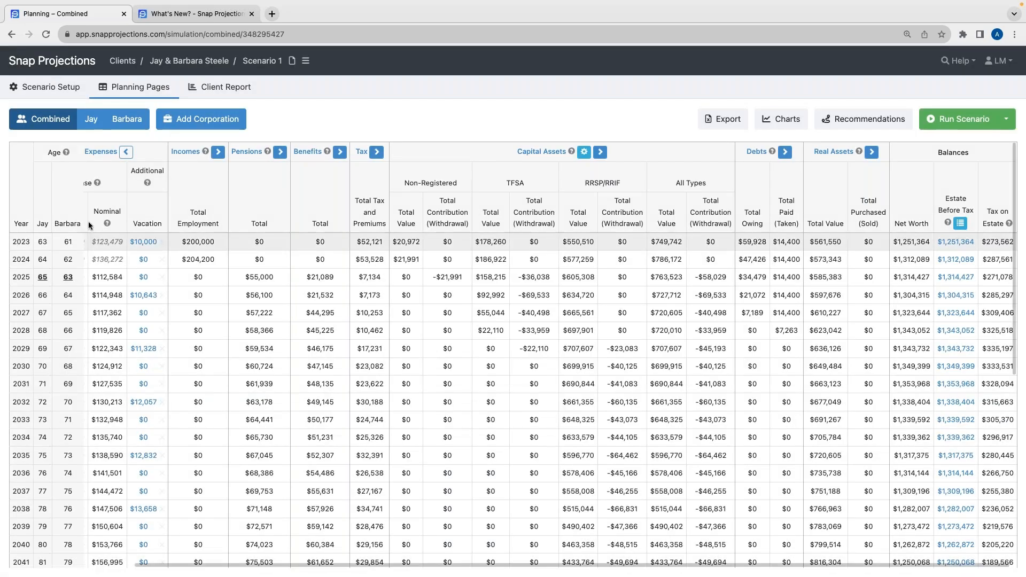
Switch to Jay and set a $6,500 TFSA contribution for 2023, copied down to age 64
{"action": "left_click", "coordinate": [92, 124]}
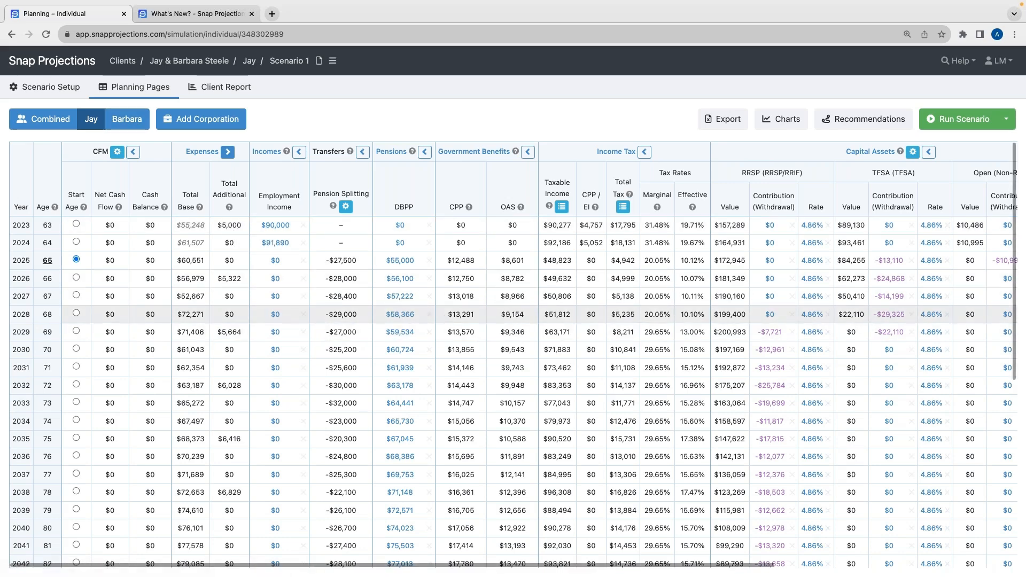
{"action": "scroll", "coordinate": [454, 322], "scroll_direction": "right", "scroll_amount": 5}
{"action": "scroll", "coordinate": [453, 318], "scroll_direction": "right", "scroll_amount": 3}
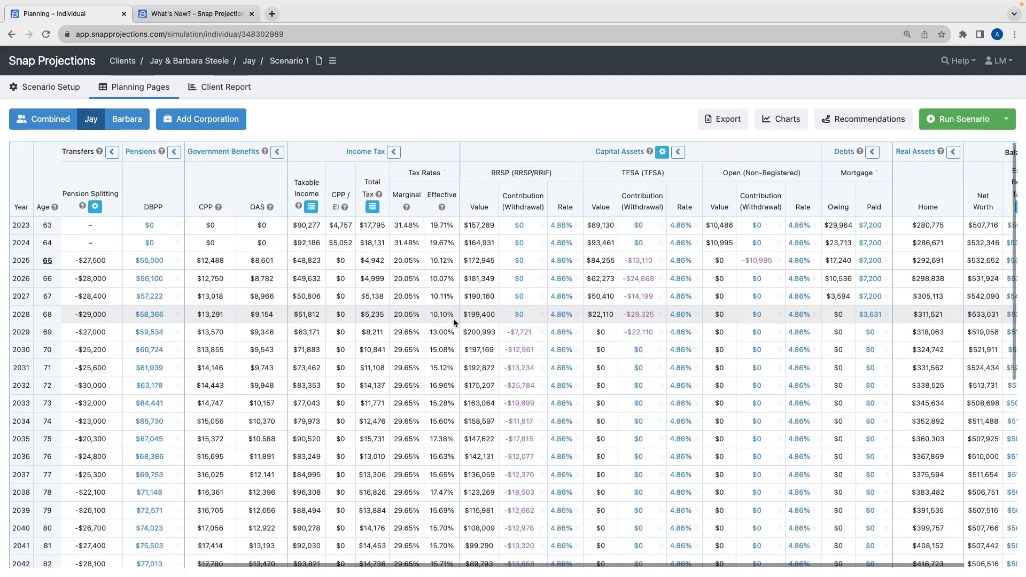
{"action": "scroll", "coordinate": [453, 319], "scroll_direction": "right", "scroll_amount": 1}
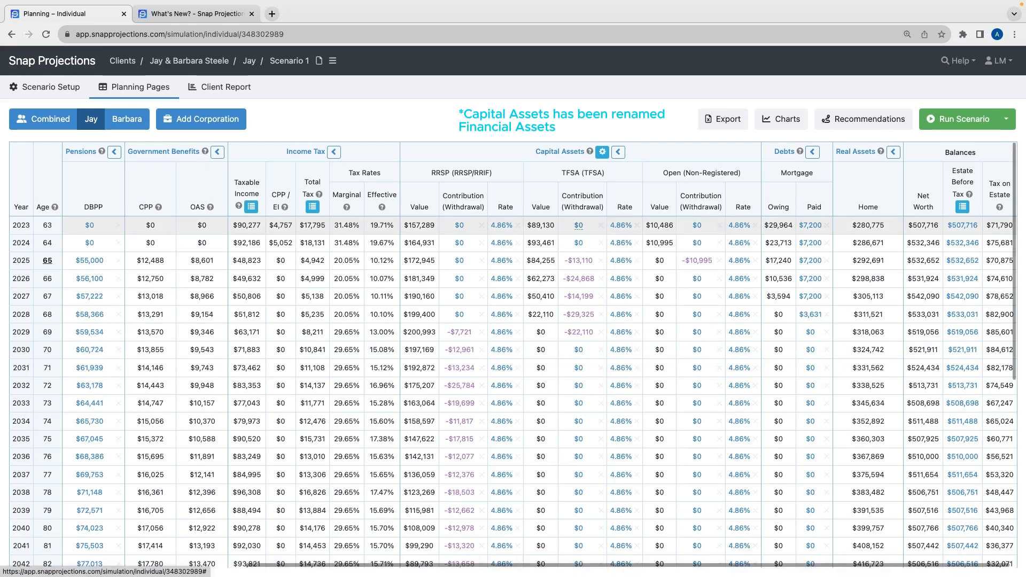
{"action": "left_click", "coordinate": [579, 226]}
{"action": "type", "text": "6500"}
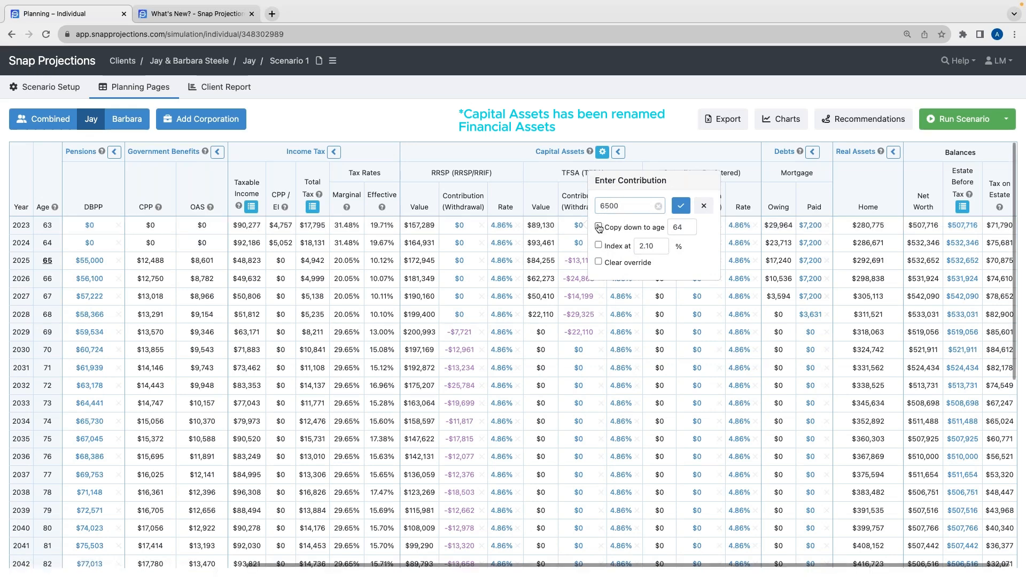
{"action": "left_click", "coordinate": [599, 227]}
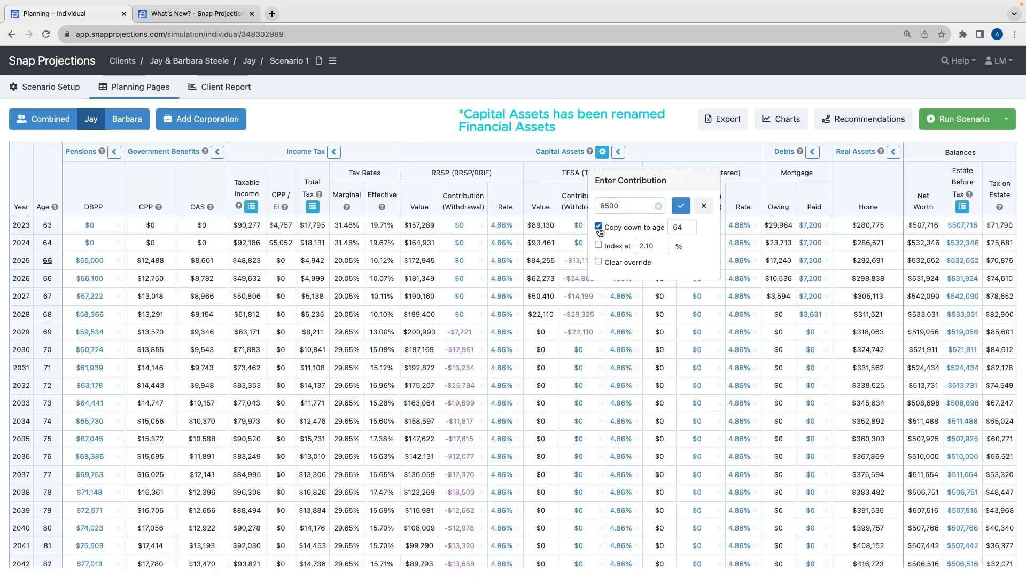
{"action": "double_click", "coordinate": [684, 227]}
{"action": "left_click", "coordinate": [693, 248]}
{"action": "left_click", "coordinate": [681, 206]}
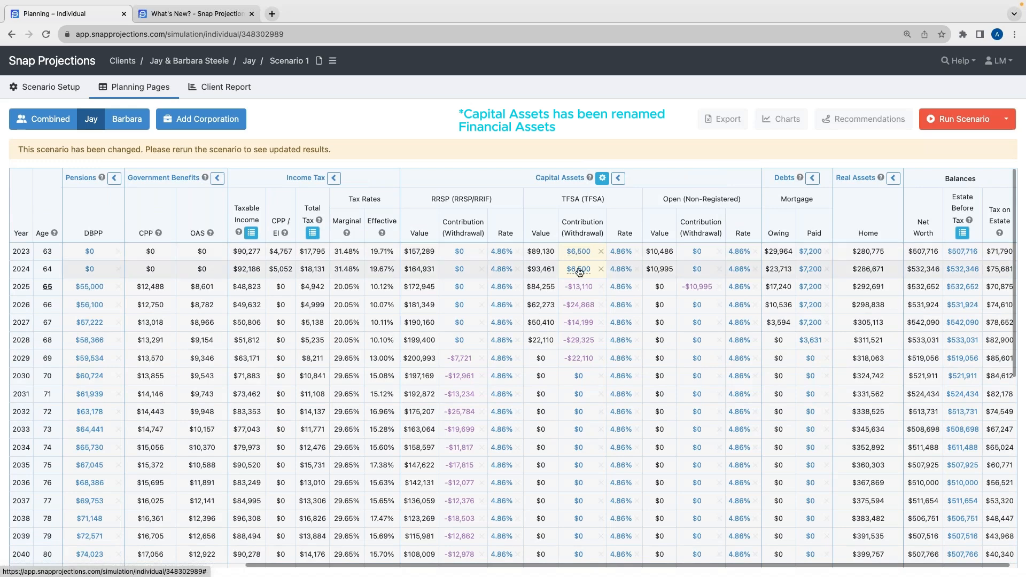
Rerun the scenario and switch to Barbara's individual projection
{"action": "left_click", "coordinate": [960, 122]}
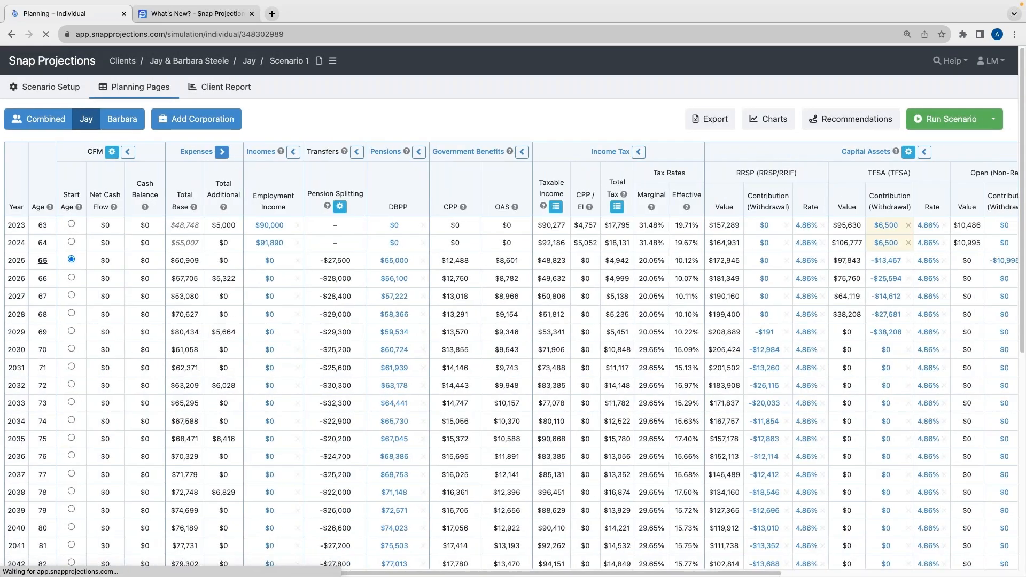
{"action": "scroll", "coordinate": [665, 313], "scroll_direction": "right", "scroll_amount": 6}
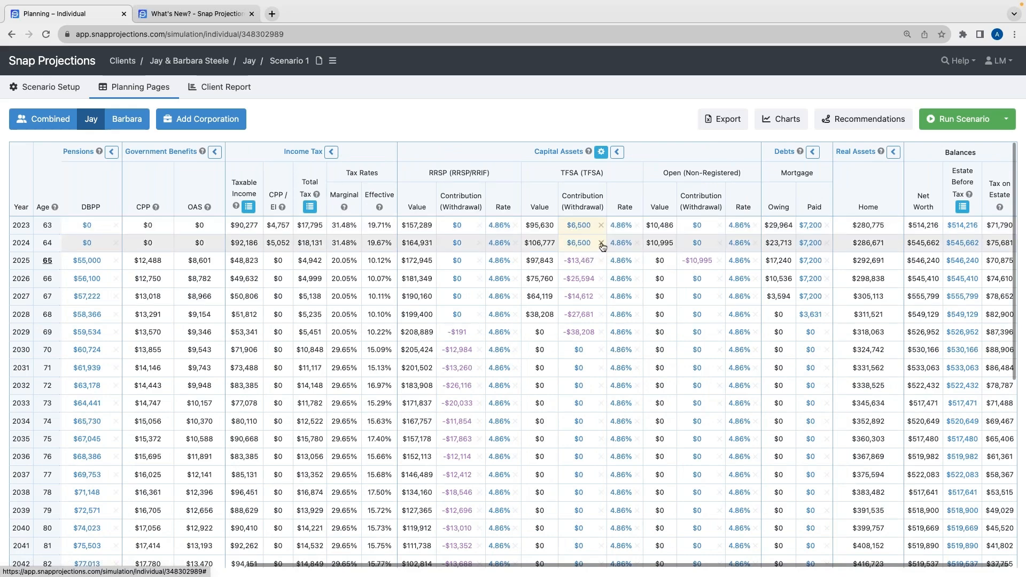
{"action": "mouse_move", "coordinate": [588, 232]}
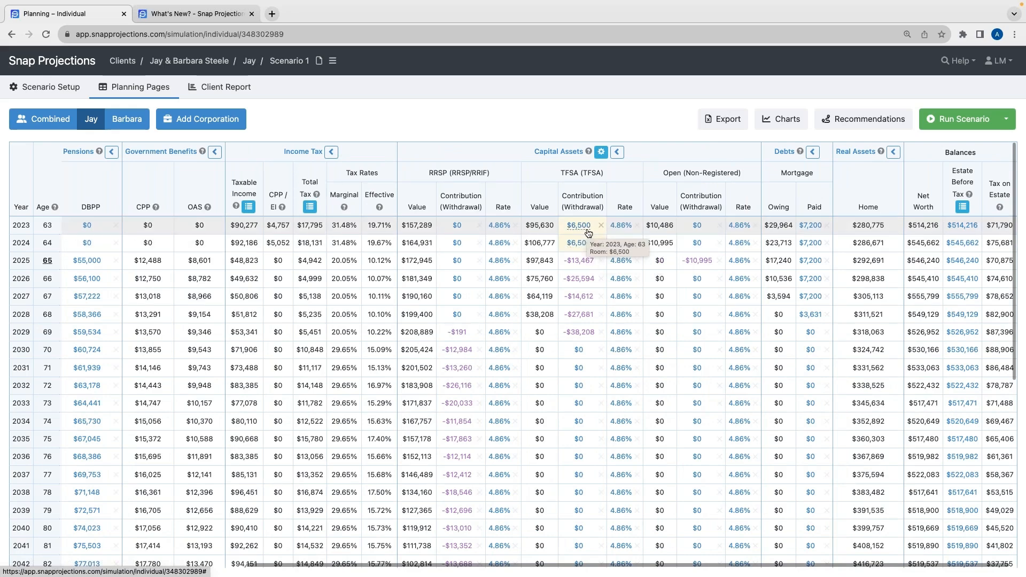
{"action": "left_click", "coordinate": [126, 119]}
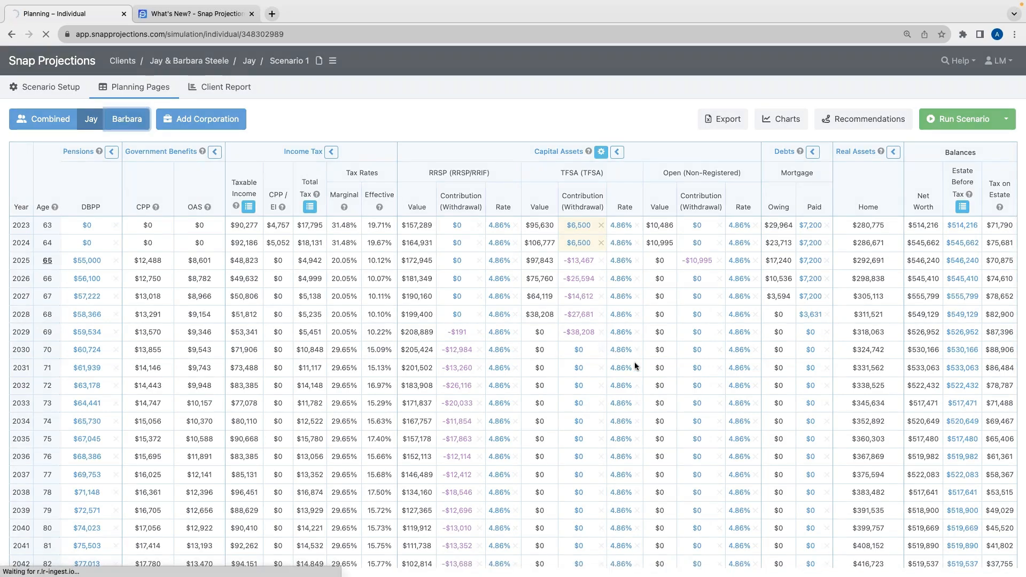
Set Barbara's 2023 TFSA contribution to $6,500, copied down to age 62
{"action": "scroll", "coordinate": [639, 373], "scroll_direction": "right", "scroll_amount": 10}
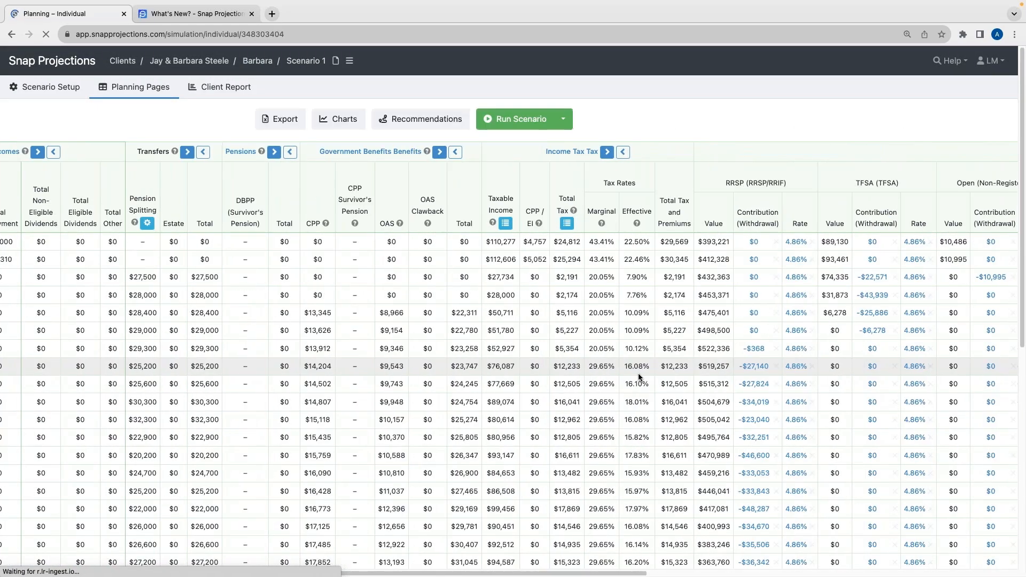
{"action": "scroll", "coordinate": [639, 373], "scroll_direction": "right", "scroll_amount": 10}
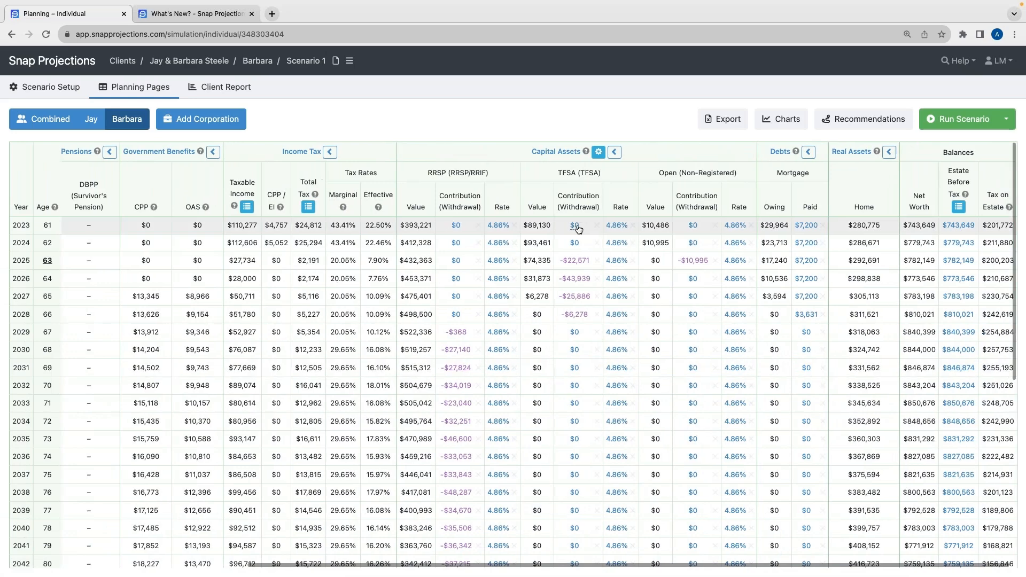
{"action": "left_click", "coordinate": [574, 226]}
{"action": "type", "text": "6500"}
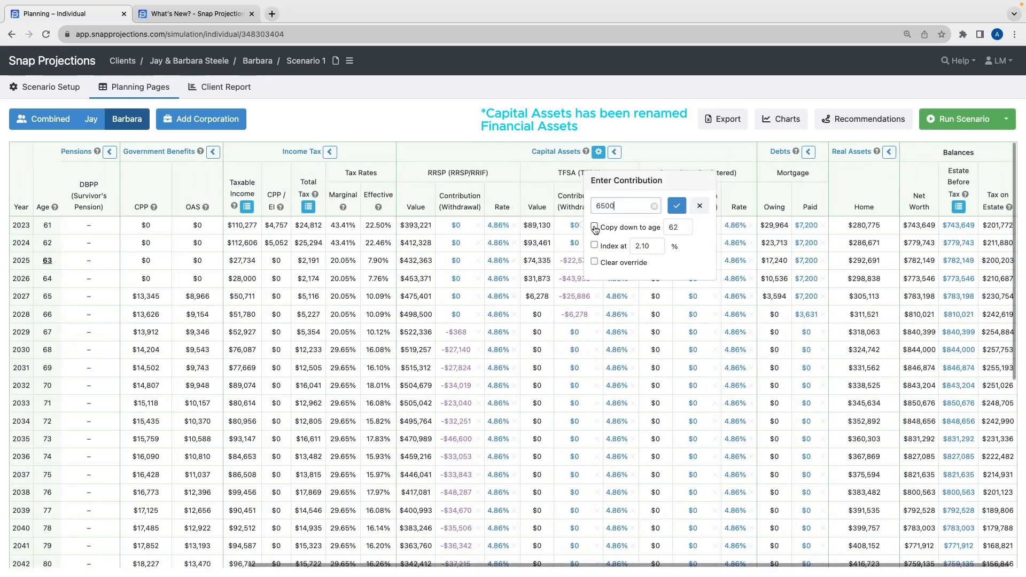
{"action": "left_click", "coordinate": [595, 229]}
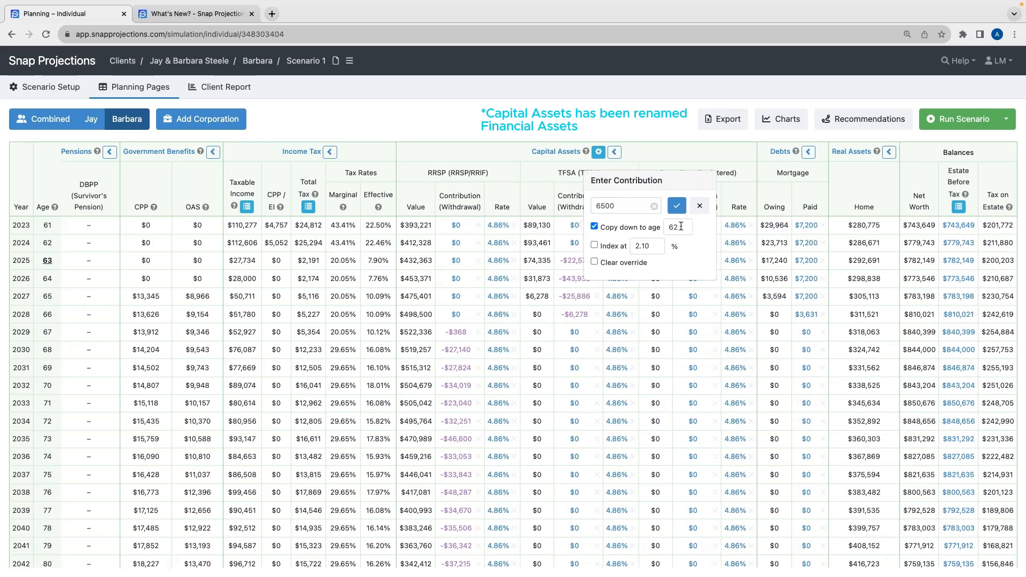
{"action": "left_click", "coordinate": [676, 205]}
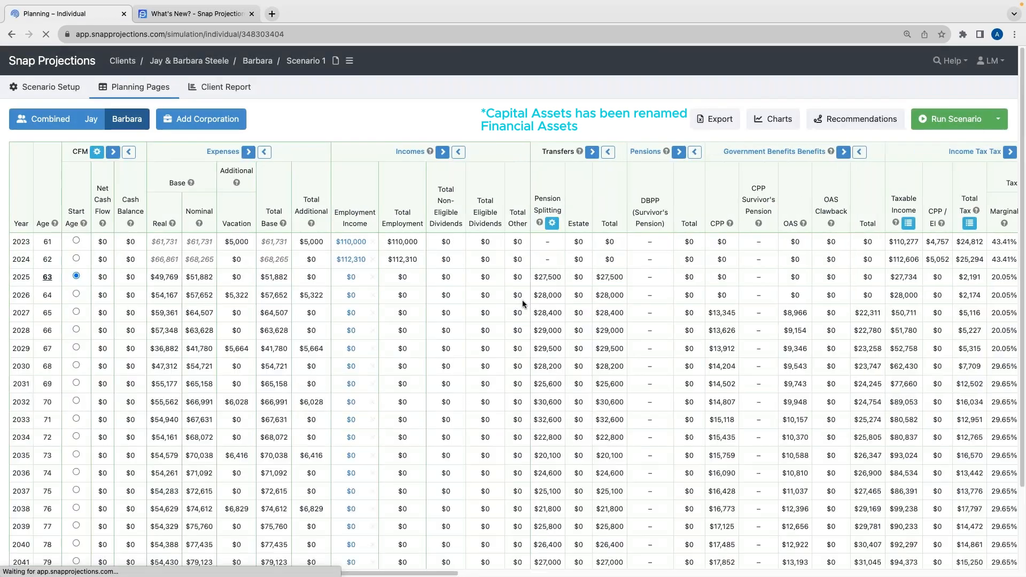
Review Barbara's projection across the income tax, capital asset, debt and balance columns
{"action": "scroll", "coordinate": [524, 301], "scroll_direction": "right", "scroll_amount": 5}
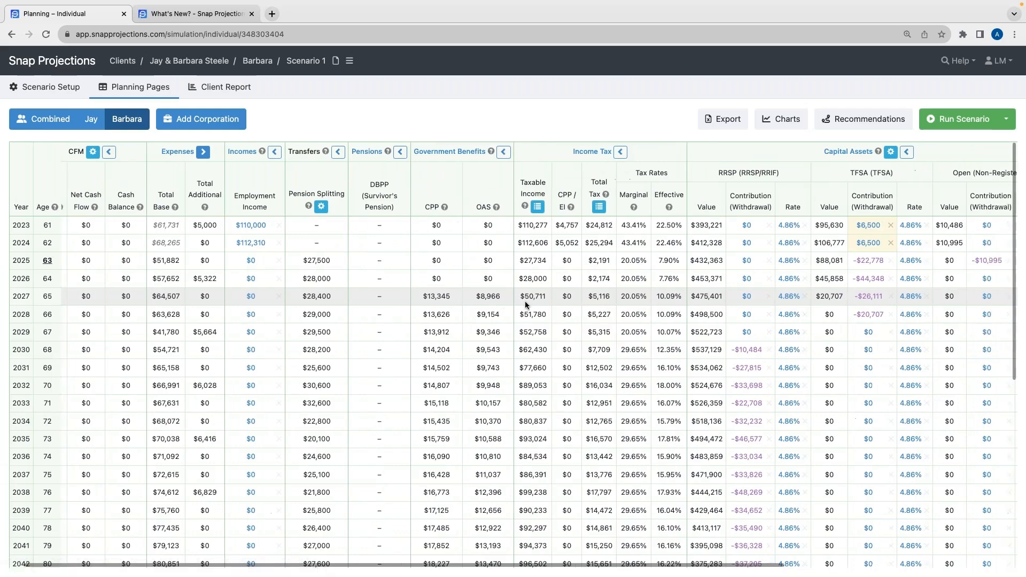
{"action": "scroll", "coordinate": [524, 305], "scroll_direction": "right", "scroll_amount": 3}
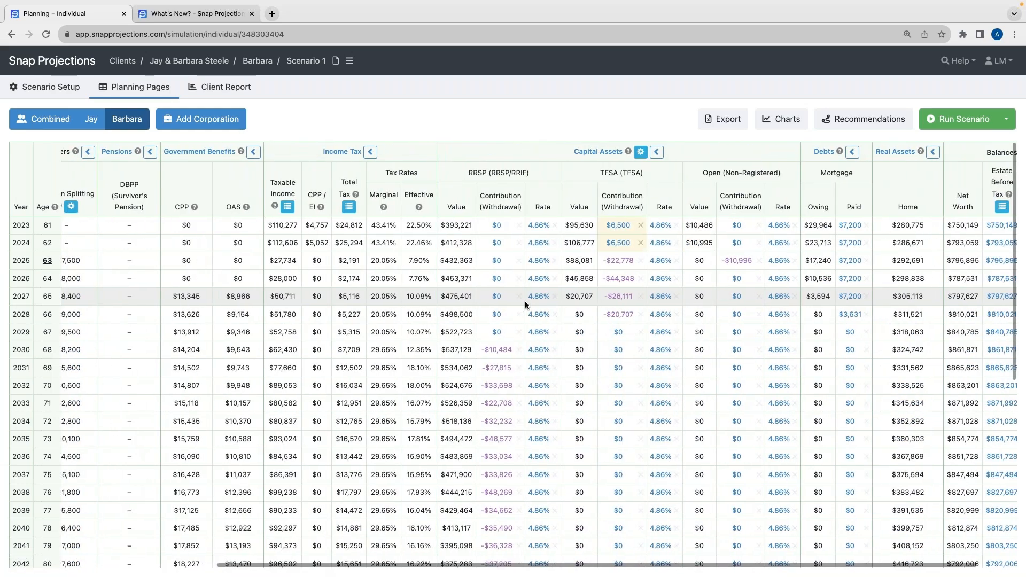
{"action": "scroll", "coordinate": [530, 302], "scroll_direction": "left", "scroll_amount": 10}
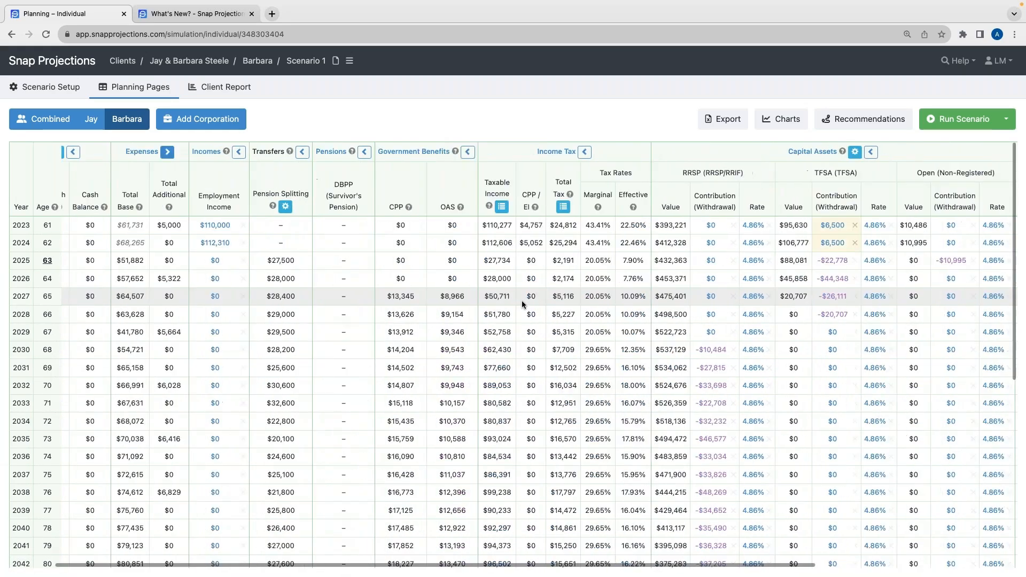
{"action": "scroll", "coordinate": [526, 303], "scroll_direction": "right", "scroll_amount": 8}
{"action": "scroll", "coordinate": [522, 302], "scroll_direction": "right", "scroll_amount": 4}
{"action": "scroll", "coordinate": [522, 302], "scroll_direction": "left", "scroll_amount": 15}
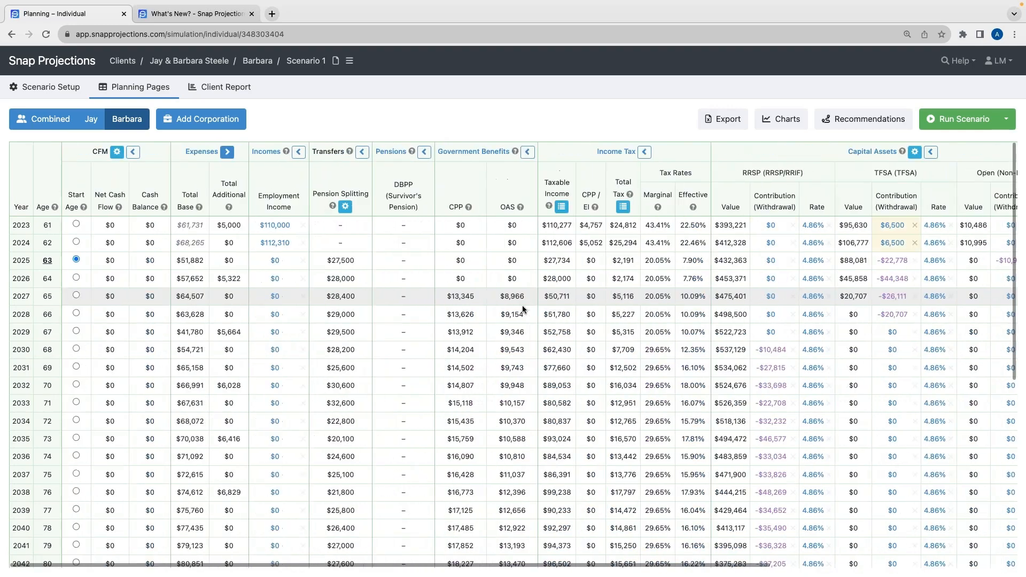
{"action": "left_click_drag", "start_coordinate": [429, 567], "coordinate": [663, 573]}
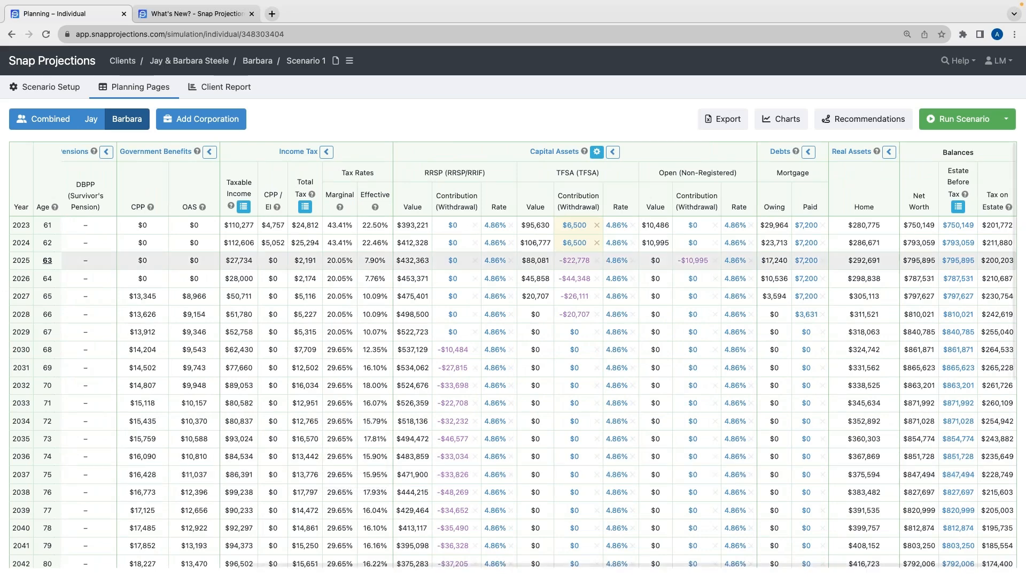
{"action": "scroll", "coordinate": [584, 355], "scroll_direction": "down", "scroll_amount": 2}
{"action": "scroll", "coordinate": [583, 355], "scroll_direction": "up", "scroll_amount": 2}
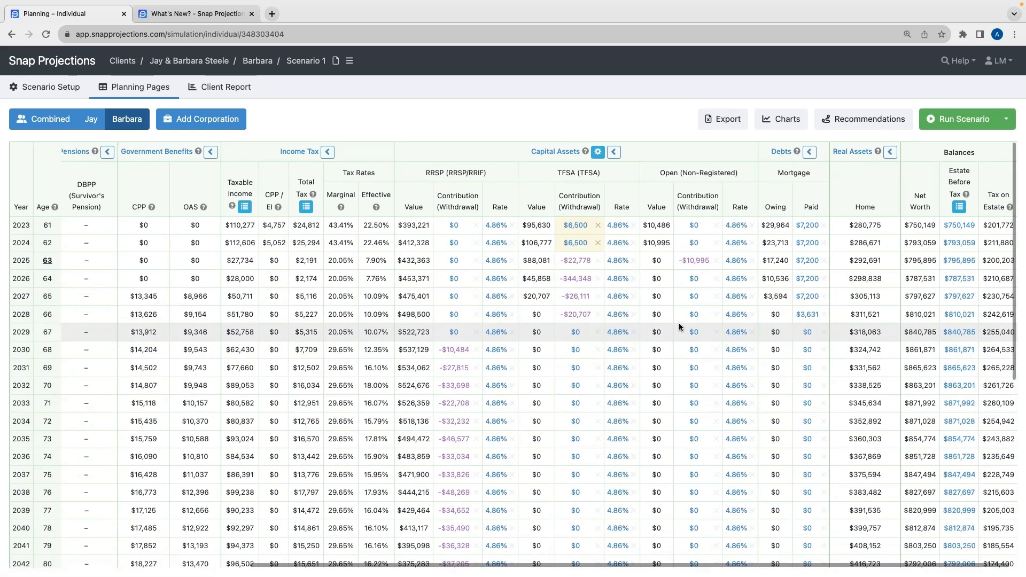
{"action": "scroll", "coordinate": [674, 327], "scroll_direction": "left", "scroll_amount": 5}
{"action": "scroll", "coordinate": [664, 327], "scroll_direction": "right", "scroll_amount": 4}
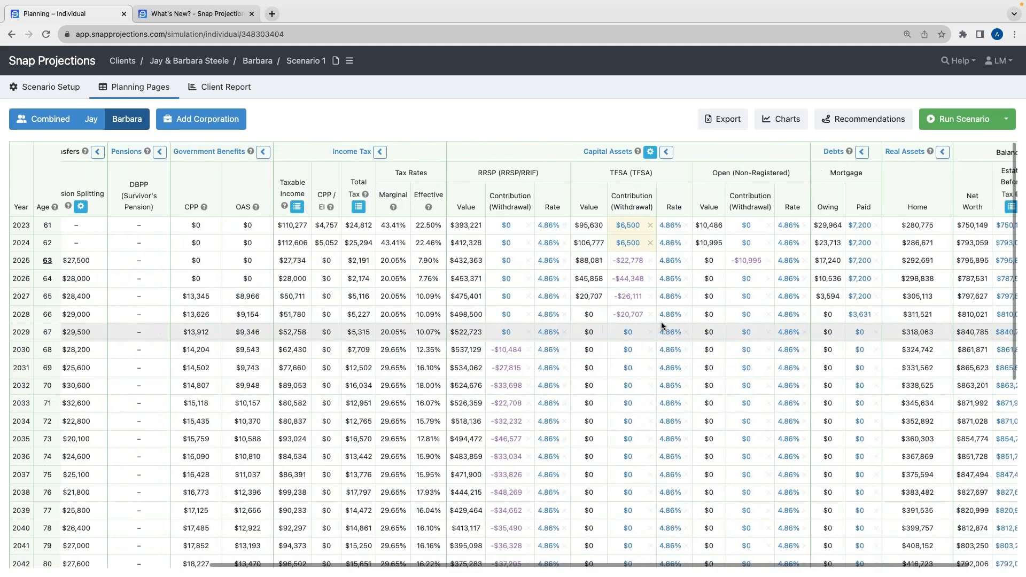
{"action": "scroll", "coordinate": [658, 323], "scroll_direction": "left", "scroll_amount": 8}
{"action": "scroll", "coordinate": [658, 323], "scroll_direction": "right", "scroll_amount": 5}
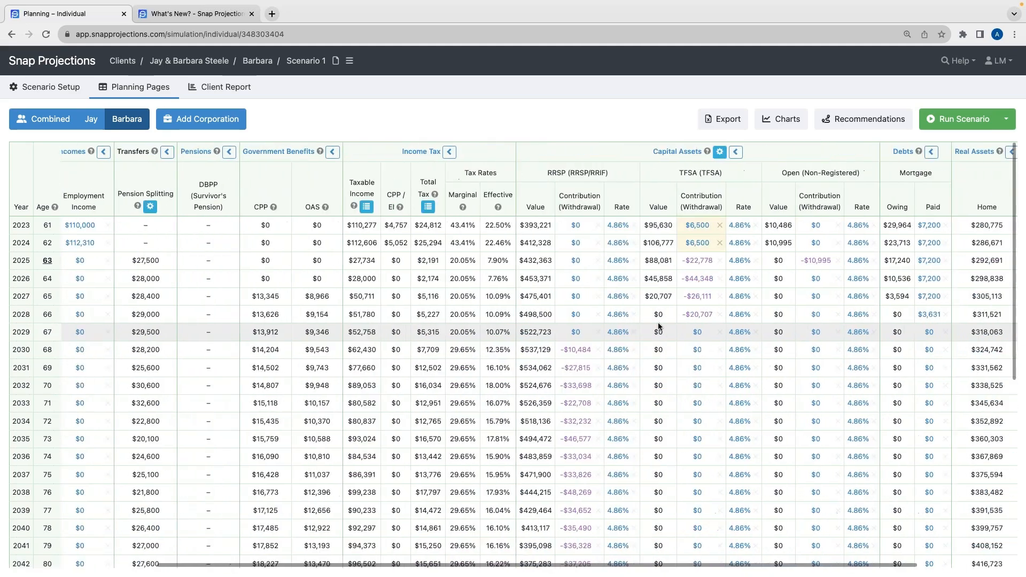
{"action": "scroll", "coordinate": [658, 323], "scroll_direction": "right", "scroll_amount": 3}
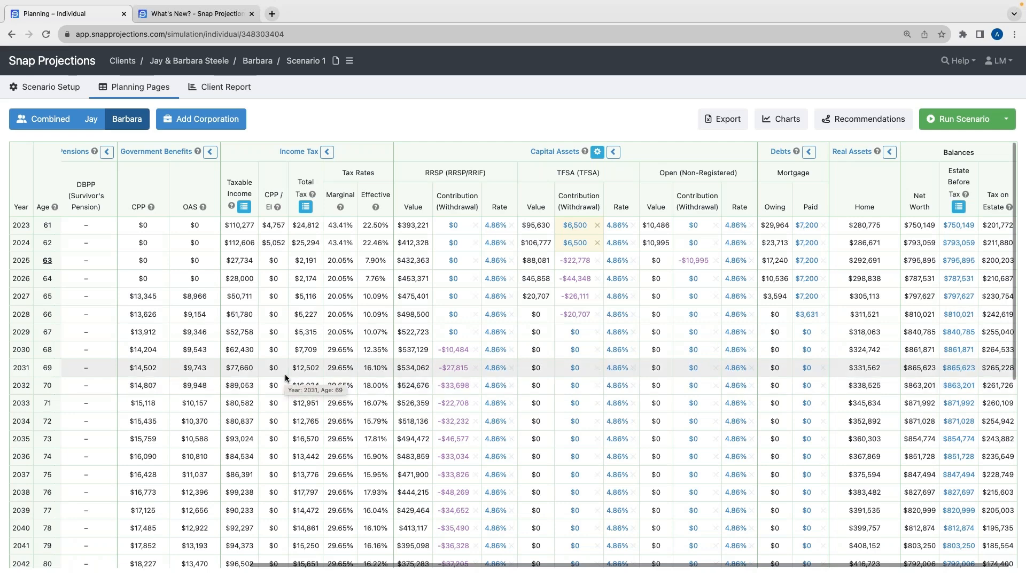
{"action": "scroll", "coordinate": [284, 374], "scroll_direction": "left", "scroll_amount": 7}
{"action": "scroll", "coordinate": [285, 378], "scroll_direction": "right", "scroll_amount": 7}
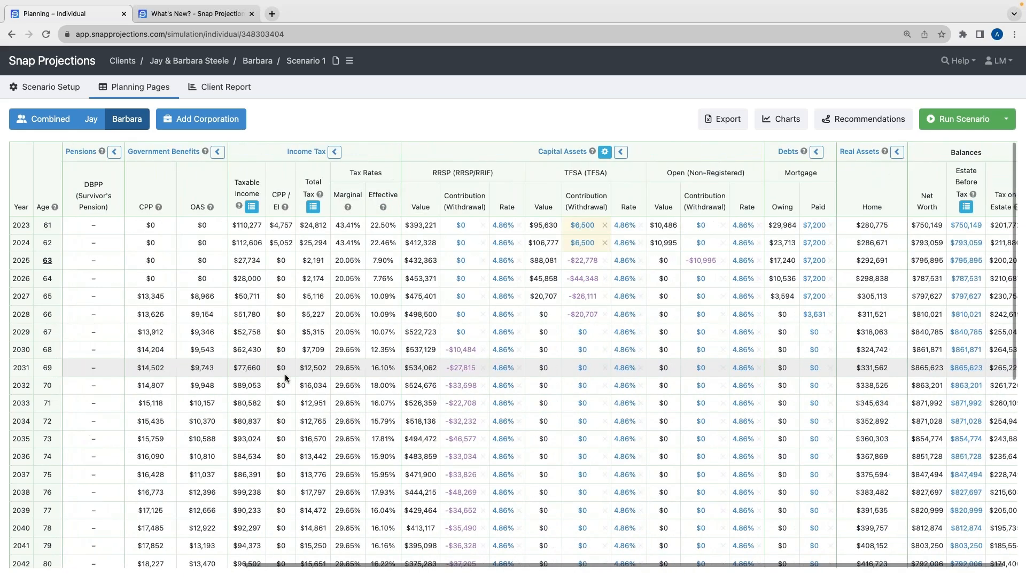
{"action": "scroll", "coordinate": [284, 374], "scroll_direction": "right", "scroll_amount": 1}
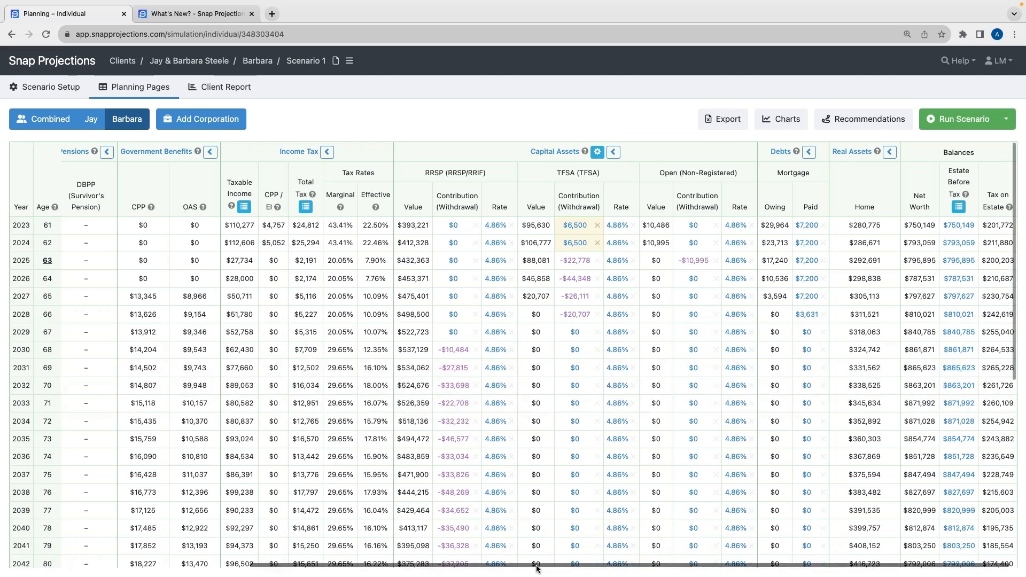
{"action": "mouse_move", "coordinate": [535, 569]}
{"action": "left_mouse_down"}
{"action": "mouse_move", "coordinate": [309, 565]}
{"action": "mouse_move", "coordinate": [539, 566]}
{"action": "left_mouse_up"}
Switch to the combined view and examine the base expenses and cash balances through 2060, opening the 2025 base expense editor without changes
{"action": "left_click", "coordinate": [41, 124]}
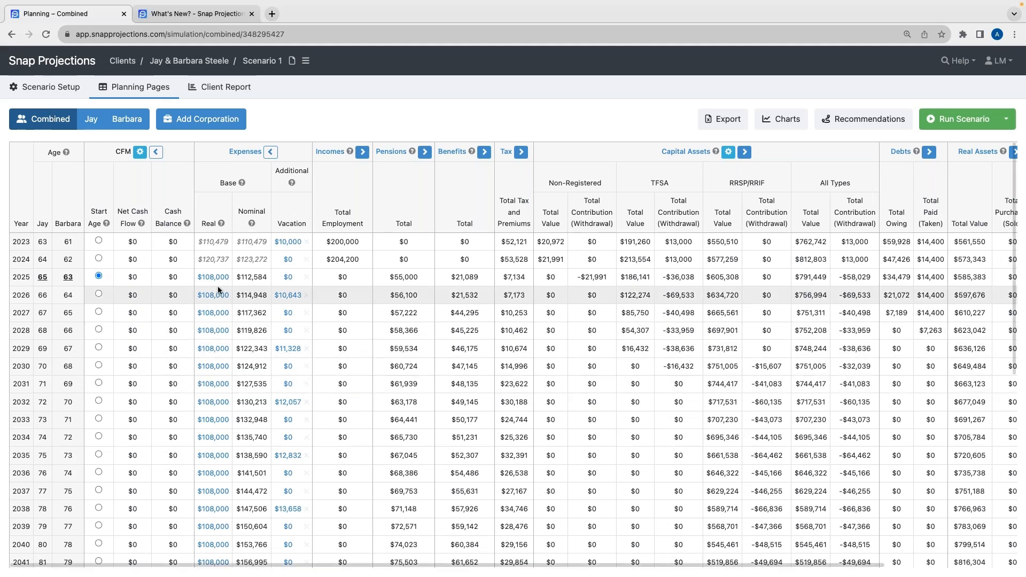
{"action": "mouse_move", "coordinate": [214, 283]}
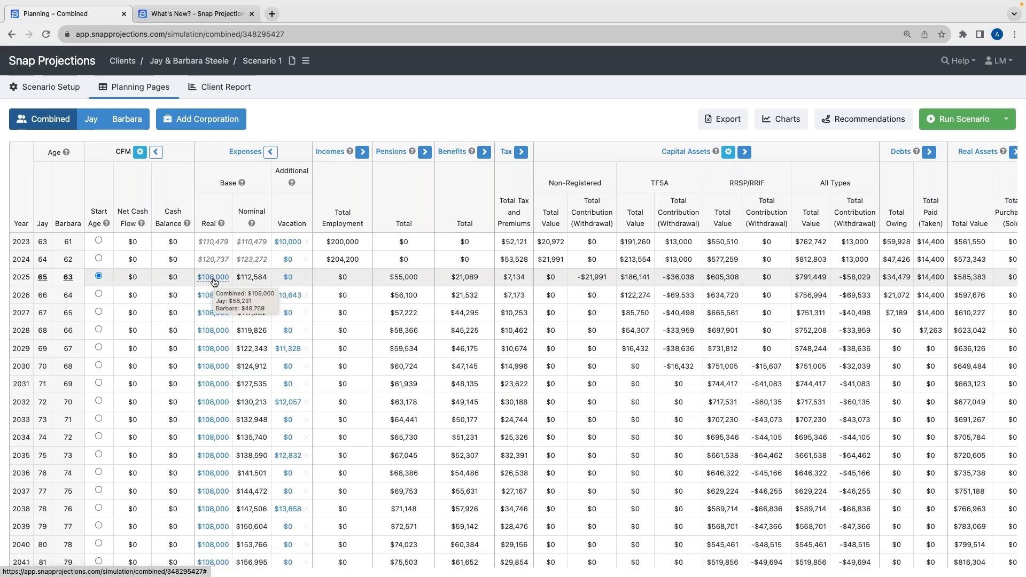
{"action": "left_click", "coordinate": [213, 277]}
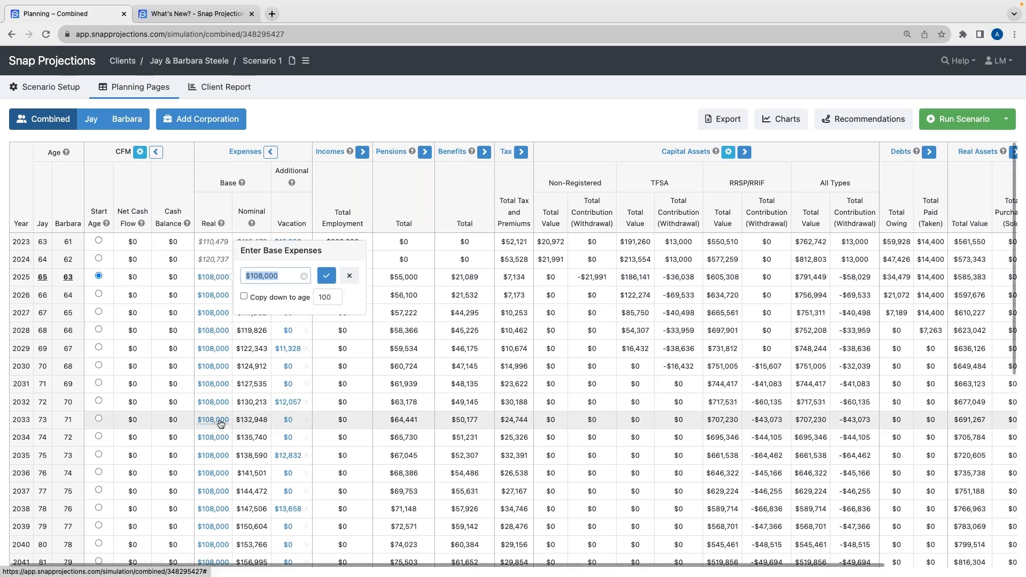
{"action": "left_click", "coordinate": [350, 276]}
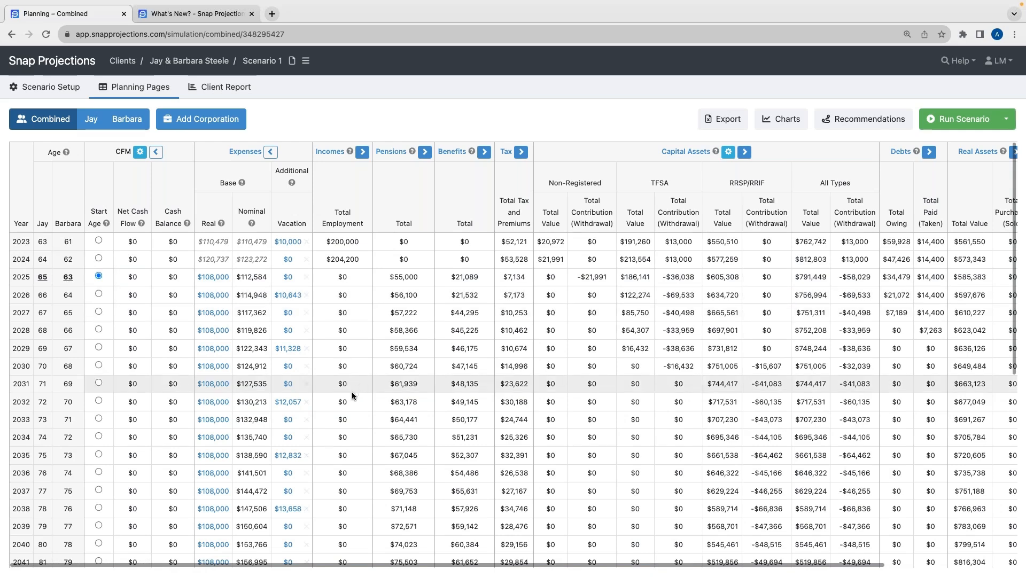
{"action": "scroll", "coordinate": [348, 396], "scroll_direction": "down", "scroll_amount": 1}
{"action": "scroll", "coordinate": [349, 396], "scroll_direction": "down", "scroll_amount": 10}
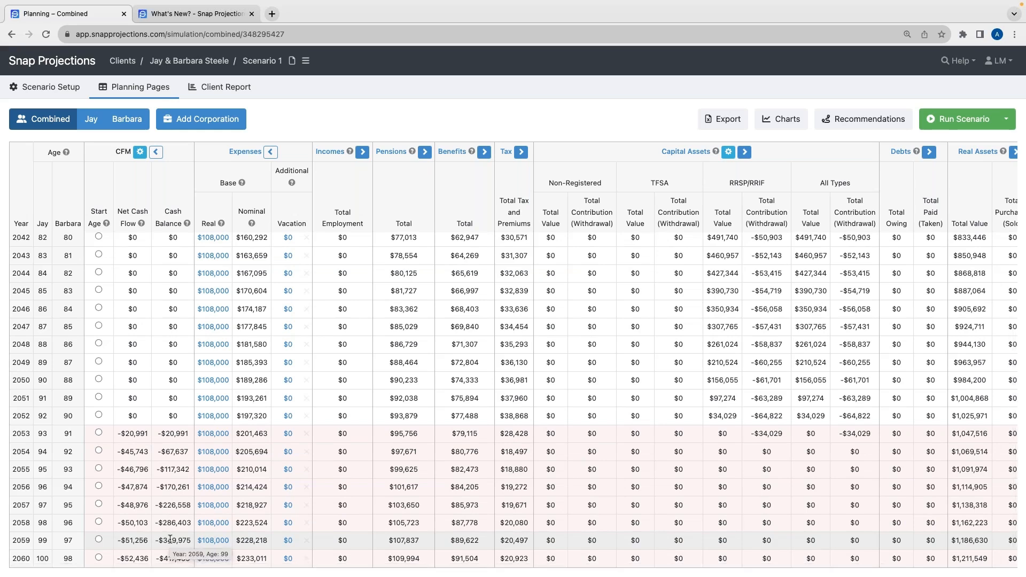
{"action": "left_click_drag", "start_coordinate": [191, 559], "coordinate": [155, 560]}
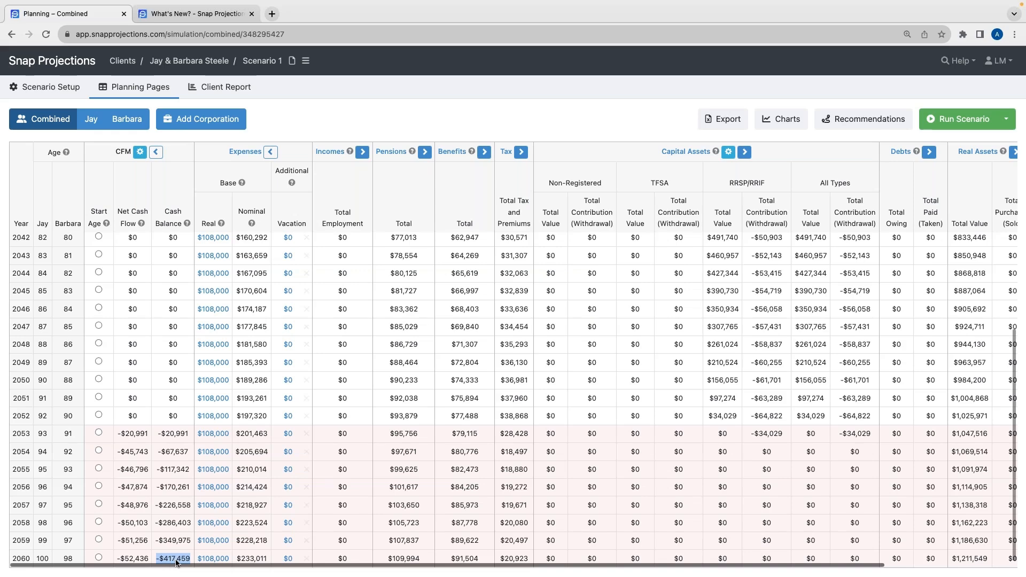
{"action": "left_click", "coordinate": [177, 494]}
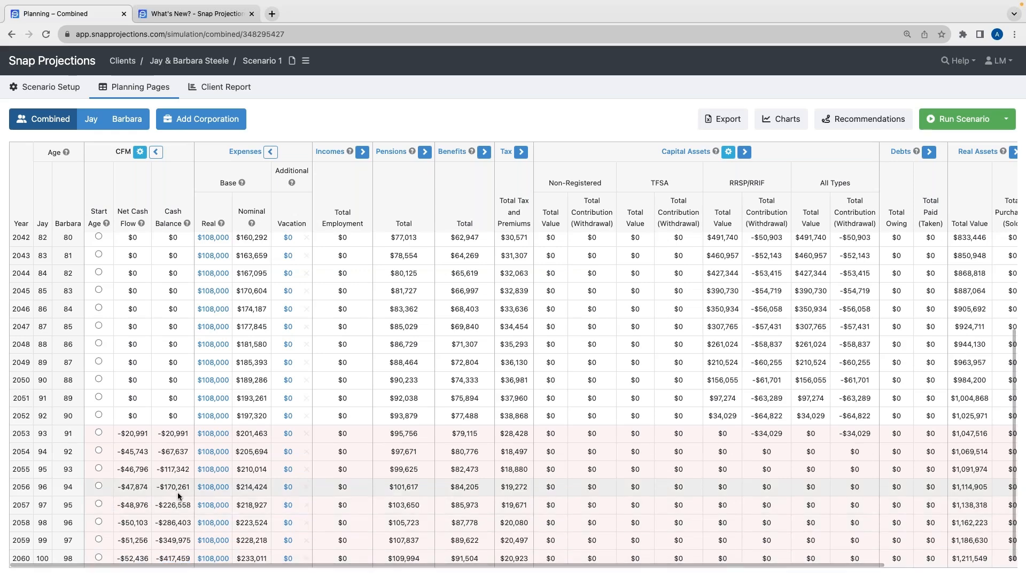
{"action": "scroll", "coordinate": [178, 496], "scroll_direction": "up", "scroll_amount": 5}
{"action": "scroll", "coordinate": [178, 495], "scroll_direction": "up", "scroll_amount": 4}
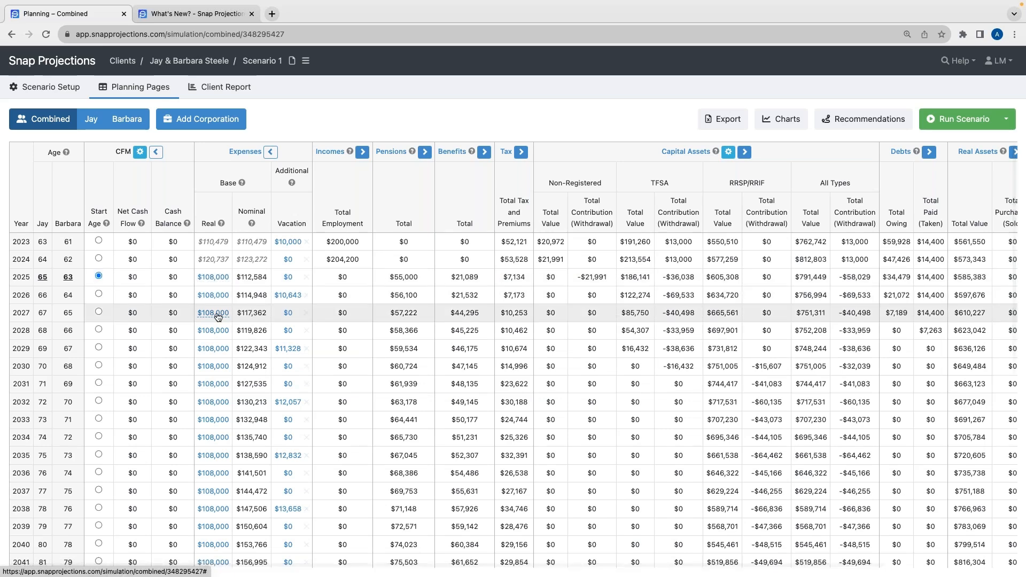
{"action": "mouse_move", "coordinate": [219, 317]}
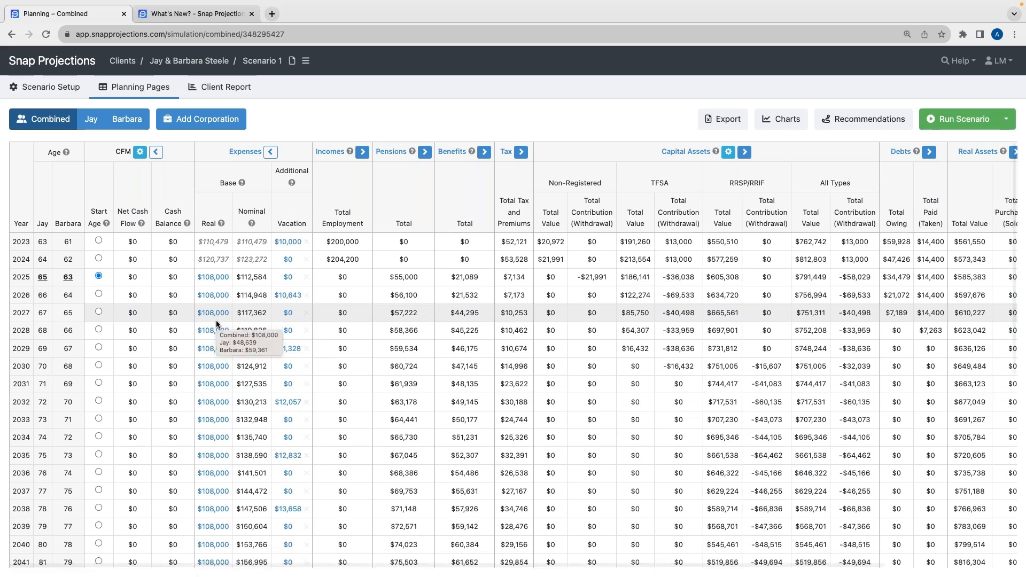
{"action": "scroll", "coordinate": [216, 319], "scroll_direction": "down", "scroll_amount": 1}
{"action": "scroll", "coordinate": [216, 319], "scroll_direction": "down", "scroll_amount": 3}
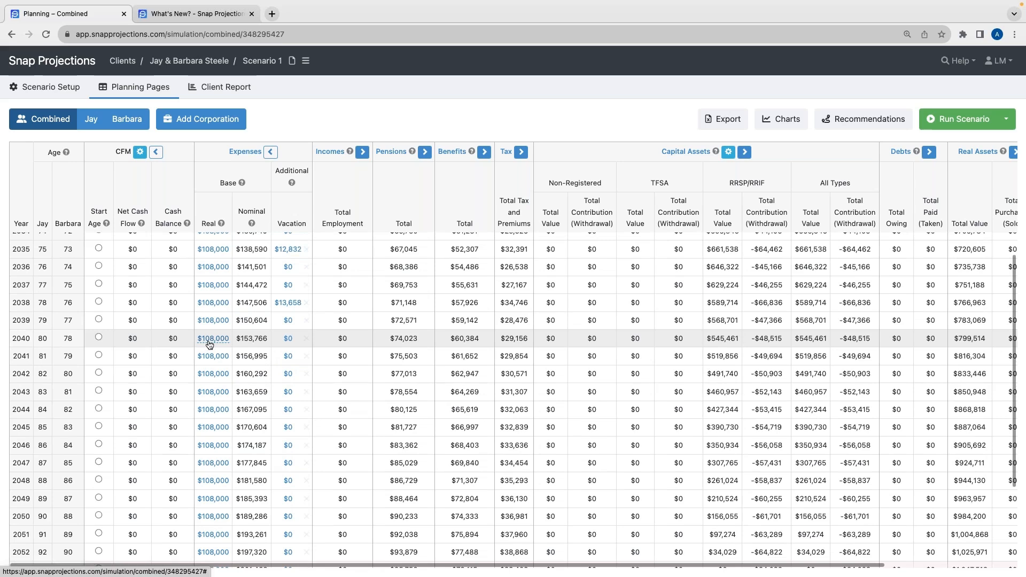
{"action": "mouse_move", "coordinate": [210, 345]}
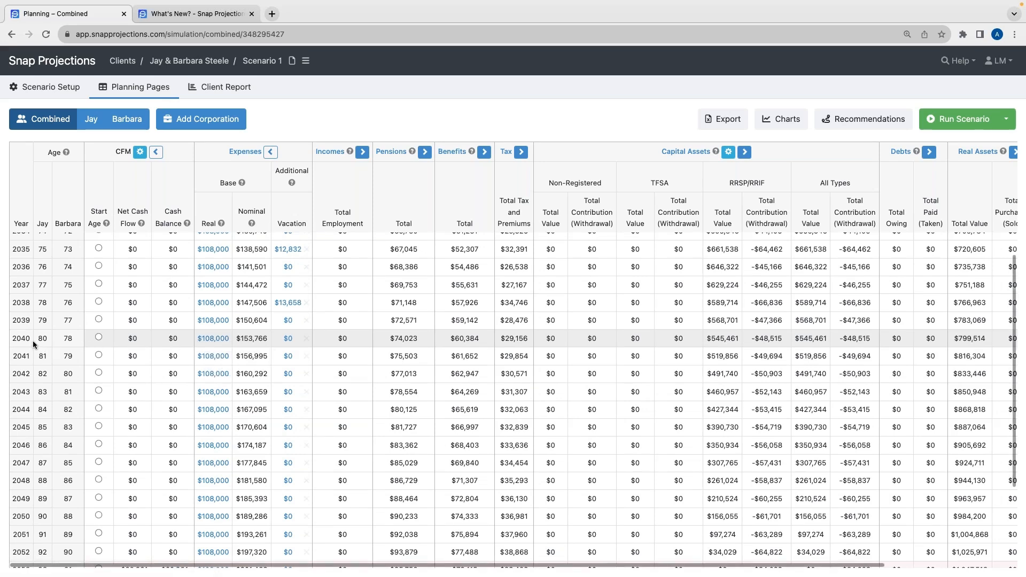
Set the 2040 base expense to $95,000, copied down to age 100
{"action": "left_click", "coordinate": [214, 338]}
{"action": "type", "text": "9"}
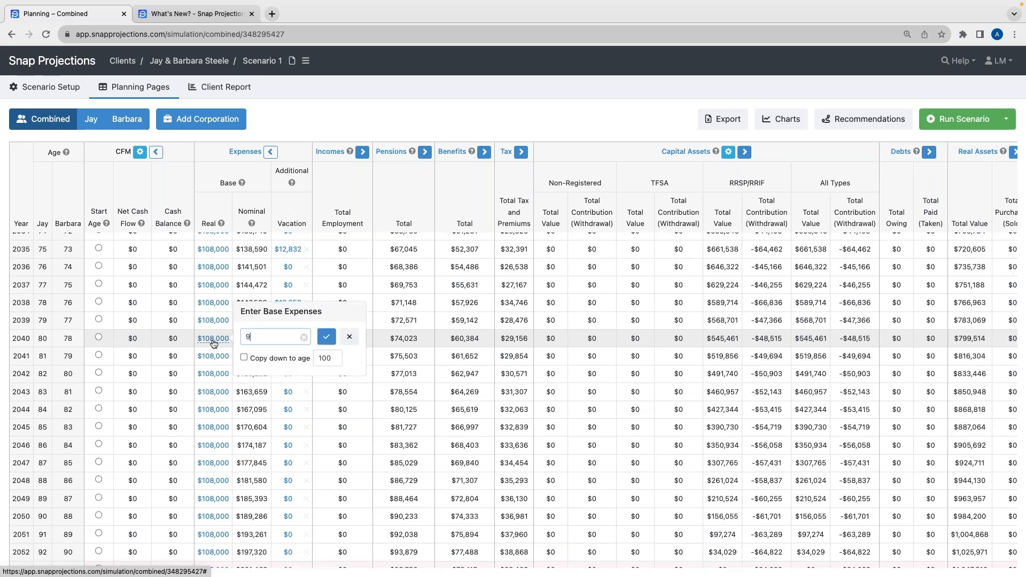
{"action": "type", "text": "5000"}
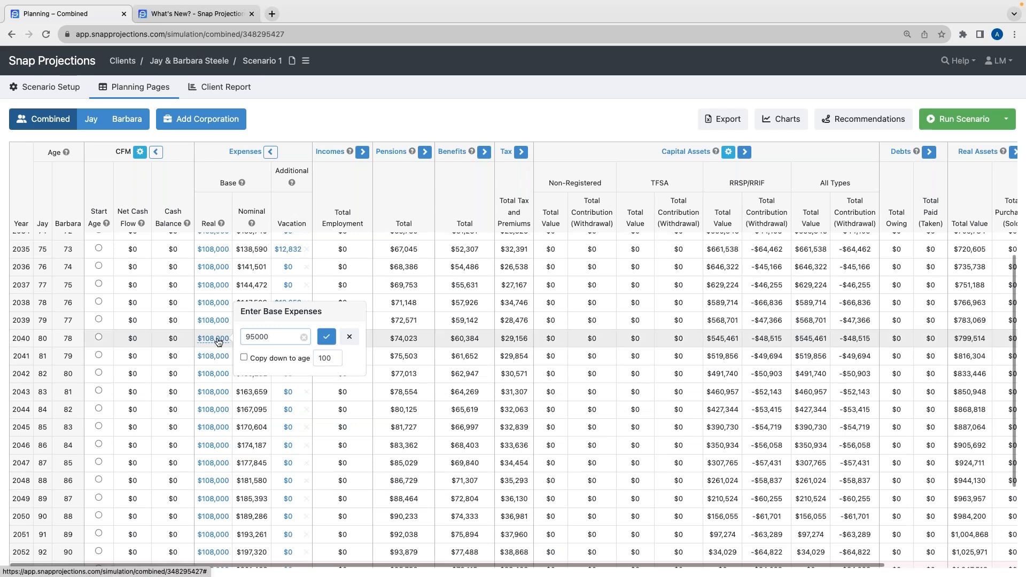
{"action": "left_click", "coordinate": [244, 358]}
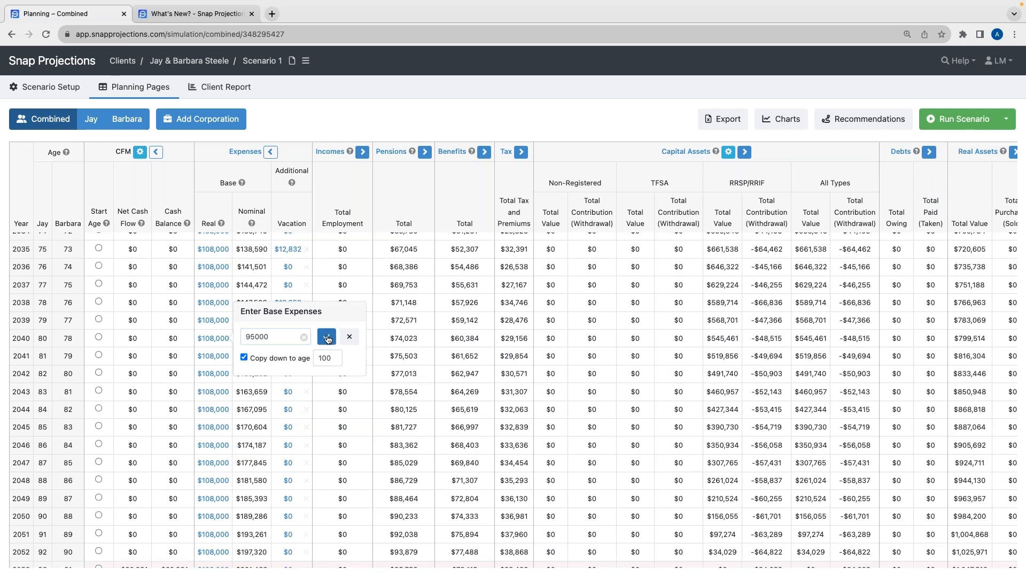
{"action": "left_click", "coordinate": [327, 338]}
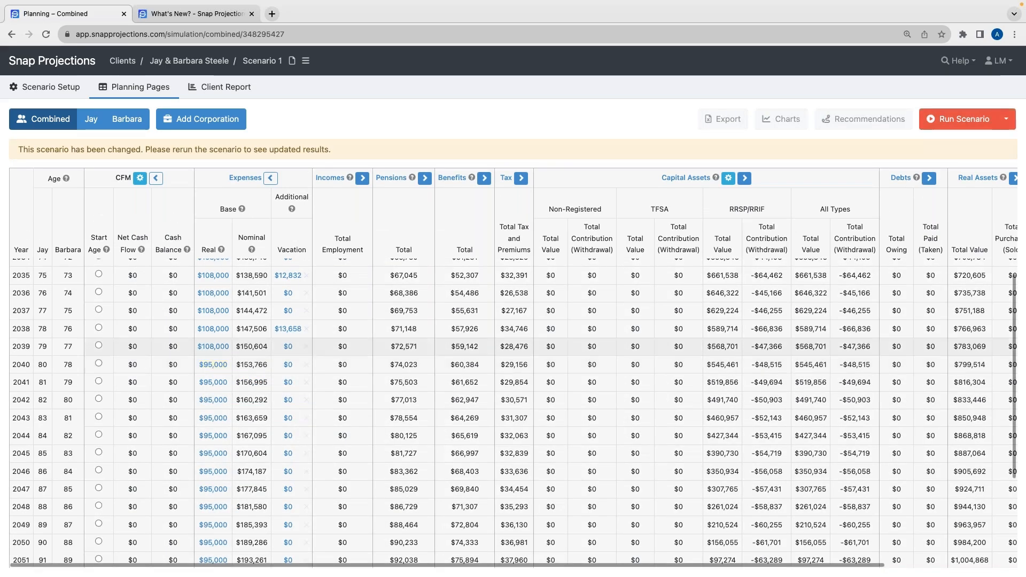
Rerun the scenario and review the combined projection through 2060
{"action": "left_click", "coordinate": [958, 122]}
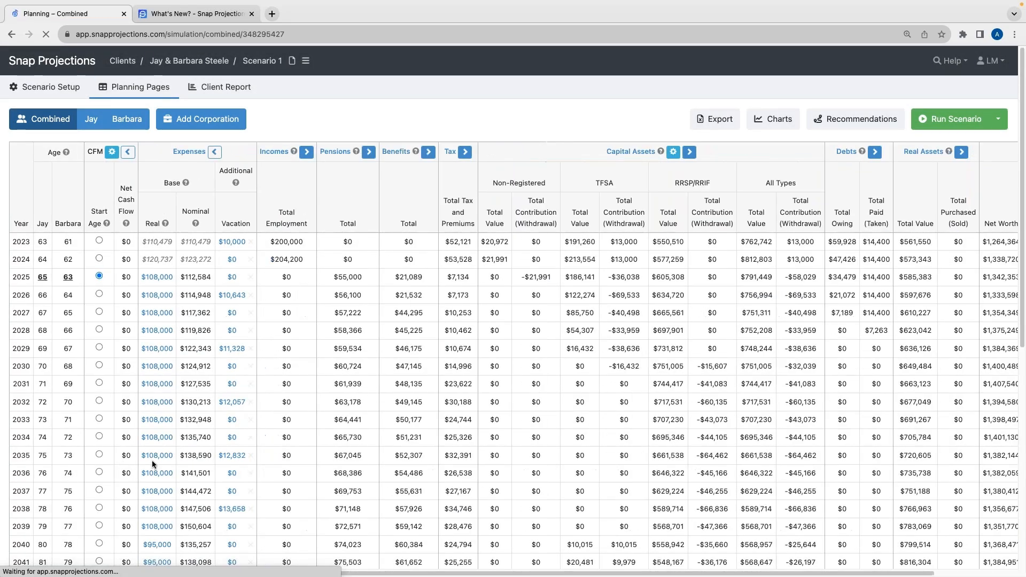
{"action": "scroll", "coordinate": [287, 473], "scroll_direction": "down", "scroll_amount": 4}
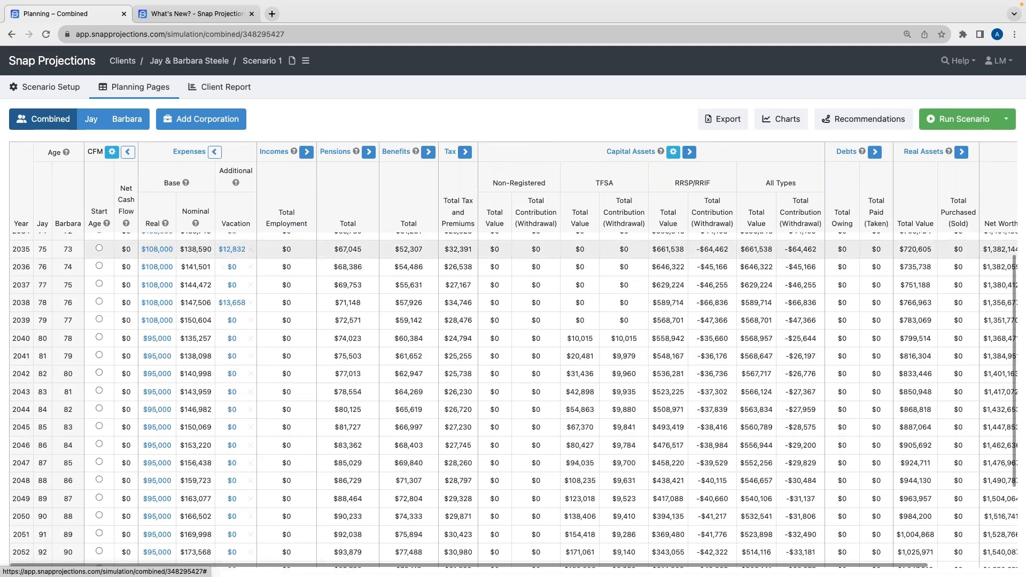
{"action": "scroll", "coordinate": [168, 437], "scroll_direction": "down", "scroll_amount": 2}
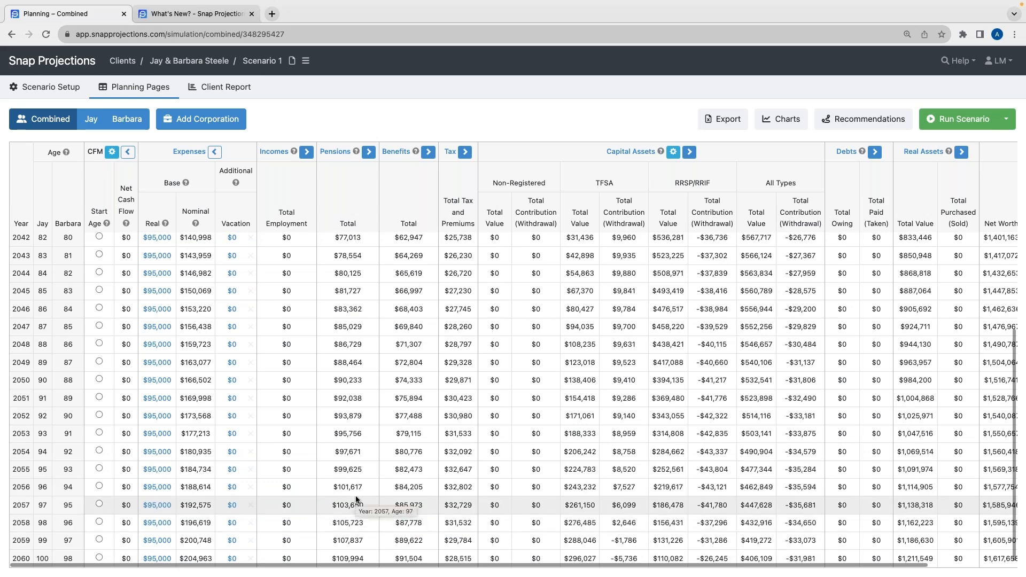
{"action": "scroll", "coordinate": [356, 499], "scroll_direction": "right", "scroll_amount": 3}
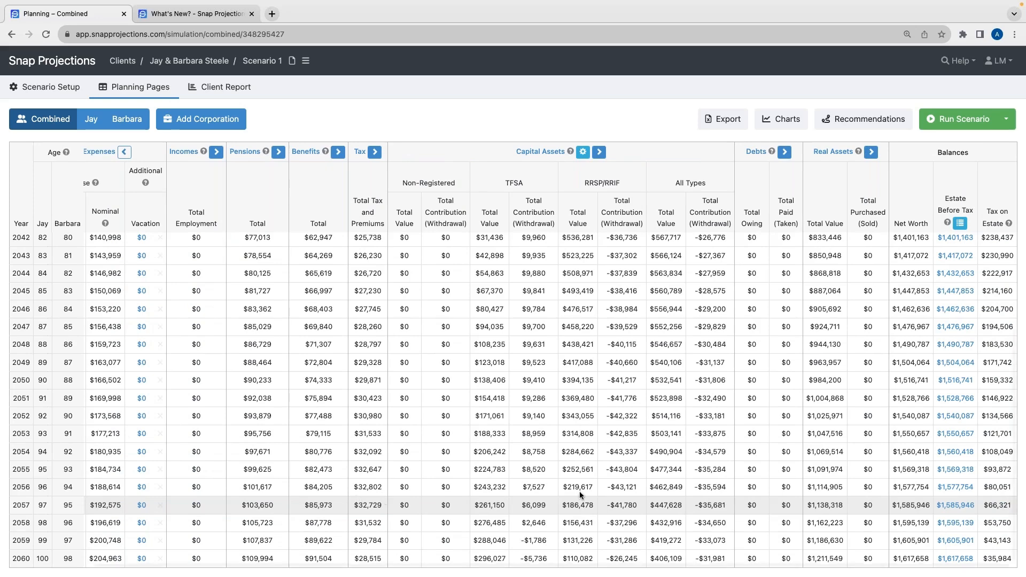
Open the 2060 net worth and estate summary and examine its asset, tax and after-tax estate figures
{"action": "left_click_drag", "start_coordinate": [938, 153], "coordinate": [975, 154]}
{"action": "scroll", "coordinate": [977, 154], "scroll_direction": "up", "scroll_amount": 1}
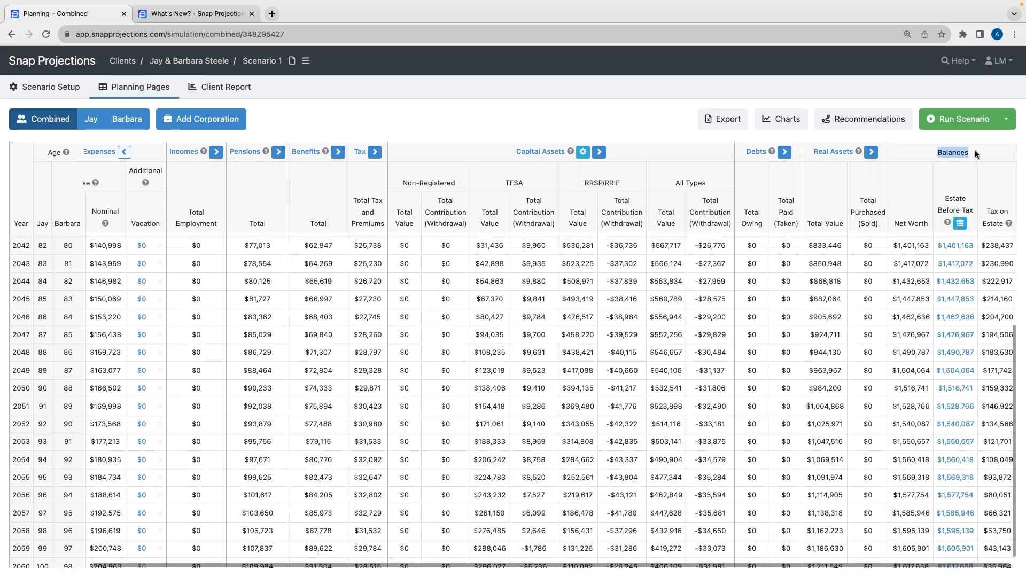
{"action": "left_click", "coordinate": [976, 154]}
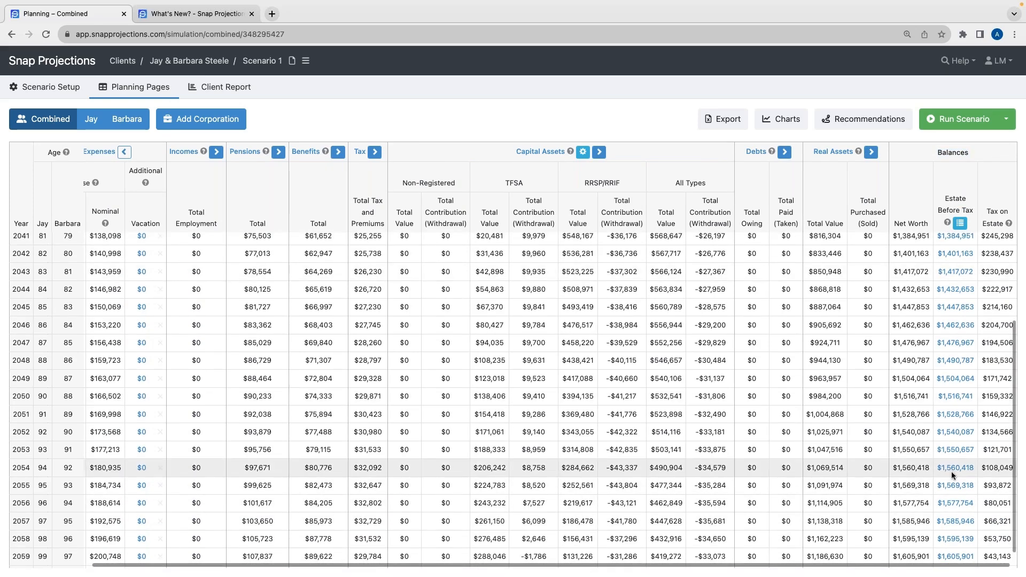
{"action": "scroll", "coordinate": [952, 475], "scroll_direction": "down", "scroll_amount": 1}
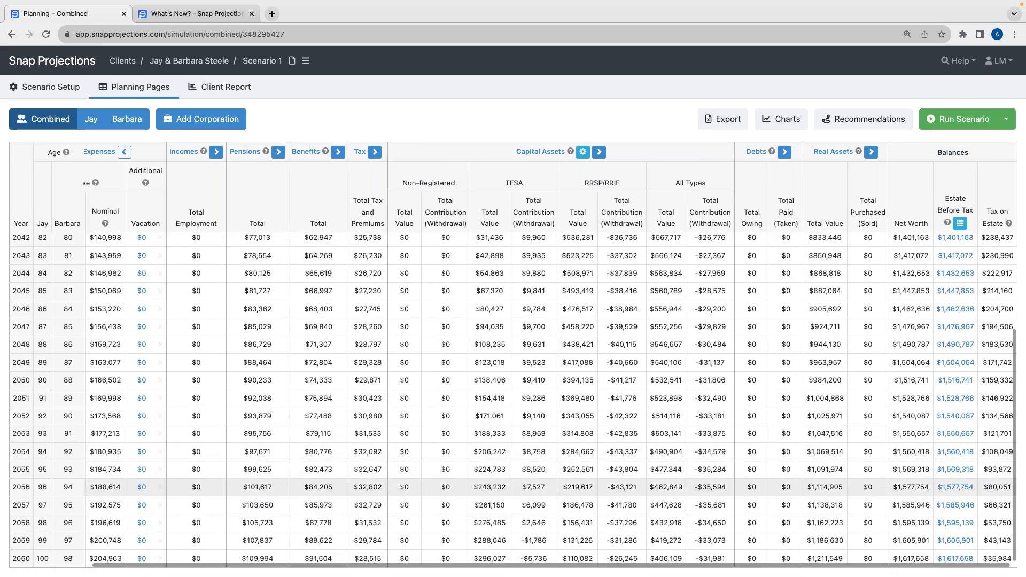
{"action": "left_click", "coordinate": [955, 558]}
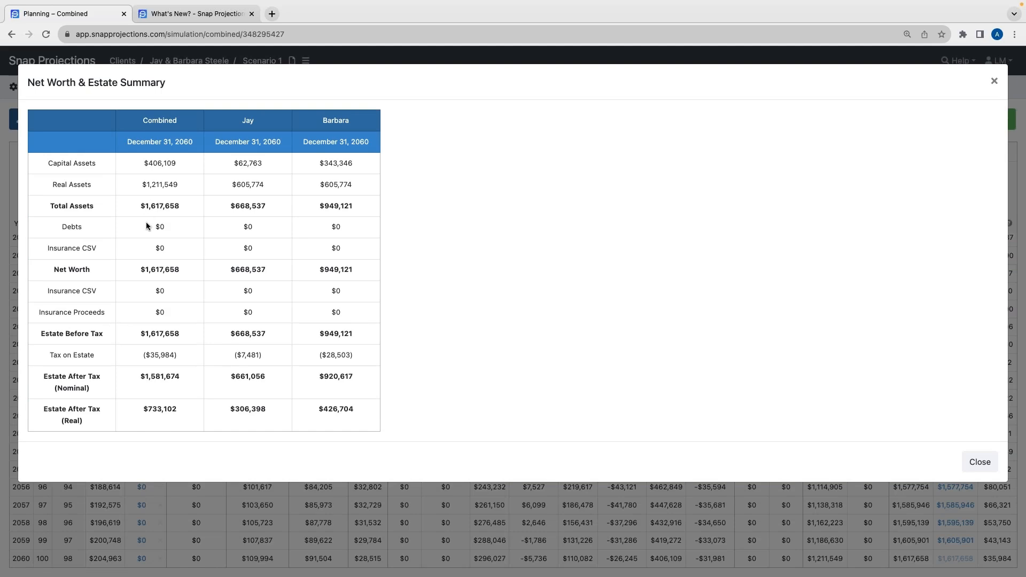
{"action": "left_click_drag", "start_coordinate": [158, 227], "coordinate": [169, 229]}
{"action": "left_click_drag", "start_coordinate": [137, 163], "coordinate": [181, 166]}
{"action": "left_click", "coordinate": [180, 166]}
{"action": "left_click_drag", "start_coordinate": [147, 120], "coordinate": [257, 121]}
{"action": "left_click", "coordinate": [223, 120]}
{"action": "left_click_drag", "start_coordinate": [321, 121], "coordinate": [351, 123]}
{"action": "left_click", "coordinate": [351, 123]}
{"action": "left_click_drag", "start_coordinate": [138, 184], "coordinate": [180, 184]}
{"action": "left_click", "coordinate": [181, 184]}
{"action": "left_click_drag", "start_coordinate": [134, 208], "coordinate": [184, 203]}
{"action": "left_click", "coordinate": [185, 203]}
{"action": "left_click_drag", "start_coordinate": [140, 270], "coordinate": [180, 269]}
{"action": "left_click", "coordinate": [170, 304]}
{"action": "left_click_drag", "start_coordinate": [138, 334], "coordinate": [175, 334]}
{"action": "left_click", "coordinate": [185, 324]}
{"action": "left_click_drag", "start_coordinate": [140, 360], "coordinate": [181, 358]}
{"action": "left_click_drag", "start_coordinate": [130, 376], "coordinate": [184, 376]}
{"action": "left_click", "coordinate": [185, 376]}
{"action": "left_click_drag", "start_coordinate": [134, 409], "coordinate": [169, 409]}
{"action": "left_click", "coordinate": [44, 378]}
{"action": "mouse_move", "coordinate": [42, 376]}
{"action": "left_mouse_down"}
{"action": "mouse_move", "coordinate": [92, 388]}
{"action": "mouse_move", "coordinate": [42, 377]}
{"action": "left_mouse_up"}
{"action": "left_click", "coordinate": [42, 376]}
{"action": "left_click_drag", "start_coordinate": [160, 377], "coordinate": [183, 377]}
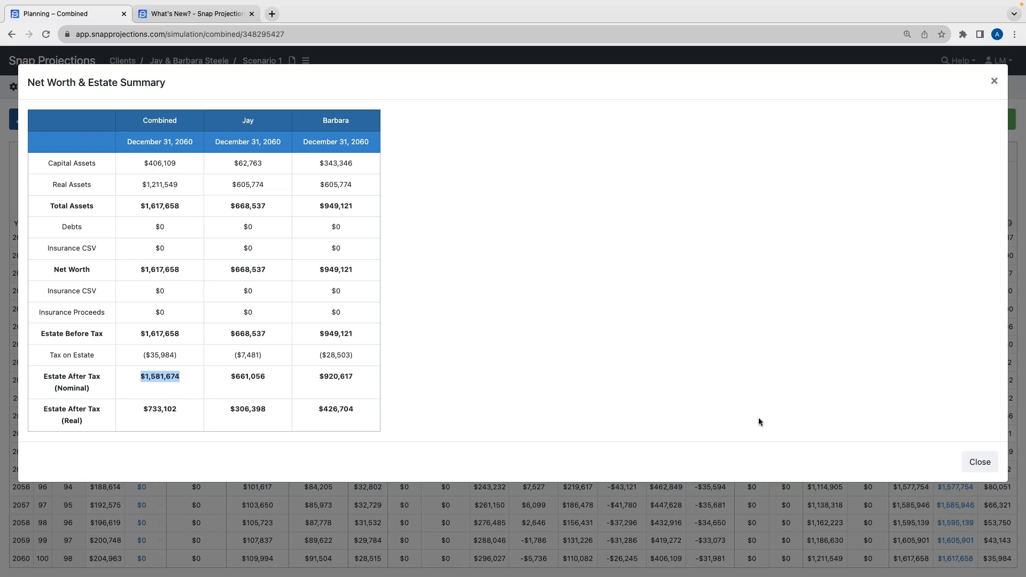
{"action": "left_click", "coordinate": [971, 468]}
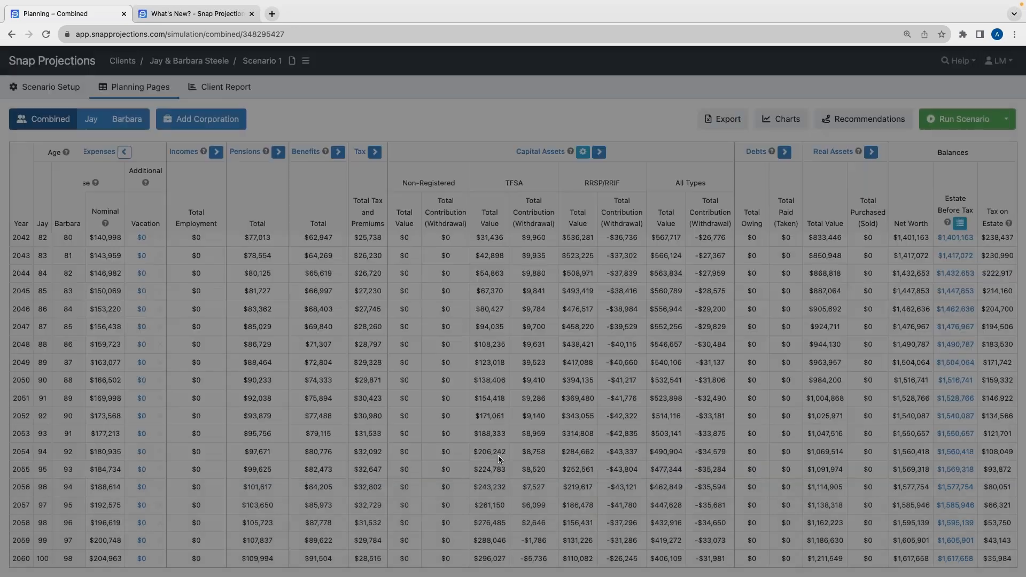
Review the yearly base expenses from 2025 onward and glance at the recommendations summary
{"action": "scroll", "coordinate": [155, 379], "scroll_direction": "up", "scroll_amount": 5}
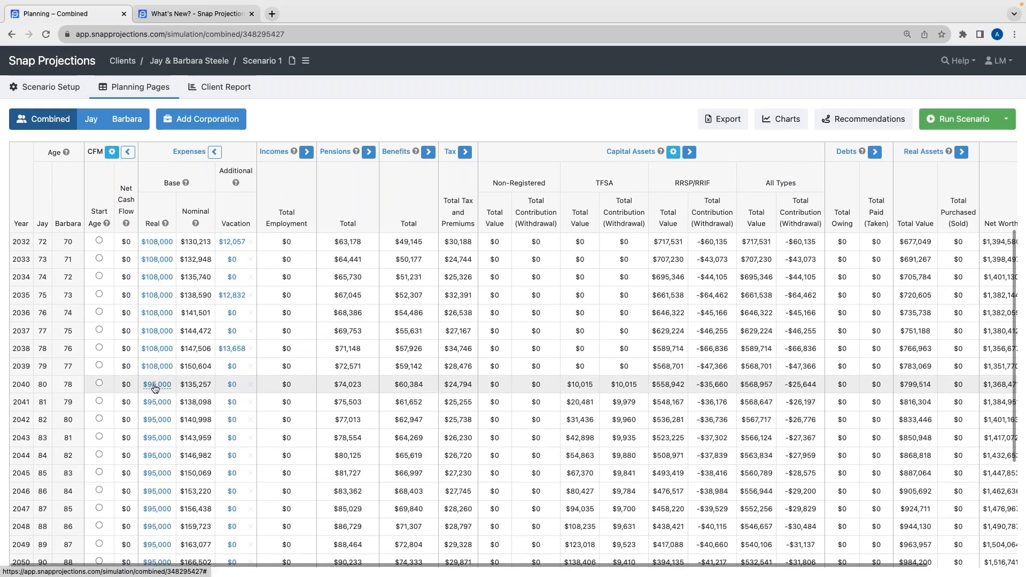
{"action": "mouse_move", "coordinate": [155, 388]}
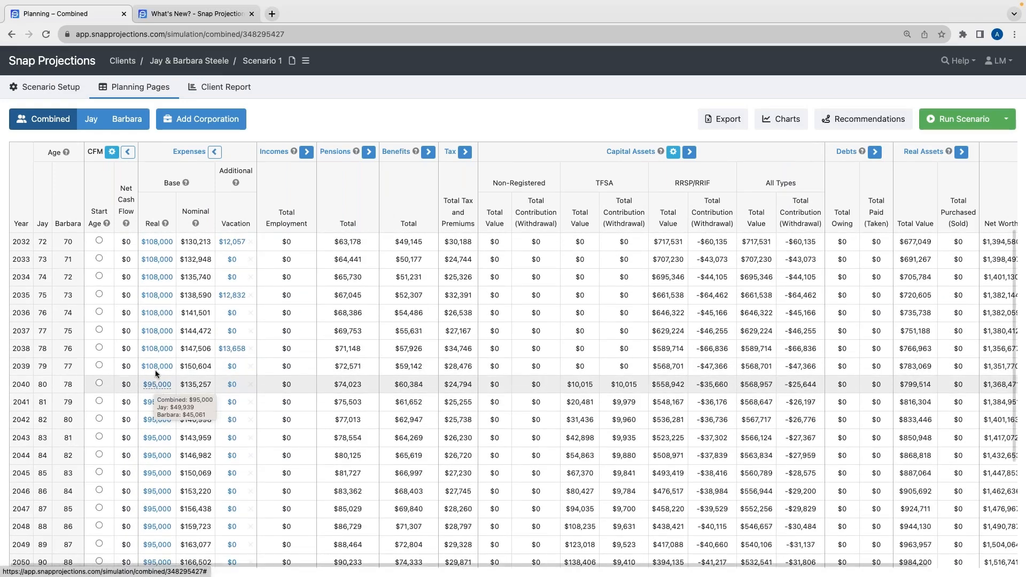
{"action": "scroll", "coordinate": [155, 388], "scroll_direction": "up", "scroll_amount": 5}
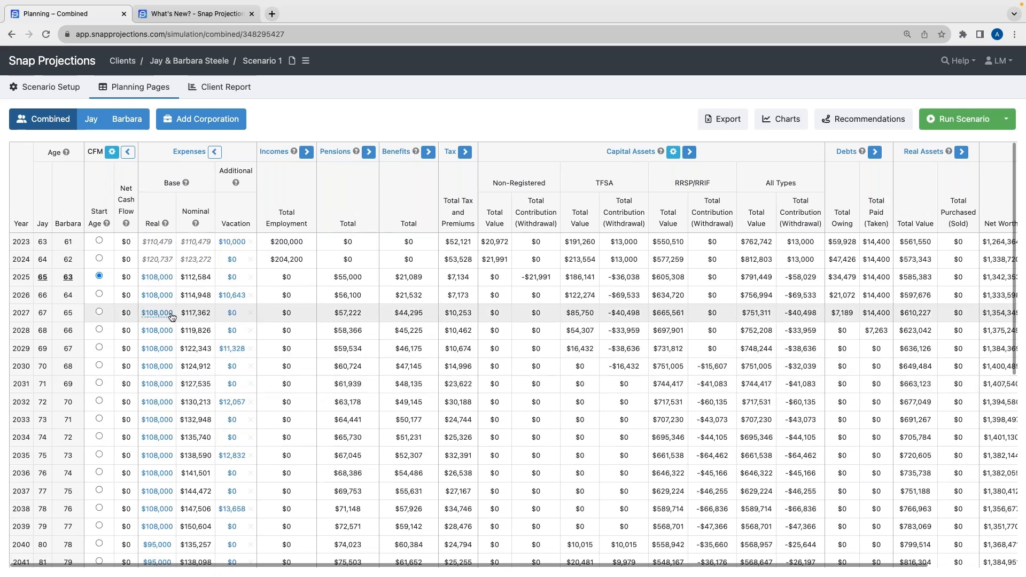
{"action": "left_click", "coordinate": [832, 124]}
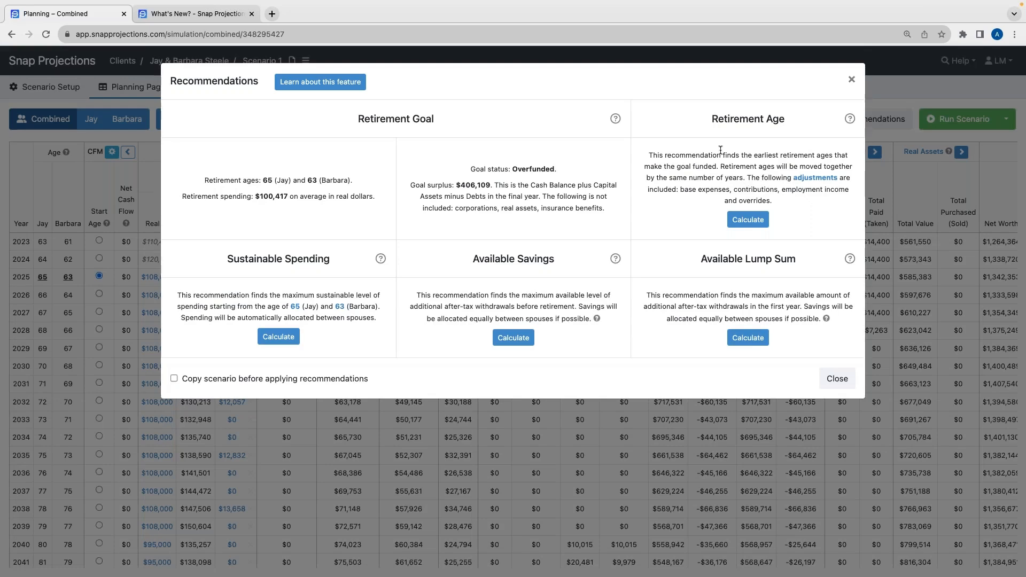
{"action": "left_click", "coordinate": [838, 384]}
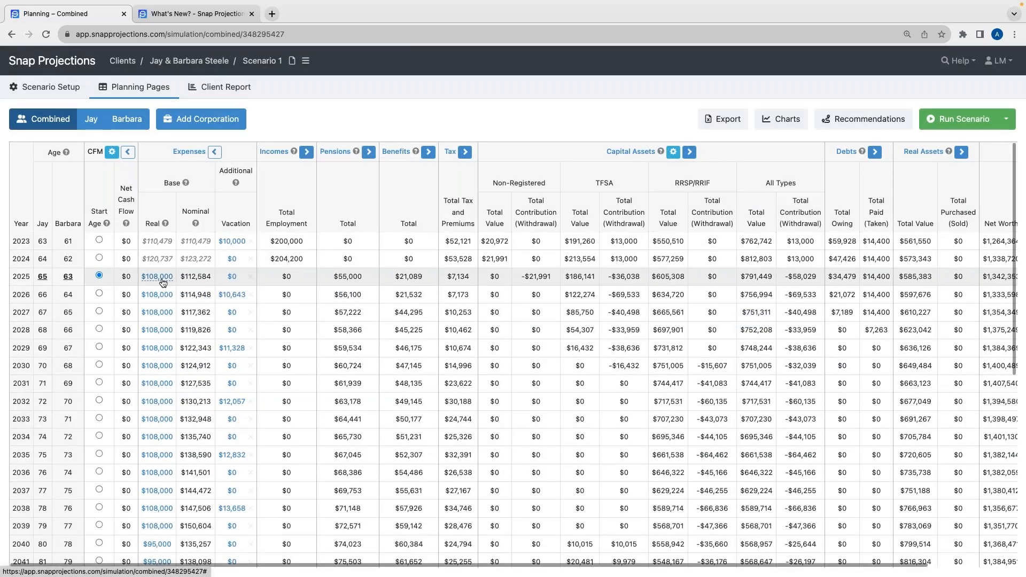
Reset the base expense to $108,000 for all years from 2025 and rerun the scenario
{"action": "left_click", "coordinate": [157, 276]}
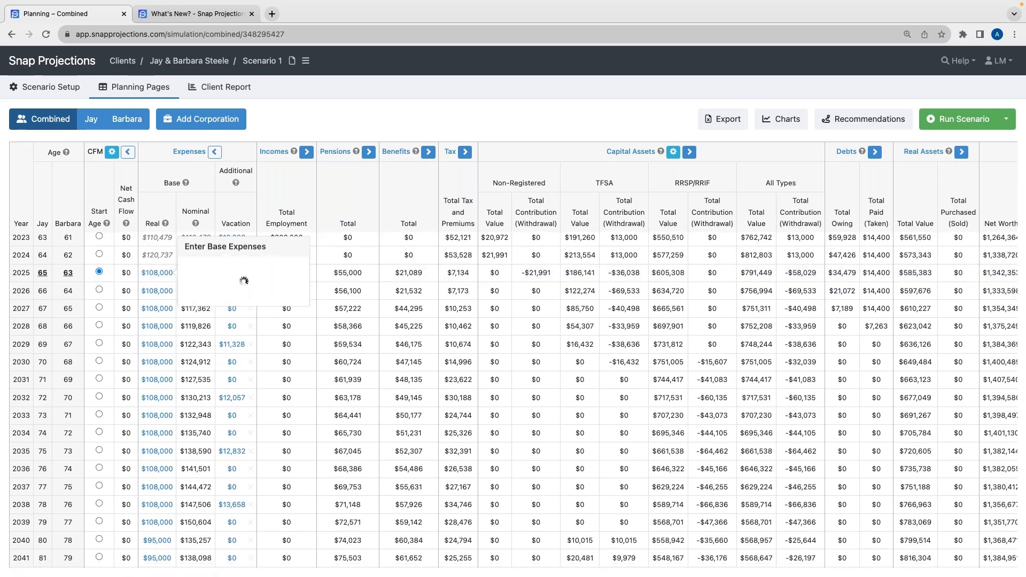
{"action": "left_click", "coordinate": [271, 273]}
{"action": "left_click", "coordinate": [957, 122]}
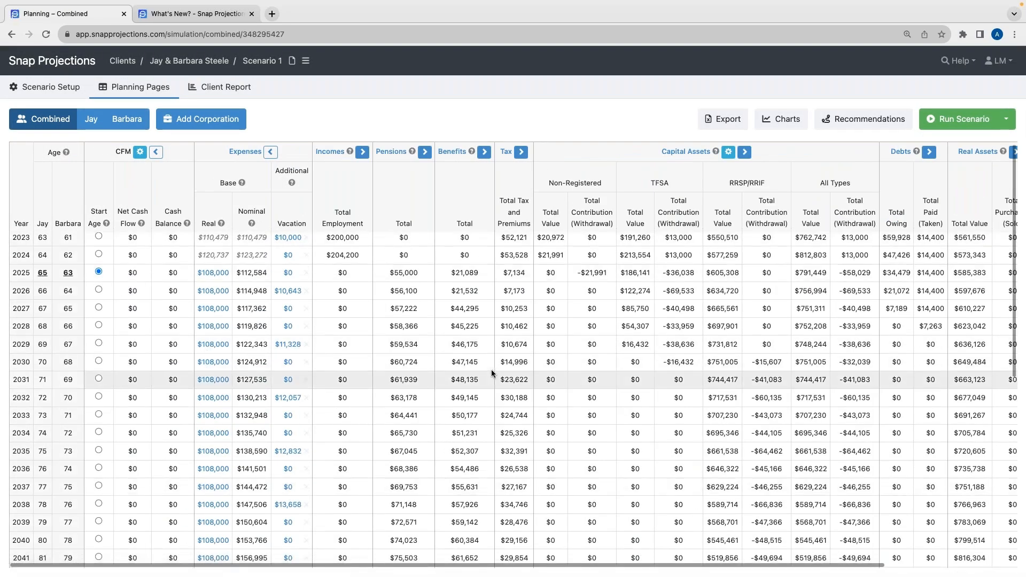
Open the charts and examine the combined cash outflows, toggling the income tax series off and on
{"action": "scroll", "coordinate": [501, 410], "scroll_direction": "down", "scroll_amount": 6}
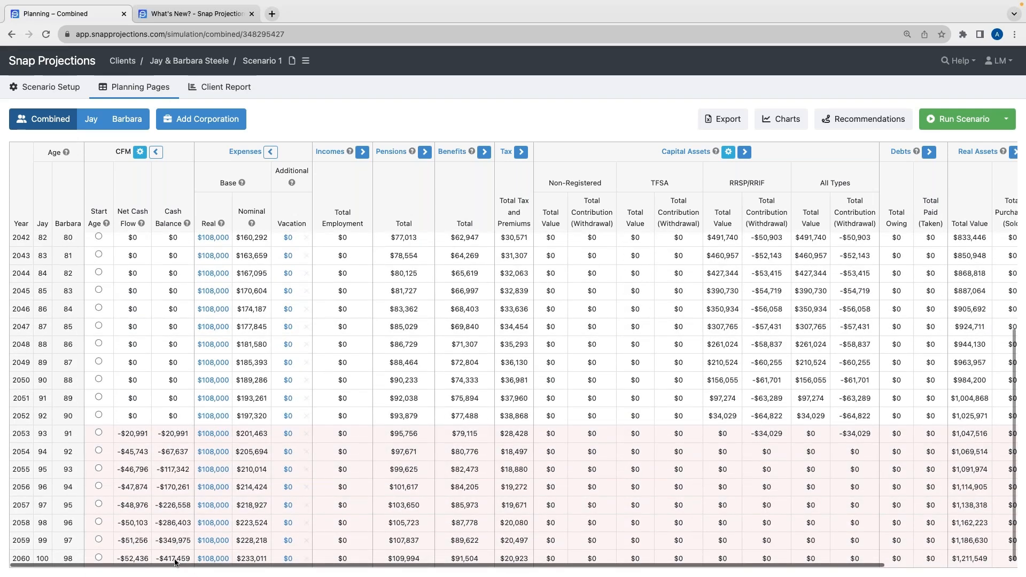
{"action": "left_click", "coordinate": [782, 121]}
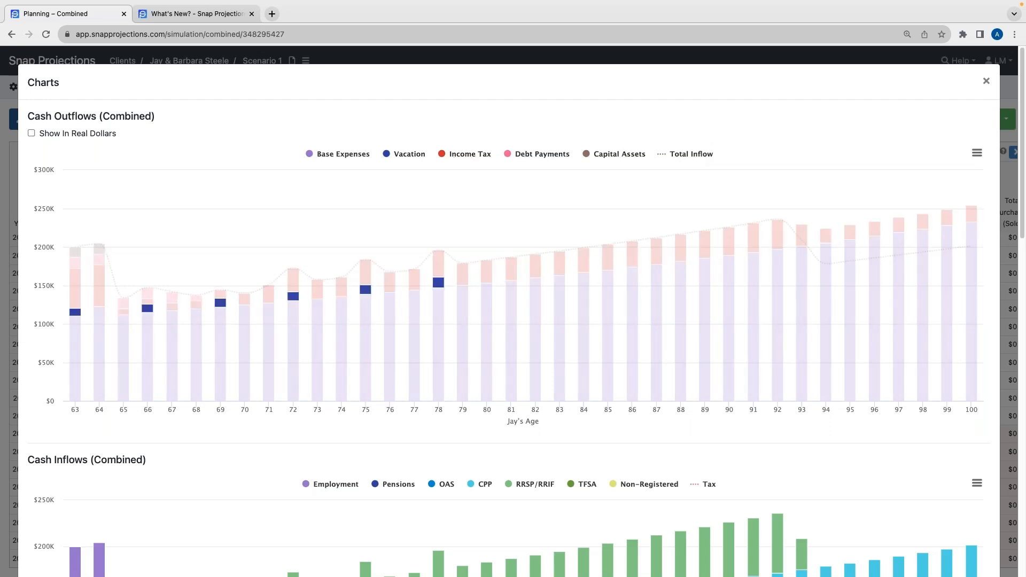
{"action": "left_click", "coordinate": [361, 159]}
{"action": "left_click", "coordinate": [360, 158]}
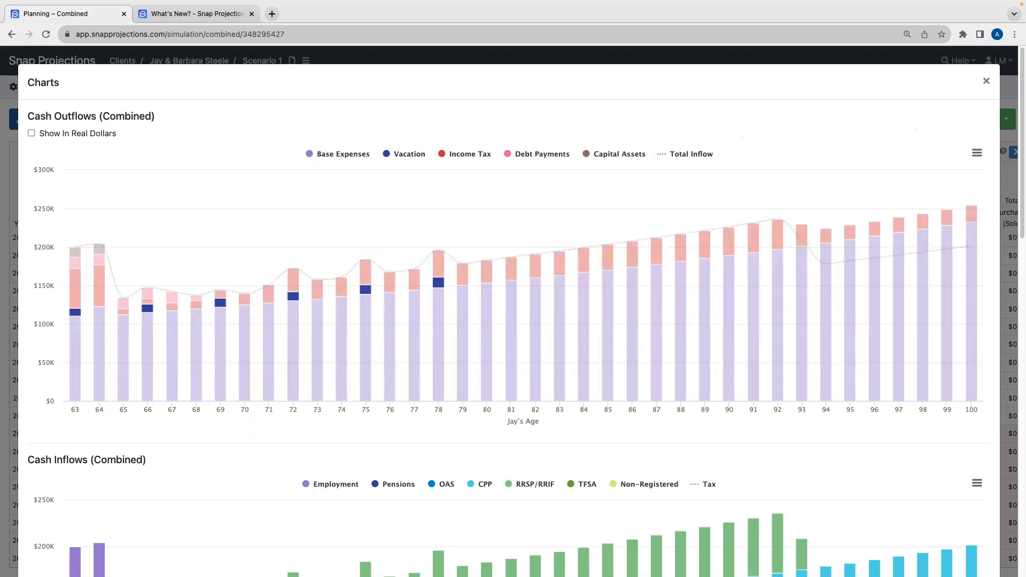
{"action": "left_click", "coordinate": [979, 154]}
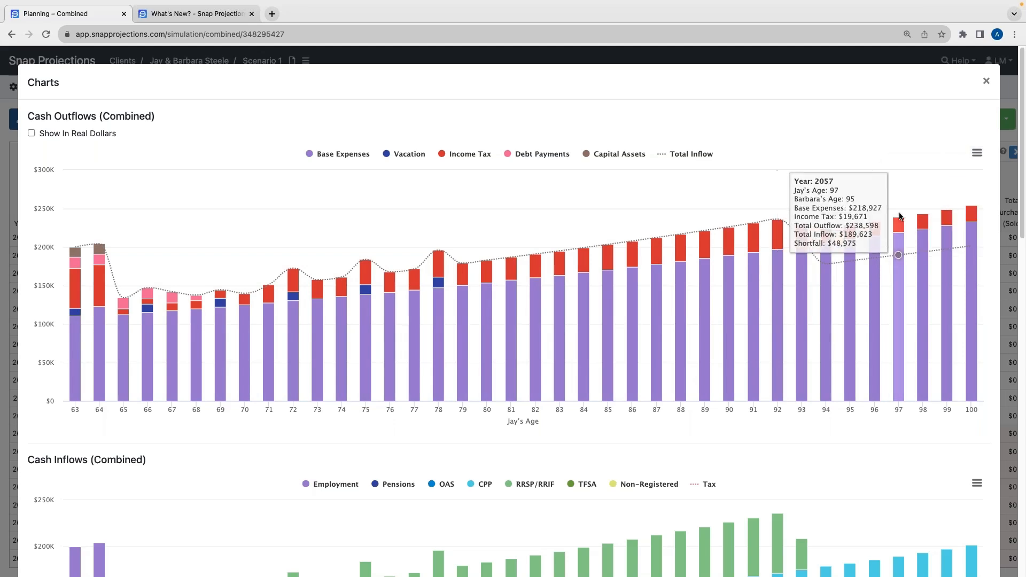
{"action": "left_click", "coordinate": [977, 153]}
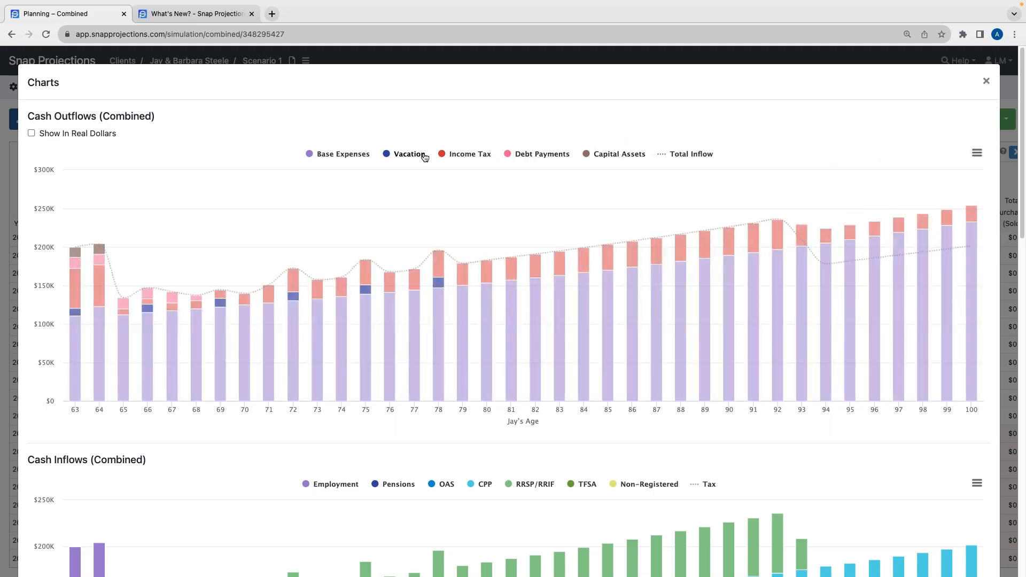
{"action": "left_click", "coordinate": [462, 155]}
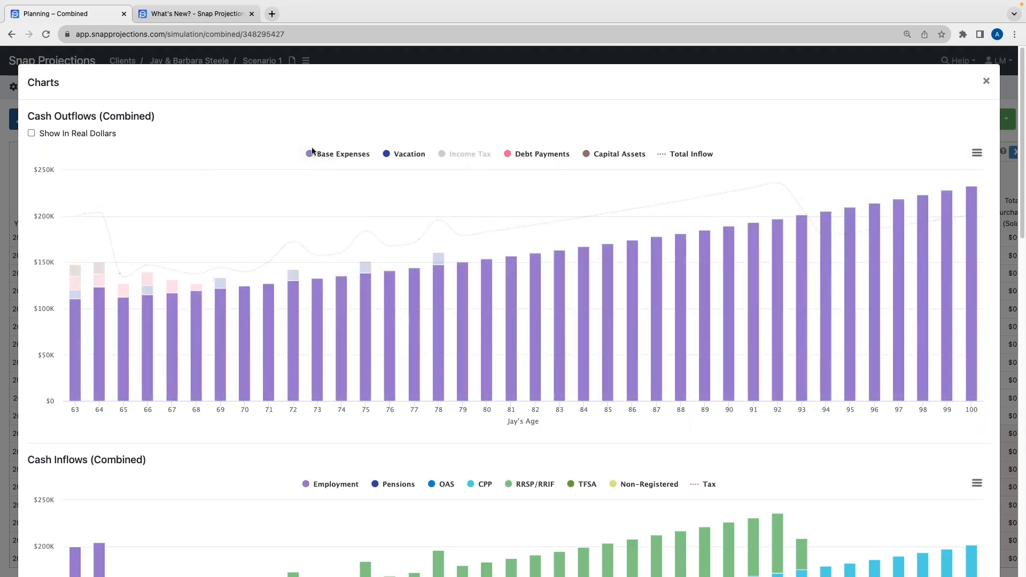
{"action": "left_click", "coordinate": [470, 155]}
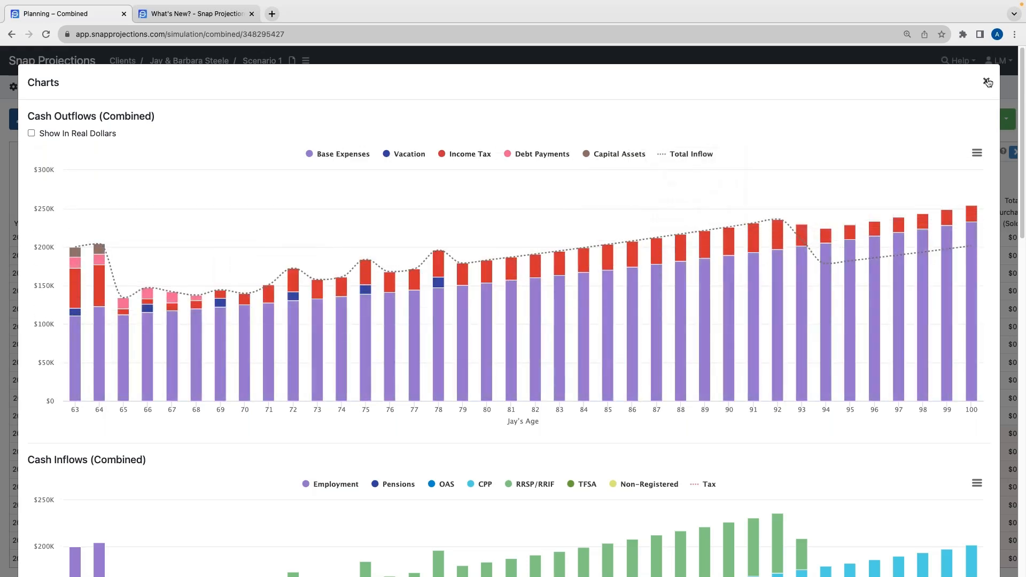
{"action": "left_click", "coordinate": [987, 81]}
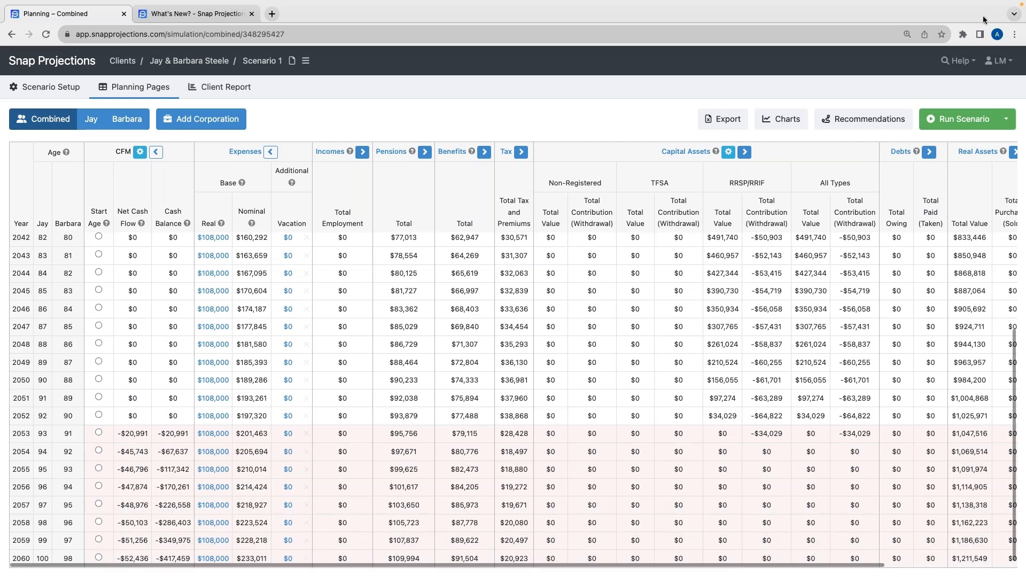
Open the recommendations and read the retirement goal status and the available recommendation types
{"action": "left_click", "coordinate": [844, 123]}
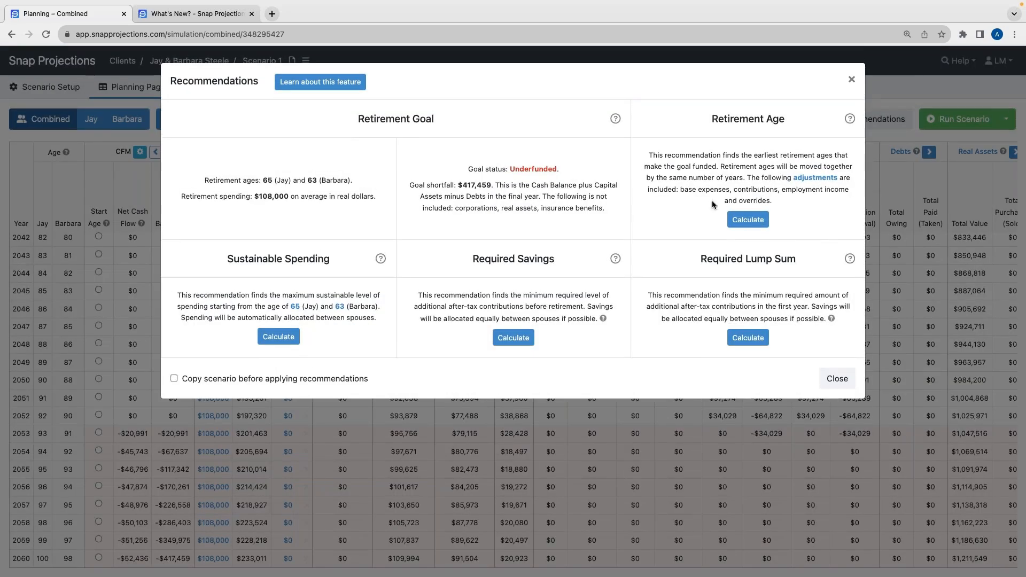
{"action": "left_click_drag", "start_coordinate": [706, 120], "coordinate": [796, 117]}
{"action": "left_click", "coordinate": [677, 287]}
{"action": "left_click_drag", "start_coordinate": [691, 254], "coordinate": [803, 259]}
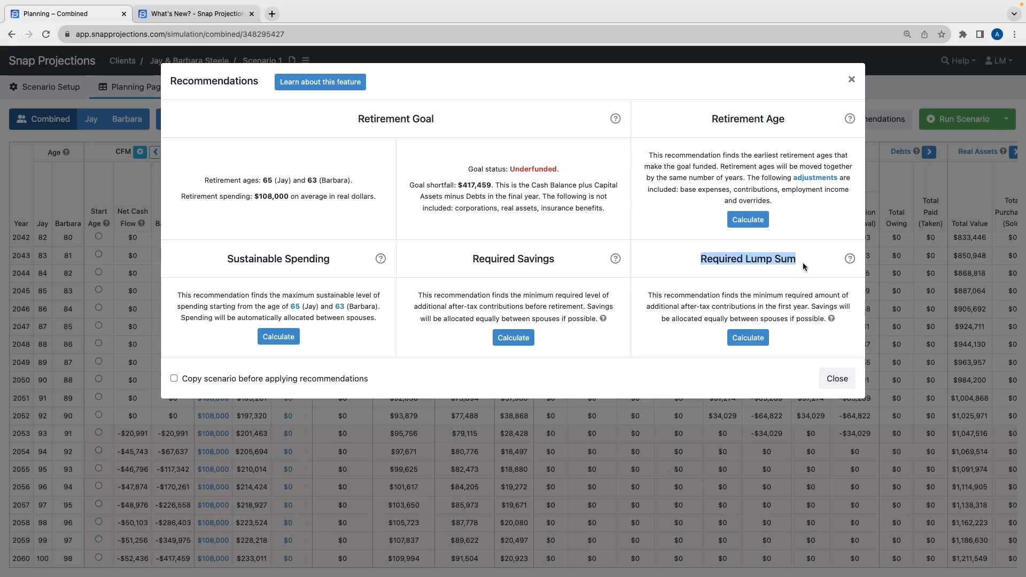
{"action": "left_click", "coordinate": [796, 266]}
{"action": "left_click_drag", "start_coordinate": [457, 253], "coordinate": [557, 260]}
{"action": "left_click", "coordinate": [559, 258]}
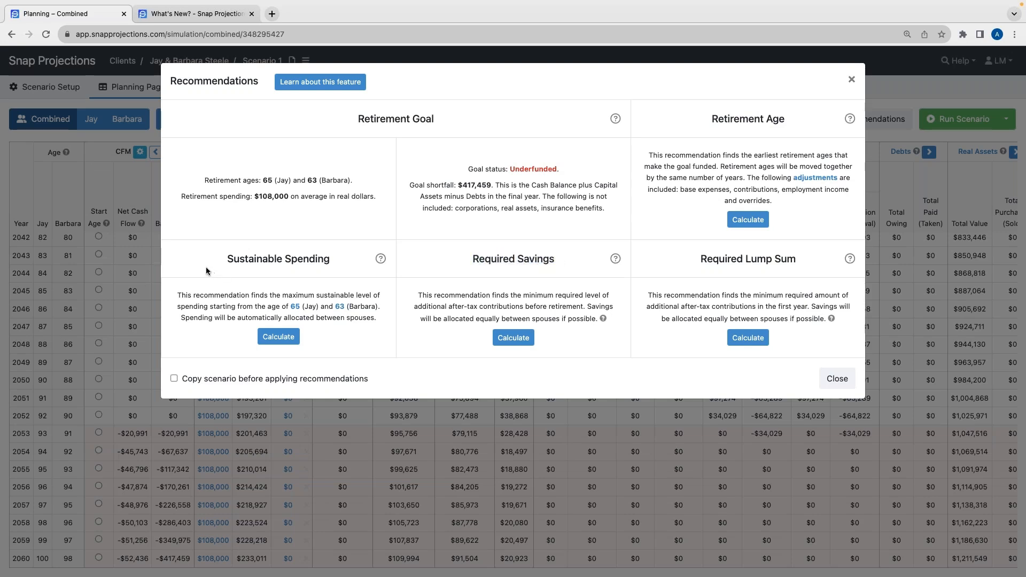
{"action": "left_click_drag", "start_coordinate": [207, 262], "coordinate": [332, 258]}
{"action": "left_click", "coordinate": [306, 268]}
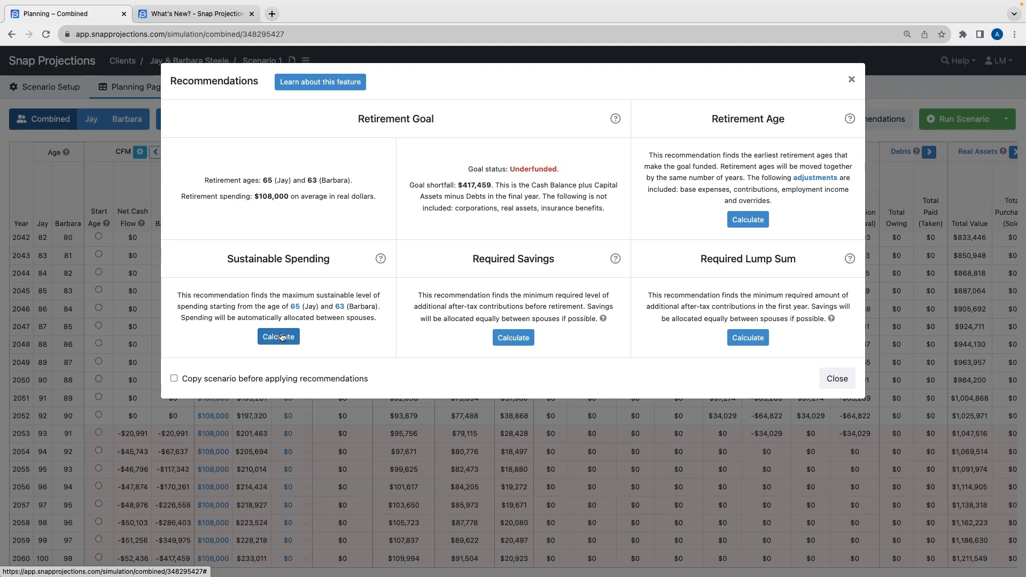
Calculate the sustainable spending recommendation starting at ages 65 and 63
{"action": "left_click", "coordinate": [295, 307]}
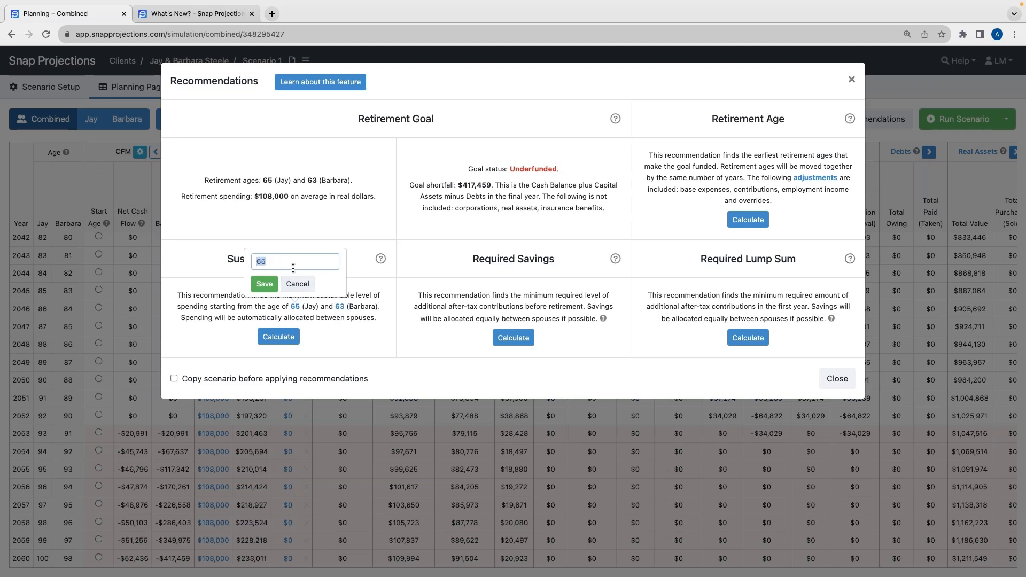
{"action": "left_click", "coordinate": [298, 283]}
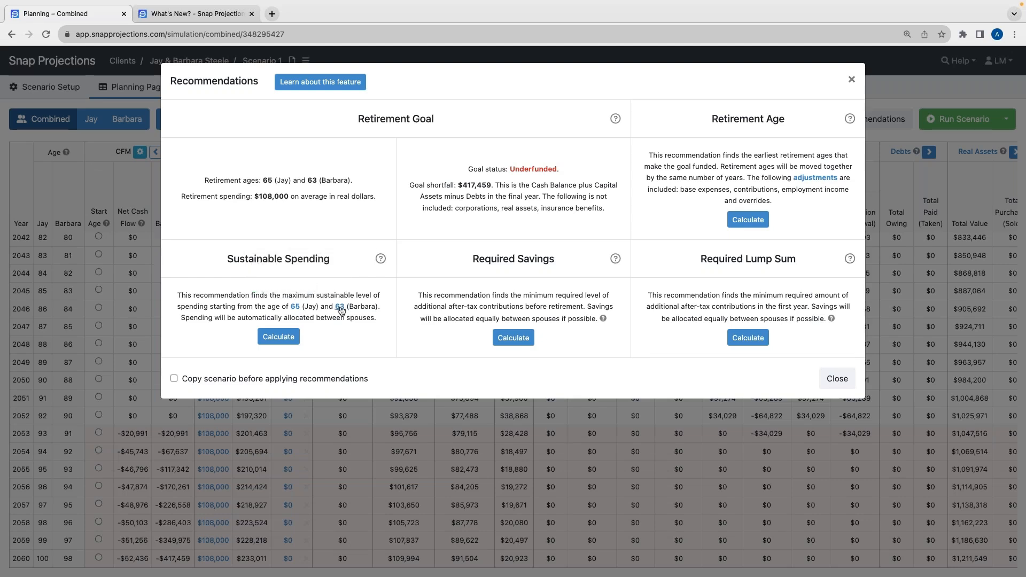
{"action": "left_click", "coordinate": [340, 310]}
{"action": "left_click", "coordinate": [339, 285]}
{"action": "left_click", "coordinate": [278, 337]}
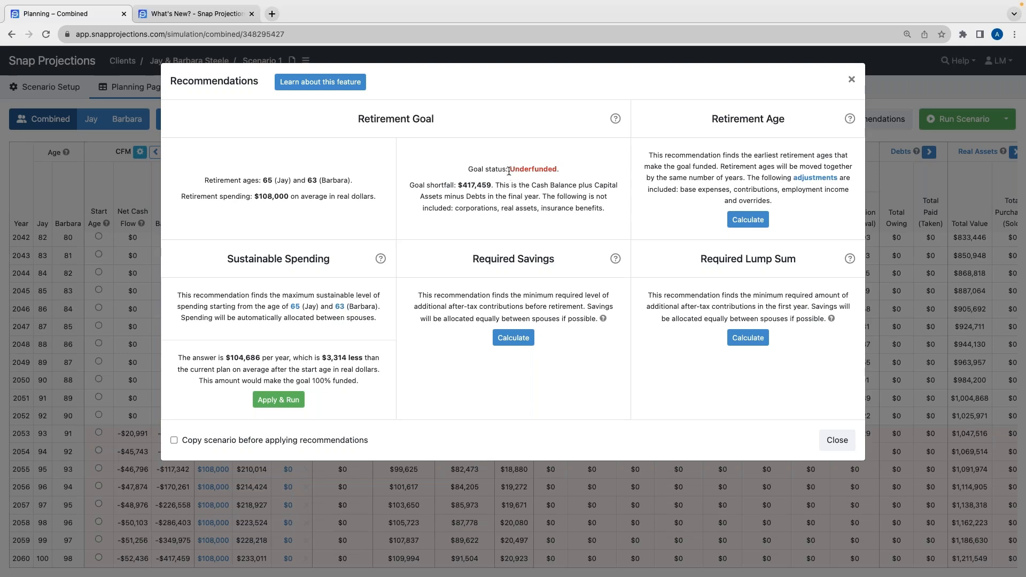
Apply and run the sustainable spending recommendation on a copy of the scenario
{"action": "left_click_drag", "start_coordinate": [468, 169], "coordinate": [548, 166]}
{"action": "left_click", "coordinate": [570, 165]}
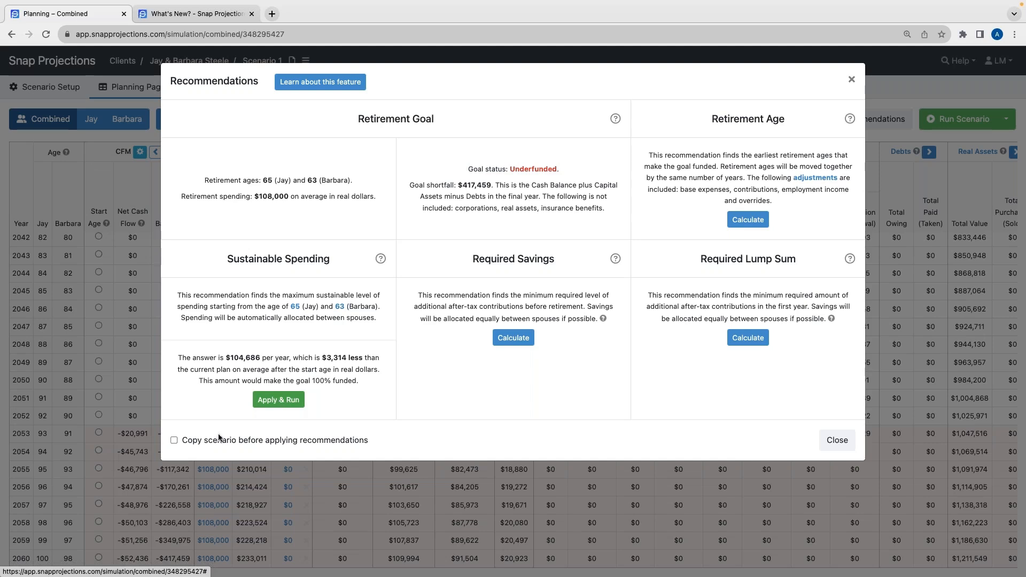
{"action": "left_click", "coordinate": [174, 440]}
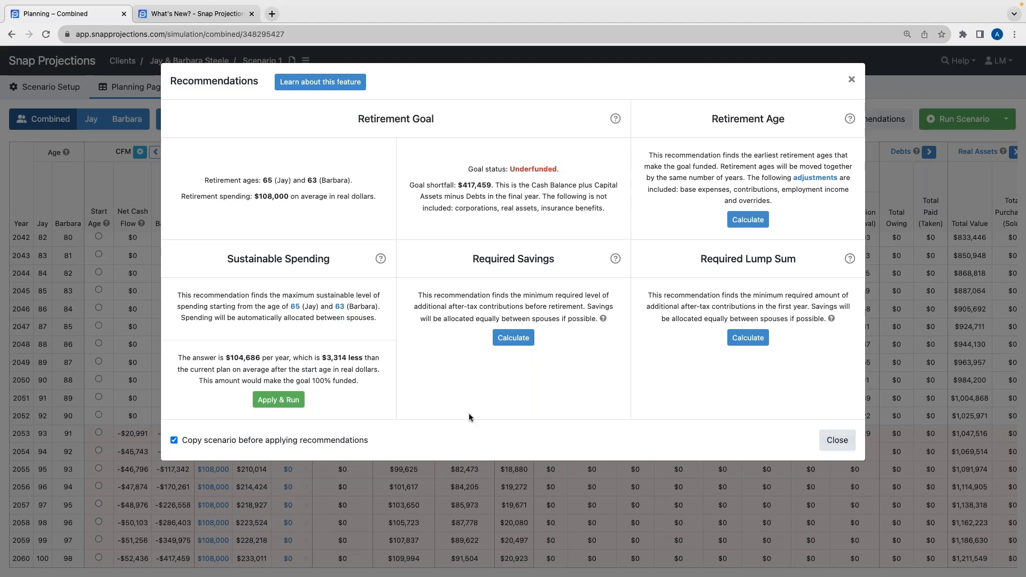
{"action": "left_click", "coordinate": [278, 399]}
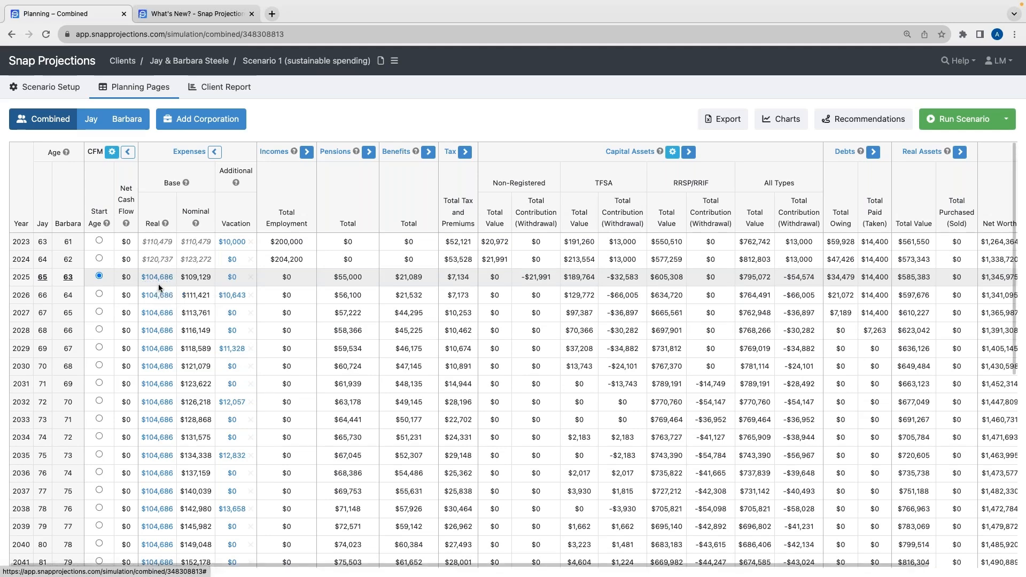
Review the new scenario's projection through 2060 and its 2060 net worth and estate summary
{"action": "mouse_move", "coordinate": [164, 355]}
{"action": "scroll", "coordinate": [165, 355], "scroll_direction": "down", "scroll_amount": 10}
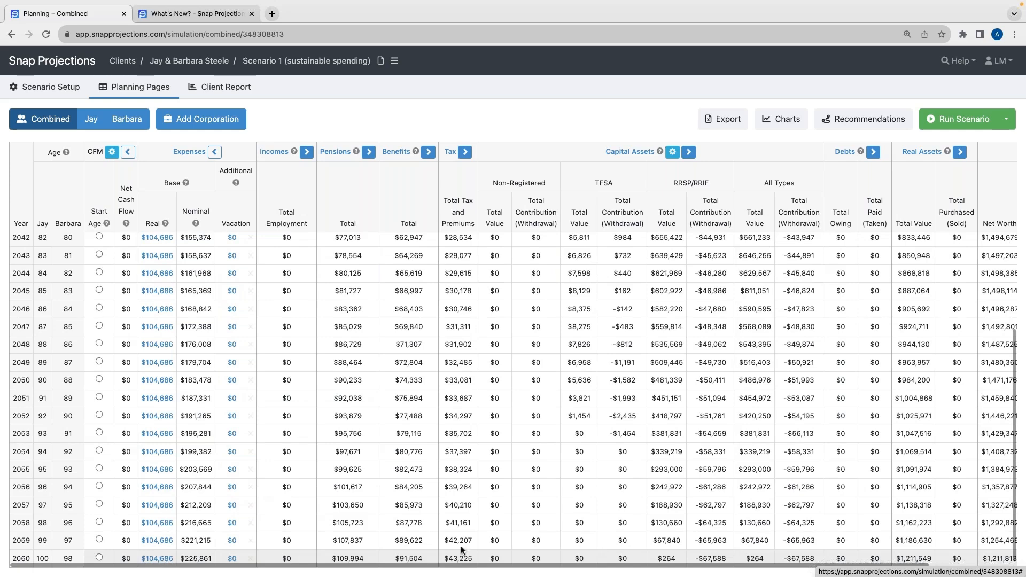
{"action": "scroll", "coordinate": [515, 528], "scroll_direction": "right", "scroll_amount": 3}
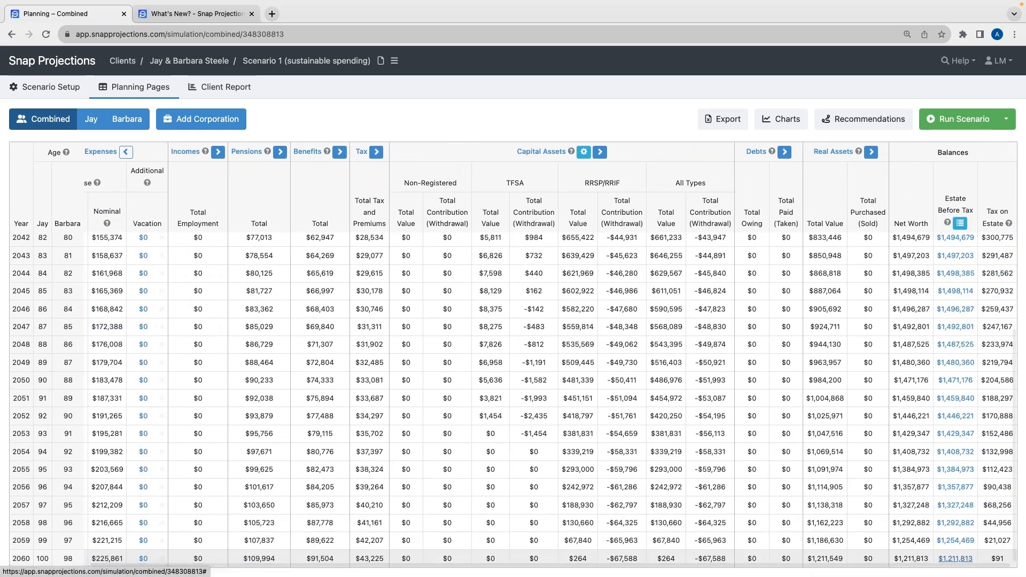
{"action": "left_click", "coordinate": [956, 559]}
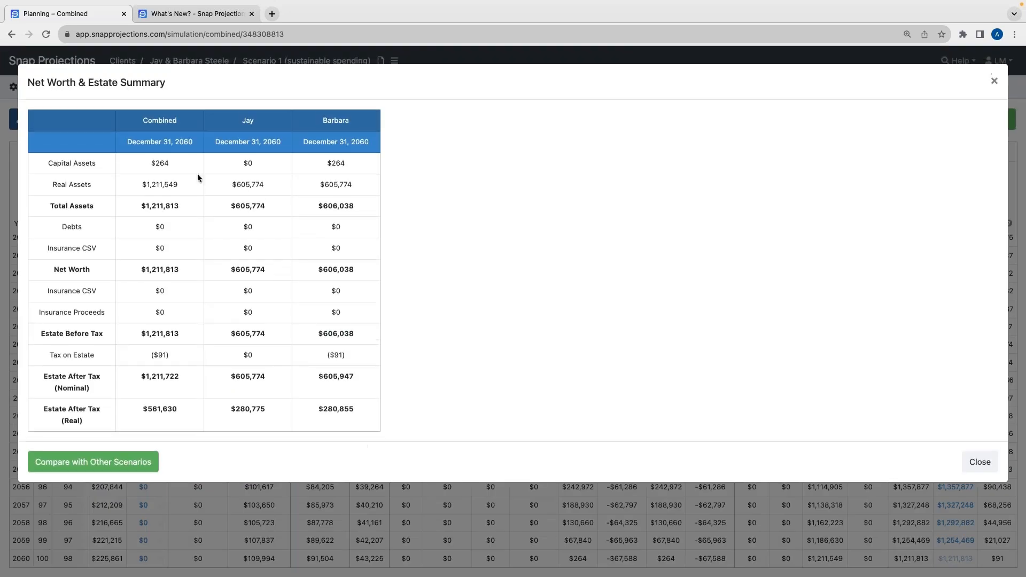
{"action": "left_click_drag", "start_coordinate": [149, 167], "coordinate": [178, 167]}
{"action": "left_click", "coordinate": [178, 166]}
{"action": "left_click_drag", "start_coordinate": [141, 184], "coordinate": [183, 182]}
{"action": "left_click", "coordinate": [184, 182]}
{"action": "left_click_drag", "start_coordinate": [133, 378], "coordinate": [181, 378]}
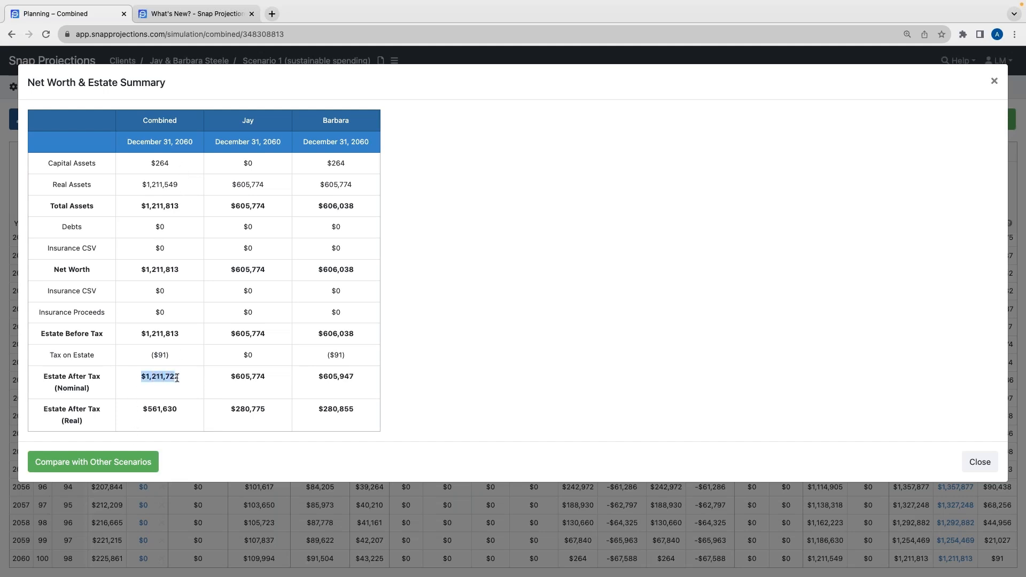
{"action": "left_click", "coordinate": [152, 384]}
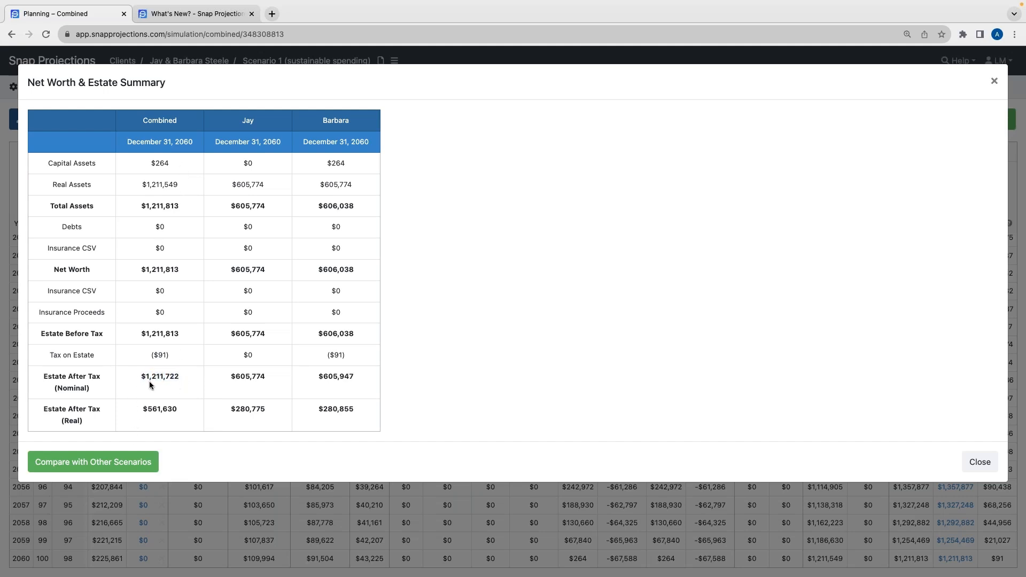
Compare the 2060 net worth and estate summary against the original Scenario 1, focusing on debts and estate after tax
{"action": "left_click", "coordinate": [113, 465]}
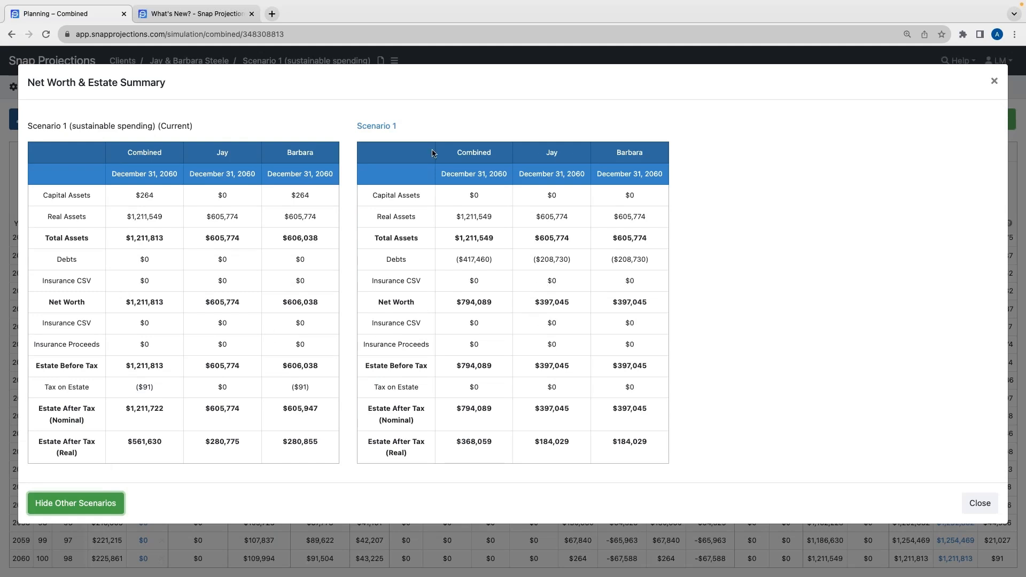
{"action": "left_click_drag", "start_coordinate": [448, 258], "coordinate": [497, 260]}
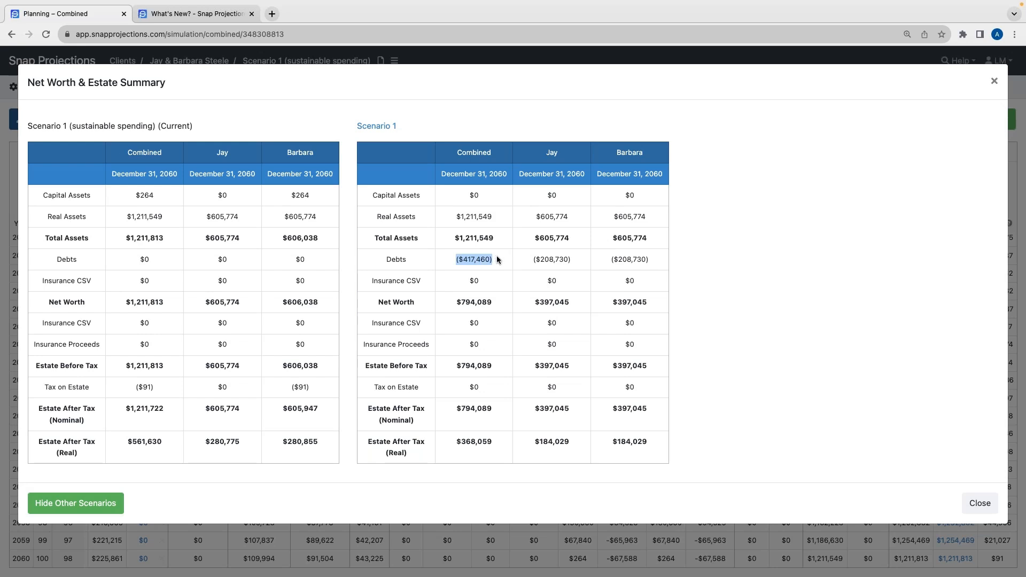
{"action": "left_click_drag", "start_coordinate": [450, 408], "coordinate": [496, 409]}
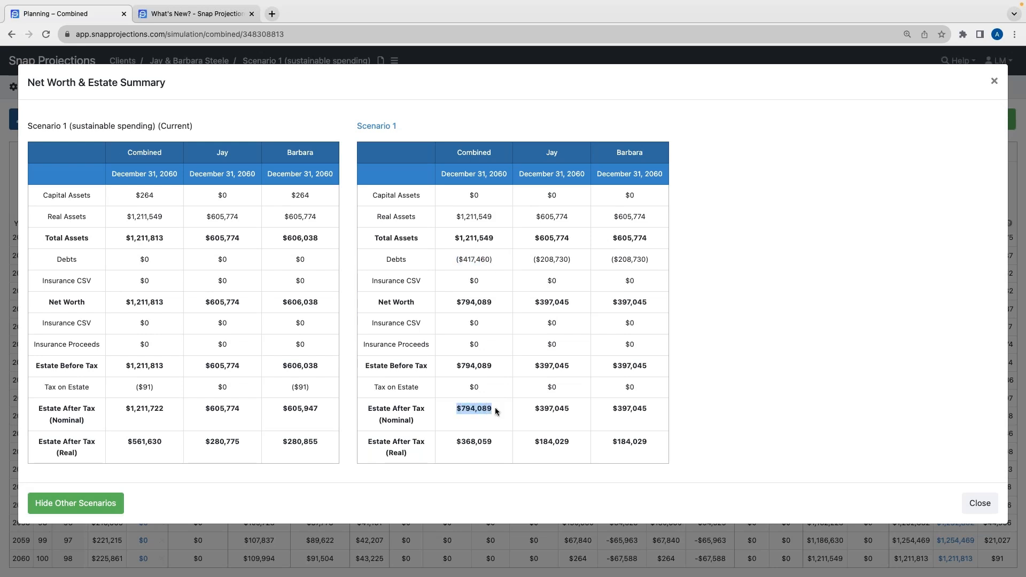
{"action": "left_click", "coordinate": [492, 422]}
{"action": "left_click_drag", "start_coordinate": [125, 410], "coordinate": [164, 410]}
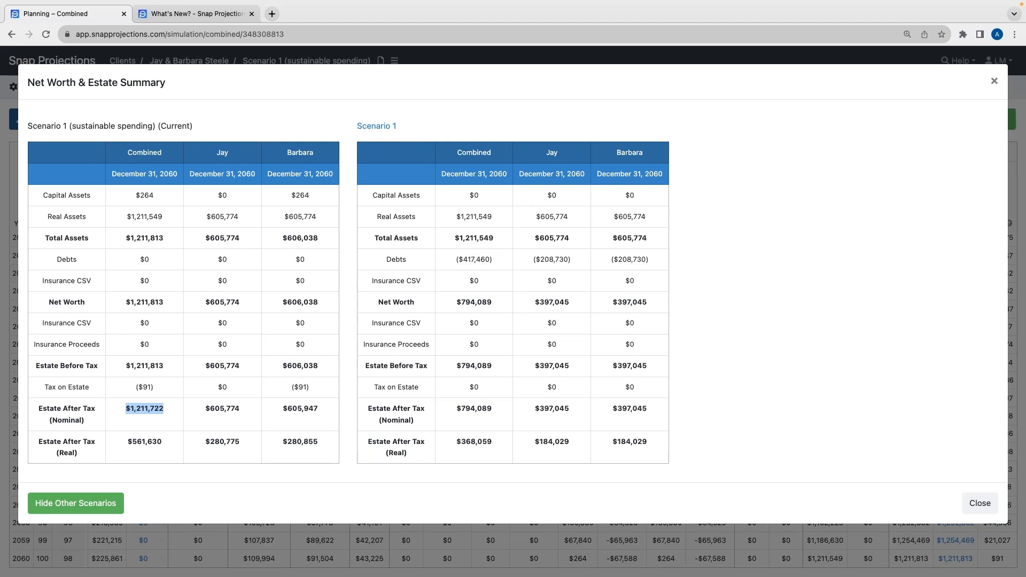
{"action": "left_click", "coordinate": [155, 415]}
{"action": "left_click", "coordinate": [994, 83]}
Switch back to the original Scenario 1
{"action": "left_click", "coordinate": [394, 60]}
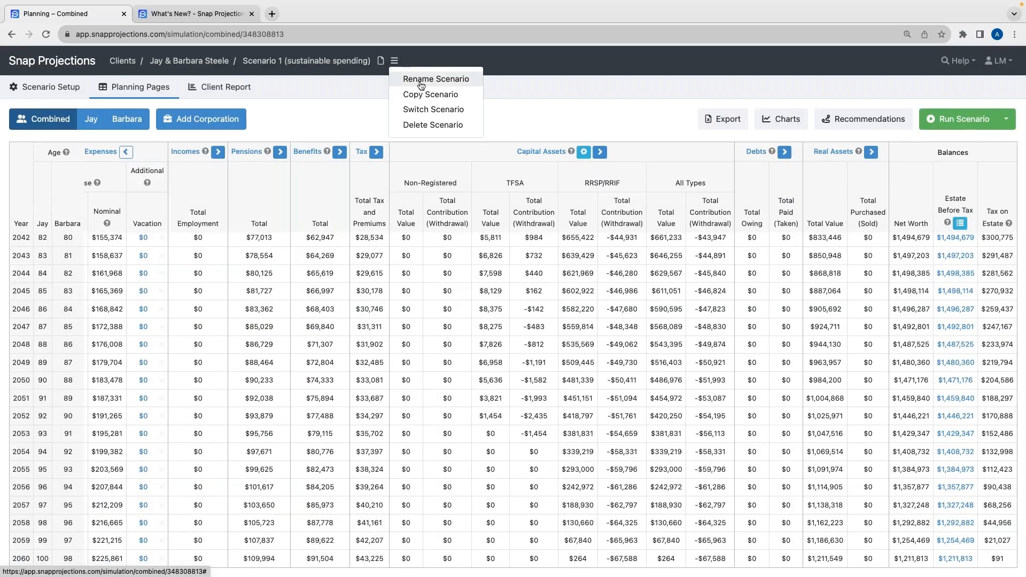
{"action": "left_click", "coordinate": [421, 109]}
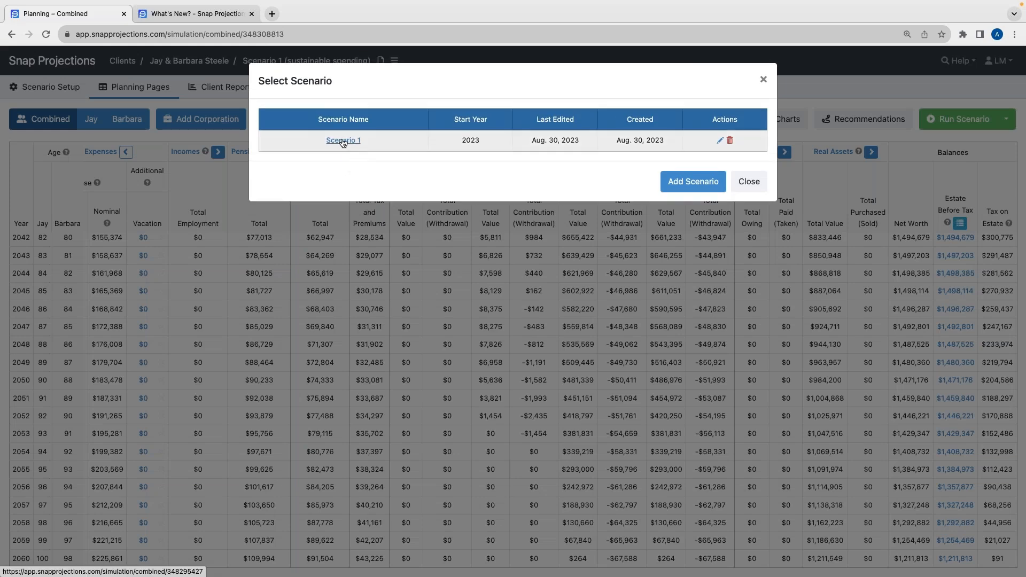
{"action": "left_click", "coordinate": [343, 141]}
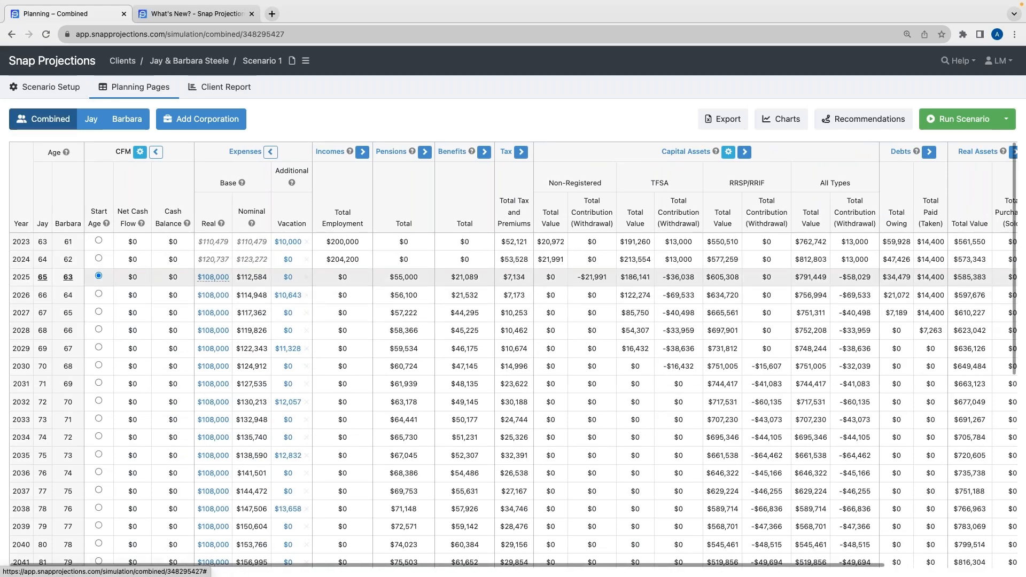
Examine Scenario 1's real base expenses, employment income and the balances across the projection columns
{"action": "mouse_move", "coordinate": [217, 283]}
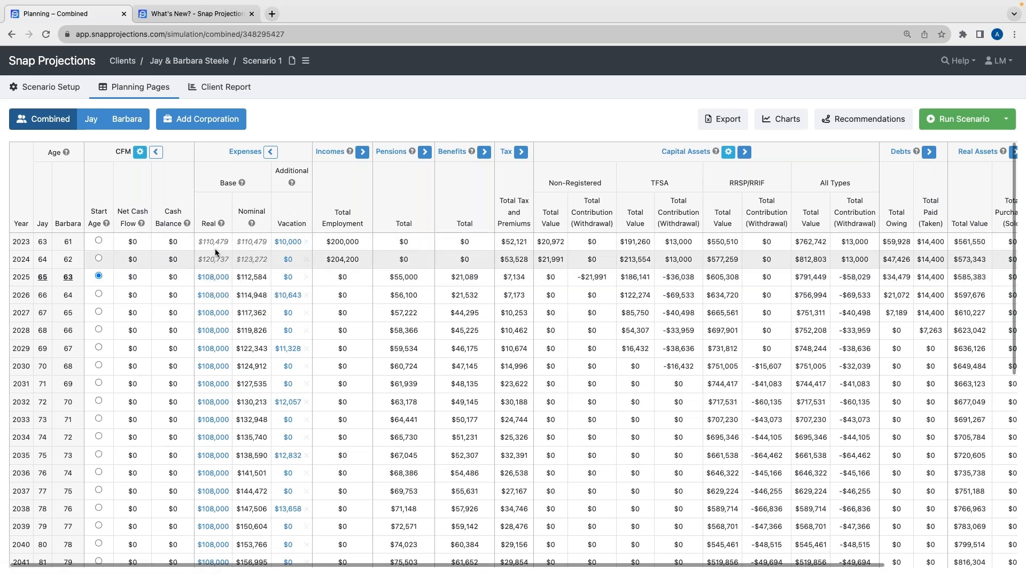
{"action": "mouse_move", "coordinate": [216, 247]}
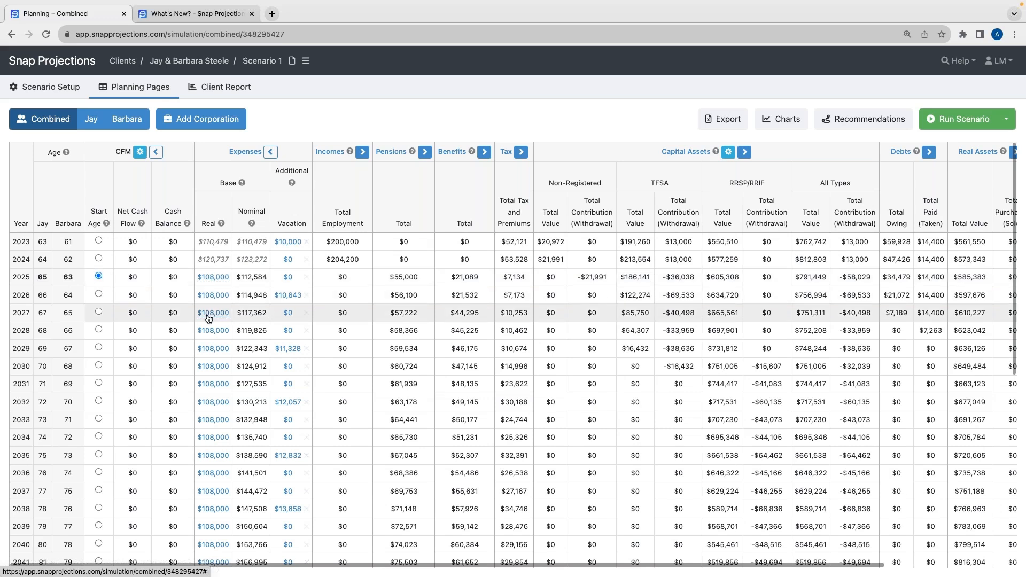
{"action": "mouse_move", "coordinate": [209, 319]}
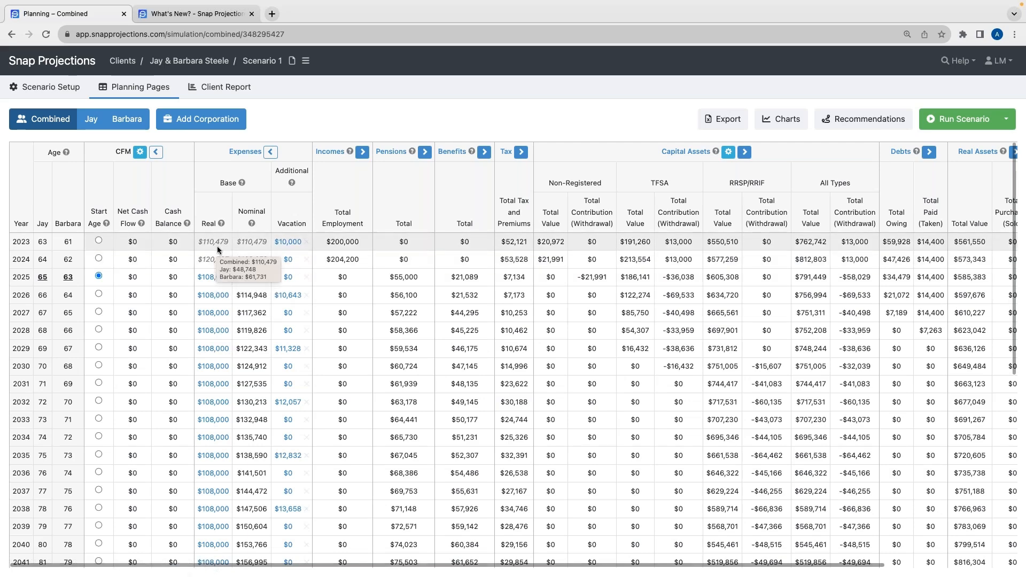
{"action": "scroll", "coordinate": [218, 250], "scroll_direction": "right", "scroll_amount": 1}
{"action": "scroll", "coordinate": [216, 251], "scroll_direction": "left", "scroll_amount": 1}
{"action": "scroll", "coordinate": [216, 251], "scroll_direction": "down", "scroll_amount": 1}
{"action": "scroll", "coordinate": [217, 251], "scroll_direction": "up", "scroll_amount": 1}
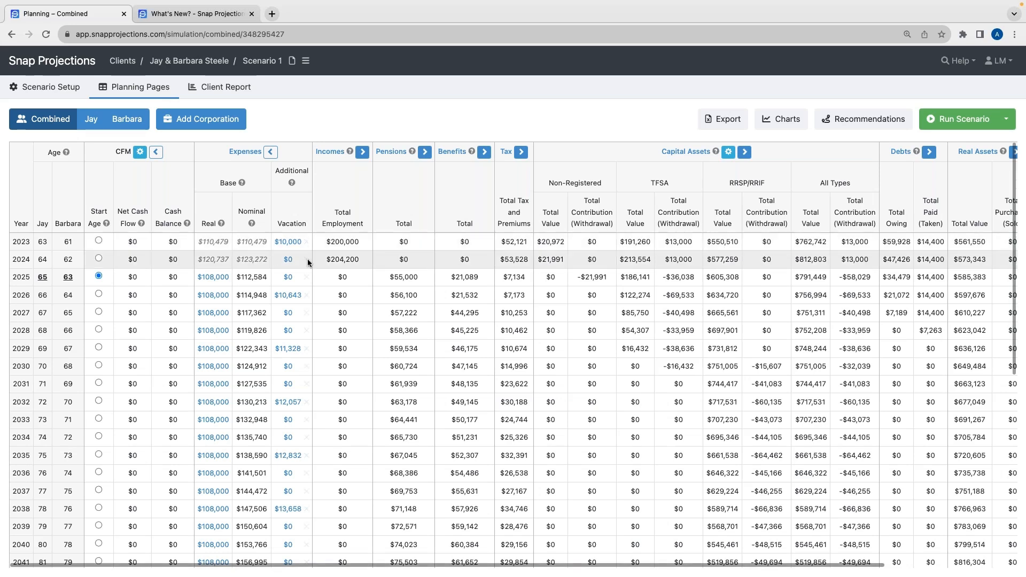
{"action": "left_click_drag", "start_coordinate": [198, 241], "coordinate": [228, 242]}
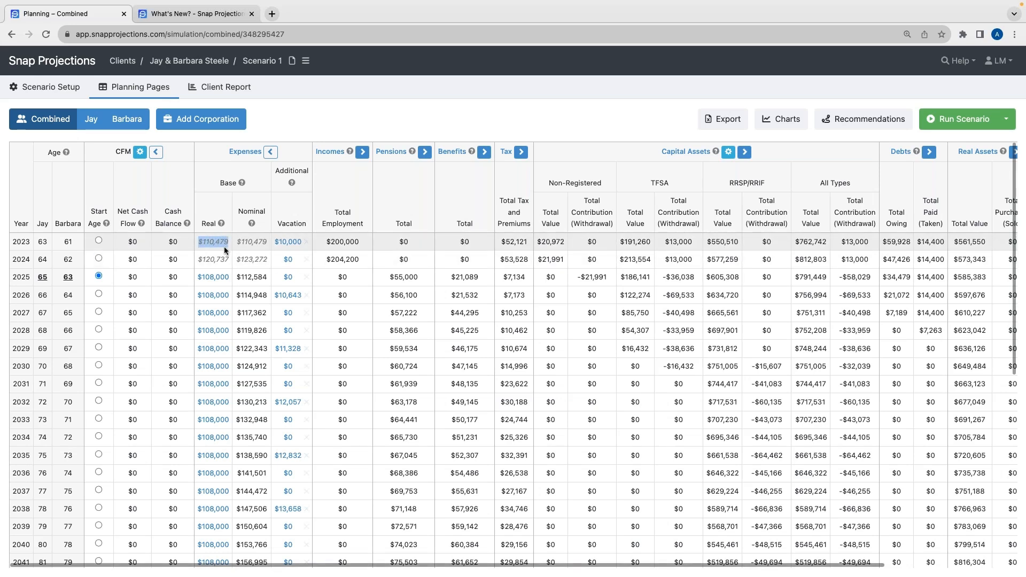
{"action": "left_click_drag", "start_coordinate": [326, 242], "coordinate": [359, 242]}
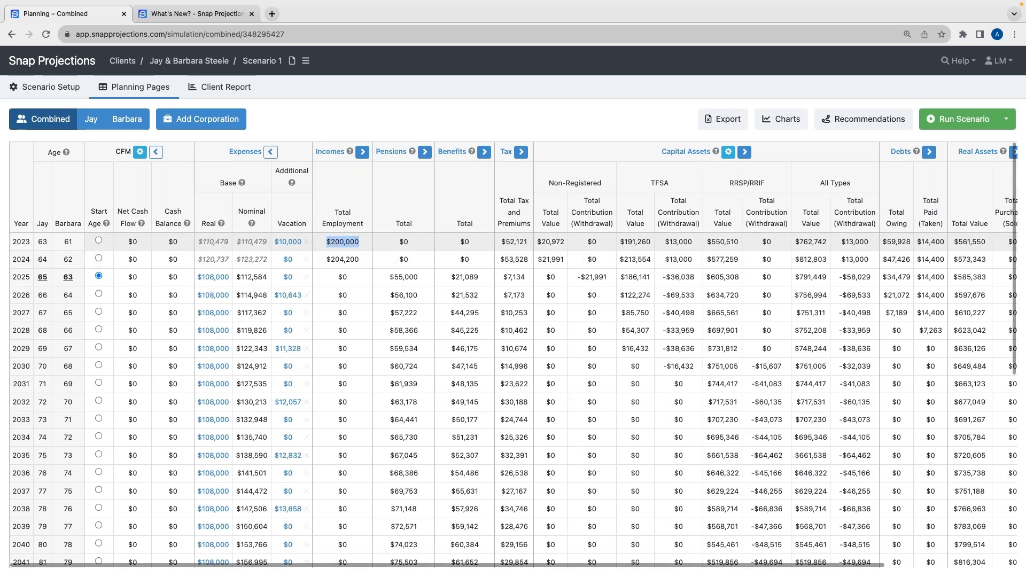
{"action": "left_click", "coordinate": [361, 242]}
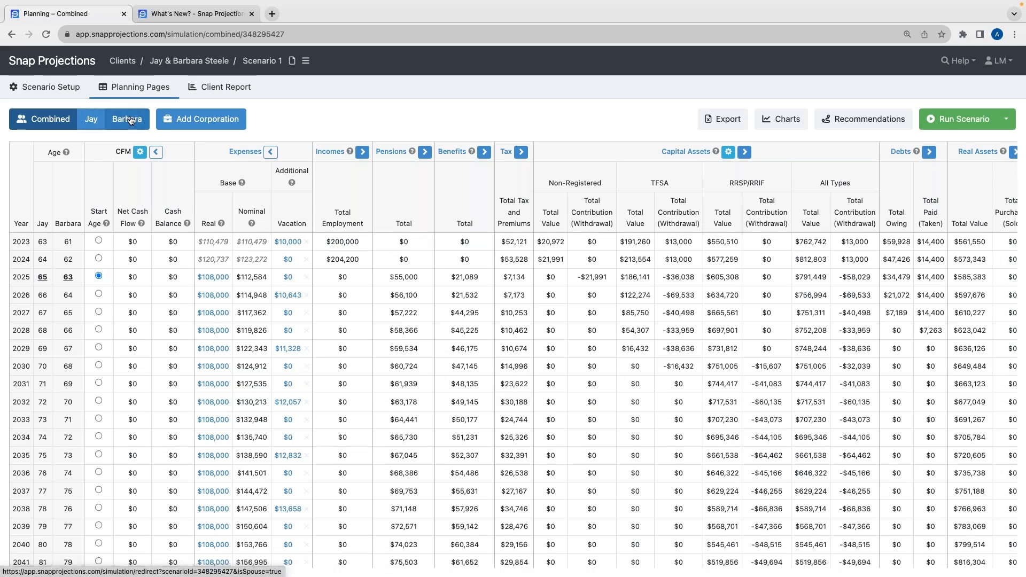
{"action": "scroll", "coordinate": [427, 260], "scroll_direction": "right", "scroll_amount": 2}
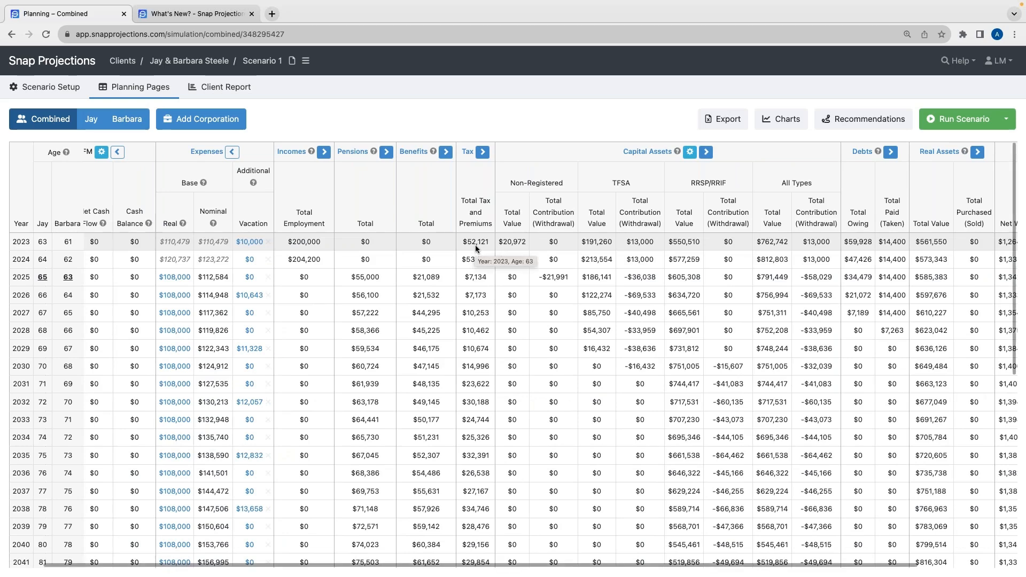
{"action": "scroll", "coordinate": [476, 245], "scroll_direction": "right", "scroll_amount": 3}
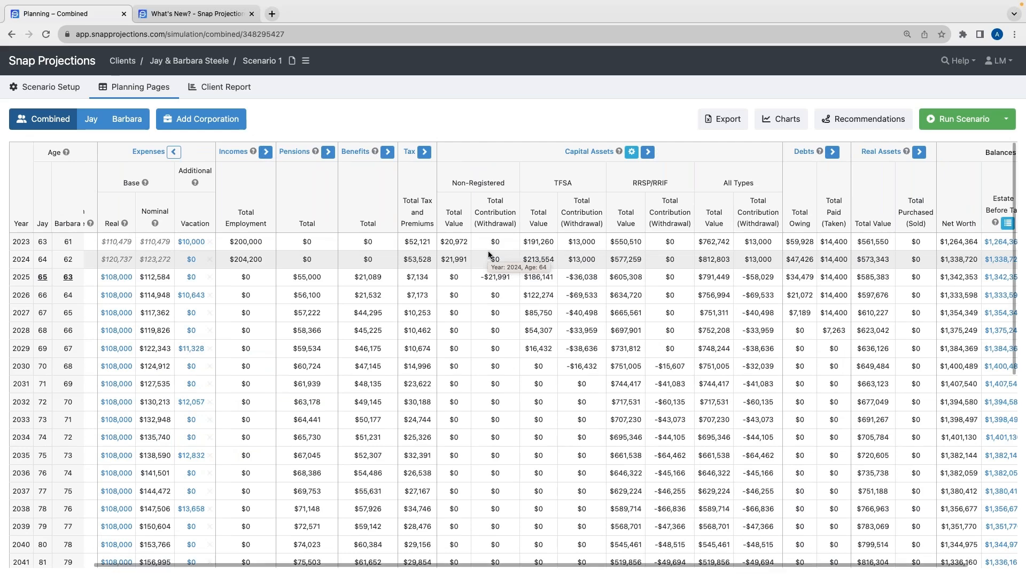
{"action": "scroll", "coordinate": [695, 251], "scroll_direction": "right", "scroll_amount": 2}
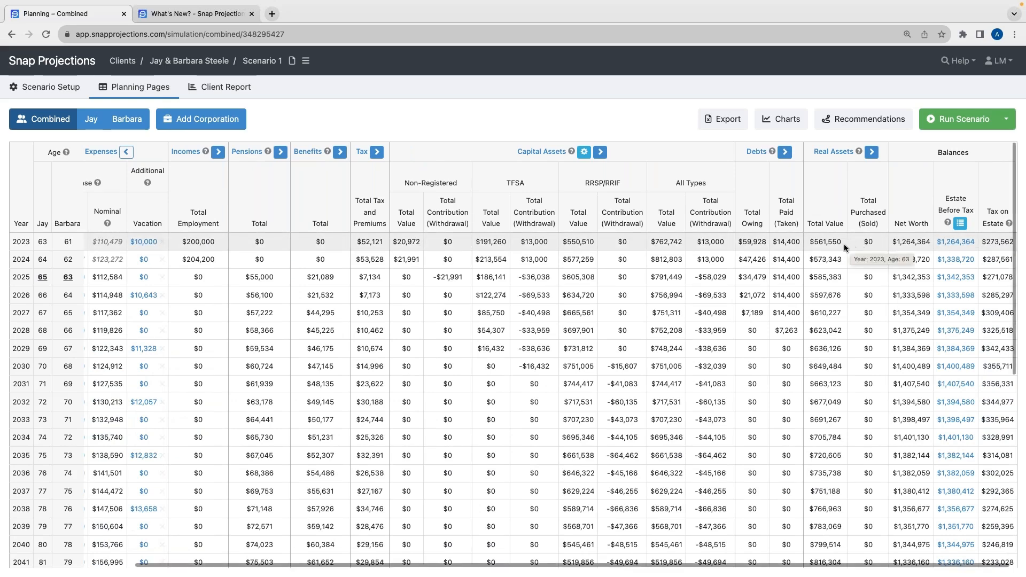
{"action": "scroll", "coordinate": [844, 243], "scroll_direction": "left", "scroll_amount": 3}
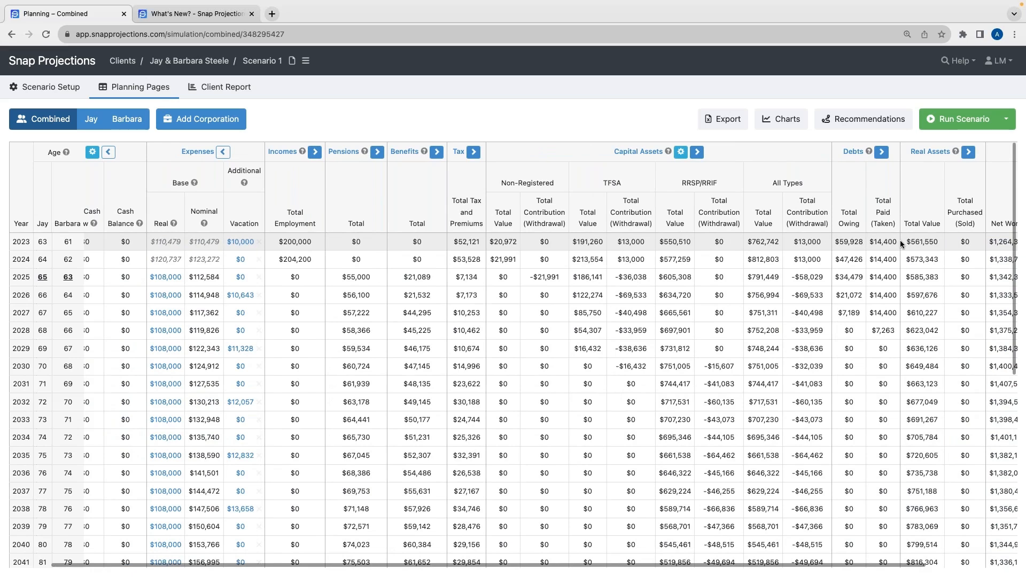
{"action": "scroll", "coordinate": [900, 239], "scroll_direction": "left", "scroll_amount": 2}
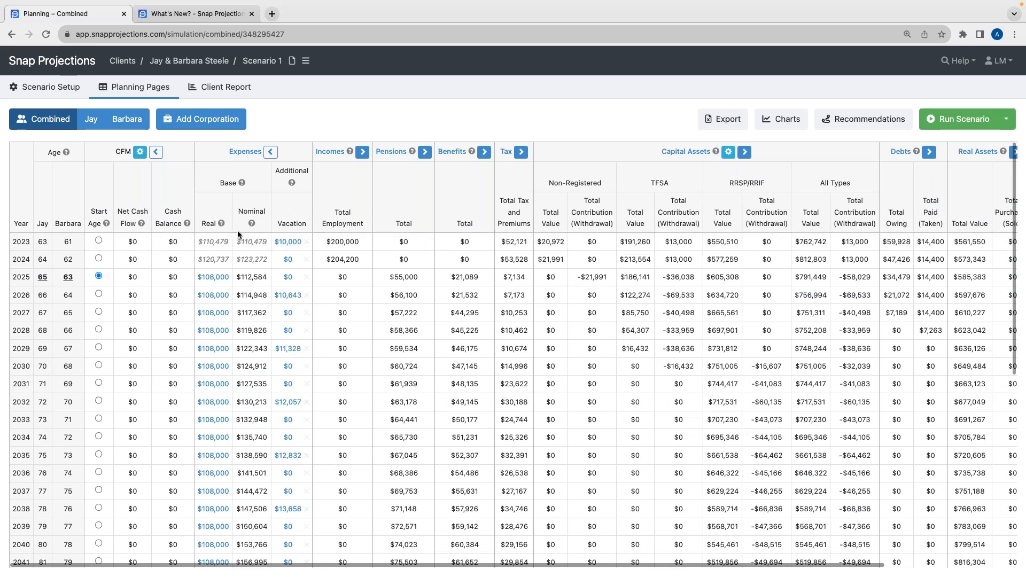
Examine Scenario 1's base expenses in the early years and the later years with negative net cash flow
{"action": "left_click_drag", "start_coordinate": [200, 241], "coordinate": [226, 242]}
{"action": "left_click", "coordinate": [217, 246]}
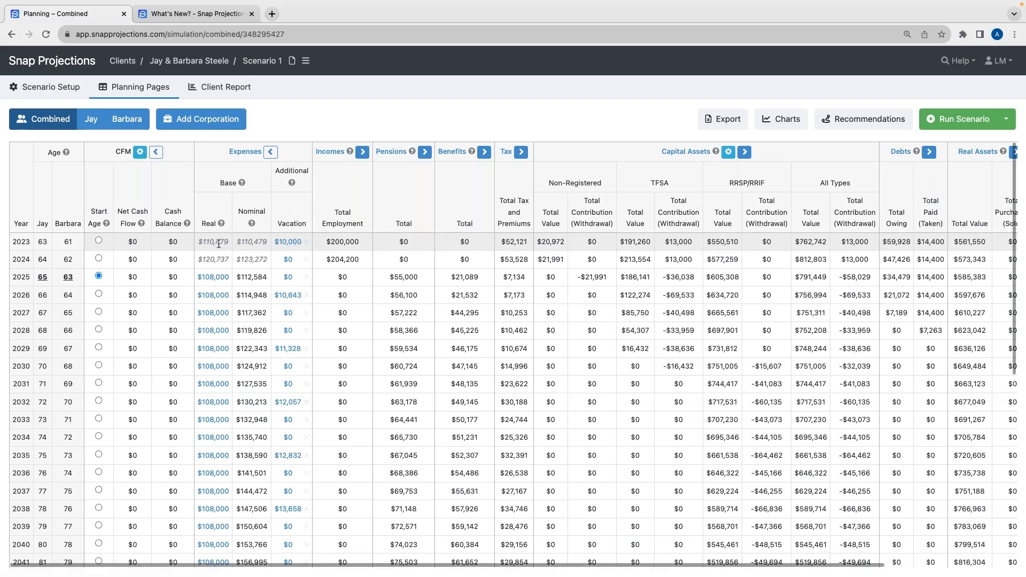
{"action": "mouse_move", "coordinate": [216, 263]}
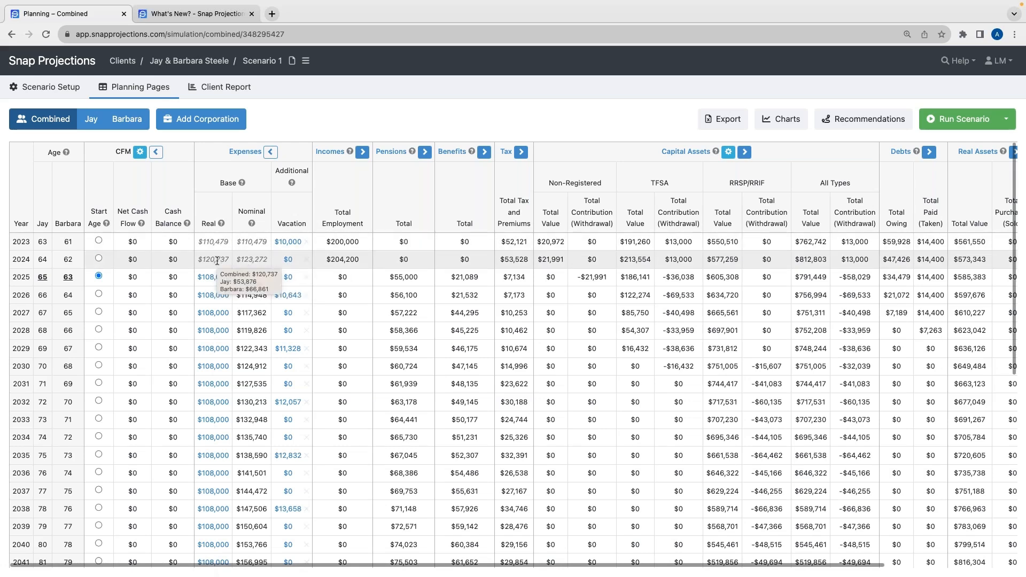
{"action": "mouse_move", "coordinate": [215, 245]}
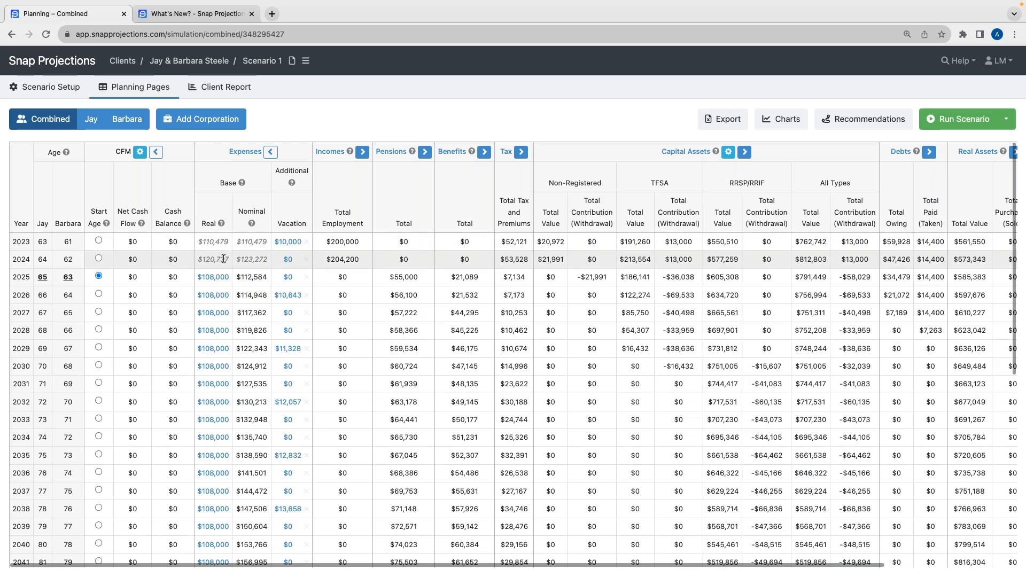
{"action": "mouse_move", "coordinate": [209, 285]}
{"action": "left_click", "coordinate": [209, 283]}
{"action": "left_click", "coordinate": [350, 277]}
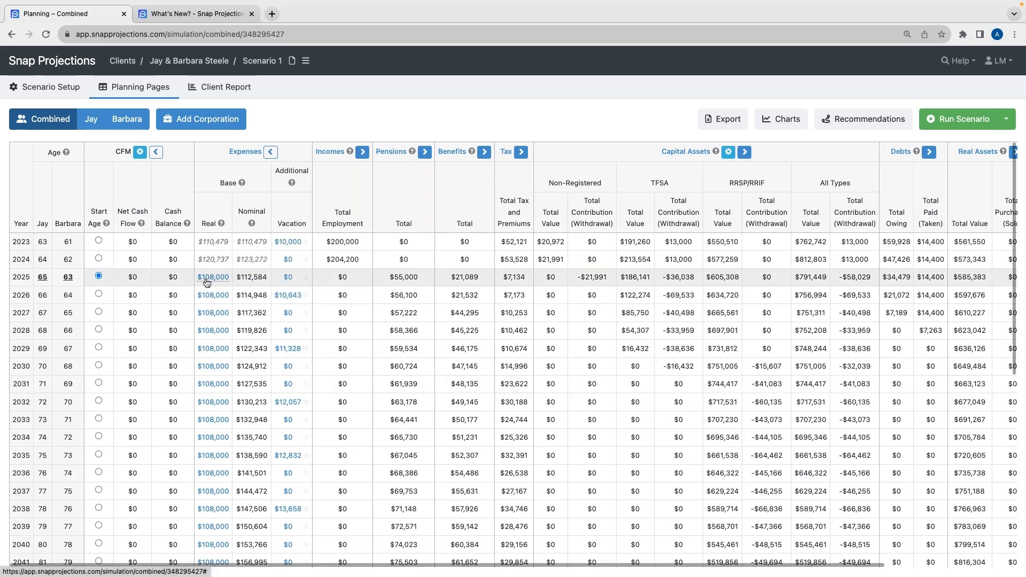
{"action": "mouse_move", "coordinate": [266, 276]}
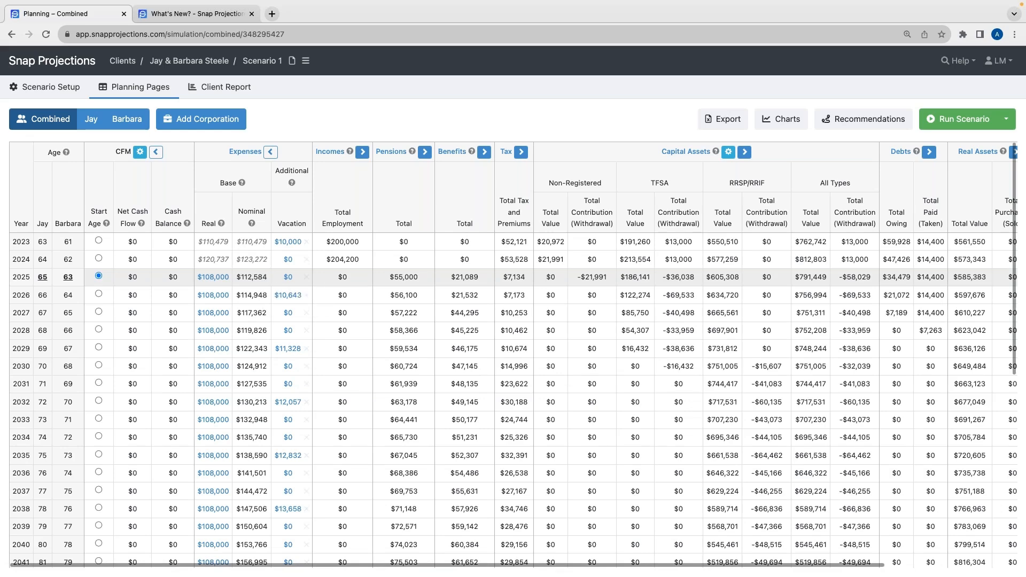
{"action": "left_click_drag", "start_coordinate": [265, 276], "coordinate": [238, 277]}
{"action": "left_click", "coordinate": [243, 283]}
{"action": "scroll", "coordinate": [245, 284], "scroll_direction": "right", "scroll_amount": 5}
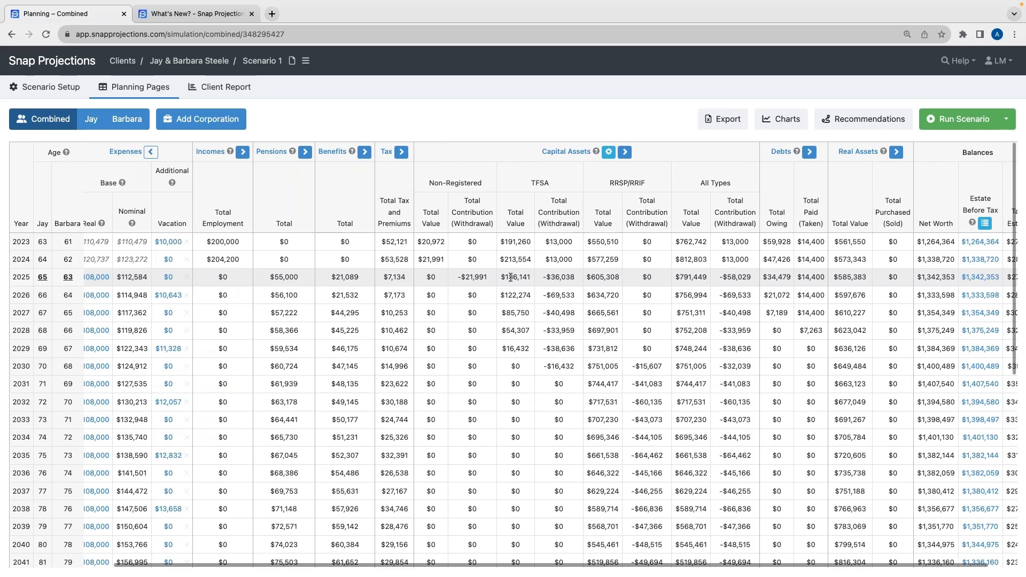
{"action": "scroll", "coordinate": [481, 279], "scroll_direction": "left", "scroll_amount": 5}
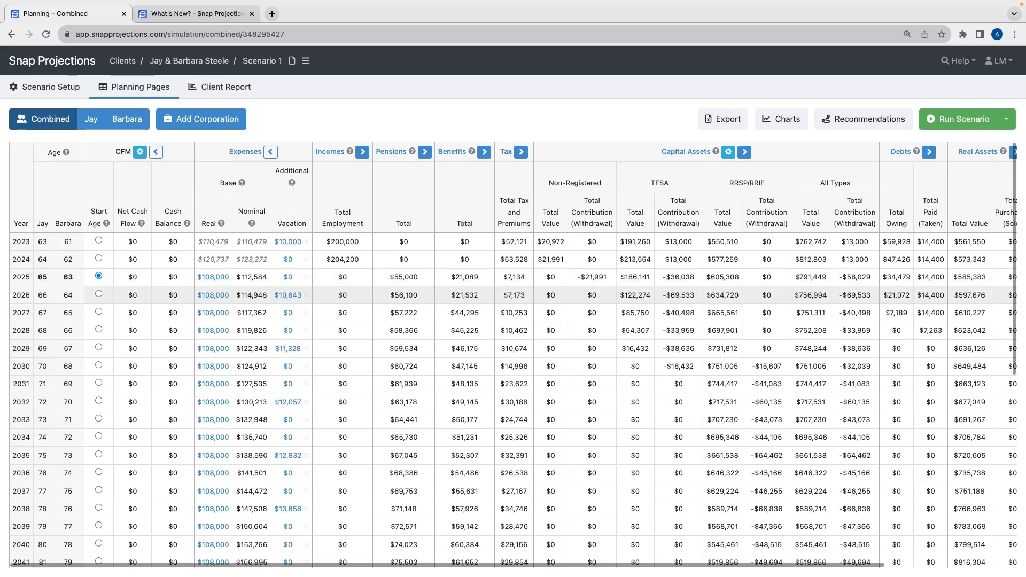
{"action": "scroll", "coordinate": [460, 328], "scroll_direction": "down", "scroll_amount": 5}
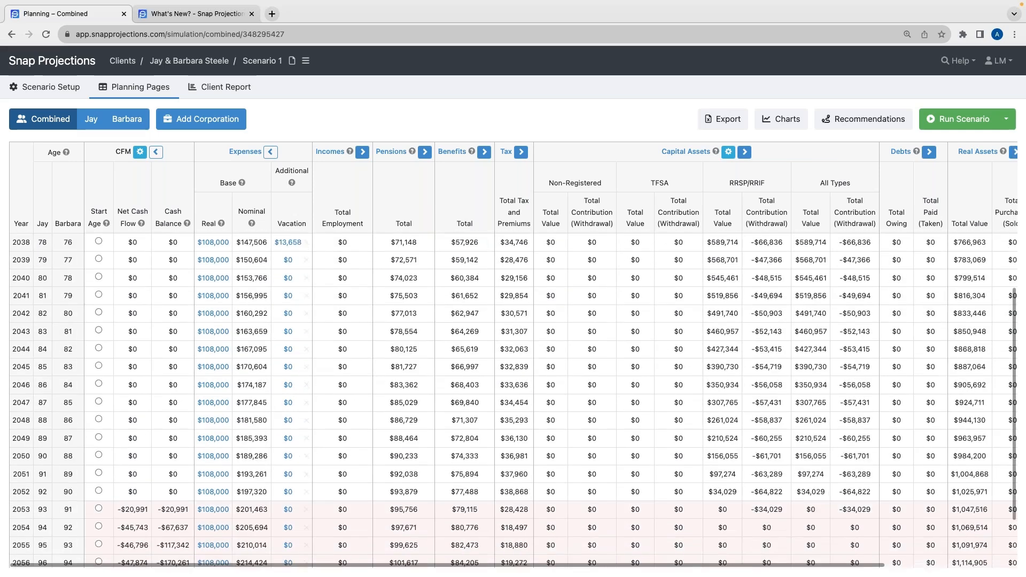
{"action": "scroll", "coordinate": [256, 363], "scroll_direction": "down", "scroll_amount": 2}
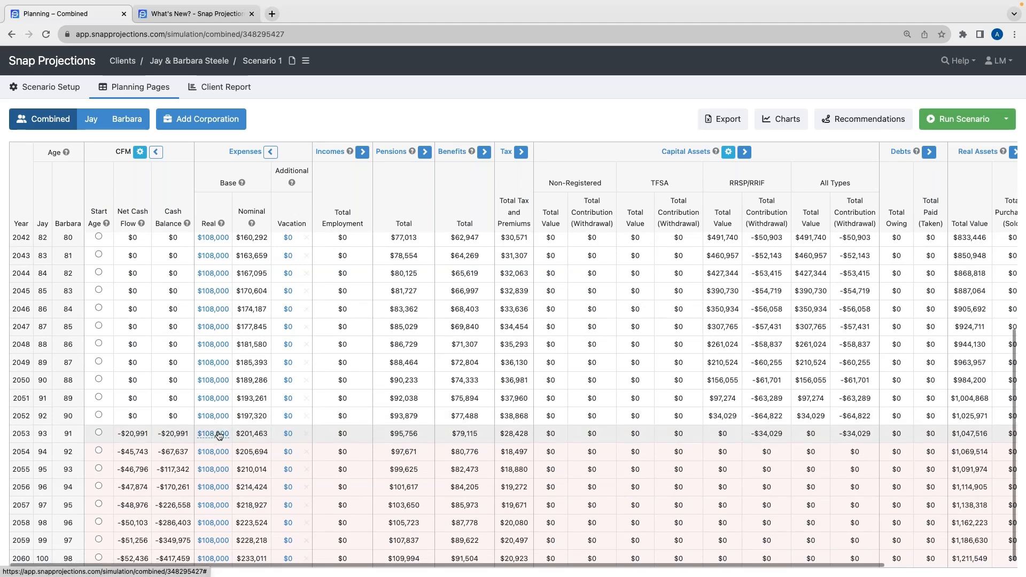
{"action": "scroll", "coordinate": [218, 435], "scroll_direction": "up", "scroll_amount": 10}
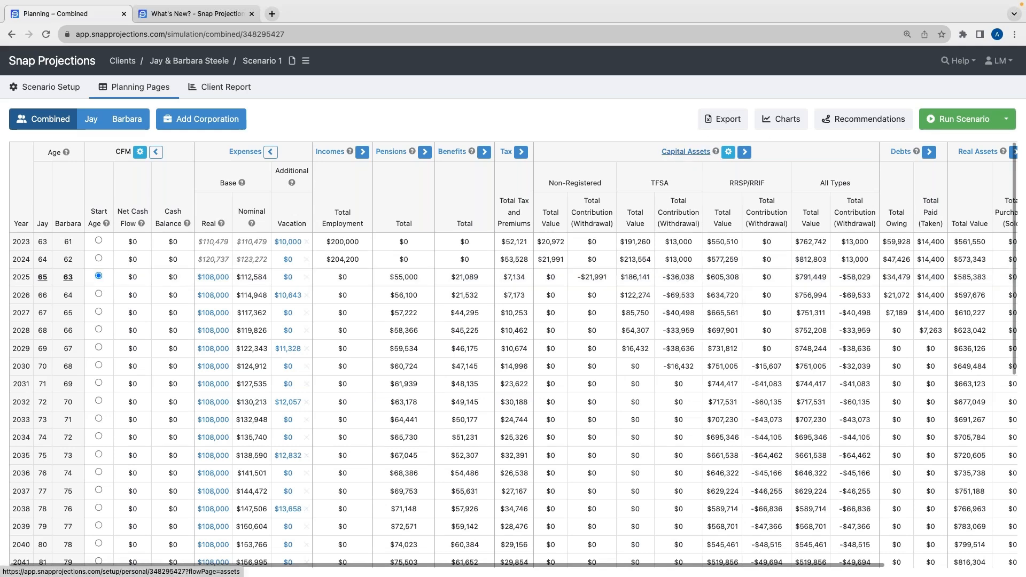
Save the Capital Assets cash flow management settings with the CFM Order column shown, and switch to Jay's view
{"action": "left_click", "coordinate": [728, 153]}
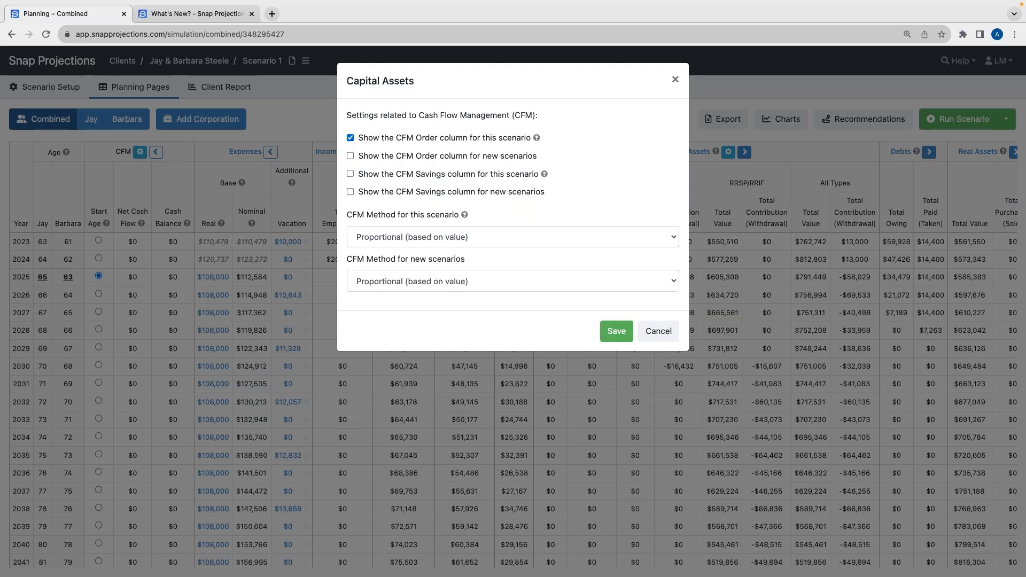
{"action": "left_click", "coordinate": [614, 332]}
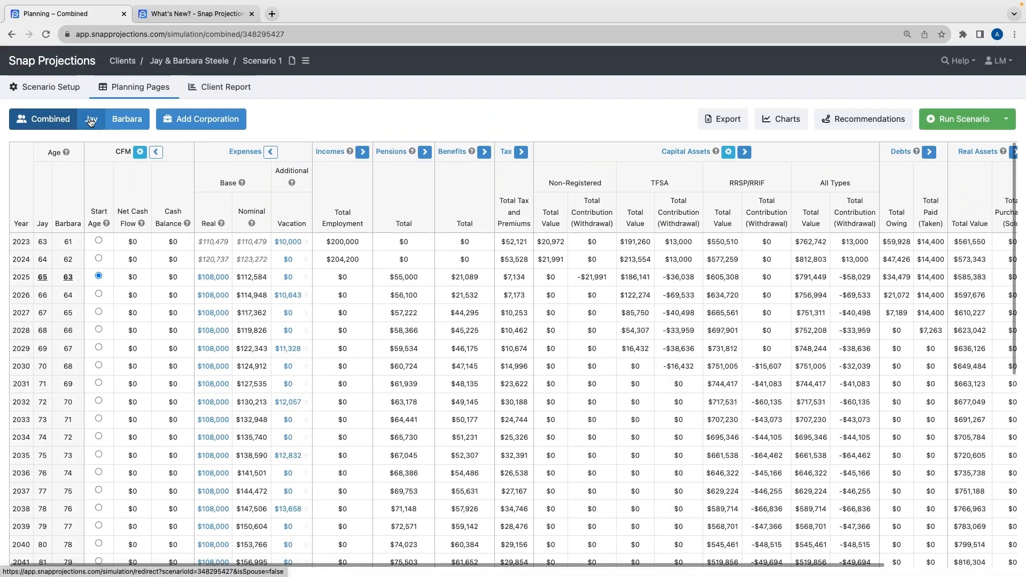
{"action": "left_click", "coordinate": [92, 119]}
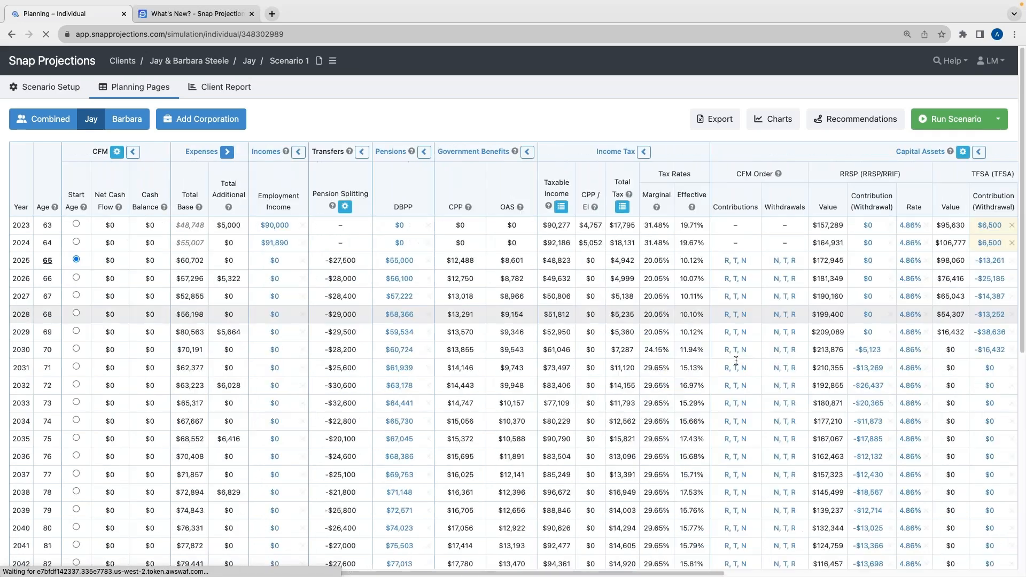
Open the order of contributions for Jay's 2025 CFM Order, review the available orderings, and close without changes
{"action": "scroll", "coordinate": [730, 367], "scroll_direction": "right", "scroll_amount": 3}
{"action": "scroll", "coordinate": [534, 183], "scroll_direction": "right", "scroll_amount": 2}
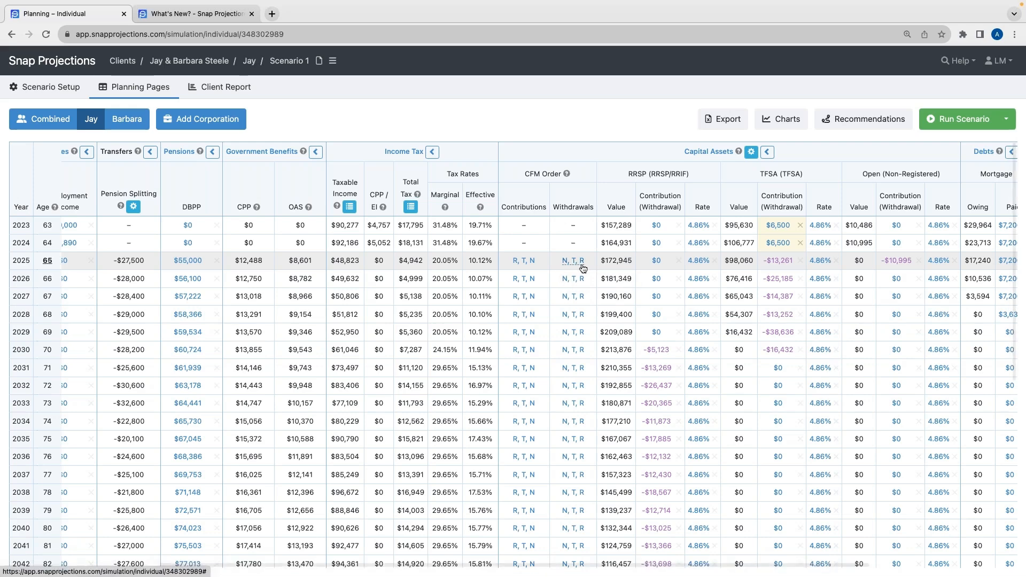
{"action": "left_click", "coordinate": [527, 263]}
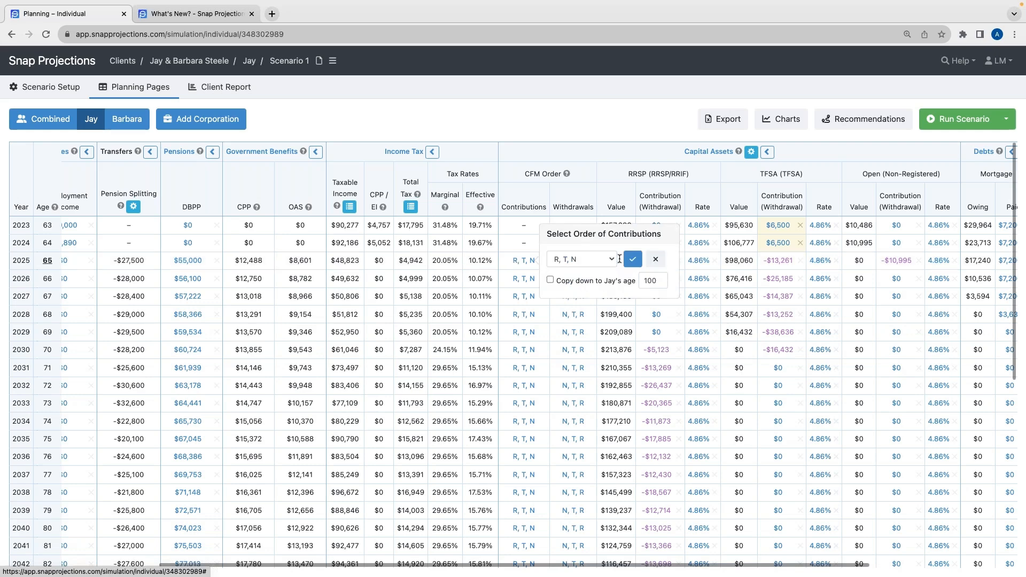
{"action": "left_click", "coordinate": [608, 260]}
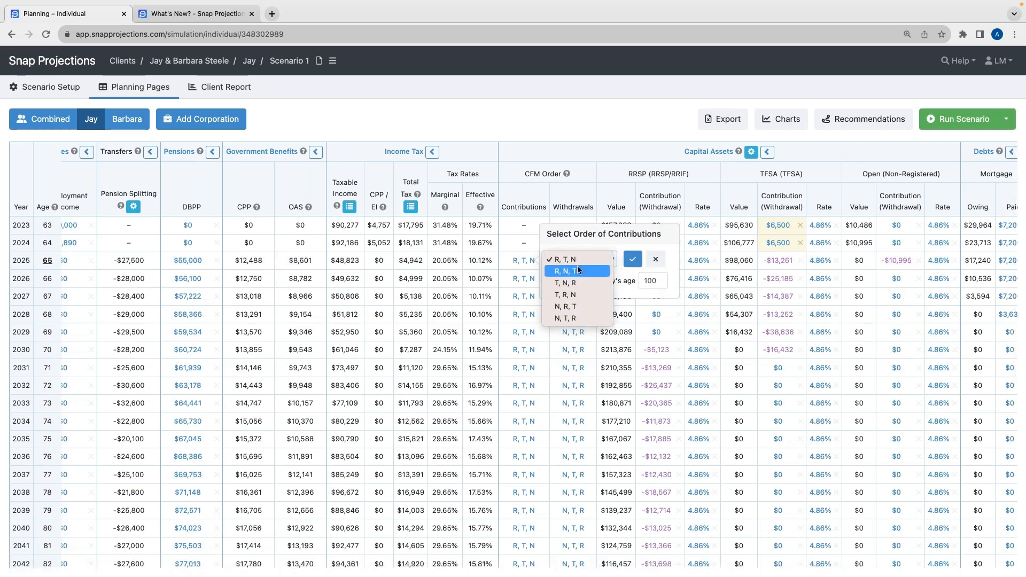
{"action": "left_click", "coordinate": [657, 260]}
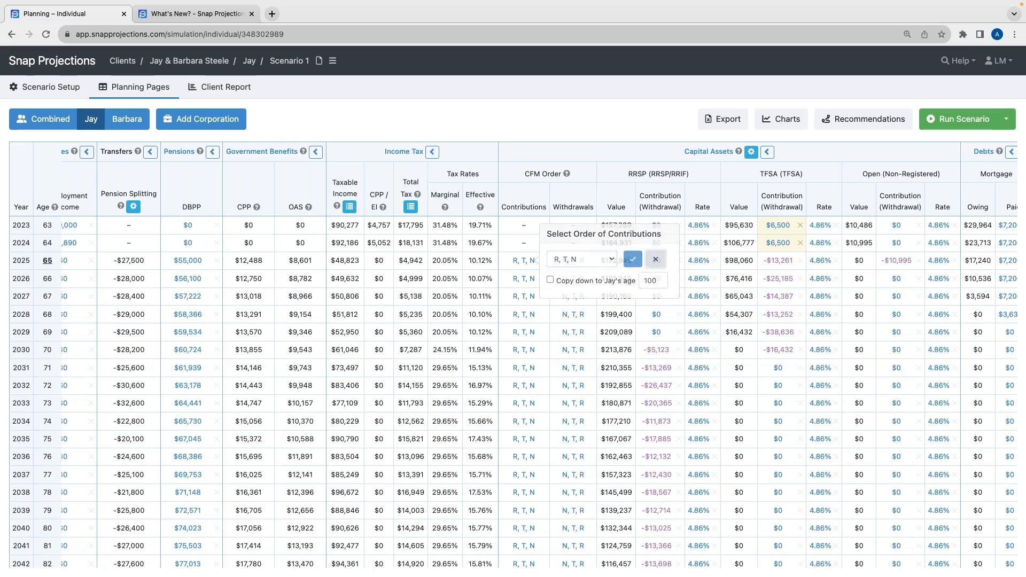
{"action": "left_click", "coordinate": [656, 260]}
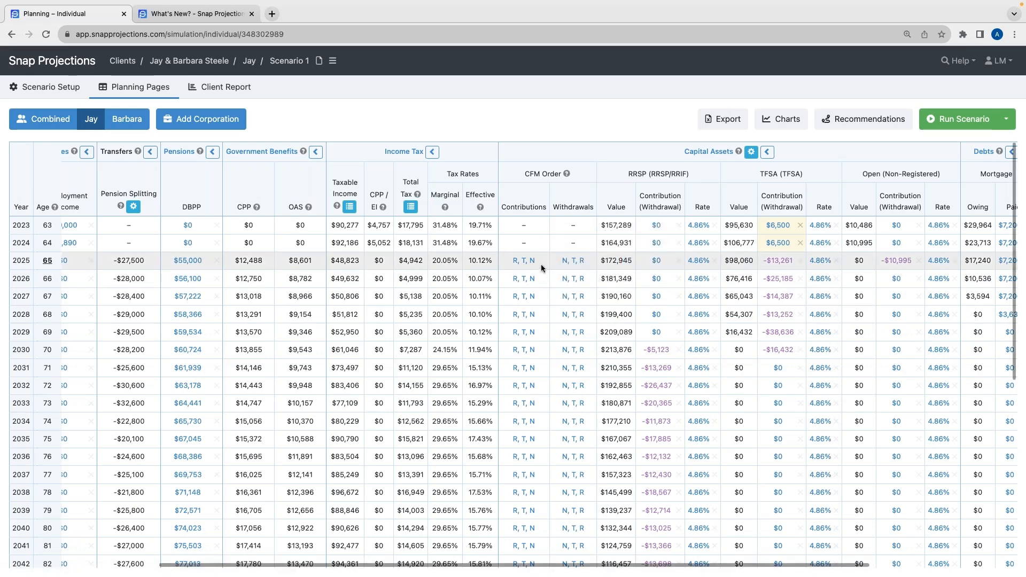
Switch to the combined view and review the cash flow management settings, closing the dialog unchanged
{"action": "scroll", "coordinate": [541, 264], "scroll_direction": "left", "scroll_amount": 5}
{"action": "scroll", "coordinate": [541, 264], "scroll_direction": "left", "scroll_amount": 2}
{"action": "left_click", "coordinate": [43, 119]}
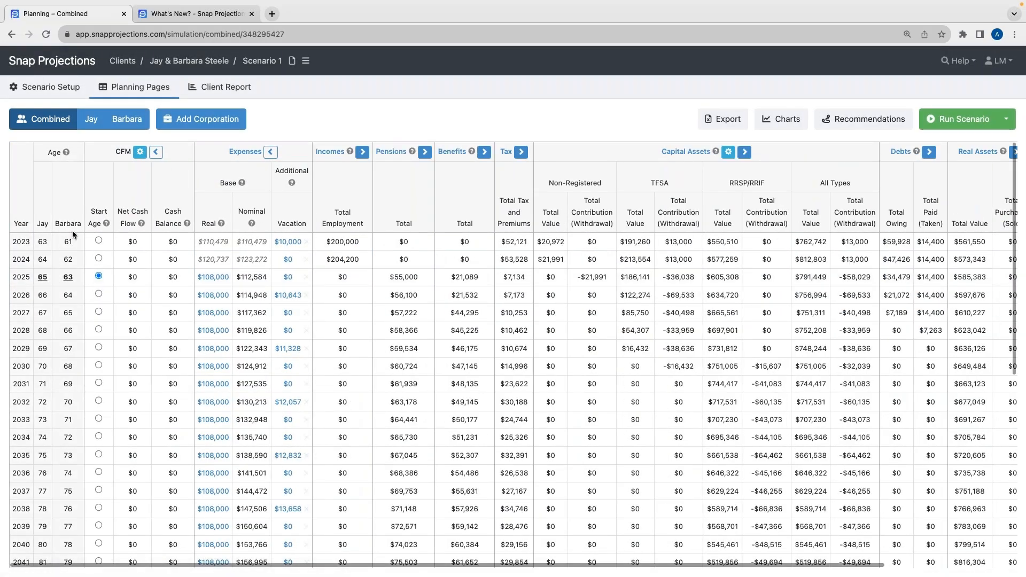
{"action": "left_click", "coordinate": [140, 153]}
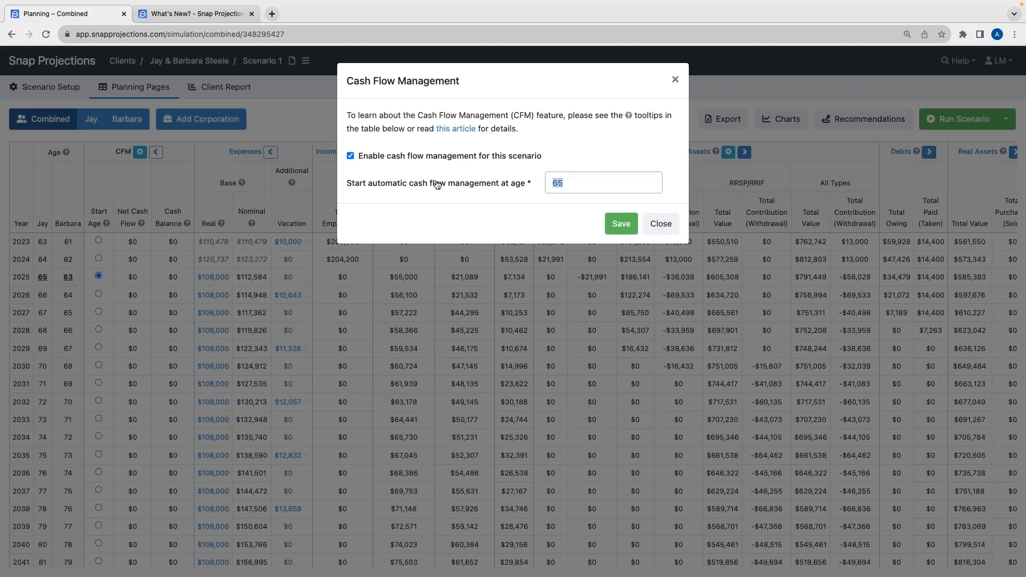
{"action": "left_click", "coordinate": [584, 180]}
{"action": "left_click", "coordinate": [671, 229]}
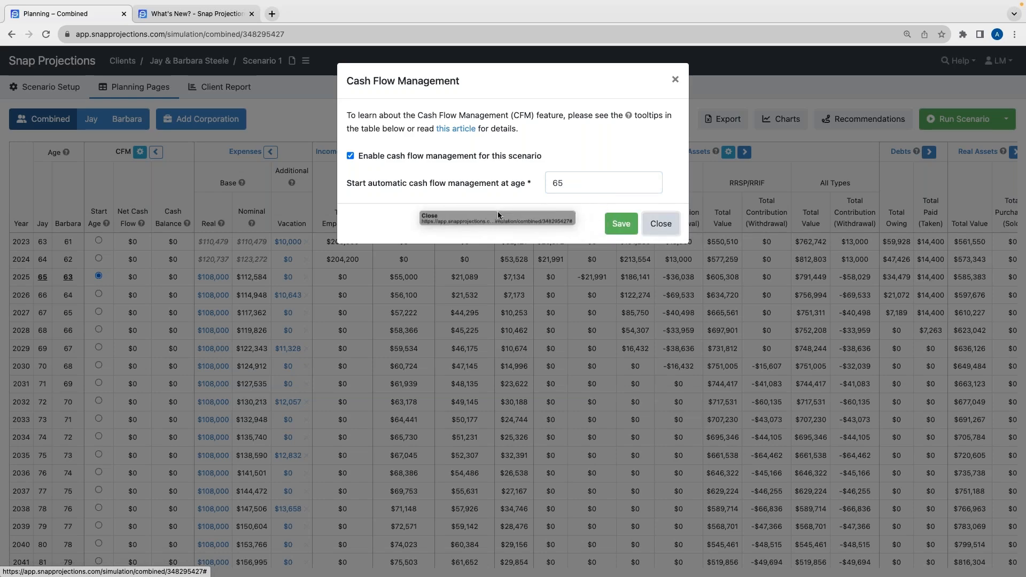
{"action": "left_click", "coordinate": [661, 223]}
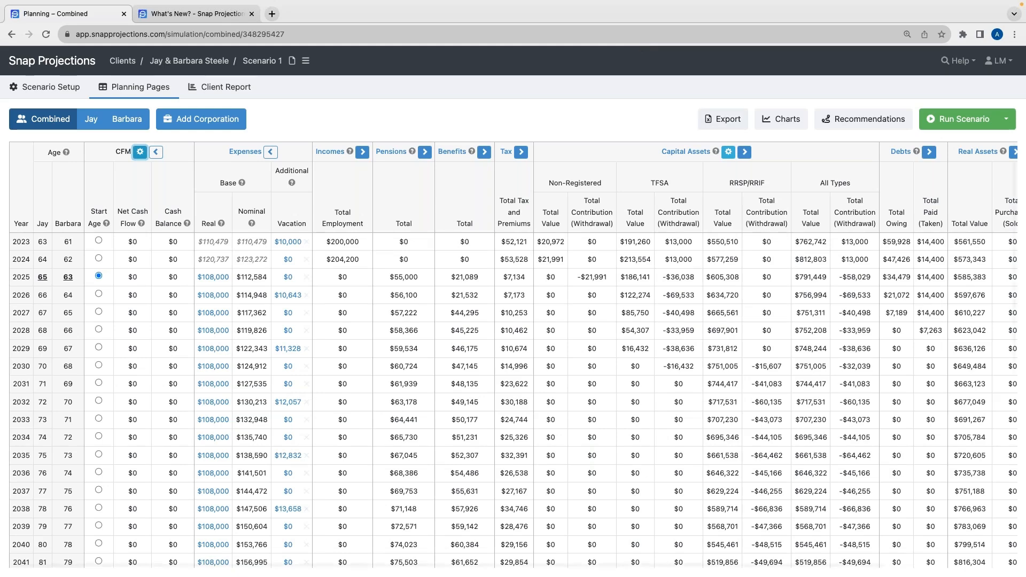
Expand the Capital Assets columns in the combined view to show the CFM Order and each spouse's accounts
{"action": "left_click", "coordinate": [745, 152]}
{"action": "left_click_drag", "start_coordinate": [560, 183], "coordinate": [592, 184]}
{"action": "scroll", "coordinate": [651, 338], "scroll_direction": "right", "scroll_amount": 6}
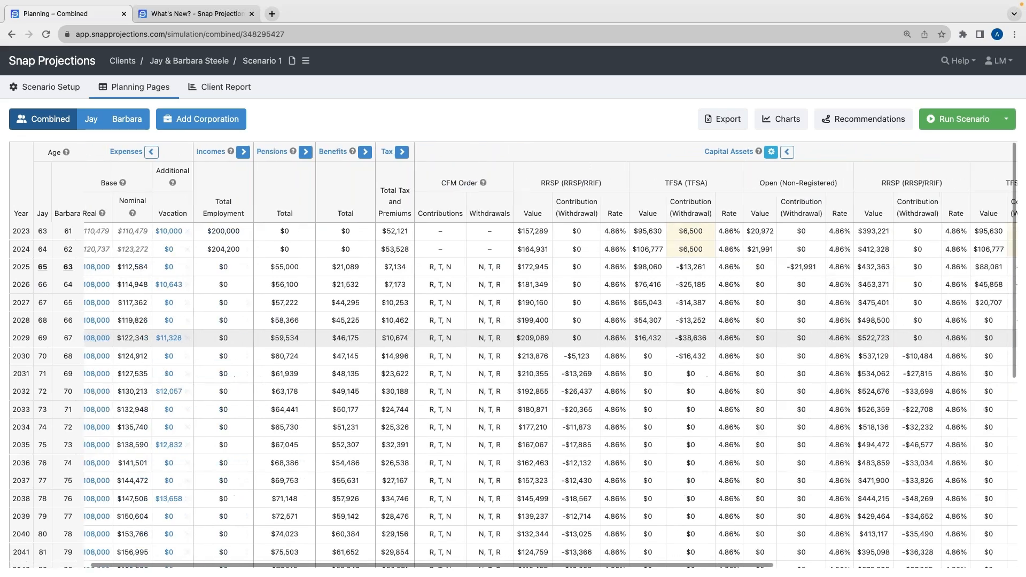
{"action": "scroll", "coordinate": [650, 338], "scroll_direction": "right", "scroll_amount": 1}
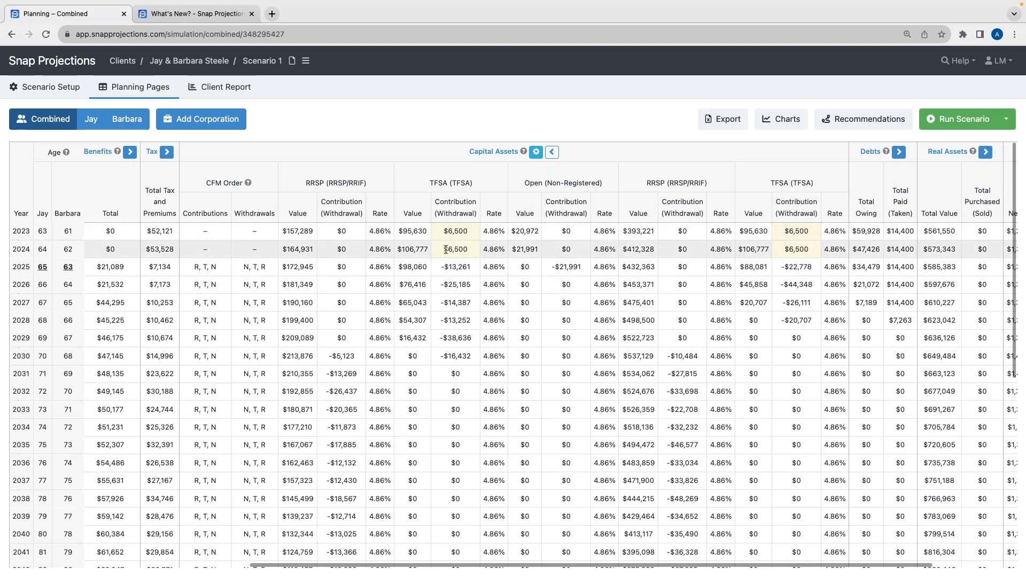
{"action": "scroll", "coordinate": [290, 248], "scroll_direction": "left", "scroll_amount": 2}
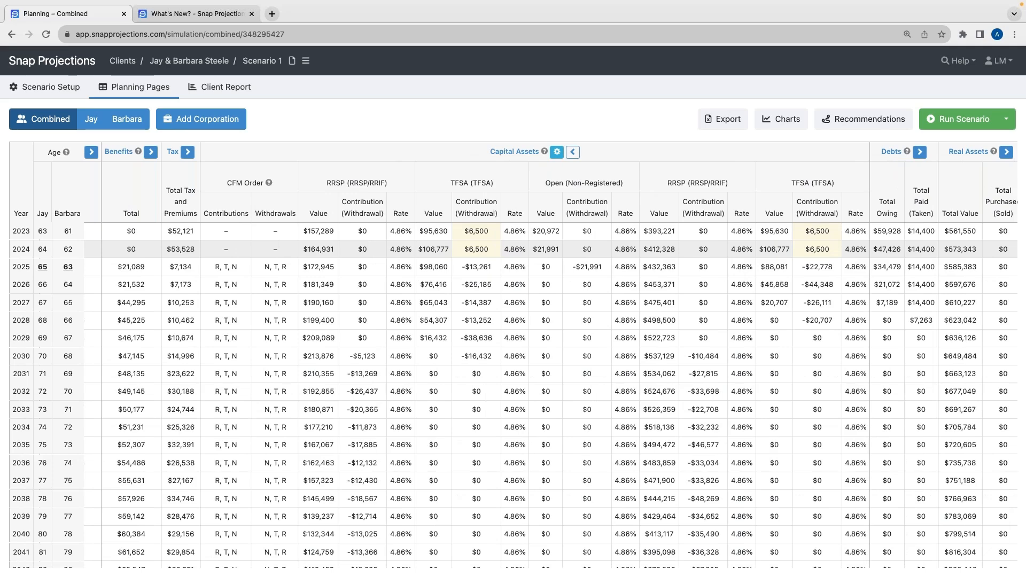
{"action": "scroll", "coordinate": [513, 347], "scroll_direction": "left", "scroll_amount": 5}
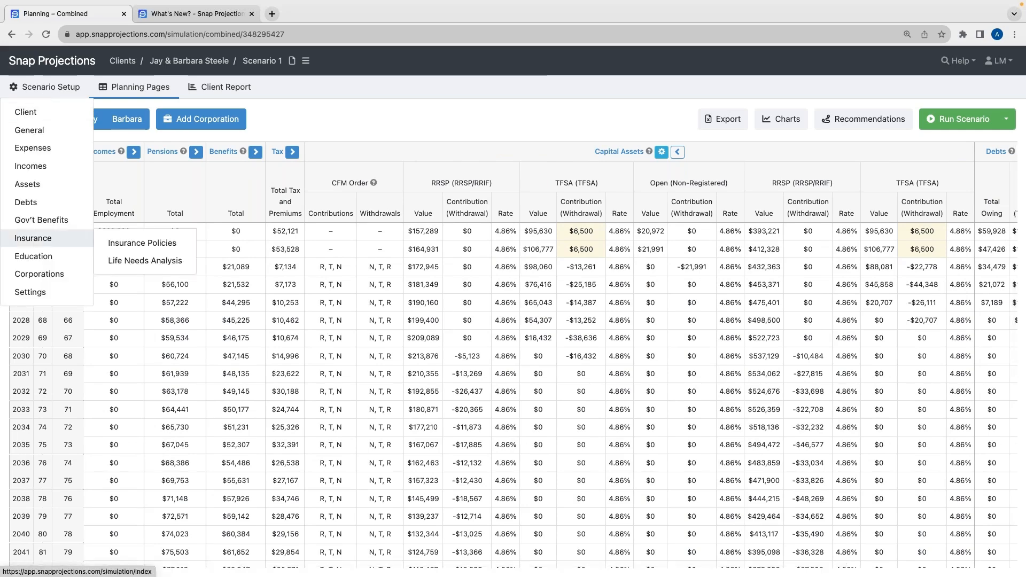
Open Jay's and Barbara's capital asset setup pages, then return to the combined planning page
{"action": "left_click", "coordinate": [615, 152]}
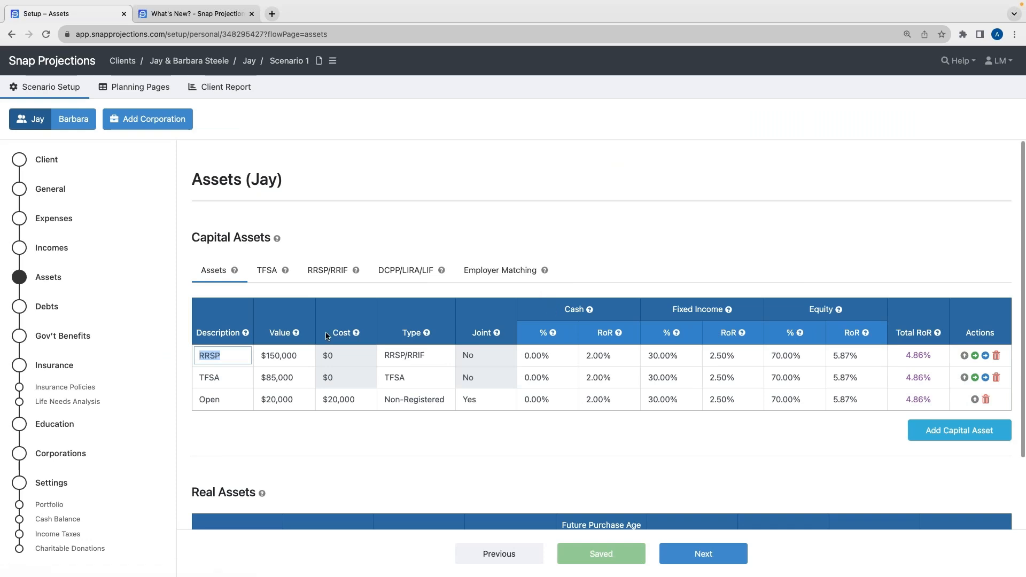
{"action": "left_click", "coordinate": [73, 118]}
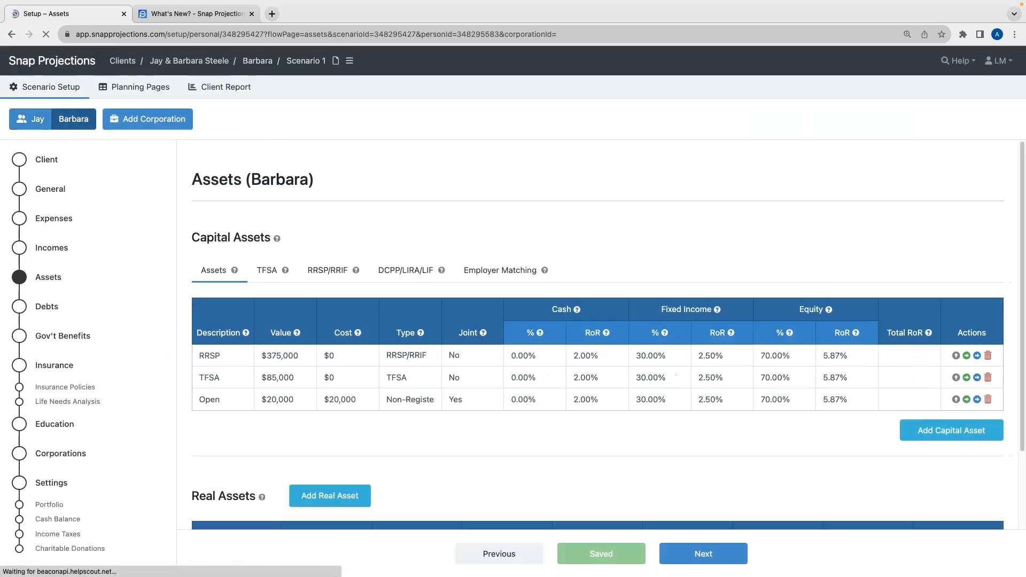
{"action": "left_click", "coordinate": [162, 88]}
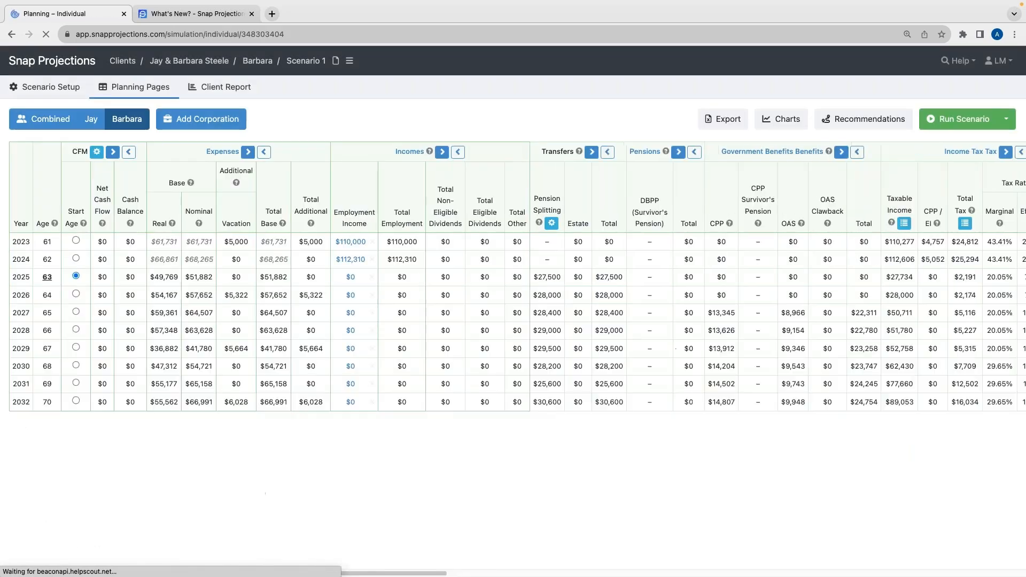
{"action": "left_click", "coordinate": [52, 122]}
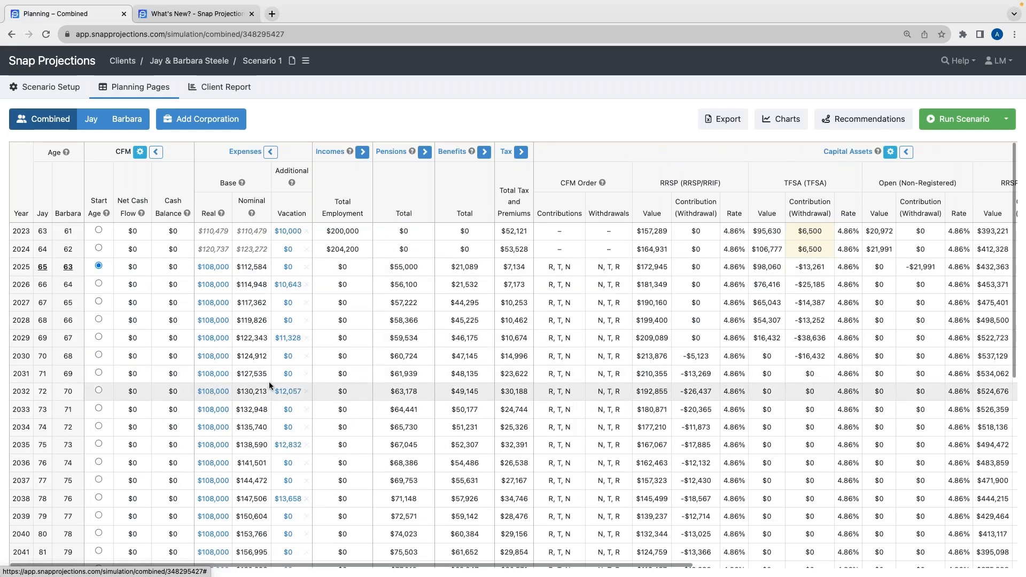
Switch to the Scenario 1 (sustainable spending) scenario
{"action": "scroll", "coordinate": [268, 381], "scroll_direction": "down", "scroll_amount": 5}
{"action": "scroll", "coordinate": [268, 382], "scroll_direction": "up", "scroll_amount": 3}
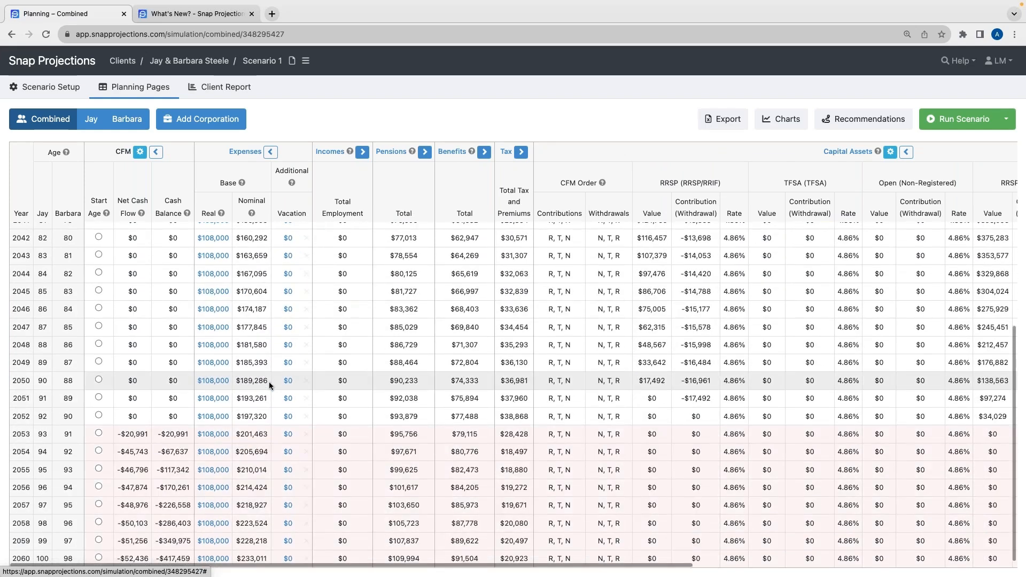
{"action": "scroll", "coordinate": [52, 368], "scroll_direction": "down", "scroll_amount": 2}
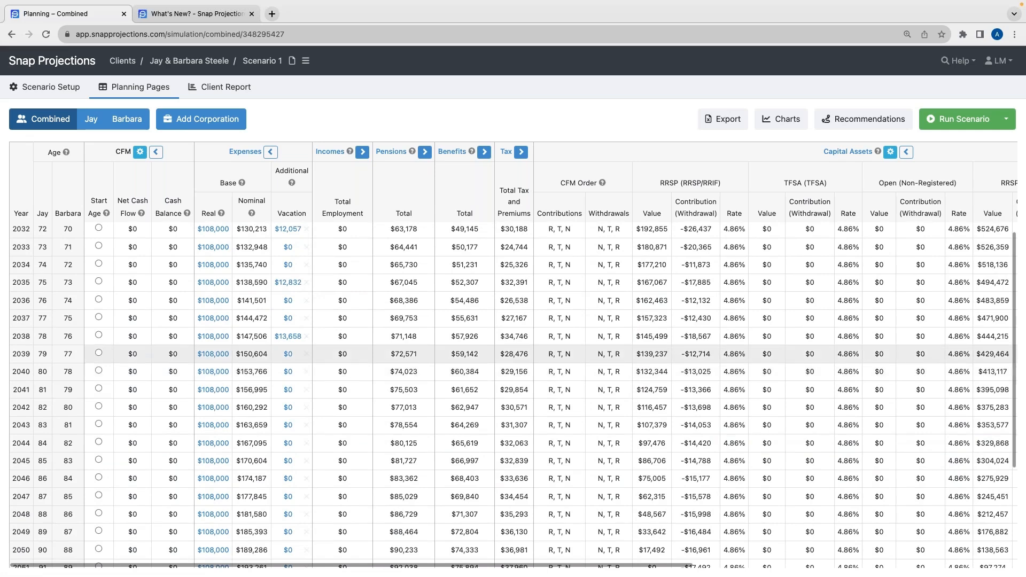
{"action": "left_click", "coordinate": [306, 62]}
{"action": "left_click", "coordinate": [339, 112]}
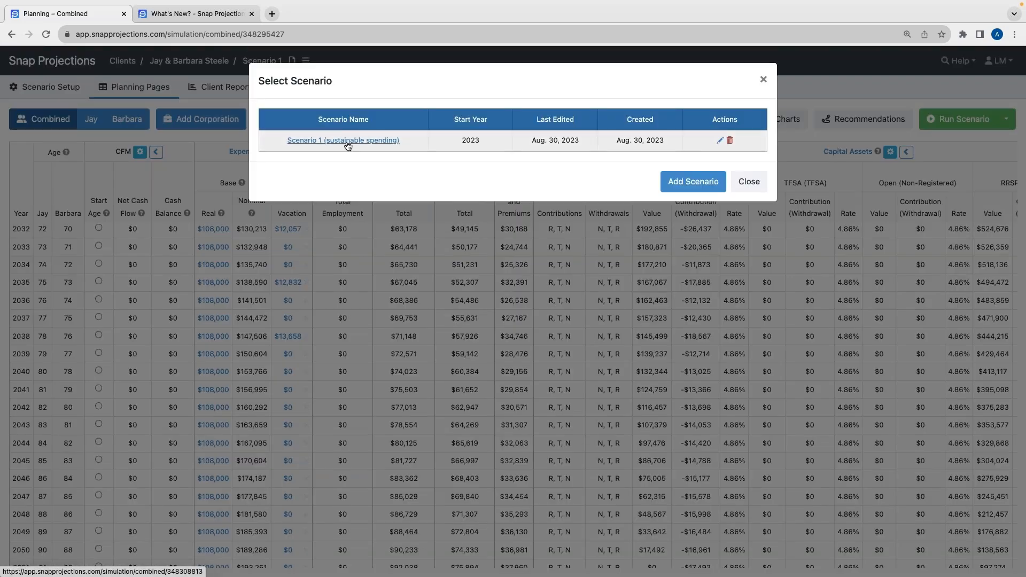
{"action": "left_click", "coordinate": [348, 141]}
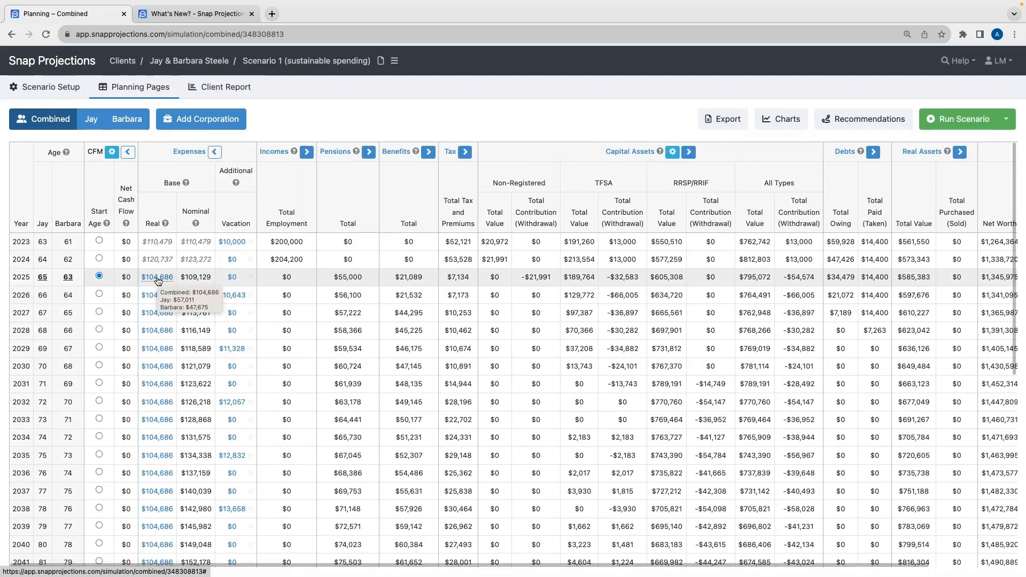
Switch to the help site, search for toolkit, and open the Snap Projections Toolkit article
{"action": "mouse_move", "coordinate": [159, 278]}
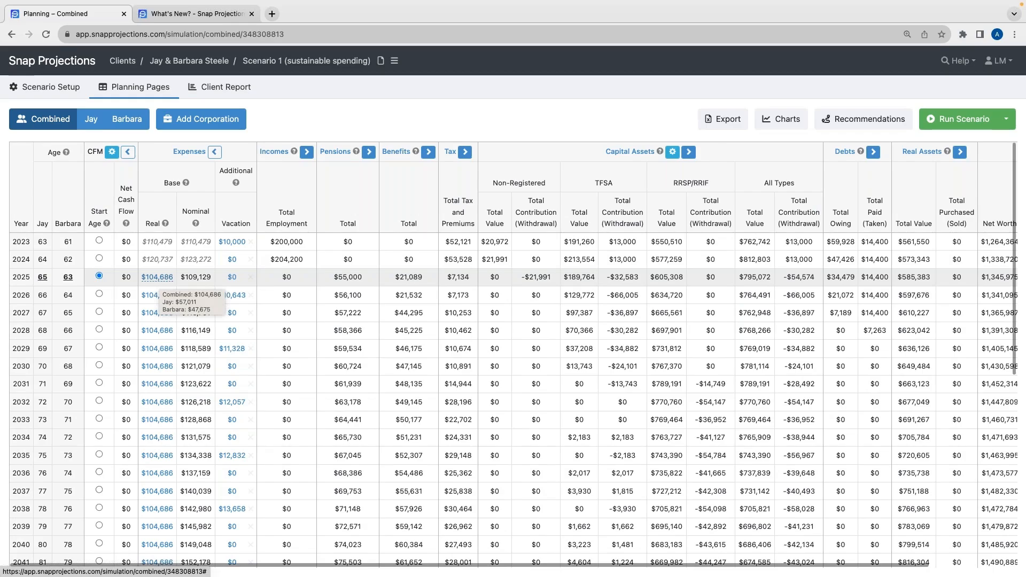
{"action": "scroll", "coordinate": [158, 277], "scroll_direction": "down", "scroll_amount": 1}
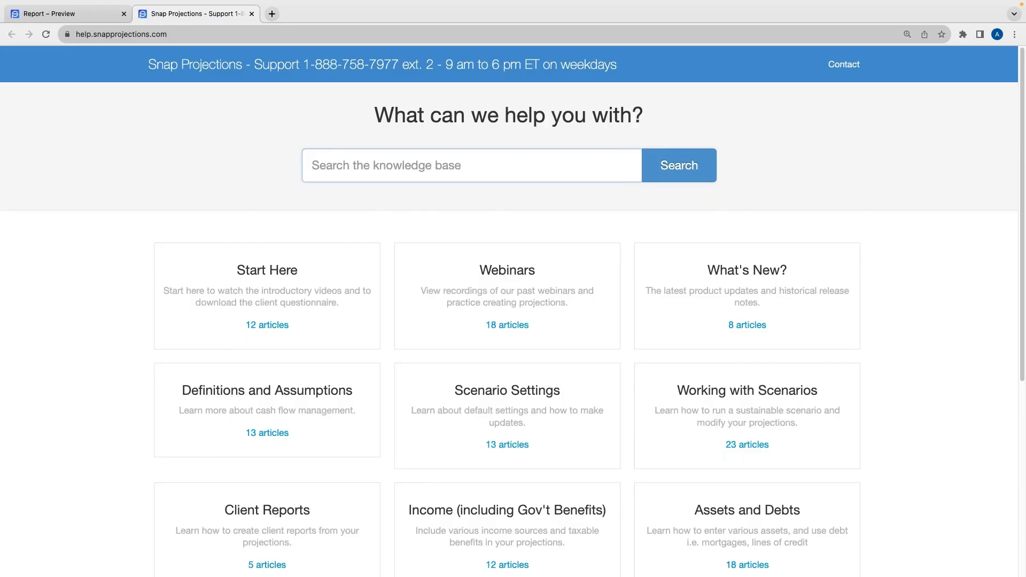
{"action": "type", "text": "toolkit"}
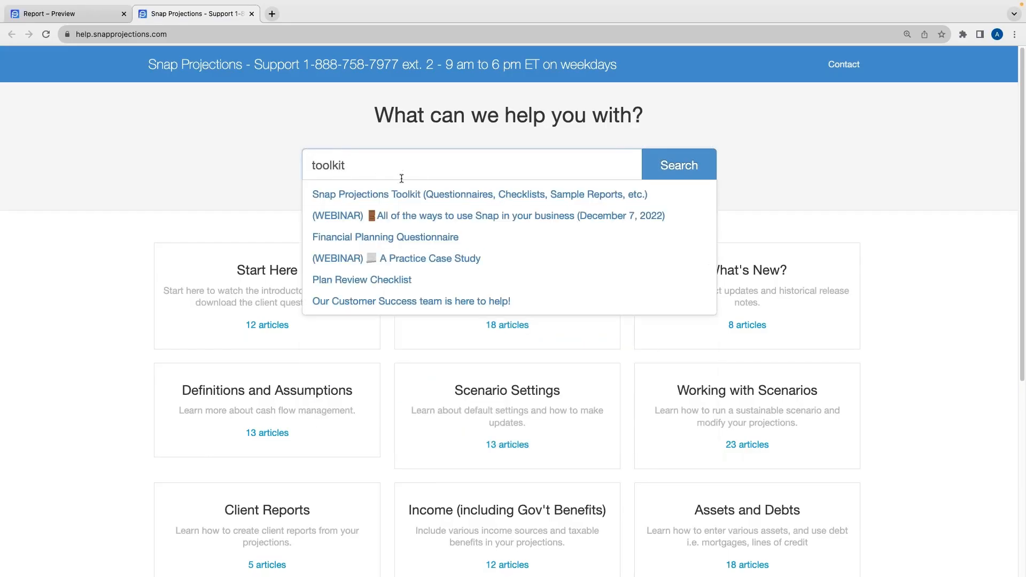
{"action": "left_click", "coordinate": [402, 194]}
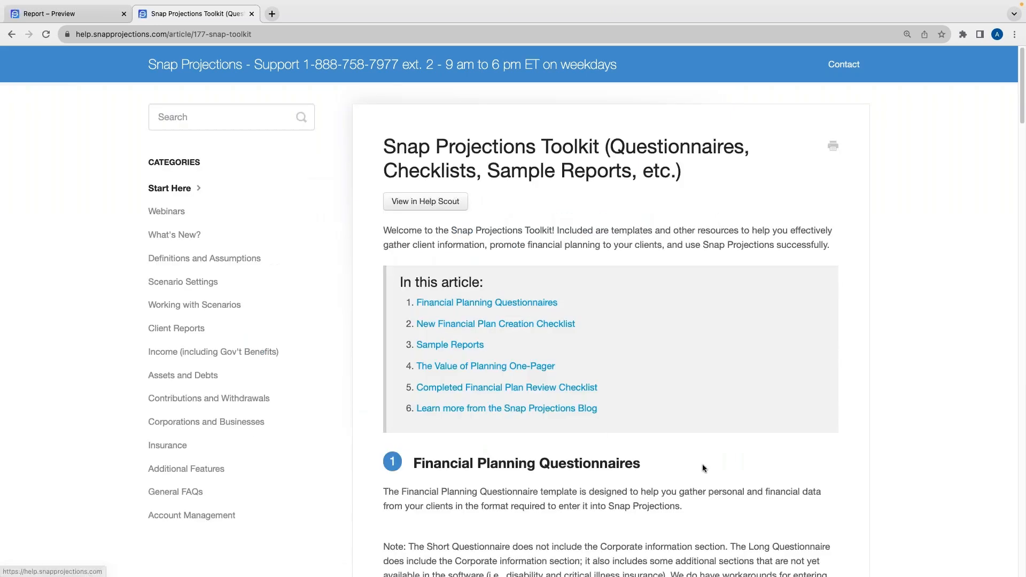
Read through the toolkit article's questionnaires, checklist, sample reports and one-pager sections
{"action": "scroll", "coordinate": [570, 410], "scroll_direction": "down", "scroll_amount": 6}
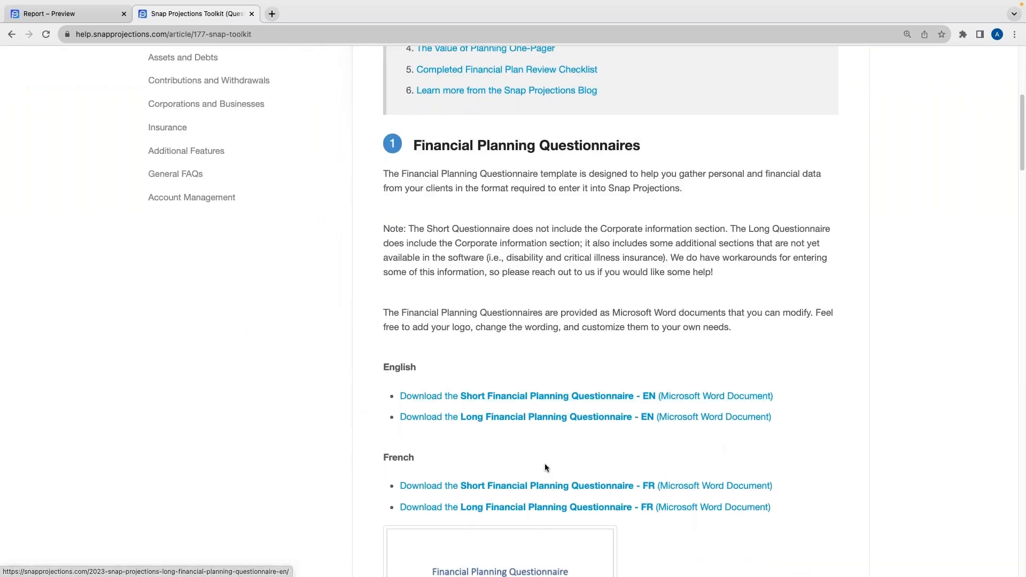
{"action": "scroll", "coordinate": [543, 463], "scroll_direction": "down", "scroll_amount": 2}
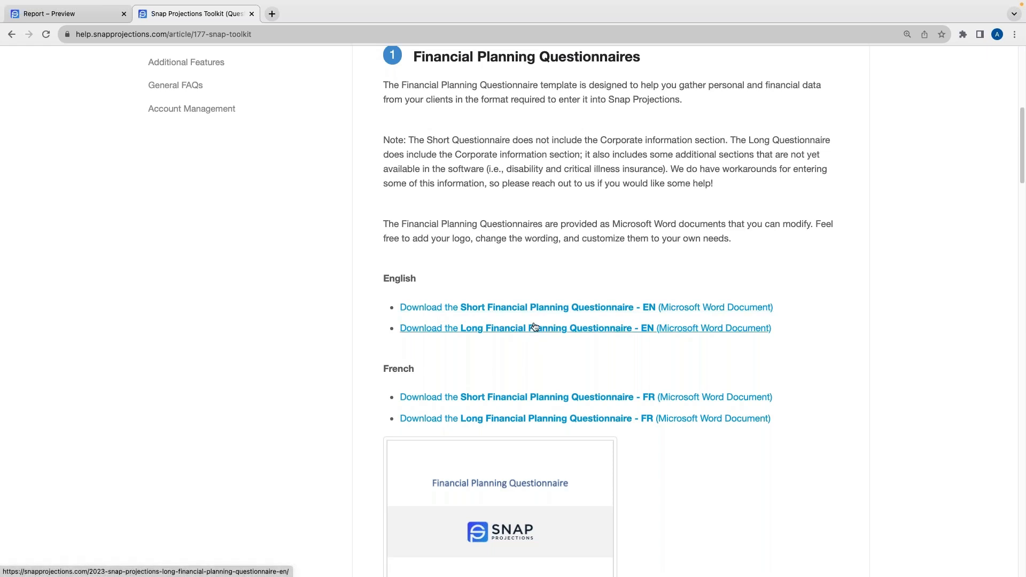
{"action": "scroll", "coordinate": [533, 344], "scroll_direction": "down", "scroll_amount": 3}
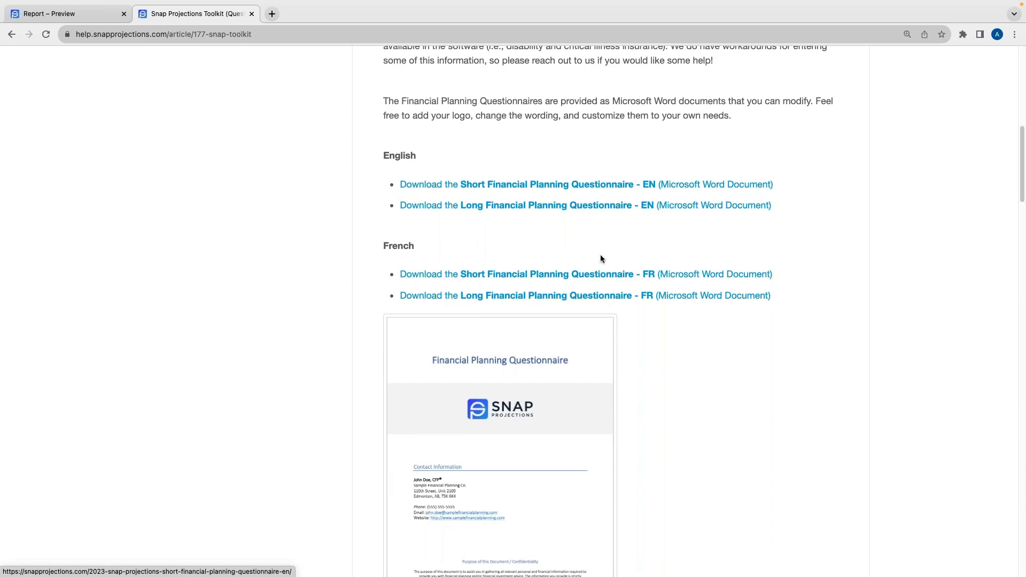
{"action": "scroll", "coordinate": [619, 316], "scroll_direction": "down", "scroll_amount": 10}
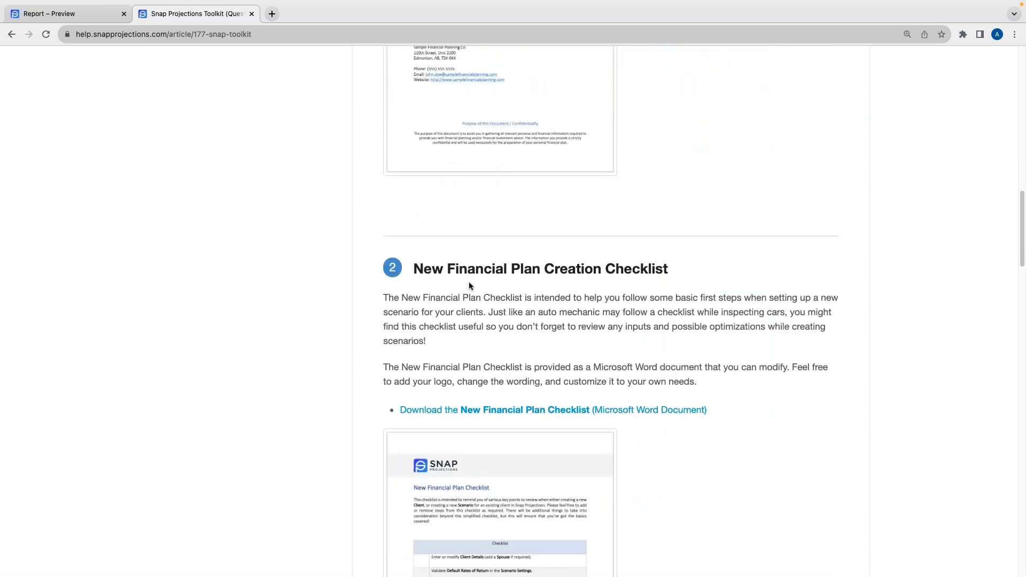
{"action": "scroll", "coordinate": [507, 305], "scroll_direction": "down", "scroll_amount": 4}
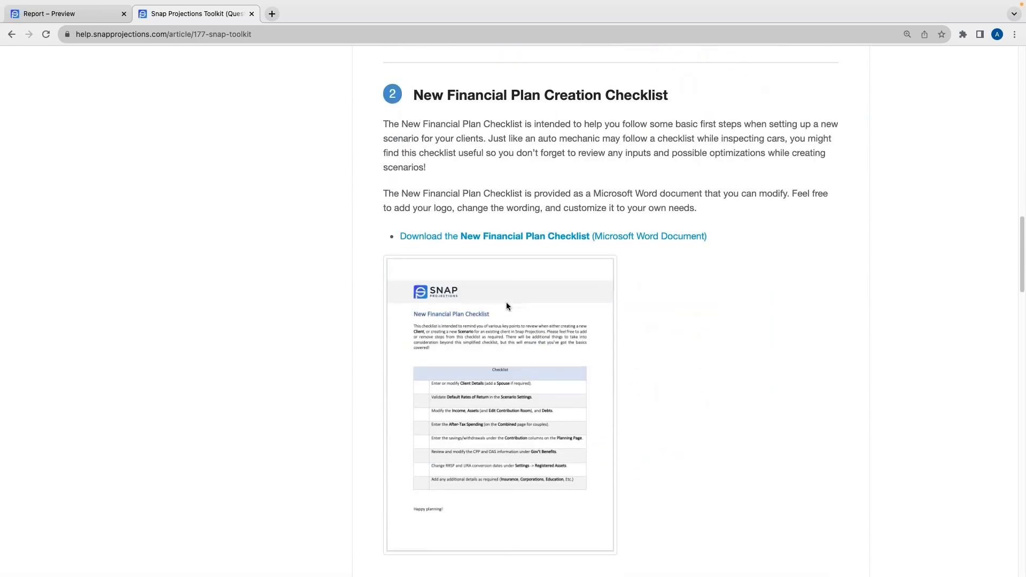
{"action": "scroll", "coordinate": [507, 306], "scroll_direction": "down", "scroll_amount": 1}
{"action": "scroll", "coordinate": [552, 334], "scroll_direction": "down", "scroll_amount": 6}
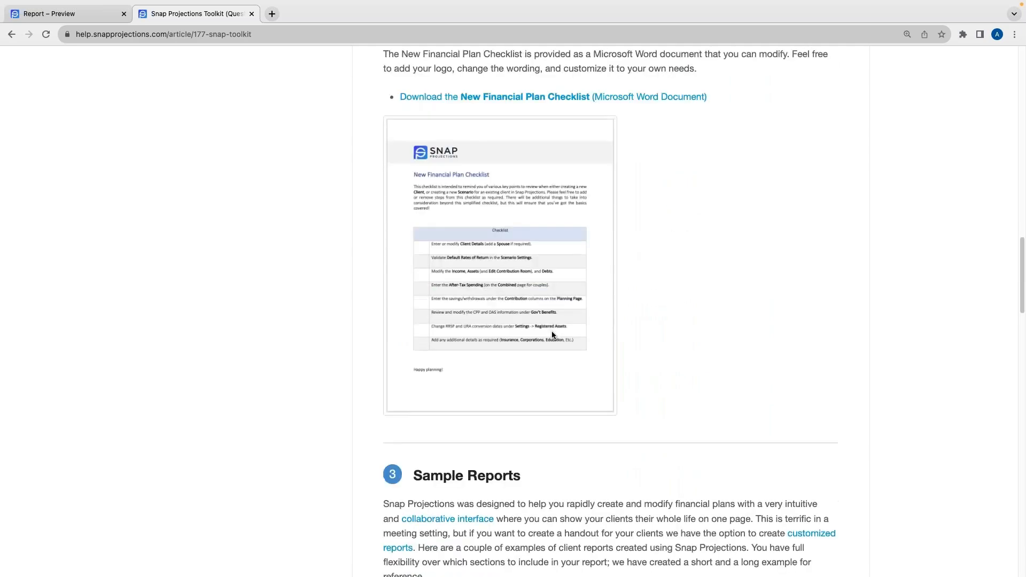
{"action": "scroll", "coordinate": [609, 310], "scroll_direction": "down", "scroll_amount": 1}
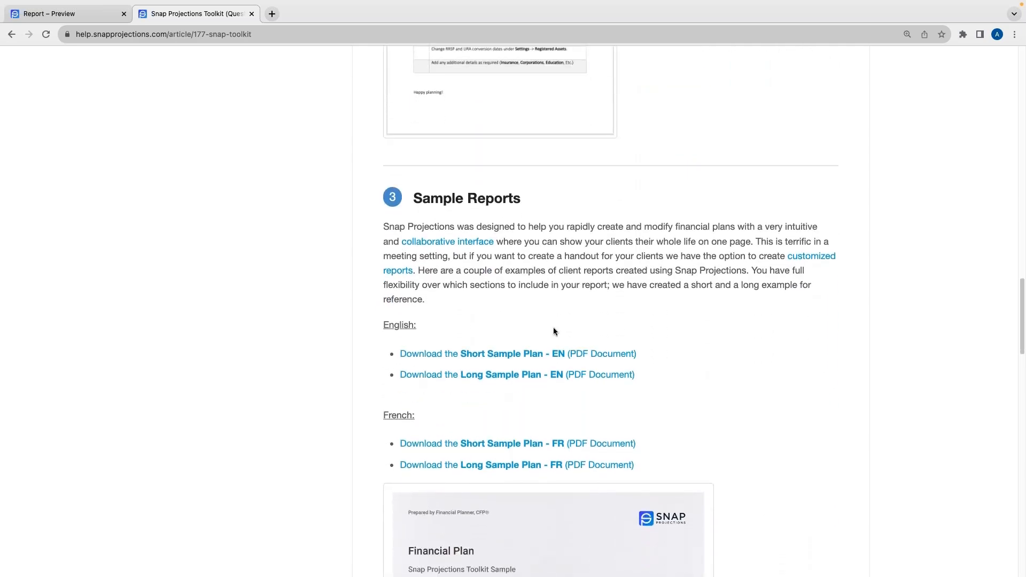
{"action": "scroll", "coordinate": [569, 333], "scroll_direction": "down", "scroll_amount": 1}
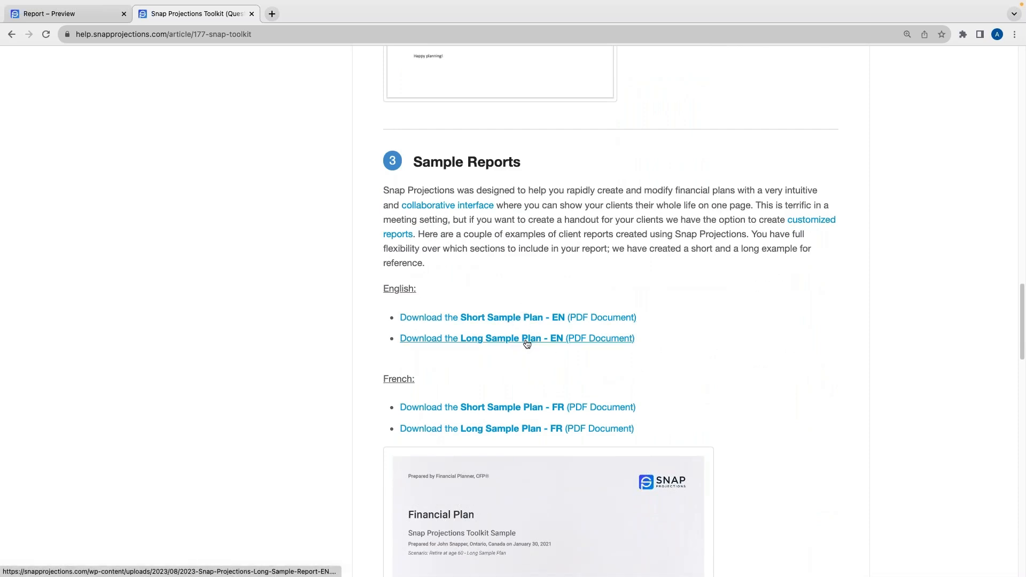
{"action": "scroll", "coordinate": [557, 352], "scroll_direction": "down", "scroll_amount": 4}
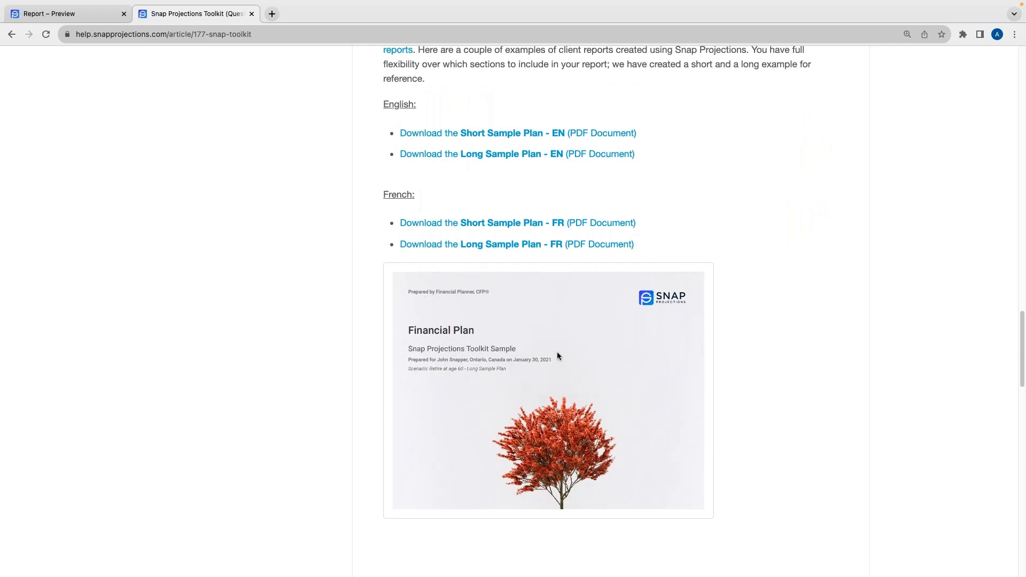
{"action": "scroll", "coordinate": [556, 353], "scroll_direction": "down", "scroll_amount": 9}
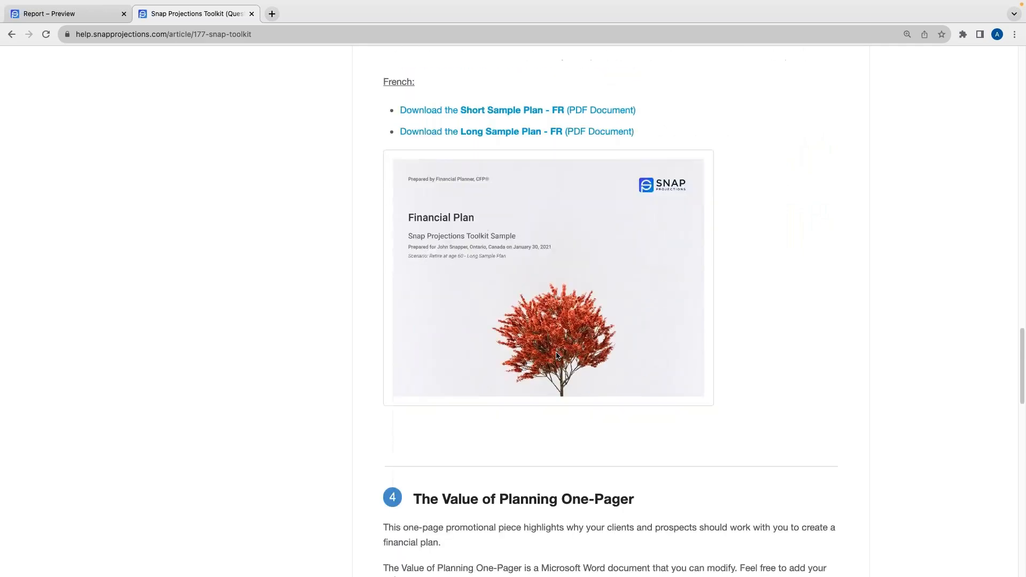
{"action": "scroll", "coordinate": [556, 353], "scroll_direction": "down", "scroll_amount": 15}
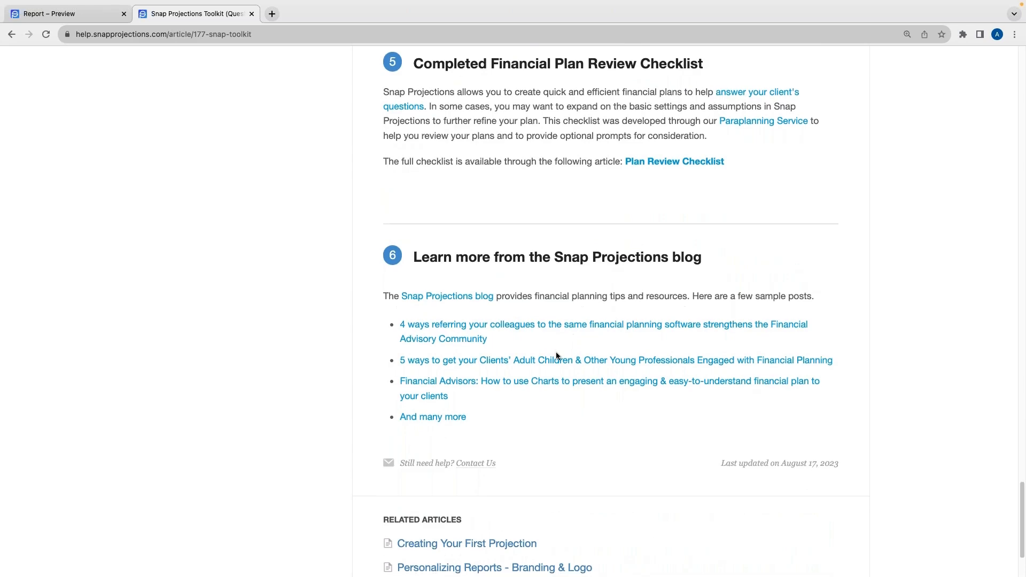
{"action": "scroll", "coordinate": [556, 356], "scroll_direction": "up", "scroll_amount": 14}
{"action": "scroll", "coordinate": [555, 355], "scroll_direction": "down", "scroll_amount": 14}
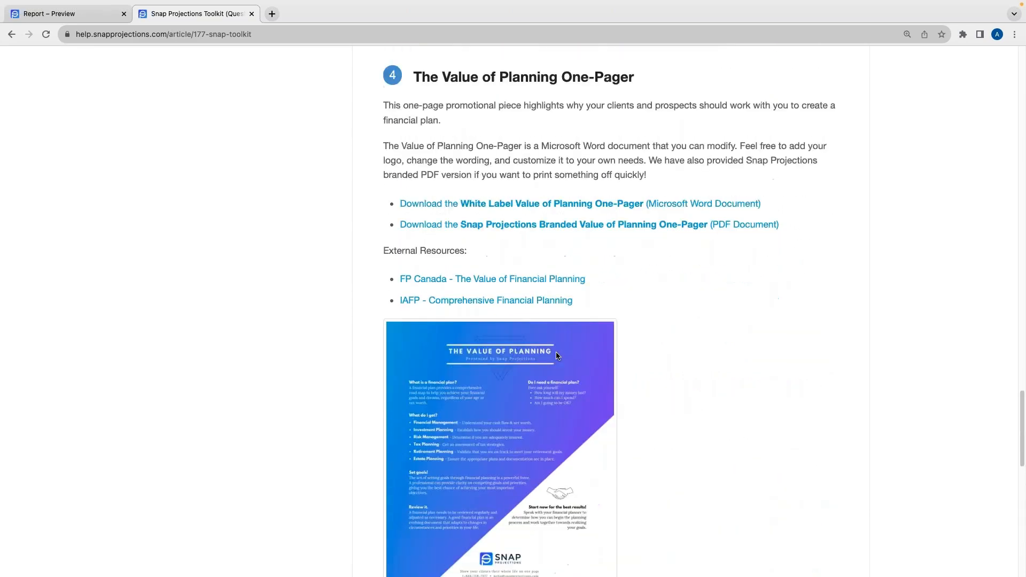